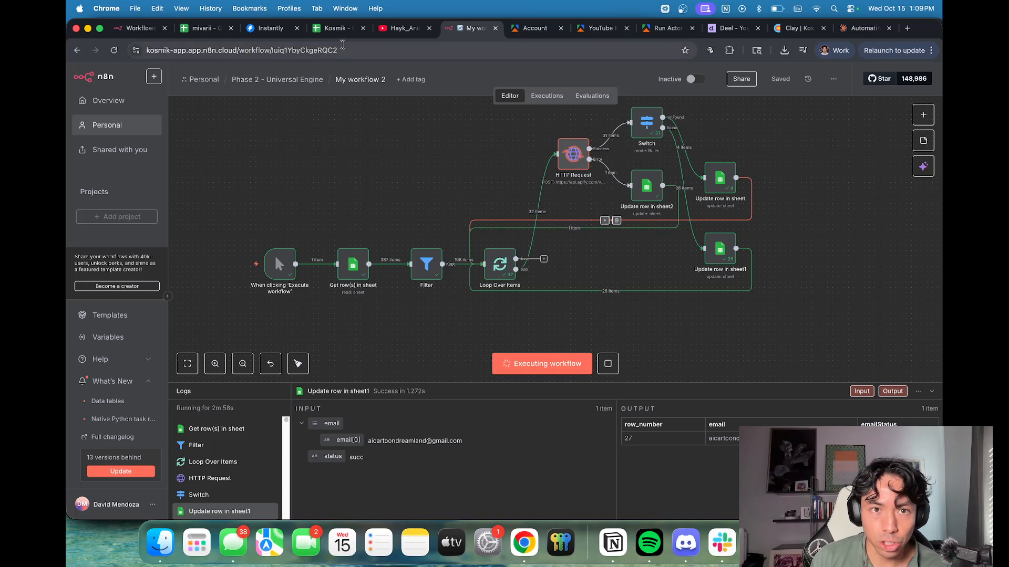
# Step: Switch to the Kosmik spreadsheet and review the email statuses of the channels in the Youtubers sheet
pyautogui.click(332, 32)
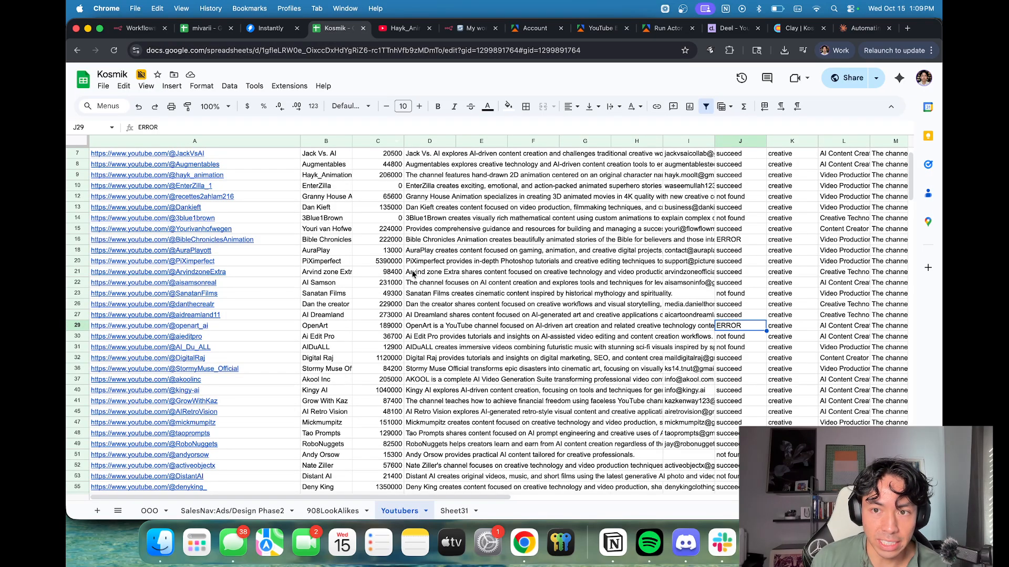
pyautogui.scroll(3, 412, 274)
pyautogui.scroll(-3, 396, 266)
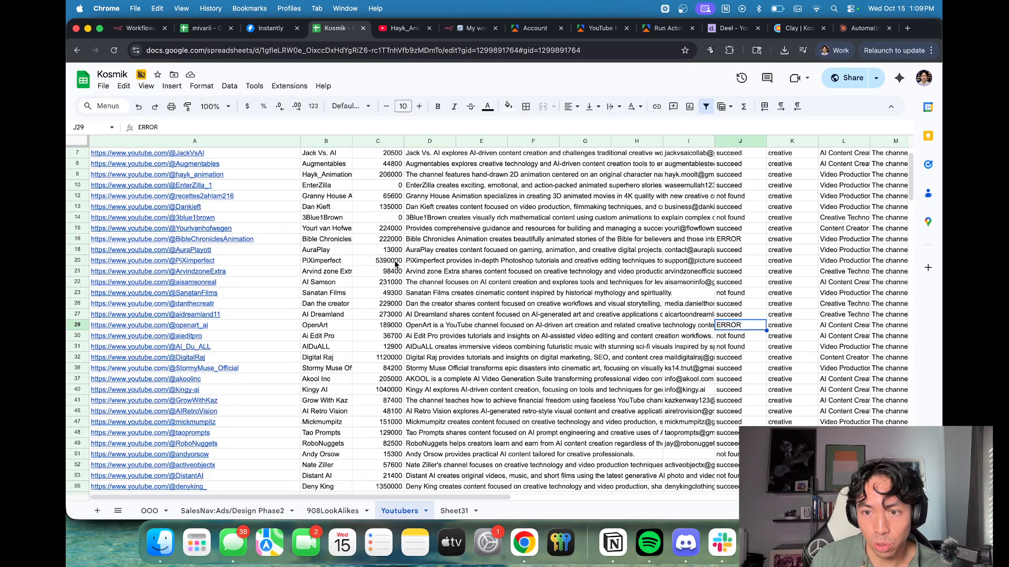
pyautogui.scroll(-10, 396, 264)
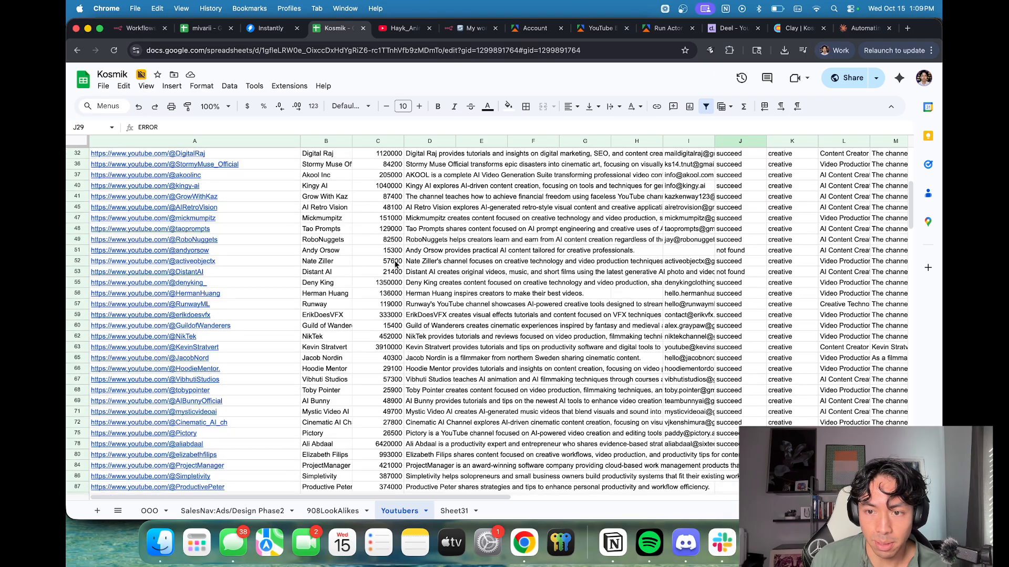
pyautogui.scroll(-10, 397, 264)
pyautogui.scroll(-3, 729, 271)
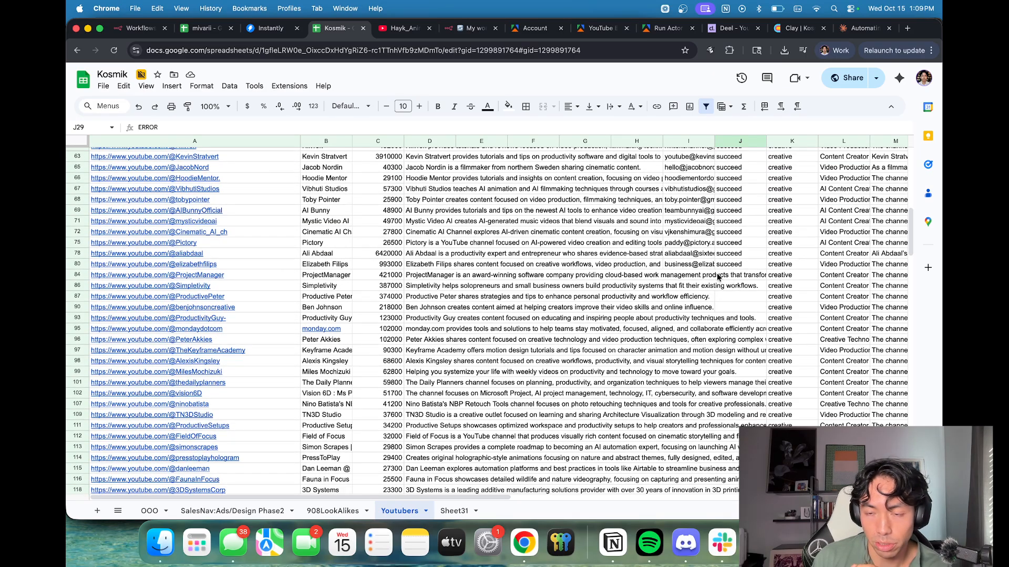
pyautogui.scroll(-2, 724, 277)
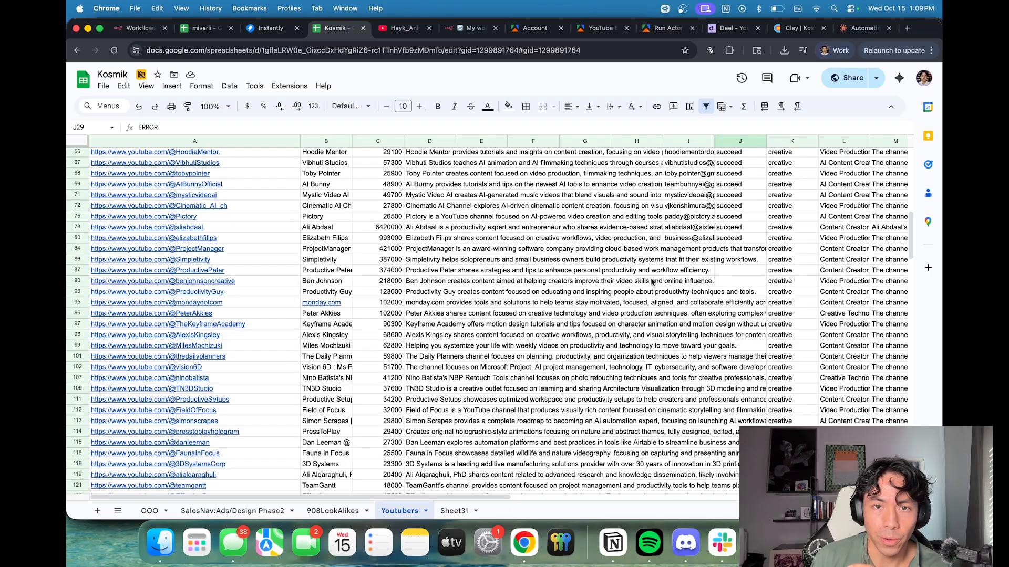
pyautogui.scroll(15, 630, 283)
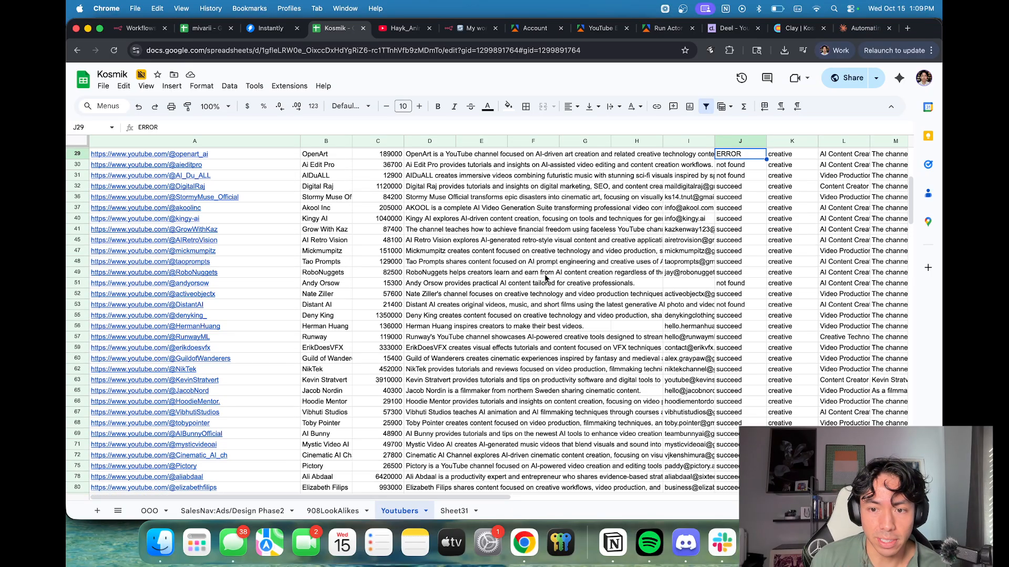
# Step: Open ctrlflw.app.n8n.cloud in a new browser tab and create a new blank workflow
pyautogui.click(471, 30)
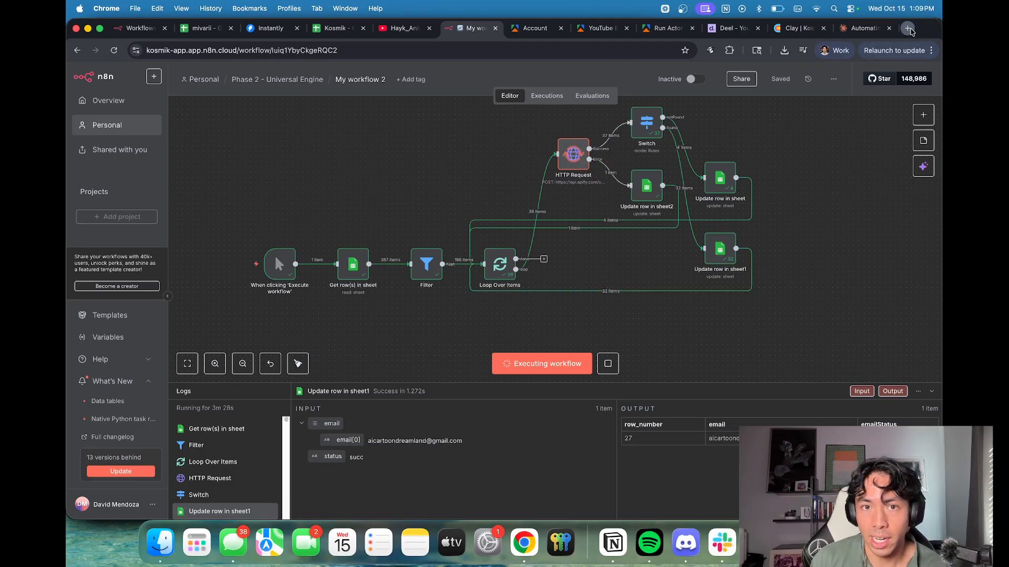
pyautogui.click(907, 28)
pyautogui.write('ctrlflw.app.n8n.cloud')
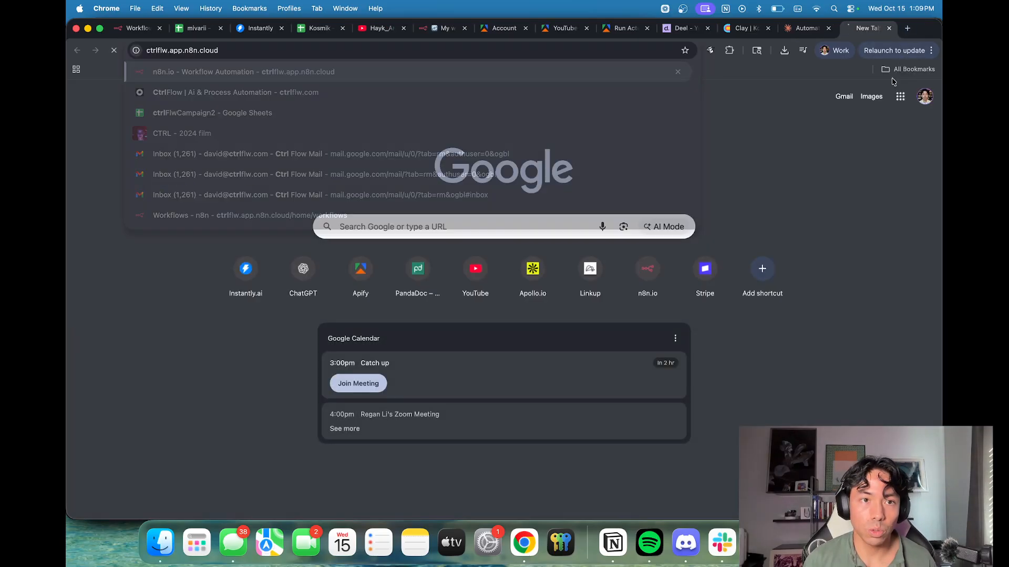
pyautogui.press('Return')
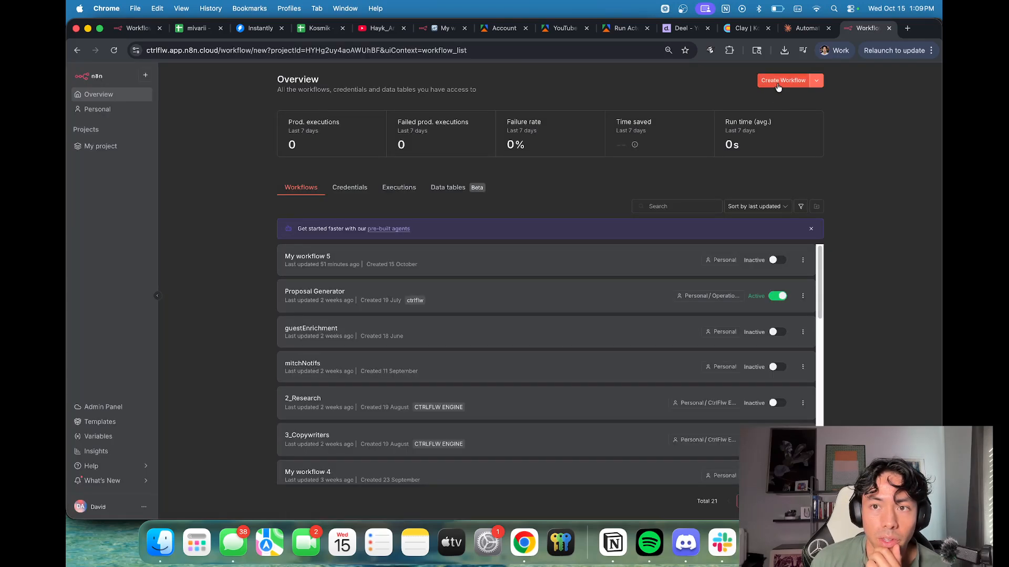
pyautogui.click(781, 79)
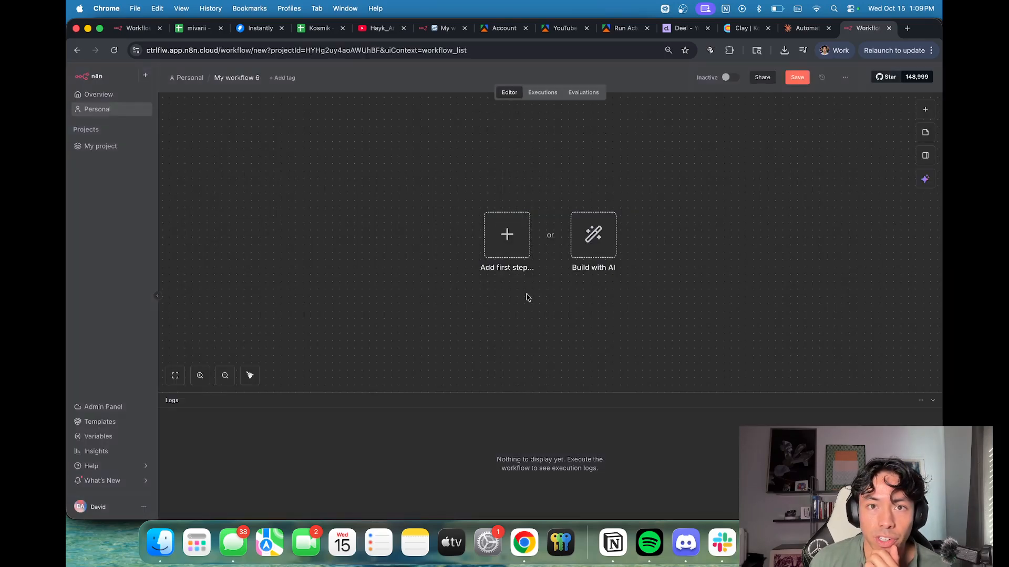
# Step: Glance at the Youtubers sheet, switch to the Apify console and open the organization's Actors list
pyautogui.click(328, 33)
pyautogui.scroll(5, 409, 366)
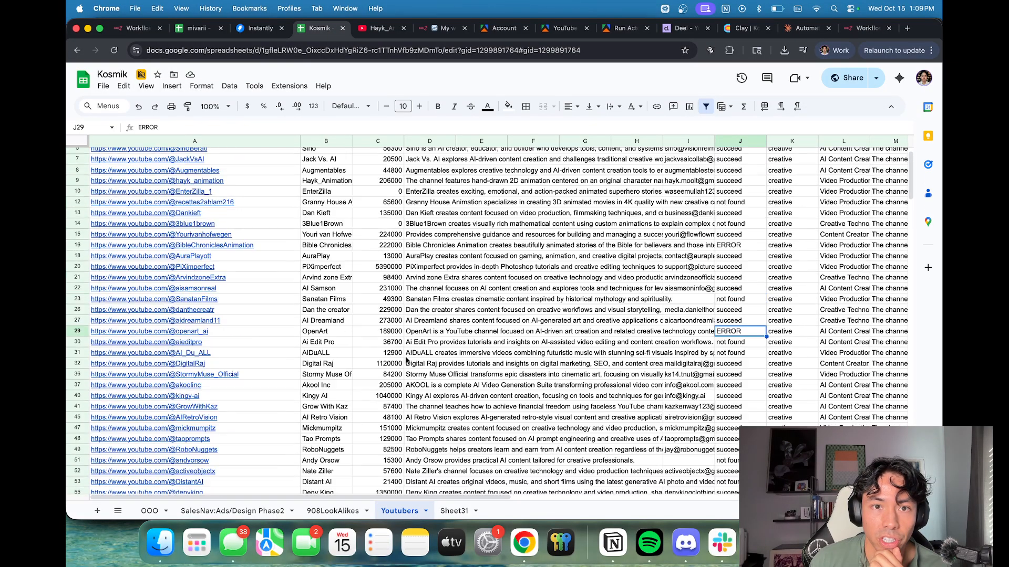
pyautogui.click(491, 31)
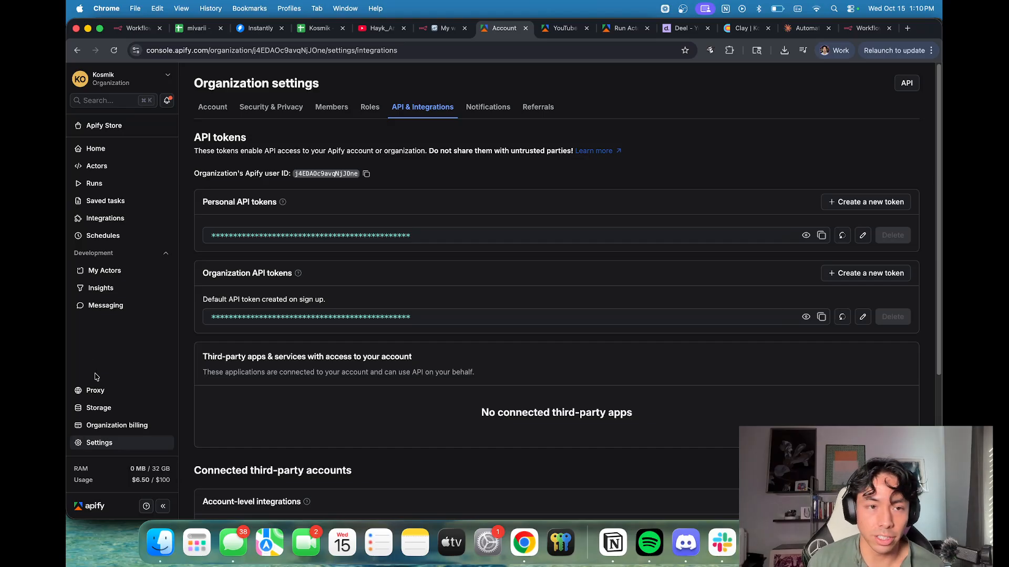
pyautogui.click(101, 157)
pyautogui.click(98, 165)
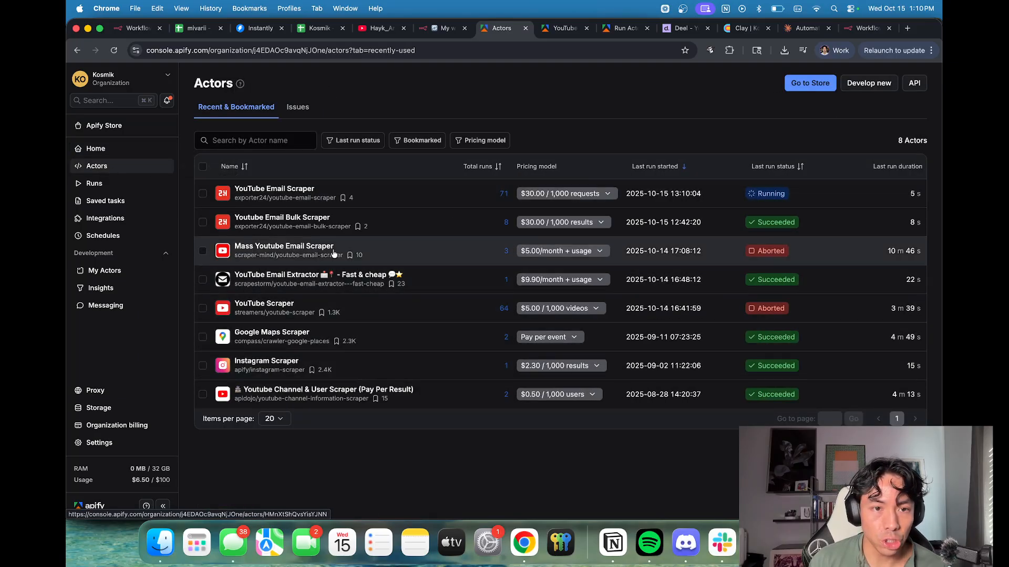
# Step: Search the Apify Store for "youtube" Actors
pyautogui.click(105, 124)
pyautogui.click(441, 159)
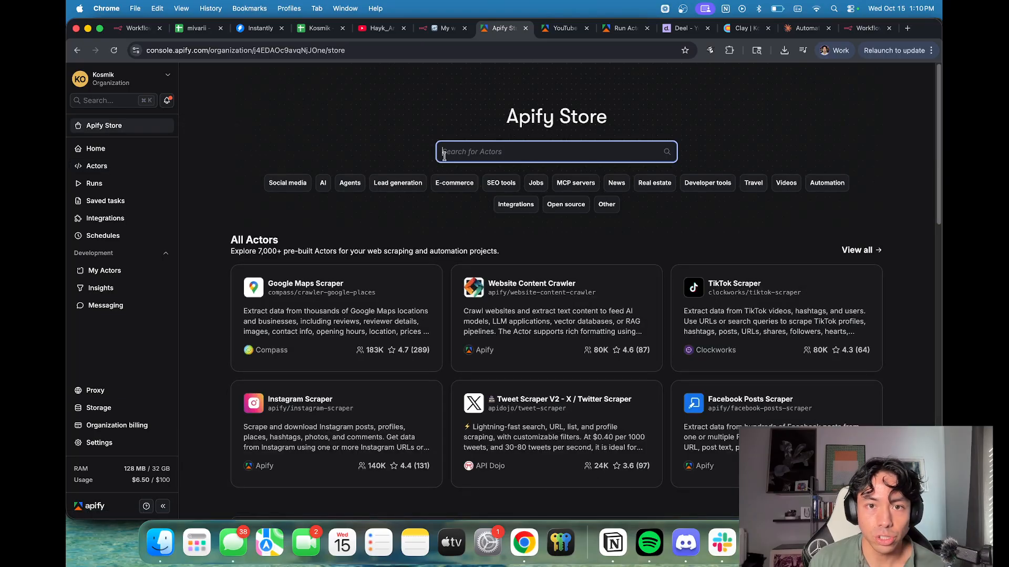
pyautogui.write('youtube')
pyautogui.press('Return')
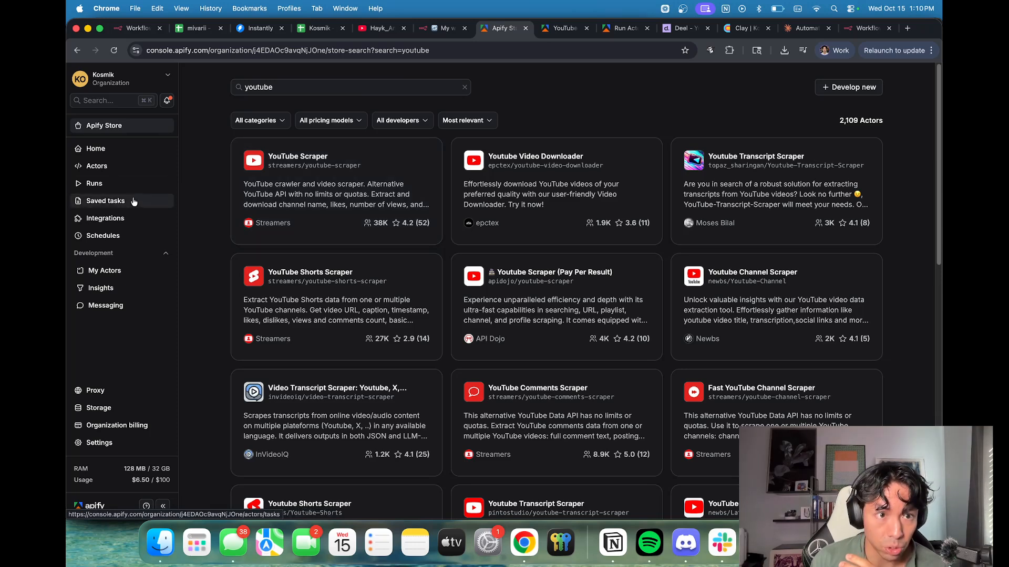
# Step: Open the organization's Actors list in a separate browser tab, view it and return to the store results
pyautogui.rightClick(125, 169)
pyautogui.click(140, 177)
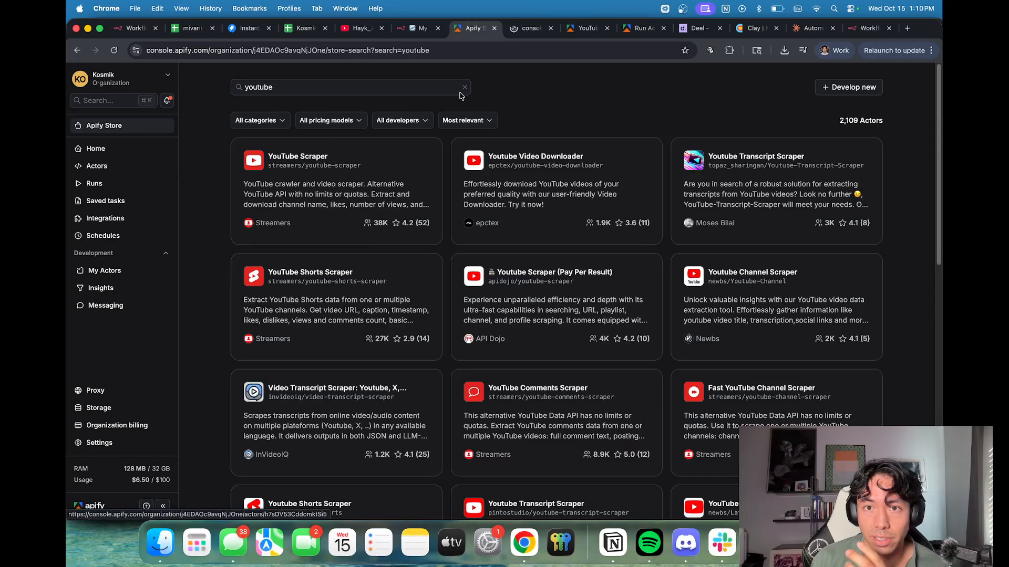
pyautogui.click(519, 29)
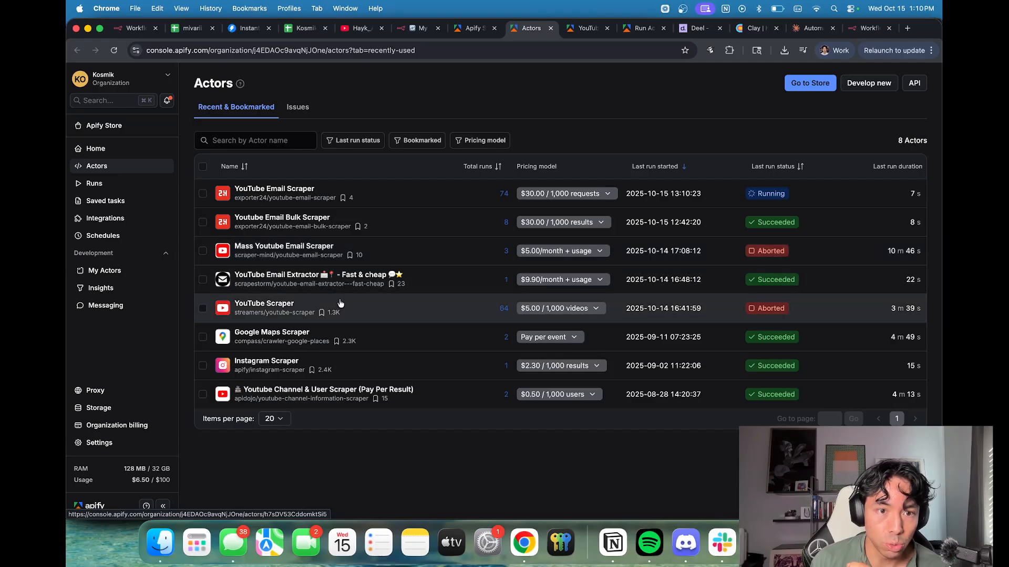
pyautogui.click(473, 30)
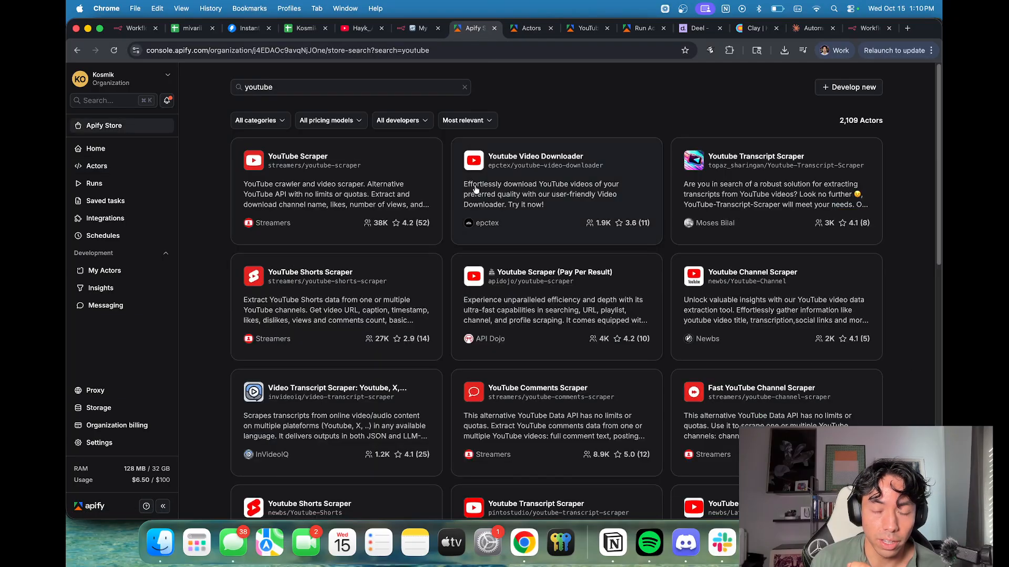
# Step: Open the YouTube Scraper Actor by Streamers and examine its search terms, including in the bulk editor
pyautogui.click(368, 181)
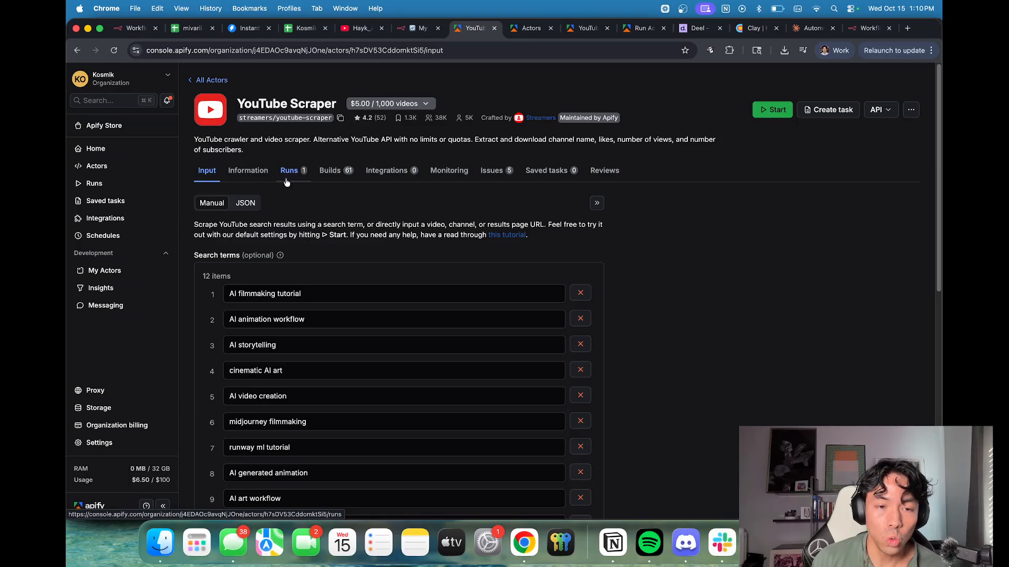
pyautogui.scroll(-3, 294, 200)
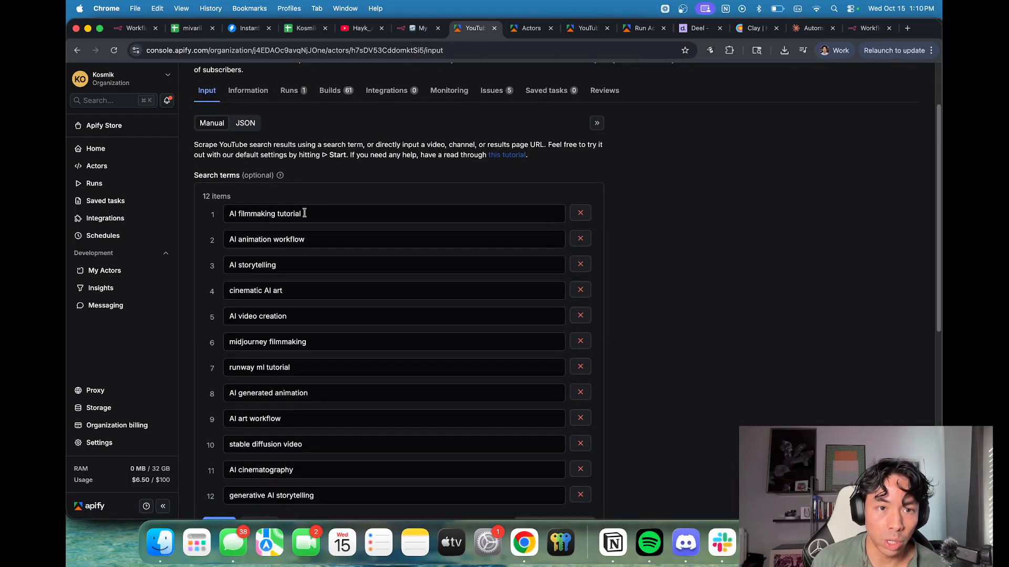
pyautogui.scroll(-4, 304, 213)
pyautogui.scroll(4, 306, 218)
pyautogui.scroll(-2, 305, 216)
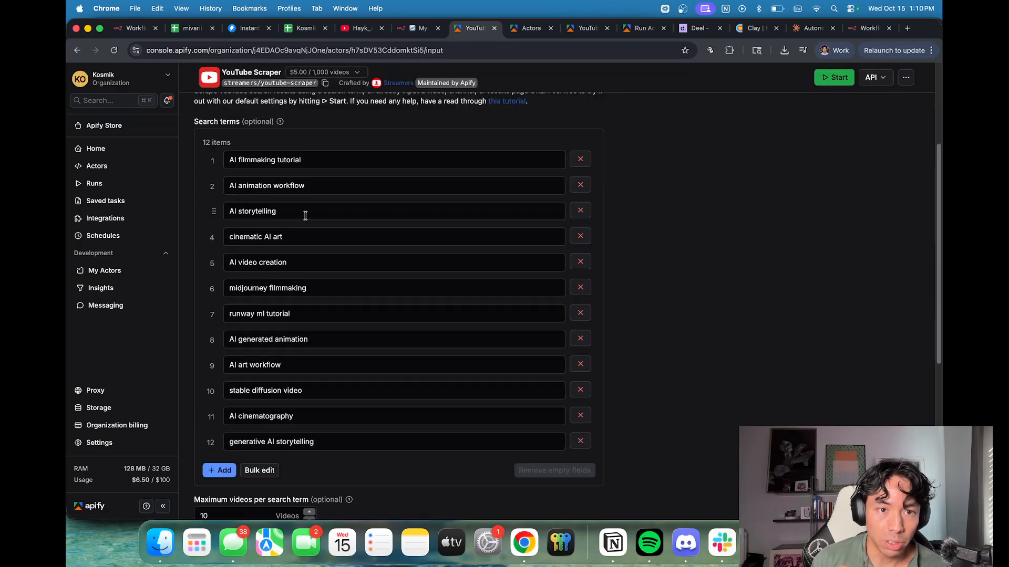
pyautogui.click(272, 459)
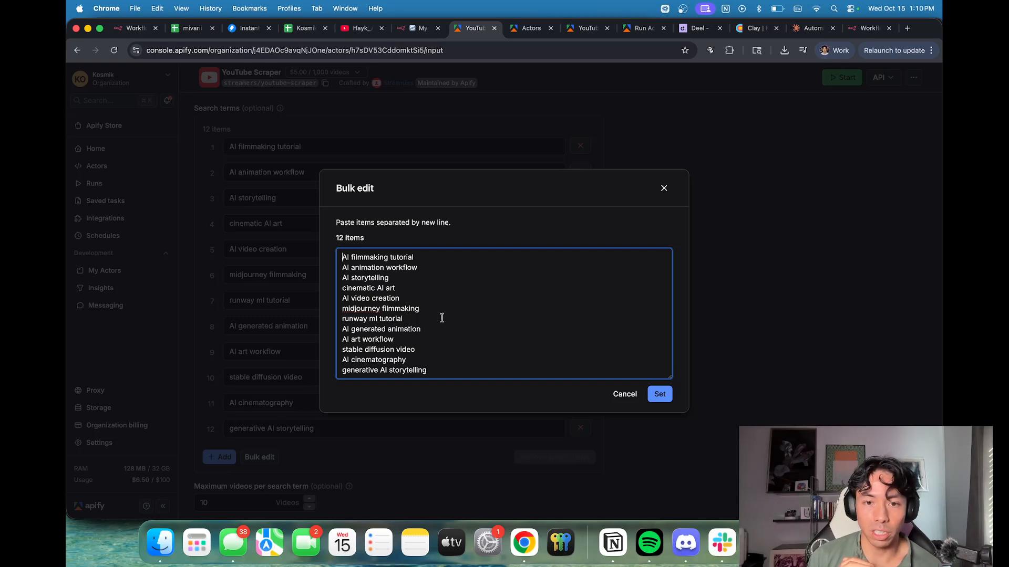
pyautogui.click(600, 117)
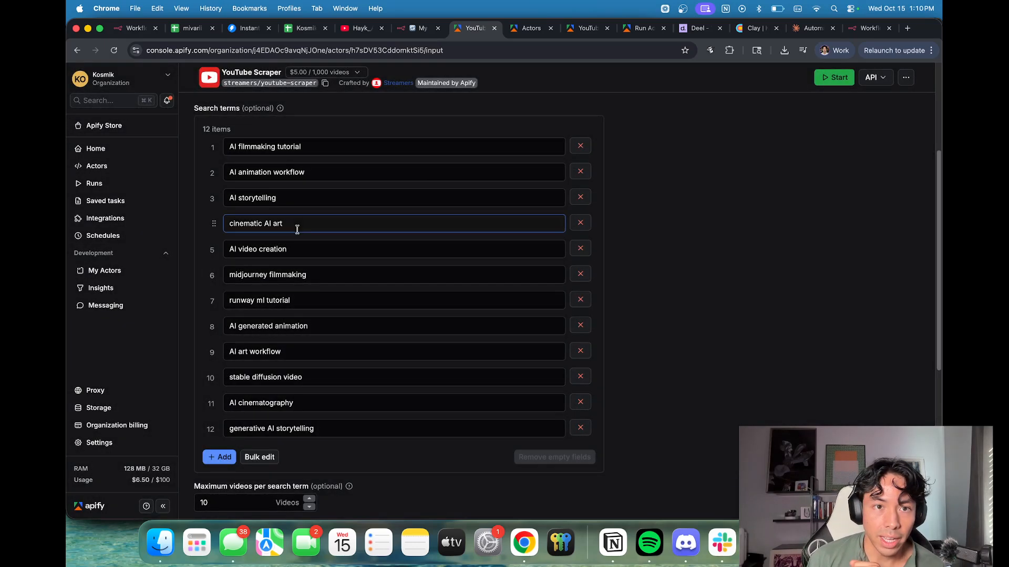
# Step: Open the YouTube Scraper's recent aborted run and export its results as a CSV file
pyautogui.scroll(2, 298, 228)
pyautogui.click(293, 122)
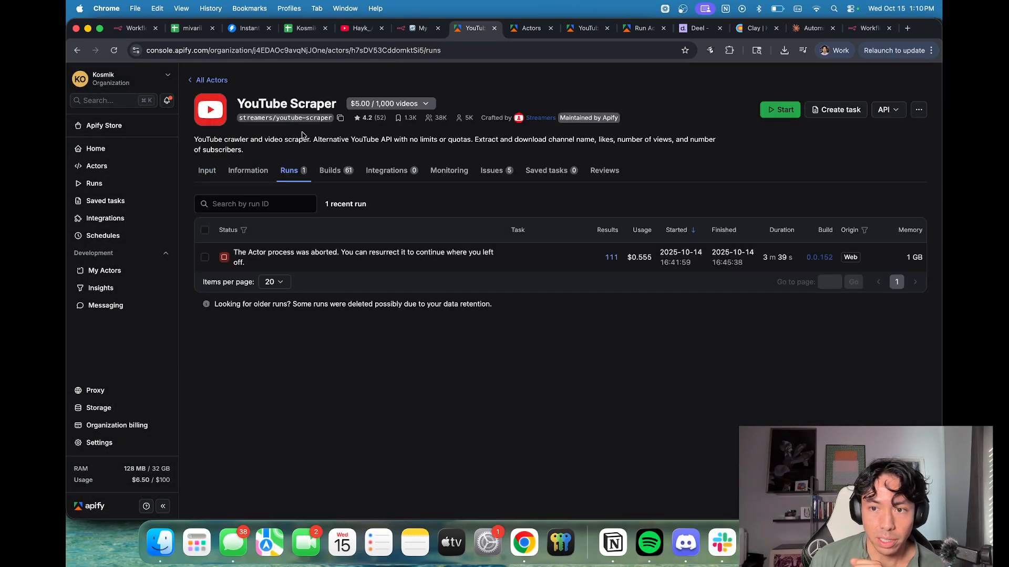
pyautogui.click(374, 259)
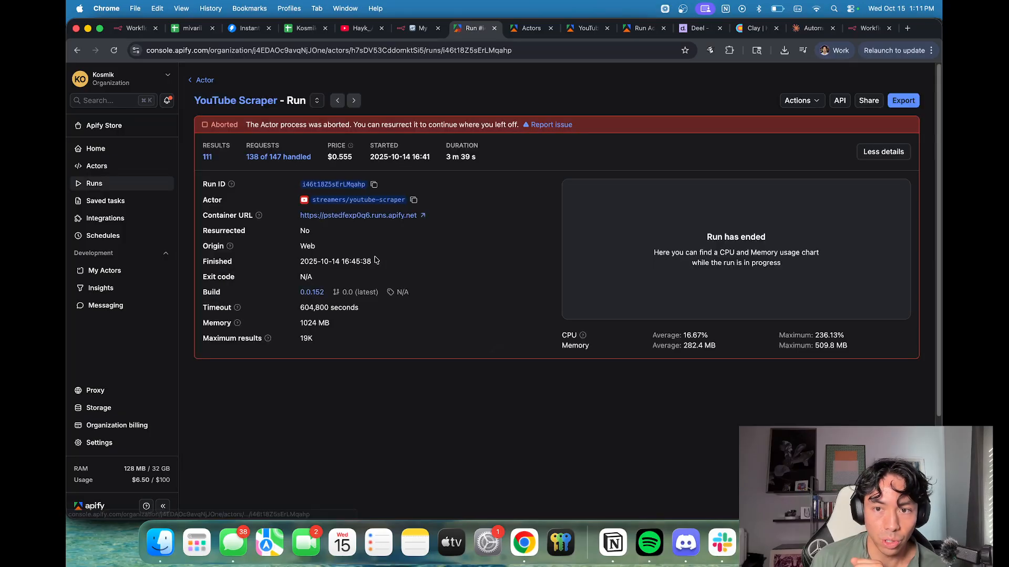
pyautogui.click(898, 103)
pyautogui.click(355, 401)
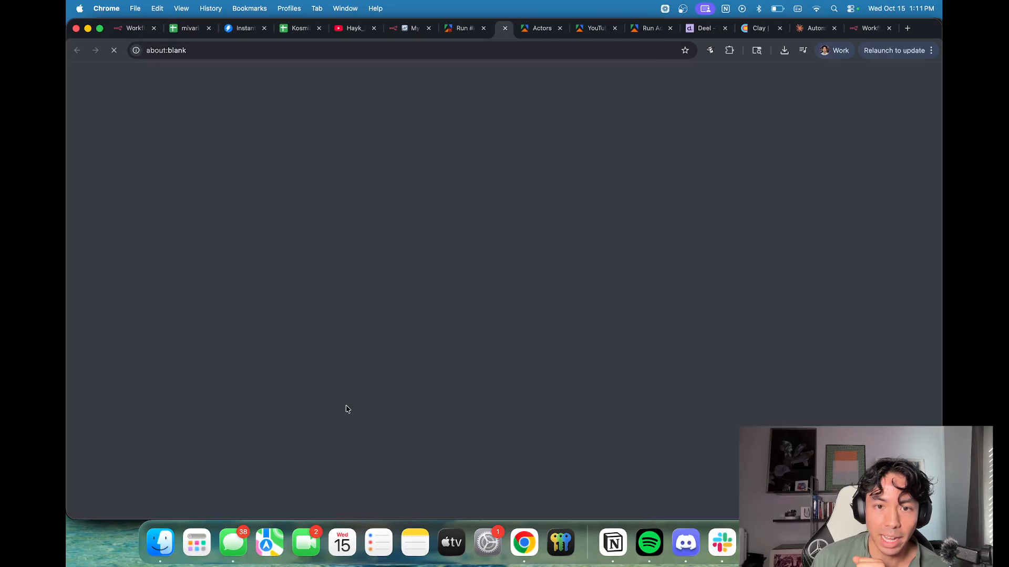
pyautogui.click(482, 117)
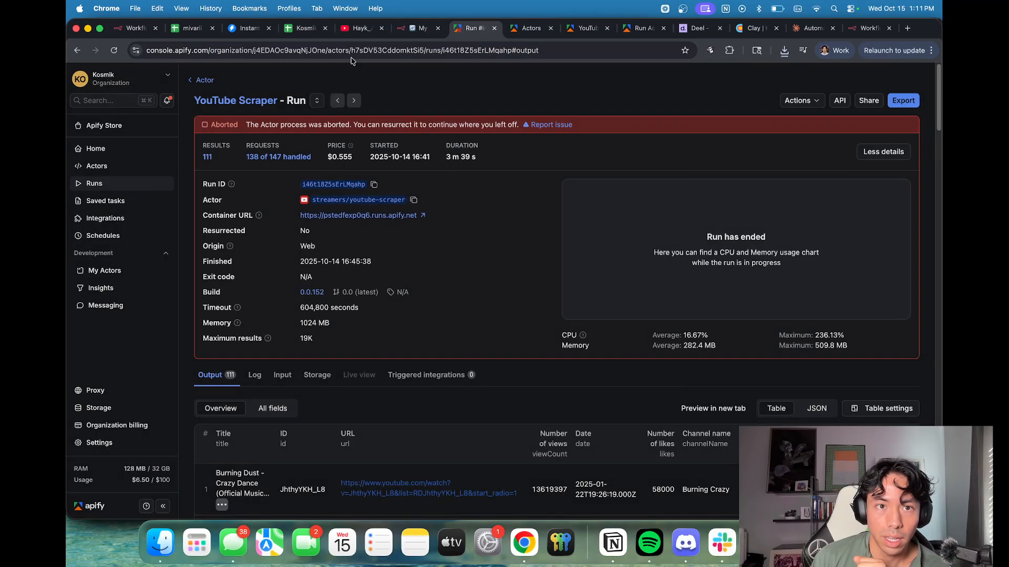
# Step: Return to the Kosmik spreadsheet and add a new blank sheet after the Youtubers sheet
pyautogui.click(304, 28)
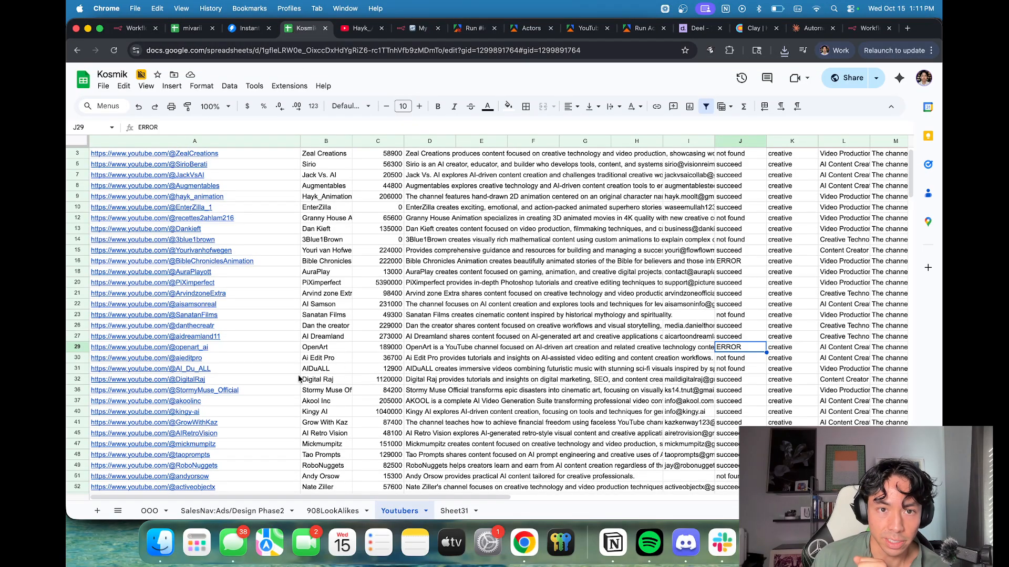
pyautogui.scroll(1, 298, 378)
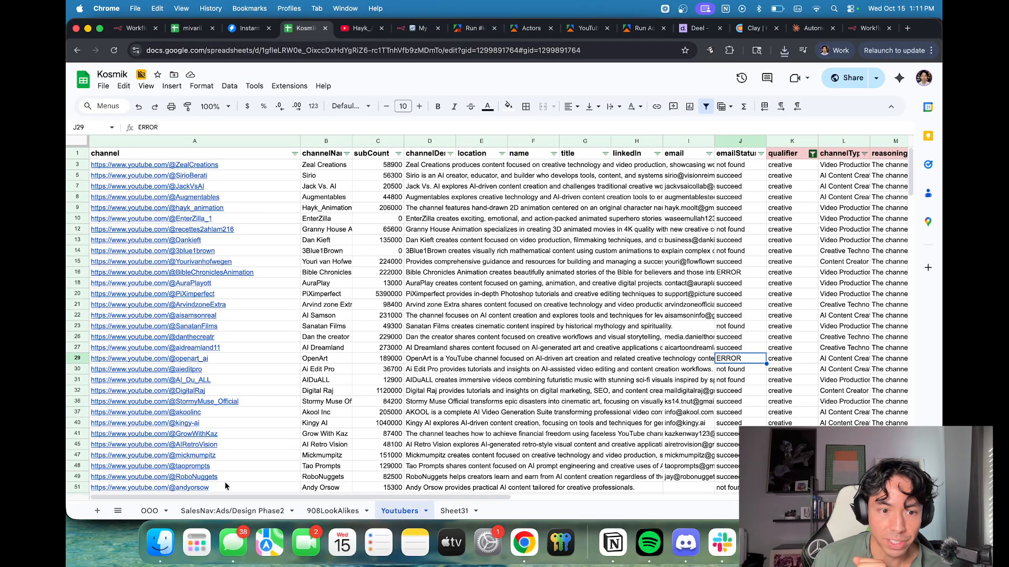
pyautogui.click(97, 510)
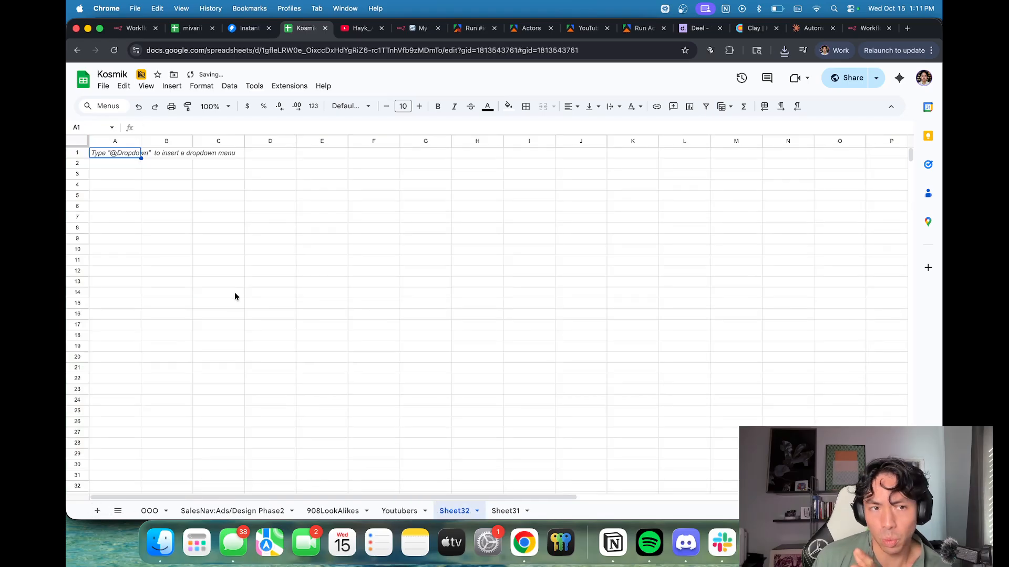
pyautogui.click(103, 86)
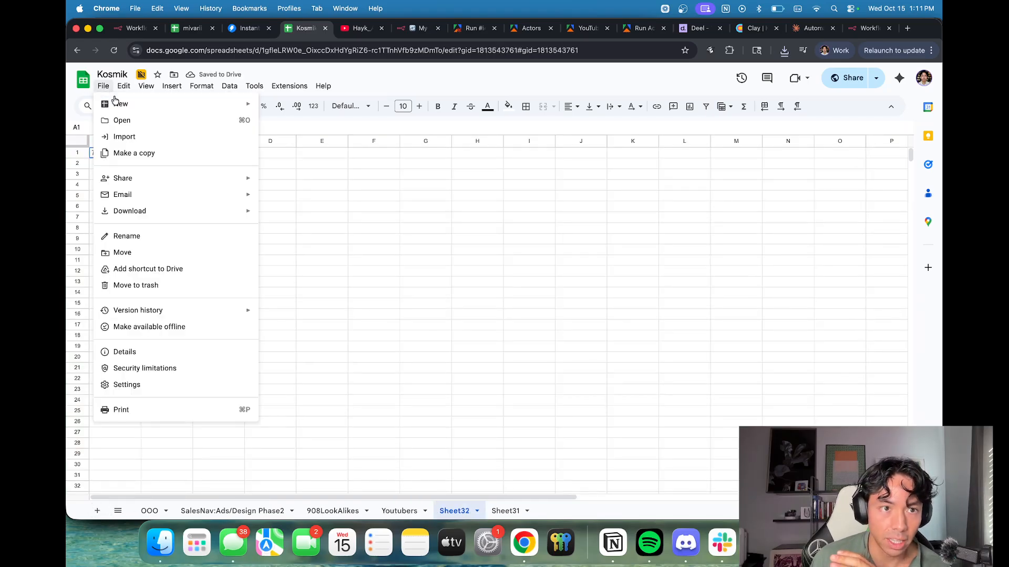
pyautogui.click(150, 138)
pyautogui.click(420, 179)
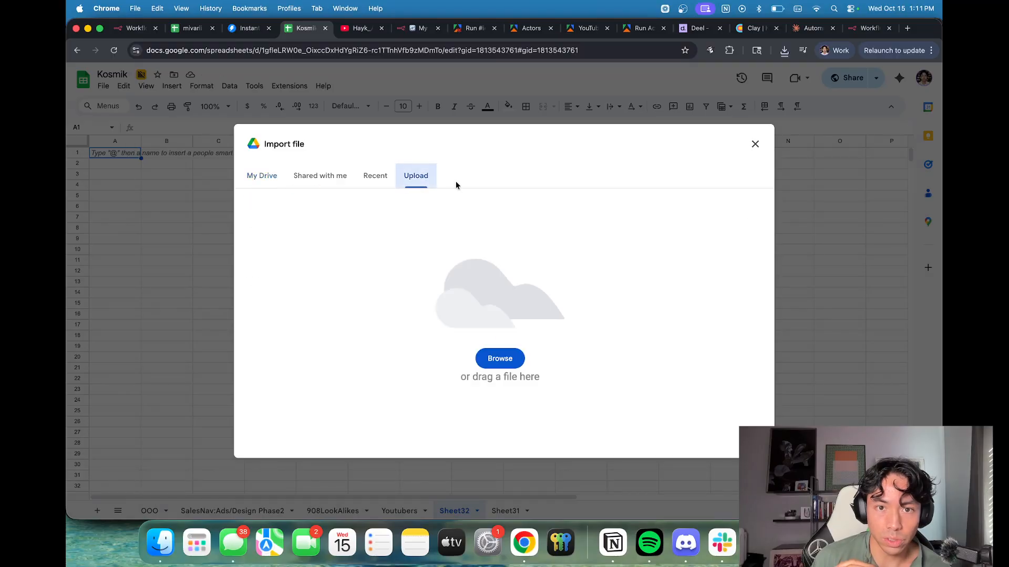
pyautogui.click(802, 51)
pyautogui.moveTo(678, 90); pyautogui.dragTo(533, 281)
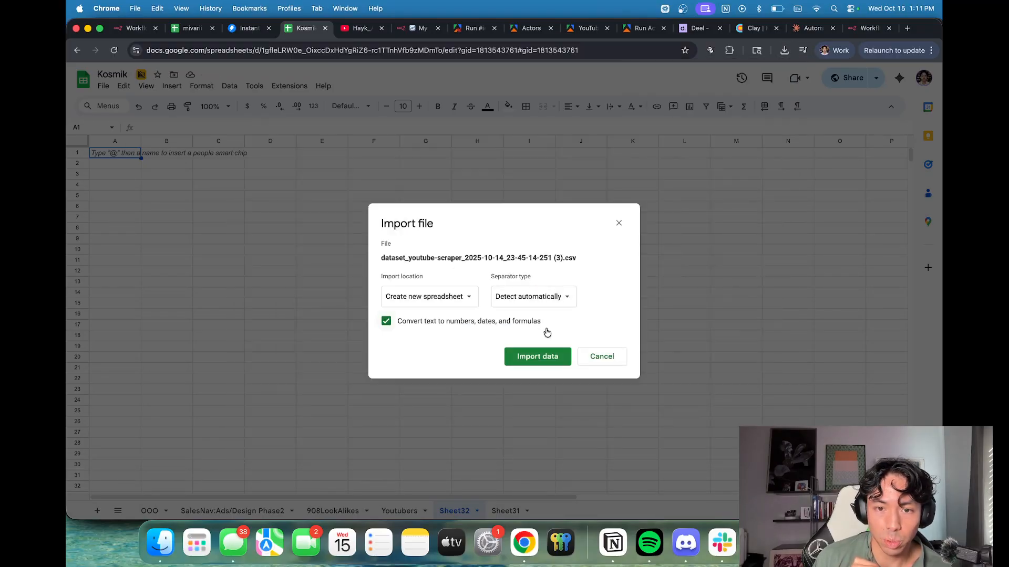
# Step: Set the import location to the current blank sheet and import the CSV data with automatic separator detection
pyautogui.click(446, 298)
pyautogui.click(448, 312)
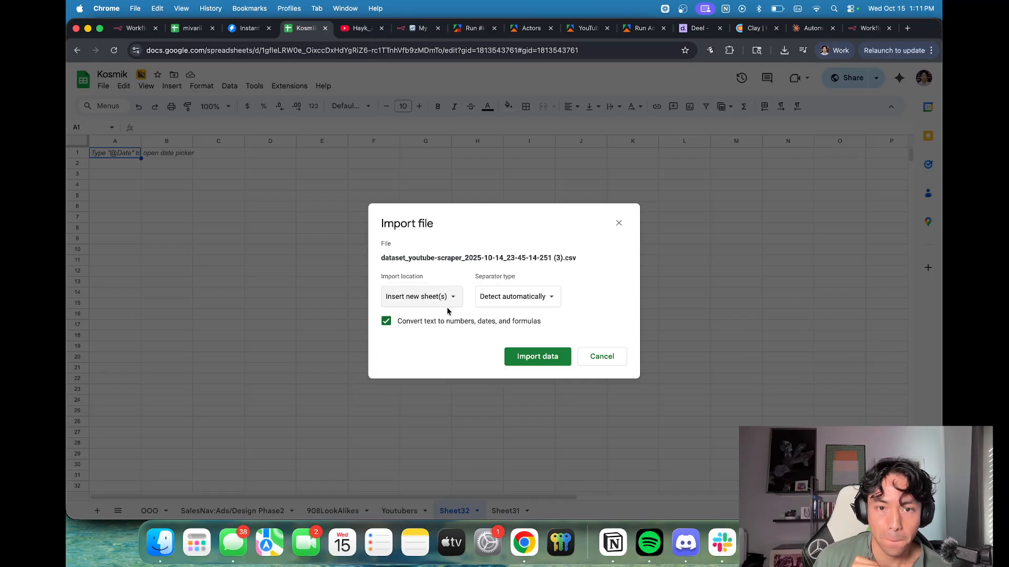
pyautogui.click(447, 297)
pyautogui.click(446, 344)
pyautogui.click(536, 353)
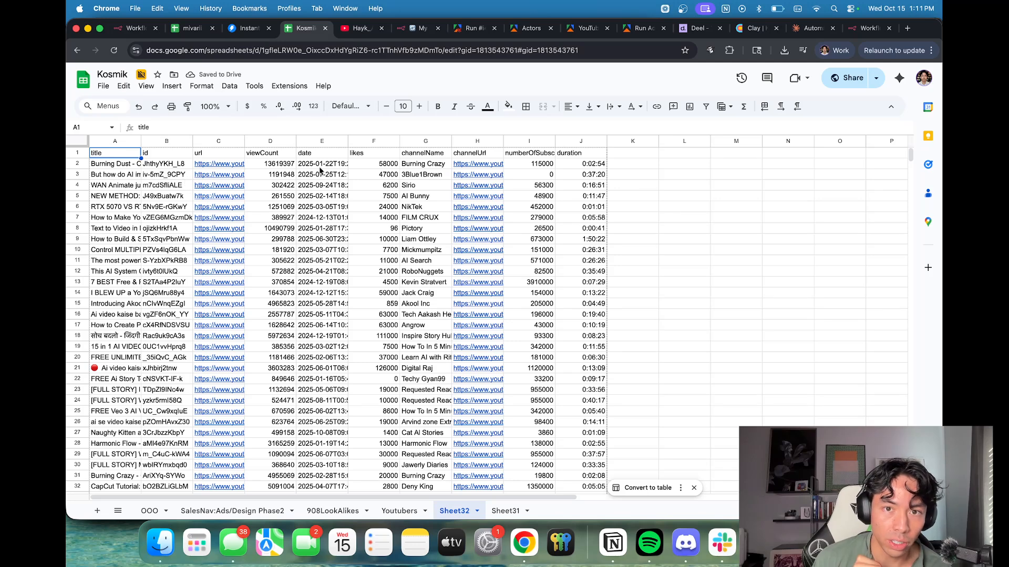
# Step: Delete the title, id, url, viewCount and duration columns from the imported YouTube data
pyautogui.moveTo(455, 207)
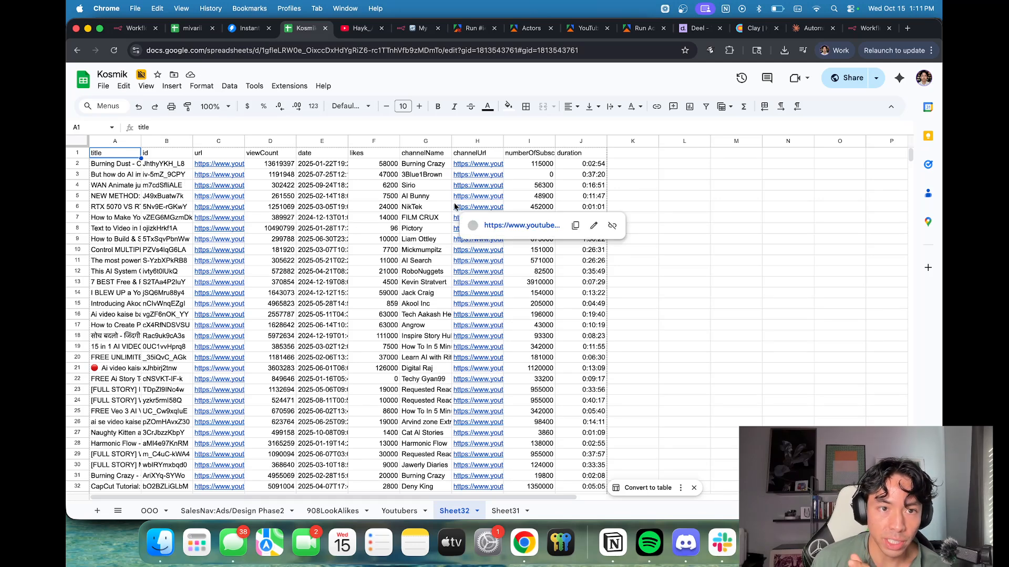
pyautogui.click(468, 140)
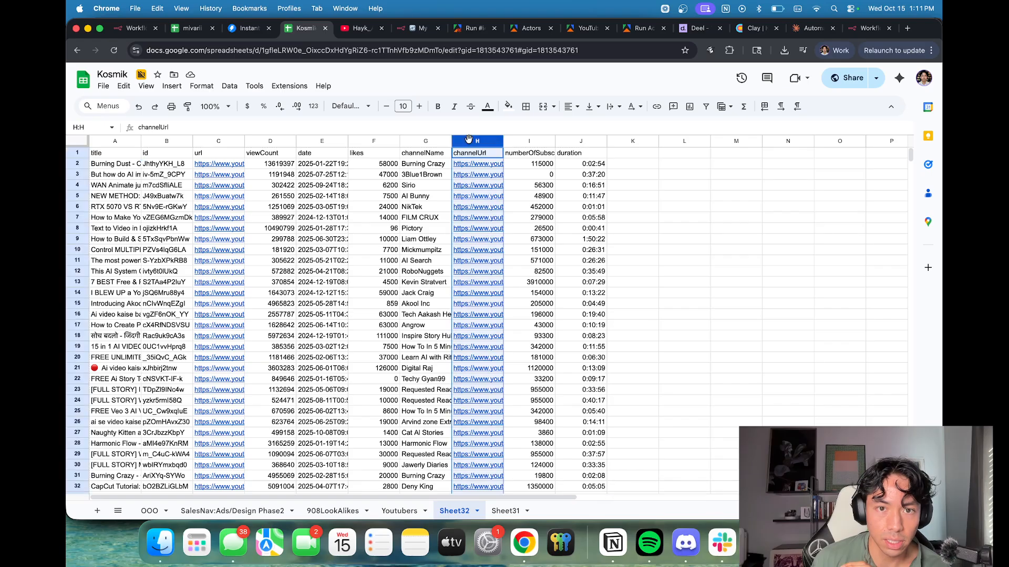
pyautogui.click(419, 138)
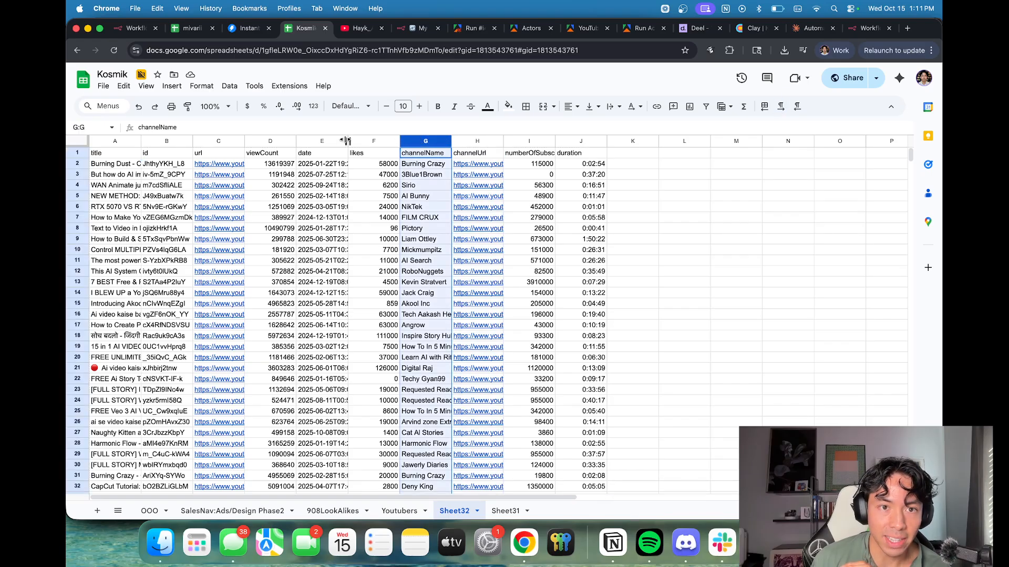
pyautogui.click(330, 138)
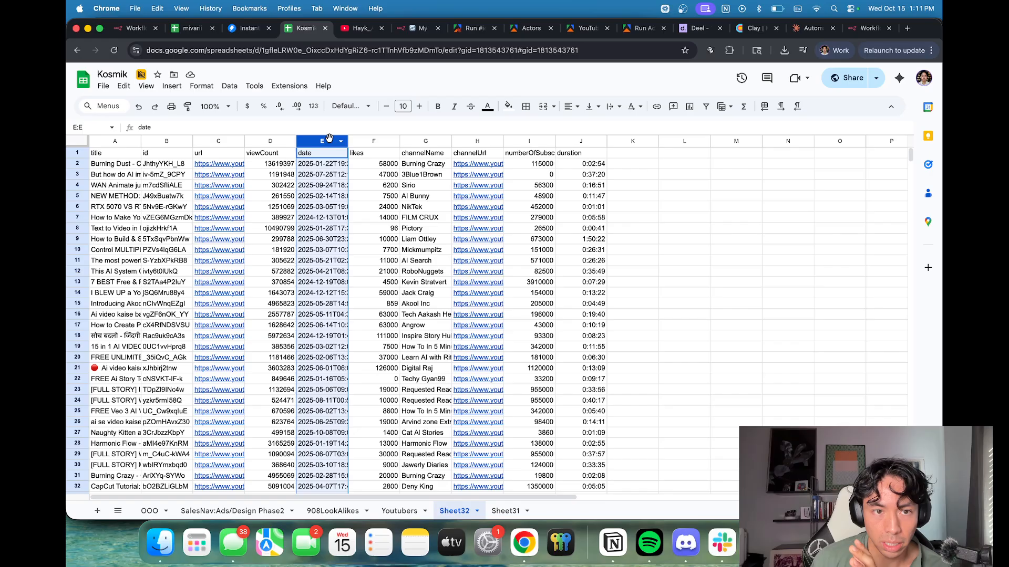
pyautogui.moveTo(114, 143); pyautogui.dragTo(274, 151)
pyautogui.rightClick(270, 143)
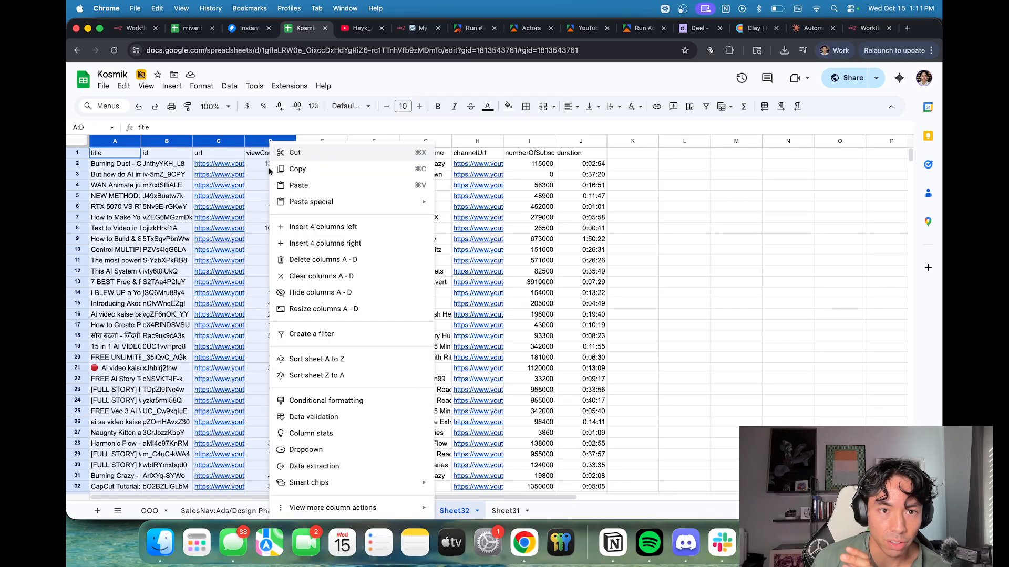
pyautogui.click(311, 266)
pyautogui.click(473, 228)
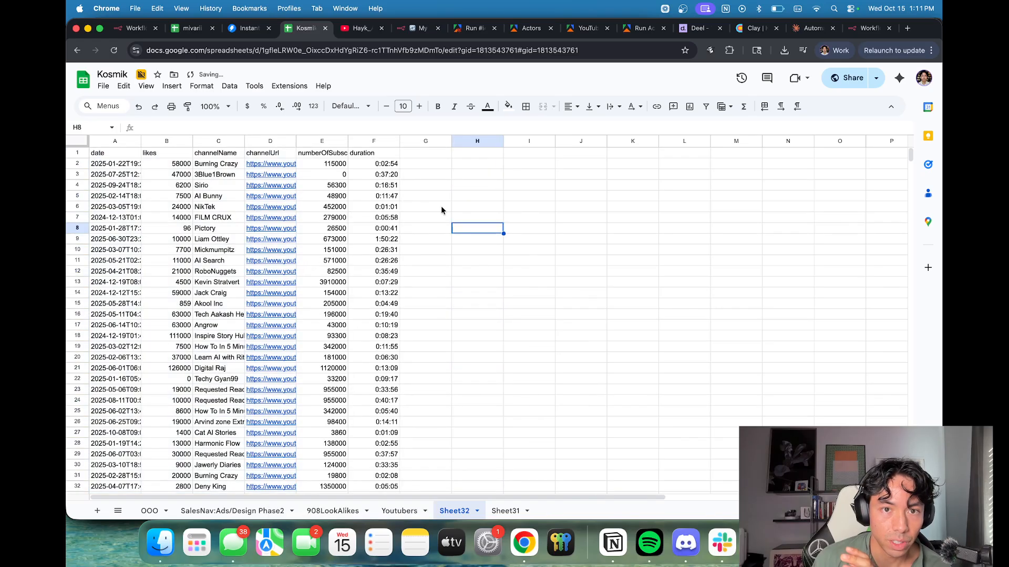
pyautogui.rightClick(386, 145)
pyautogui.click(467, 262)
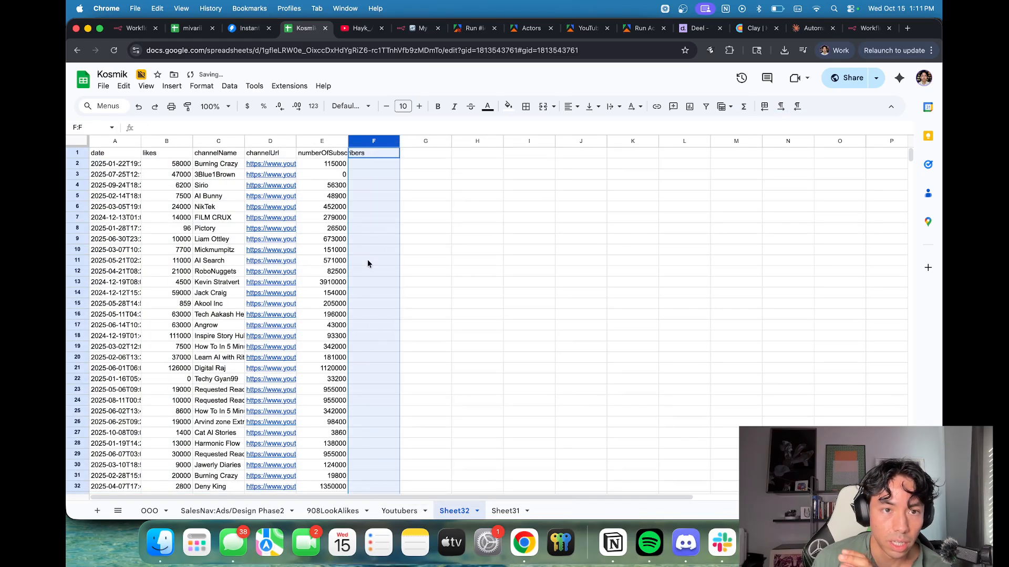
# Step: Select the entire sheet and create a filter on its header row
pyautogui.click(78, 152)
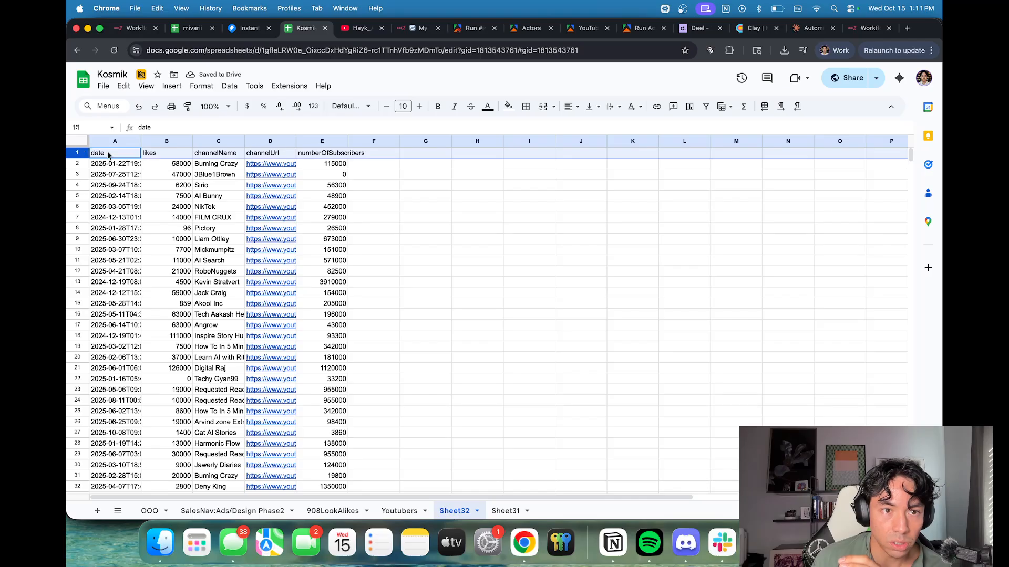
pyautogui.click(80, 145)
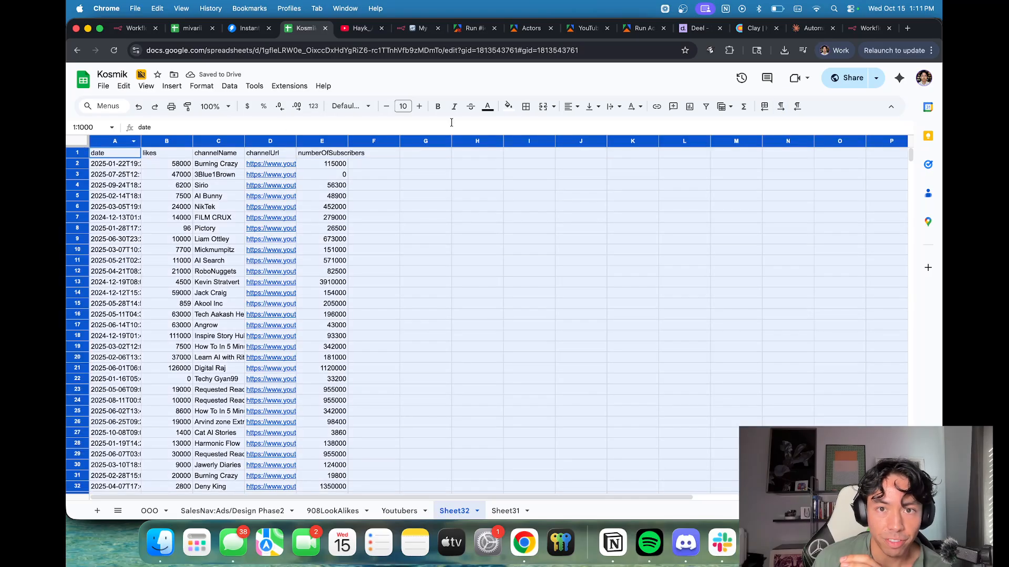
pyautogui.click(706, 107)
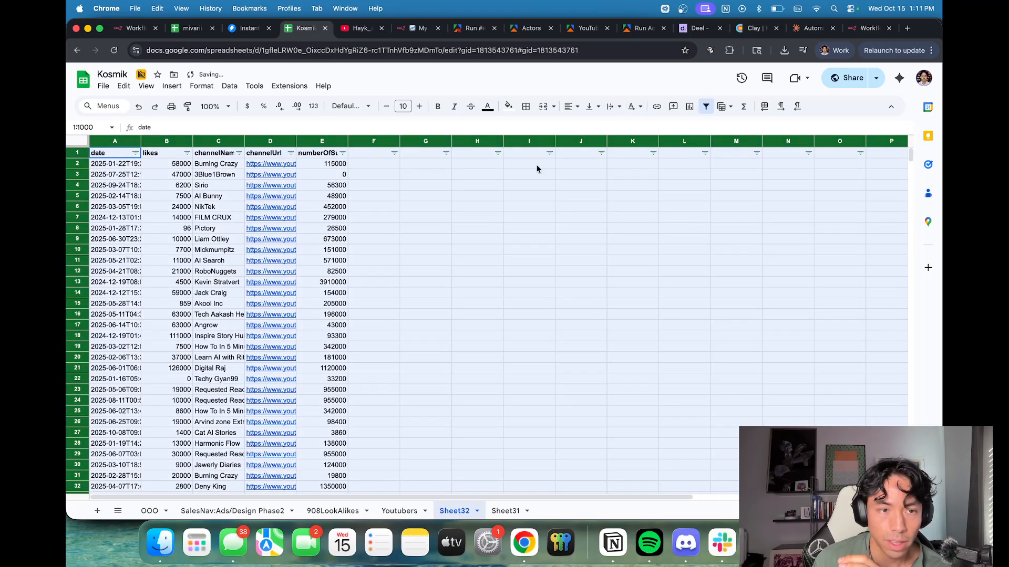
# Step: Sort the data by the date column from Z to A and widen that column to show the full timestamps
pyautogui.click(135, 153)
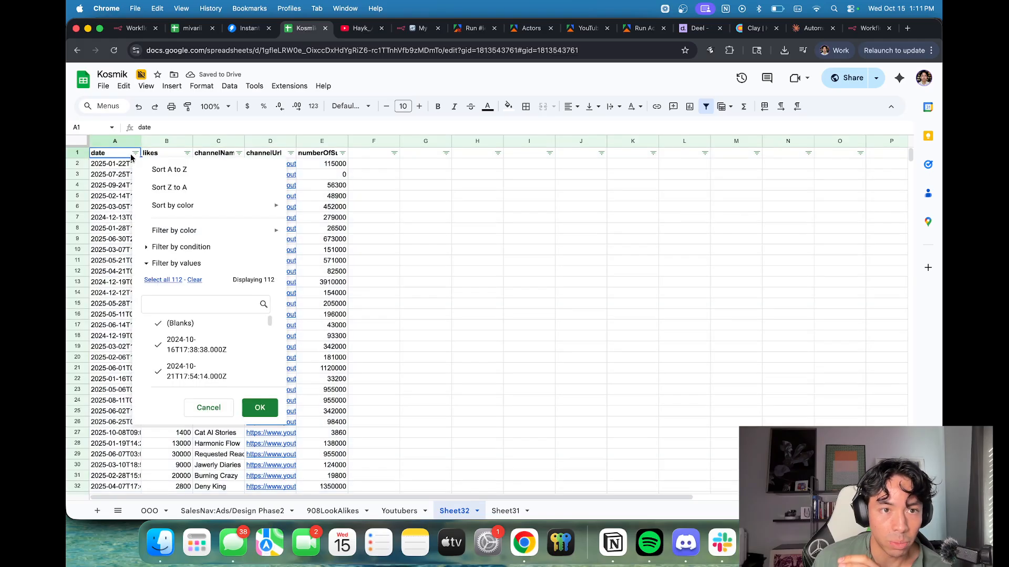
pyautogui.click(185, 187)
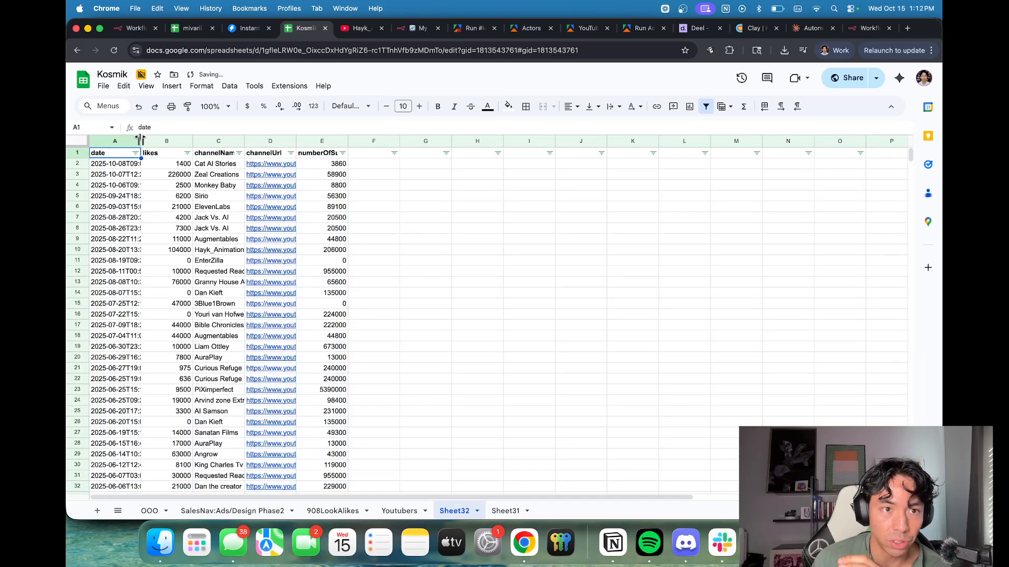
pyautogui.moveTo(141, 141); pyautogui.dragTo(232, 140)
pyautogui.click(228, 154)
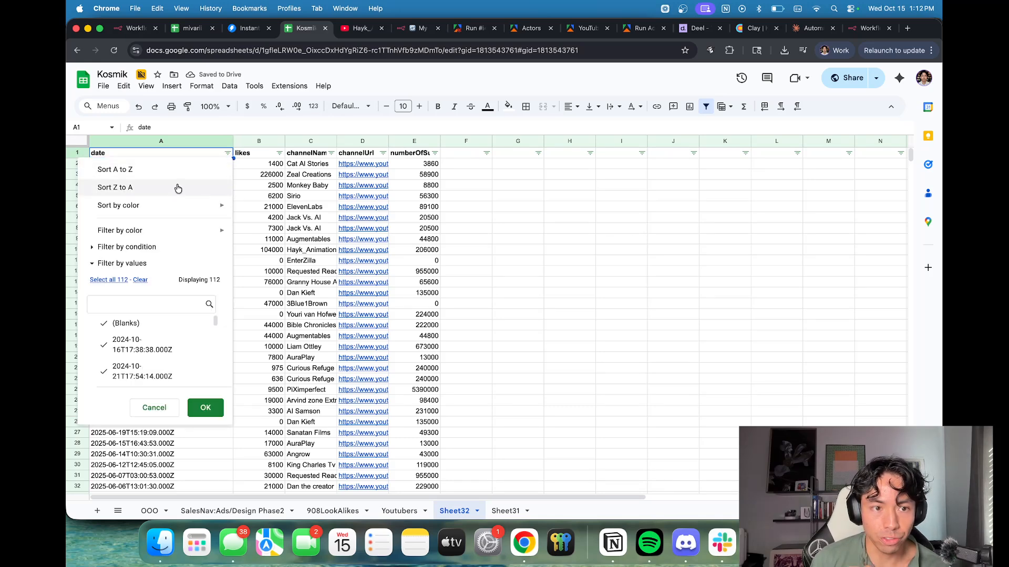
pyautogui.click(205, 408)
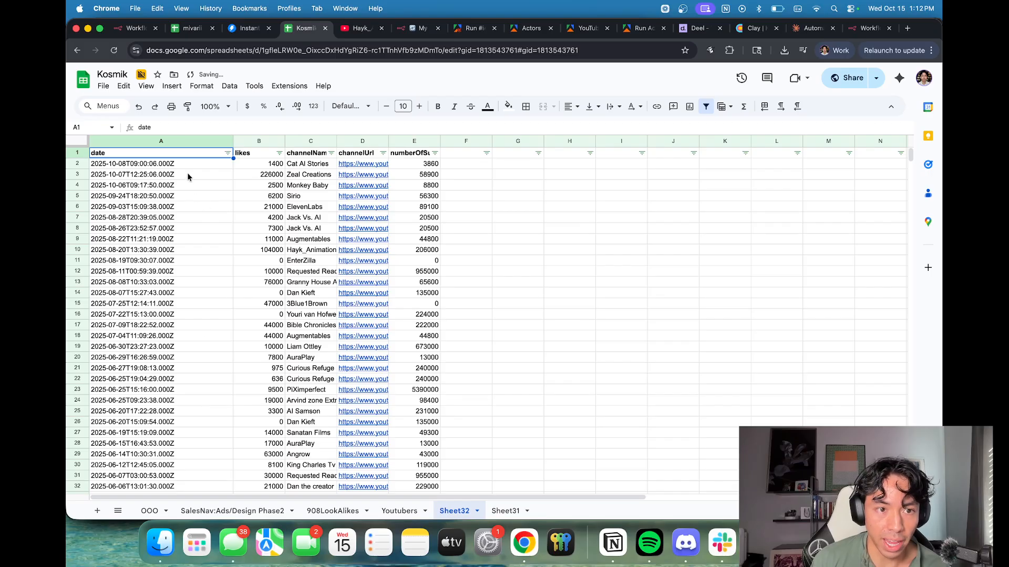
# Step: Delete the rows dated 2024 at the end of the data, rows 99 to 113
pyautogui.scroll(-15, 189, 184)
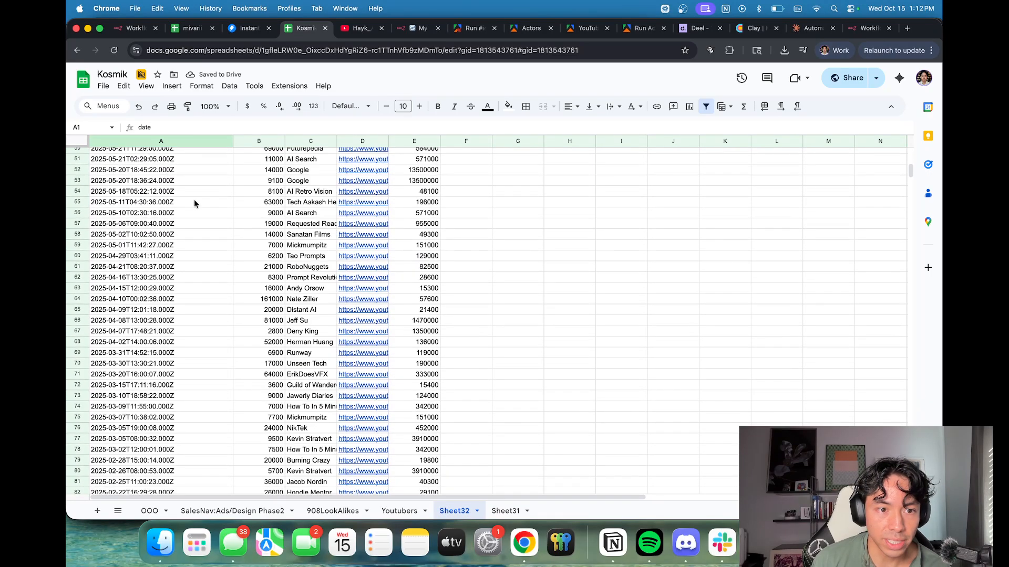
pyautogui.scroll(-12, 193, 210)
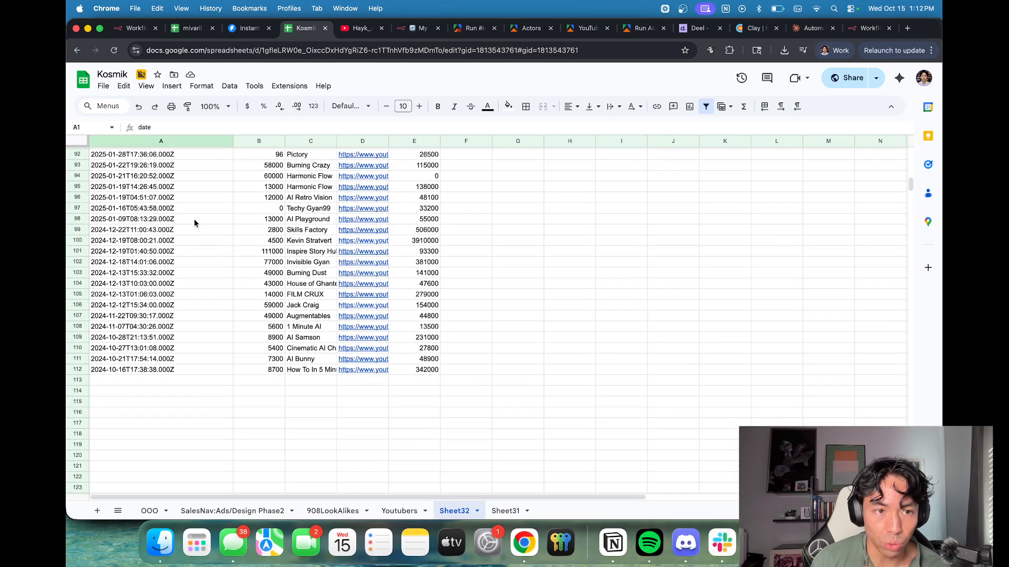
pyautogui.scroll(1, 194, 219)
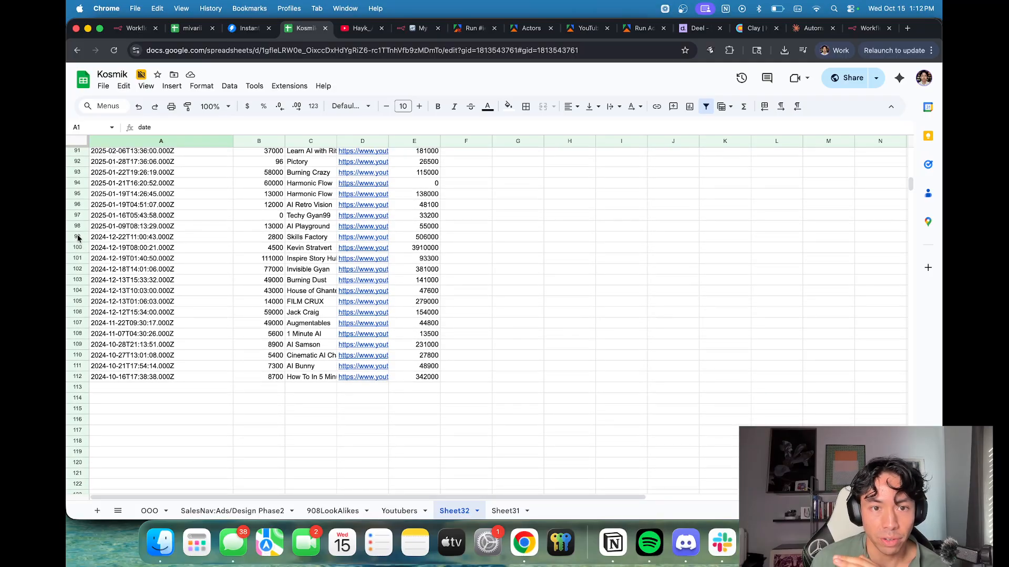
pyautogui.moveTo(77, 237); pyautogui.dragTo(77, 387)
pyautogui.rightClick(125, 387)
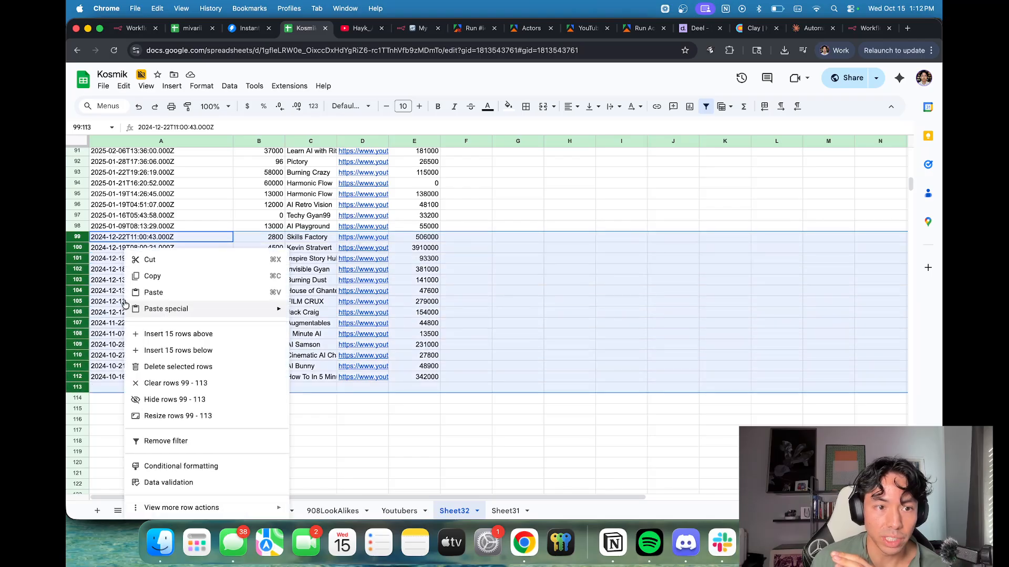
pyautogui.click(184, 366)
# Step: Delete the likes column and the date column
pyautogui.scroll(20, 199, 374)
pyautogui.scroll(3, 199, 378)
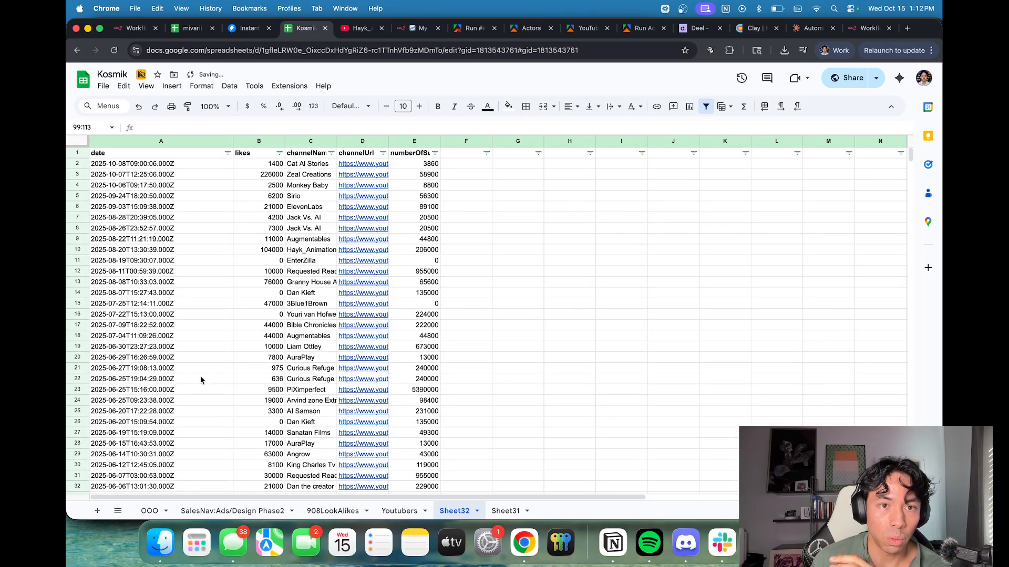
pyautogui.rightClick(260, 142)
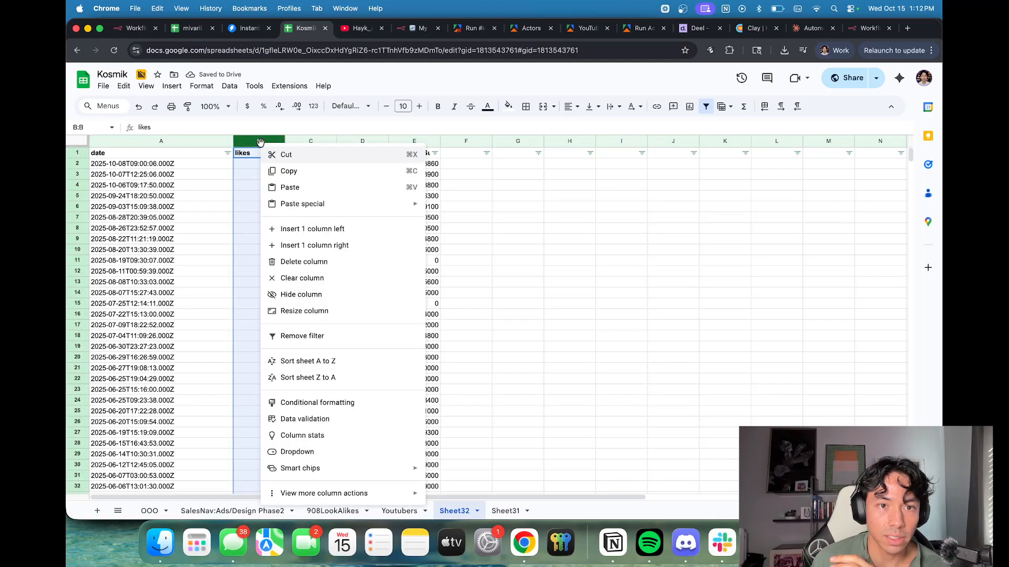
pyautogui.click(294, 261)
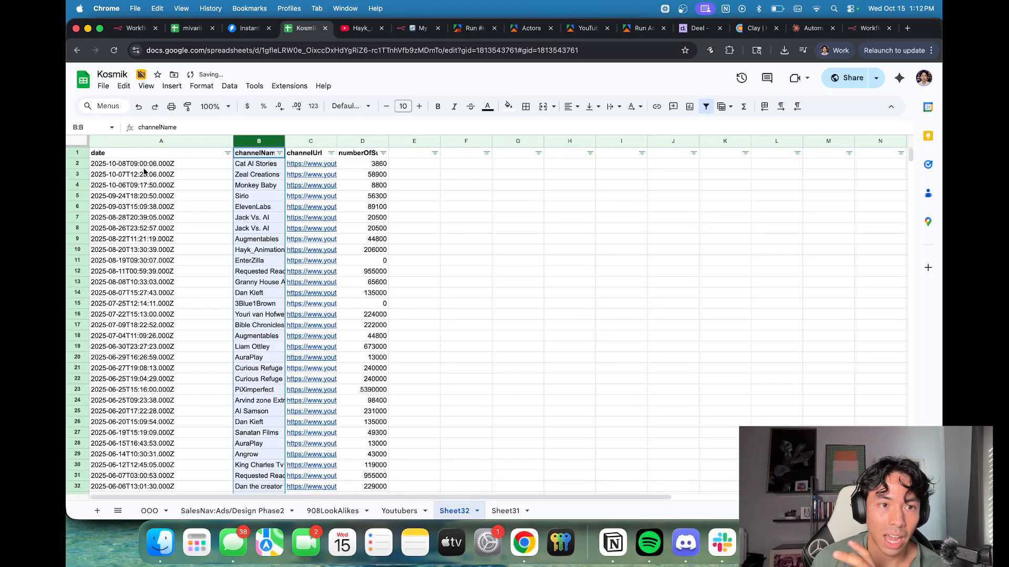
pyautogui.rightClick(137, 141)
pyautogui.click(208, 260)
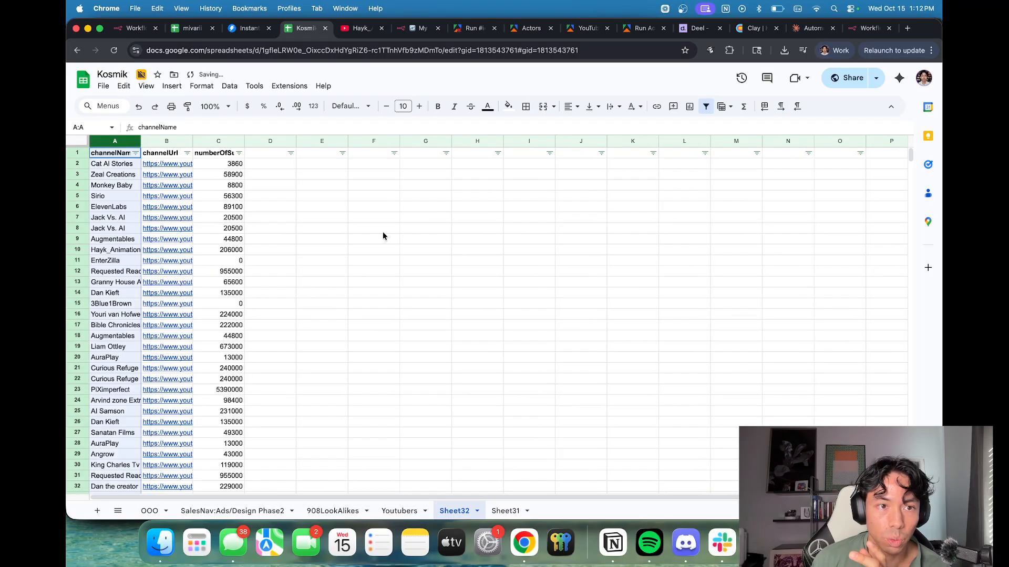
# Step: Widen the channelName column to fit the channel names and select the entire sheet
pyautogui.click(383, 232)
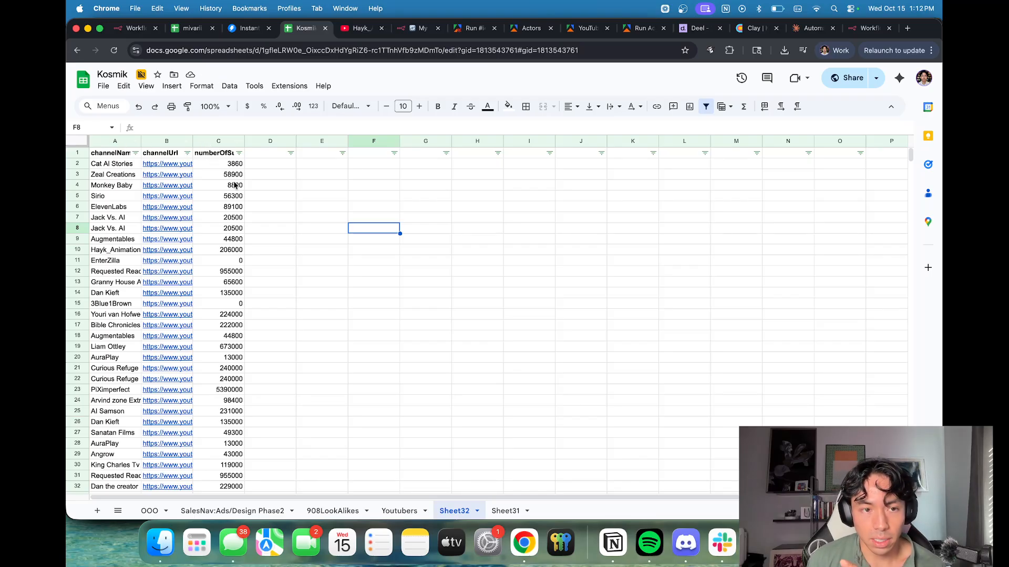
pyautogui.moveTo(141, 141); pyautogui.dragTo(166, 140)
pyautogui.click(78, 141)
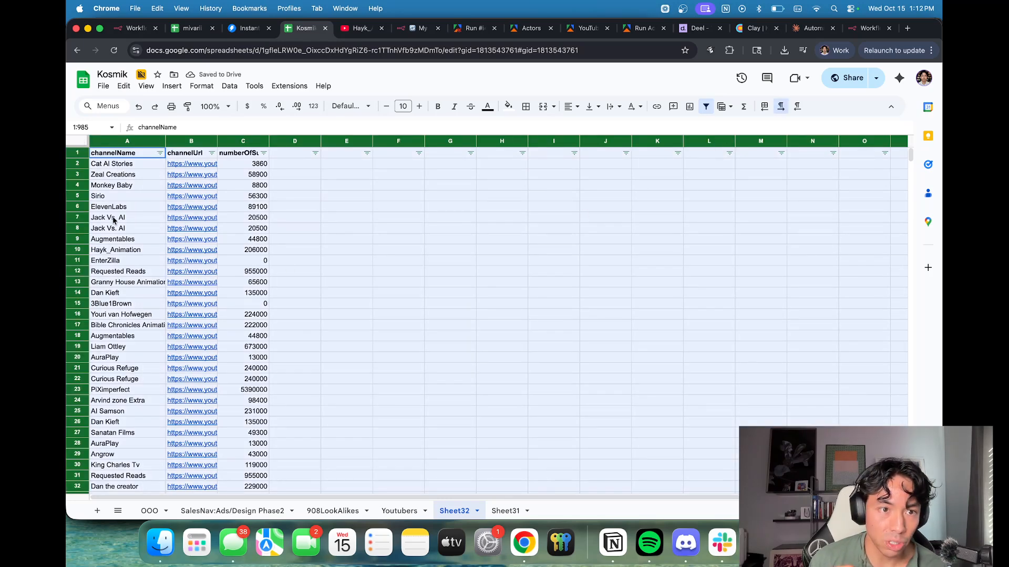
# Step: Switch to the Kosmik - Youtubers table in Clay and view the channel column's options, including Dedupe
pyautogui.click(739, 27)
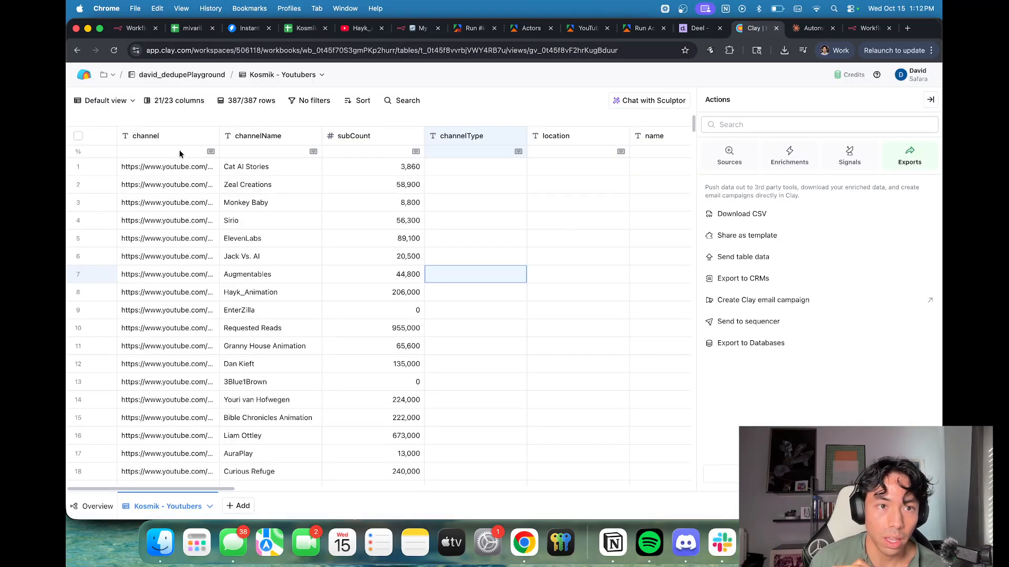
pyautogui.click(172, 137)
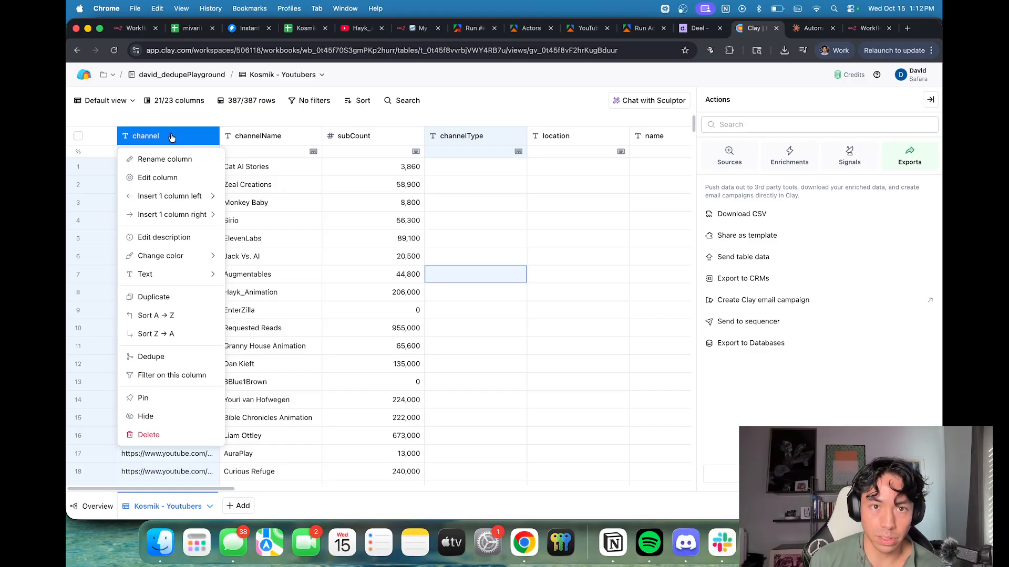
pyautogui.click(486, 93)
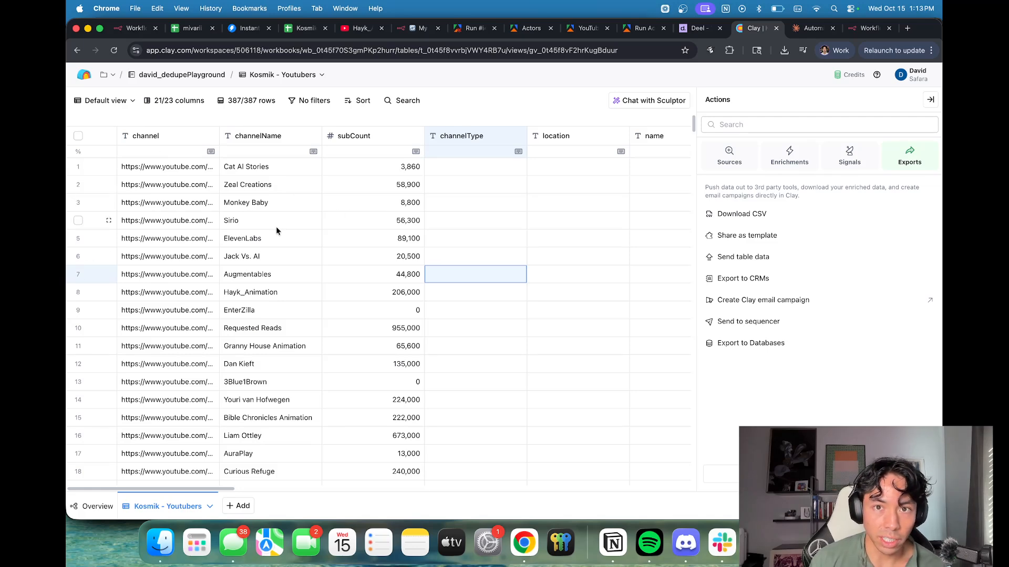
# Step: Return to the Kosmik spreadsheet and copy header cells D1:V1, starting with channelDescription, from the Youtubers sheet
pyautogui.click(302, 33)
pyautogui.click(323, 229)
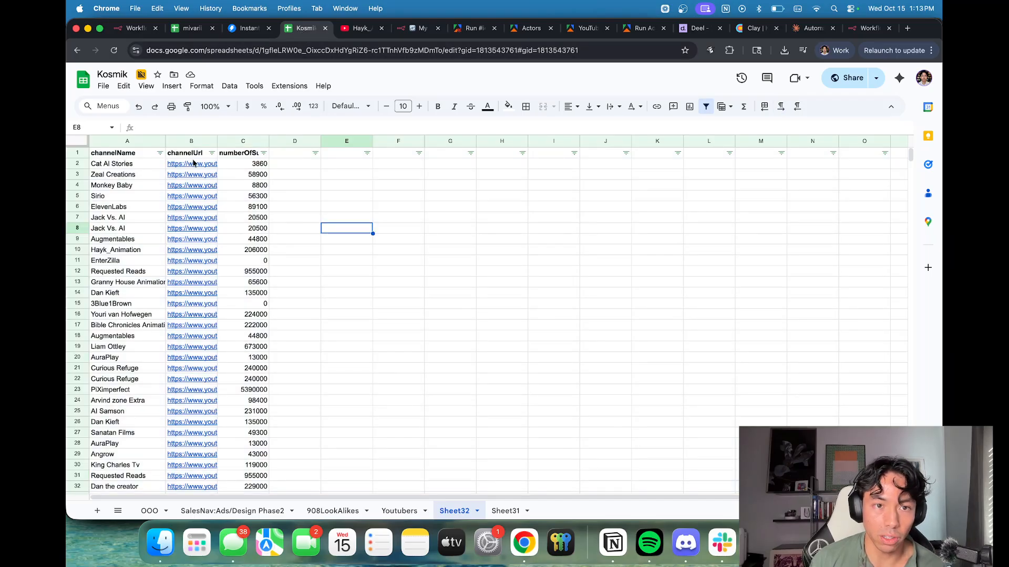
pyautogui.click(415, 511)
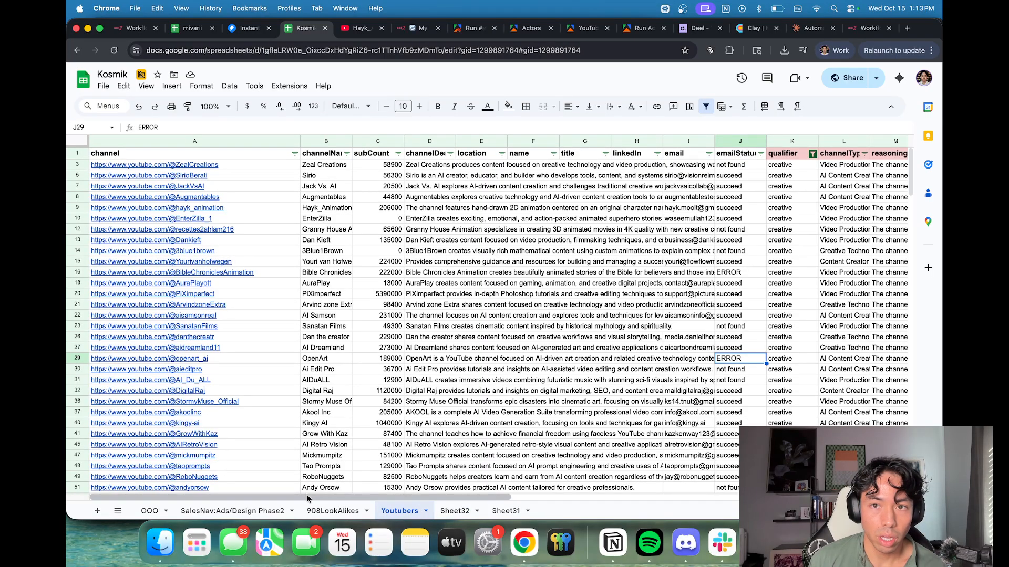
pyautogui.moveTo(309, 498); pyautogui.dragTo(444, 466)
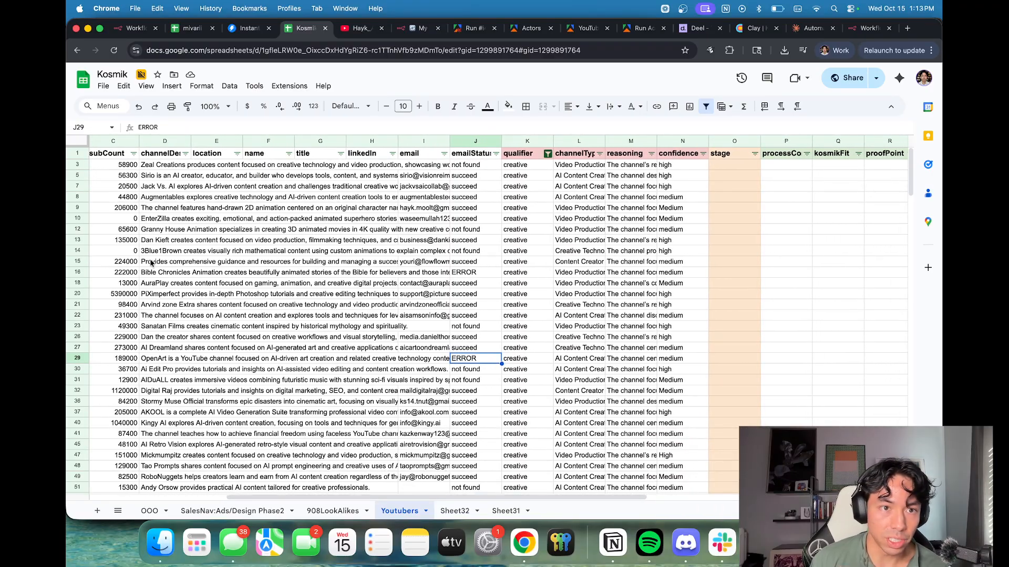
pyautogui.click(180, 155)
pyautogui.moveTo(200, 155); pyautogui.dragTo(628, 155)
pyautogui.press('cmd+c')
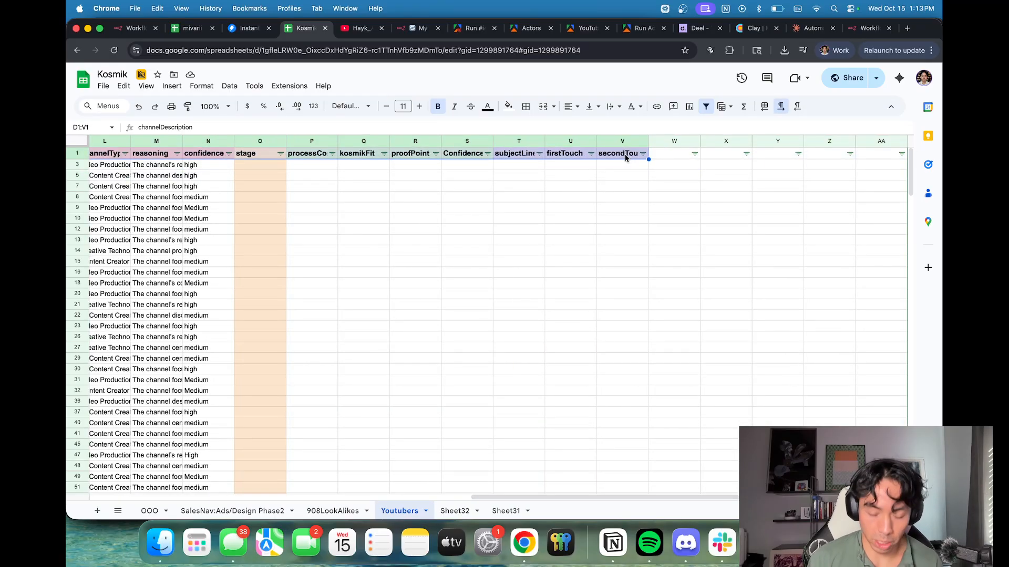
# Step: Paste the copied headers into Sheet32 starting at cell D1, beside the subscriber-count column
pyautogui.click(454, 511)
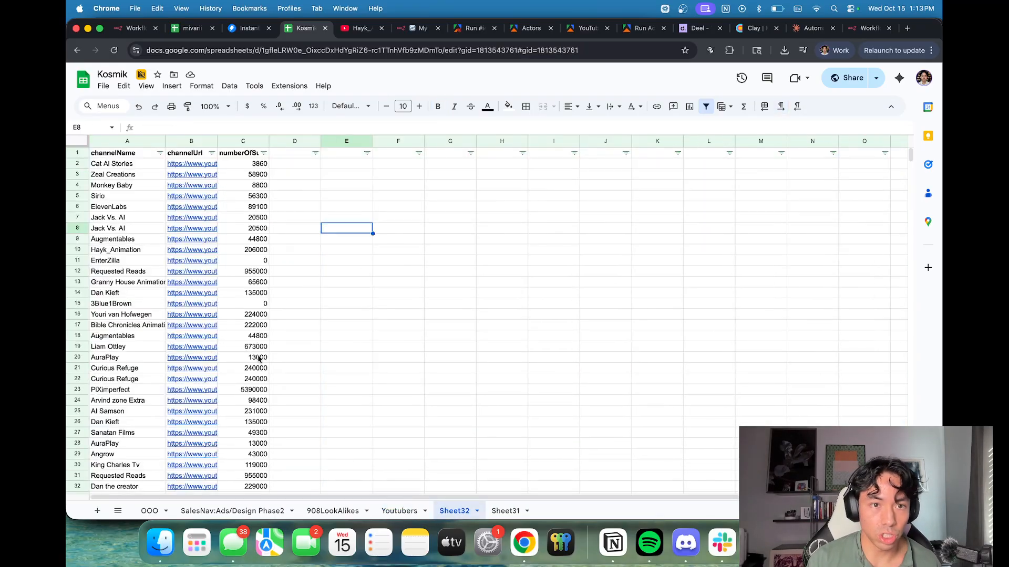
pyautogui.click(283, 156)
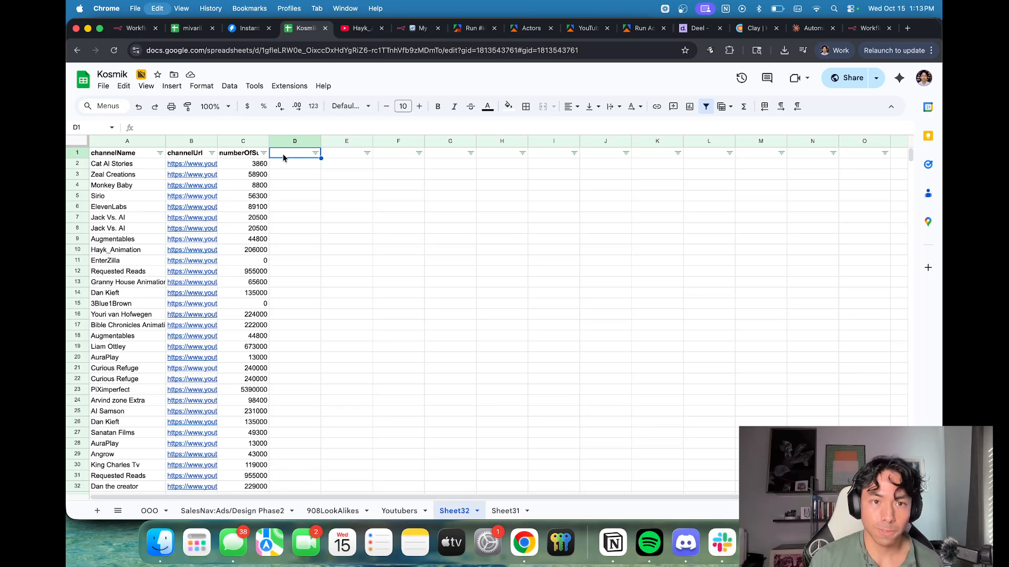
pyautogui.press('cmd+v')
pyautogui.click(369, 210)
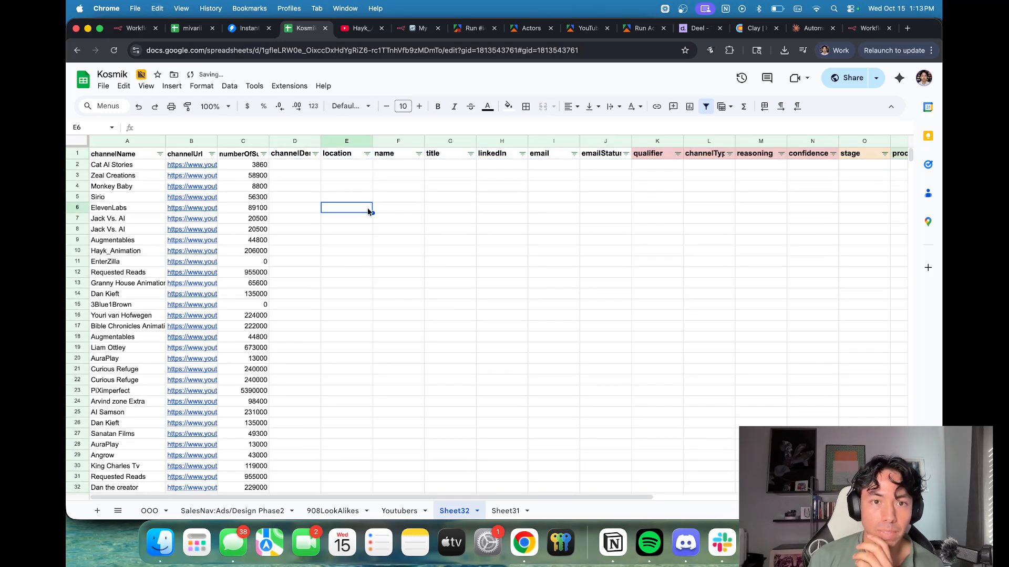
# Step: Rename the Sheet32 tab as YTTutorial
pyautogui.rightClick(442, 511)
pyautogui.click(459, 383)
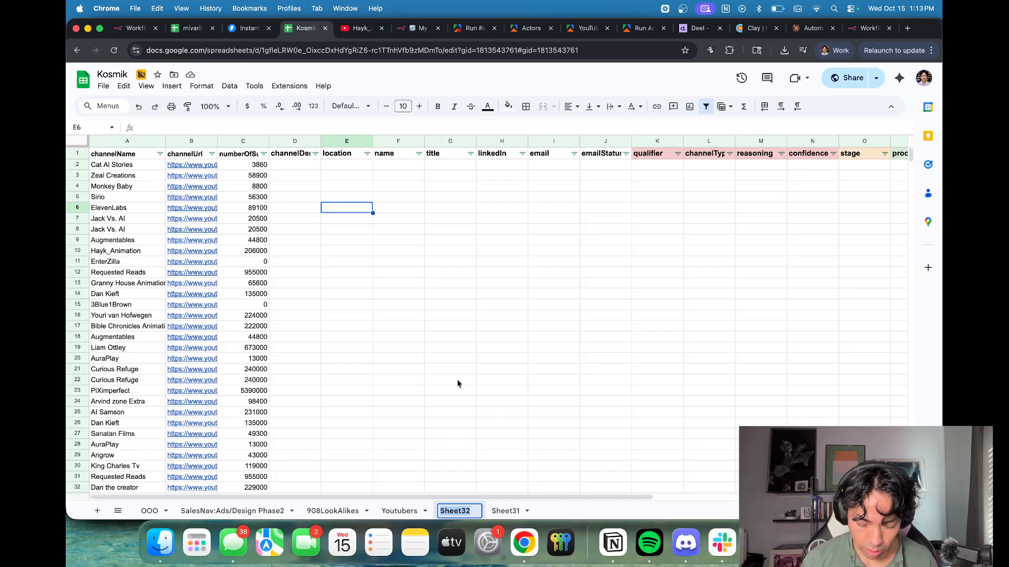
pyautogui.write('Yo')
pyautogui.press('BackSpace')
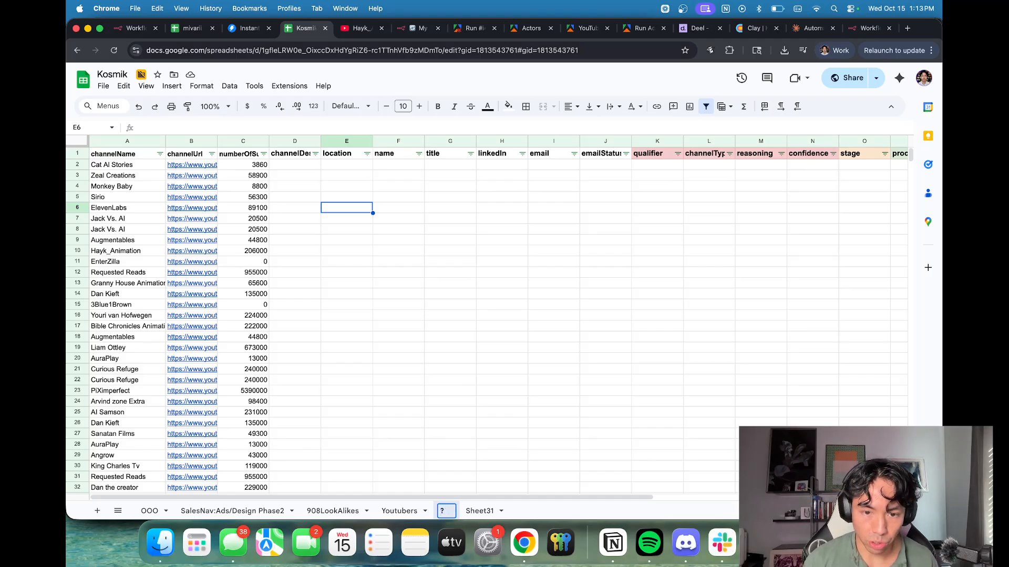
pyautogui.write('TTuto')
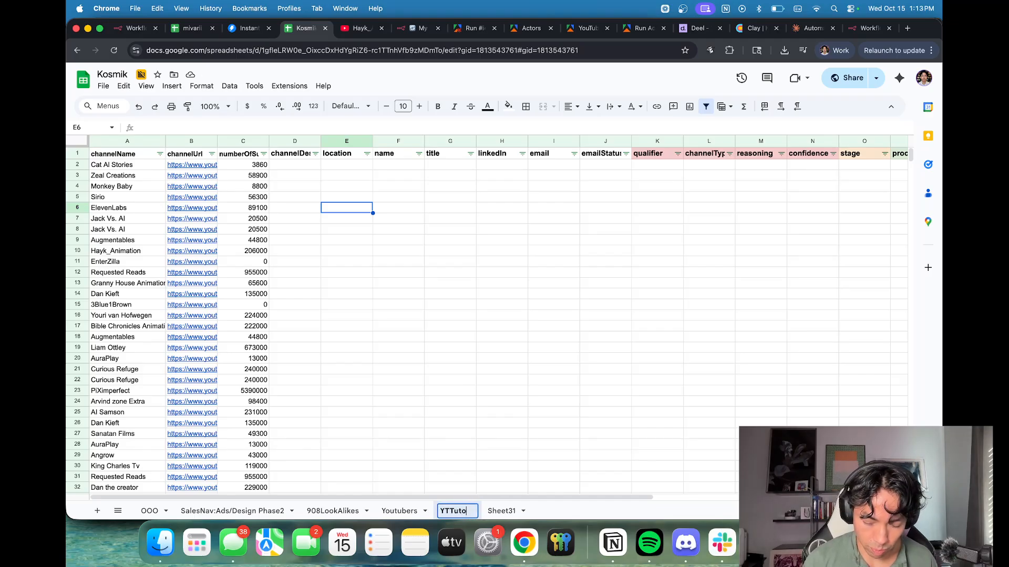
pyautogui.write('rial')
pyautogui.press('Return')
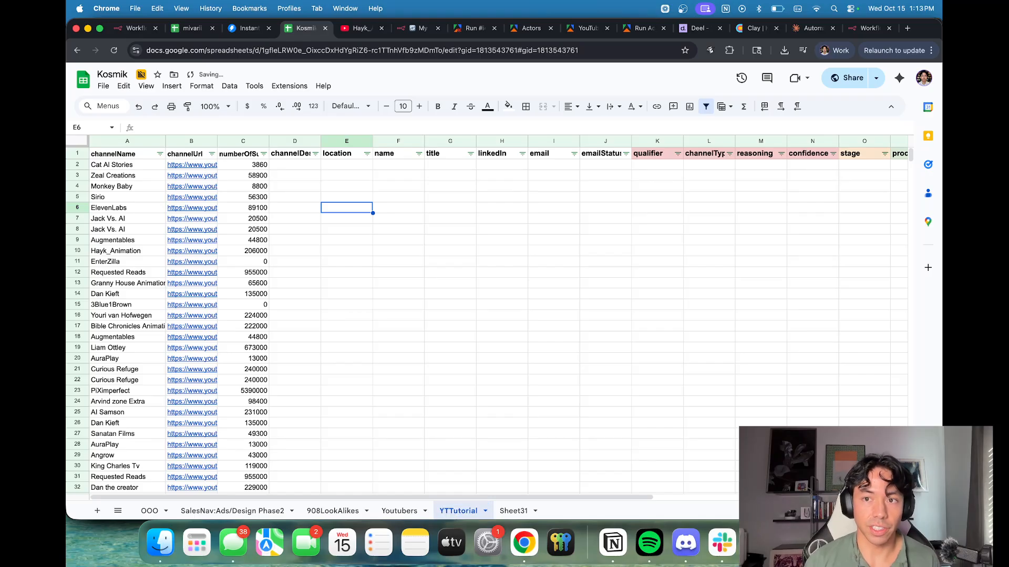
# Step: Remove the filter from the YTTutorial sheet's header row and select the entire sheet
pyautogui.click(517, 401)
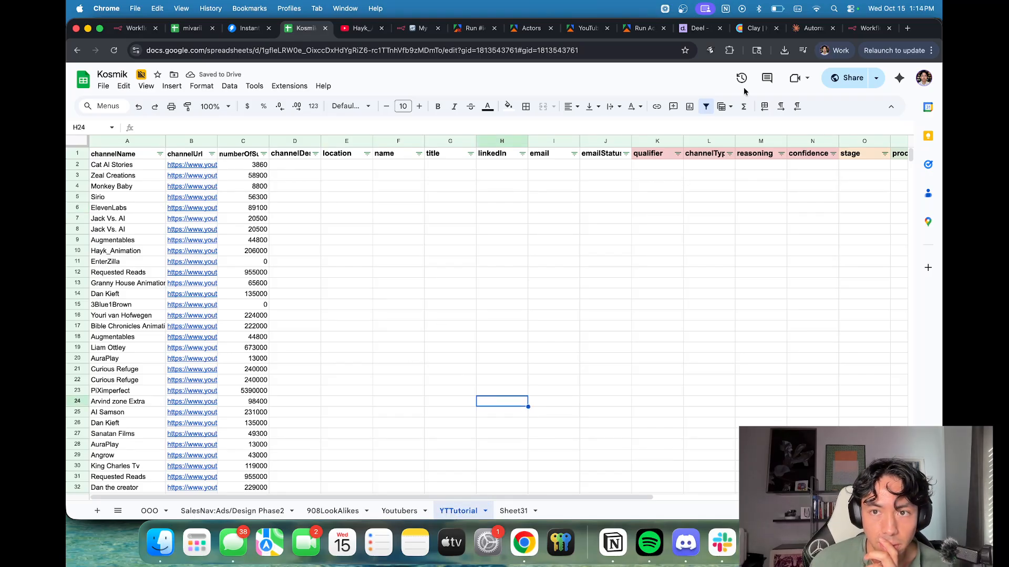
pyautogui.click(706, 107)
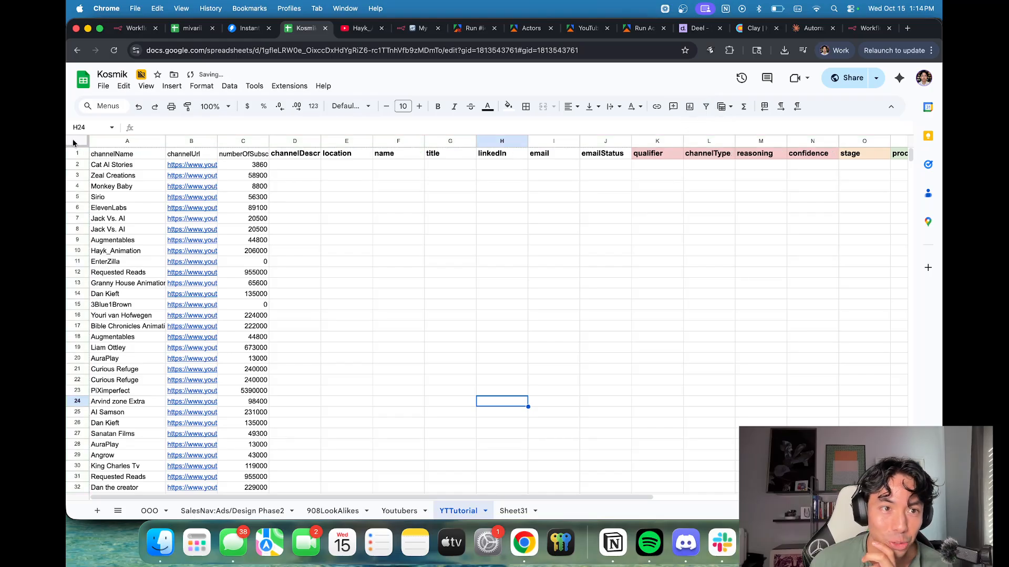
pyautogui.click(73, 142)
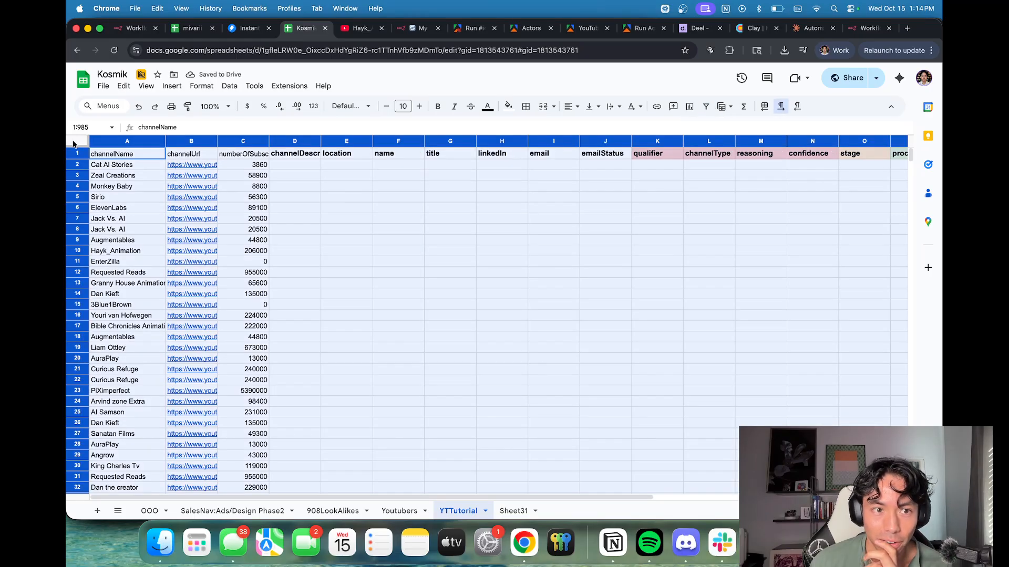
# Step: Copy the channel column from the Youtubers sheet and paste it over column A of YTTutorial
pyautogui.click(399, 511)
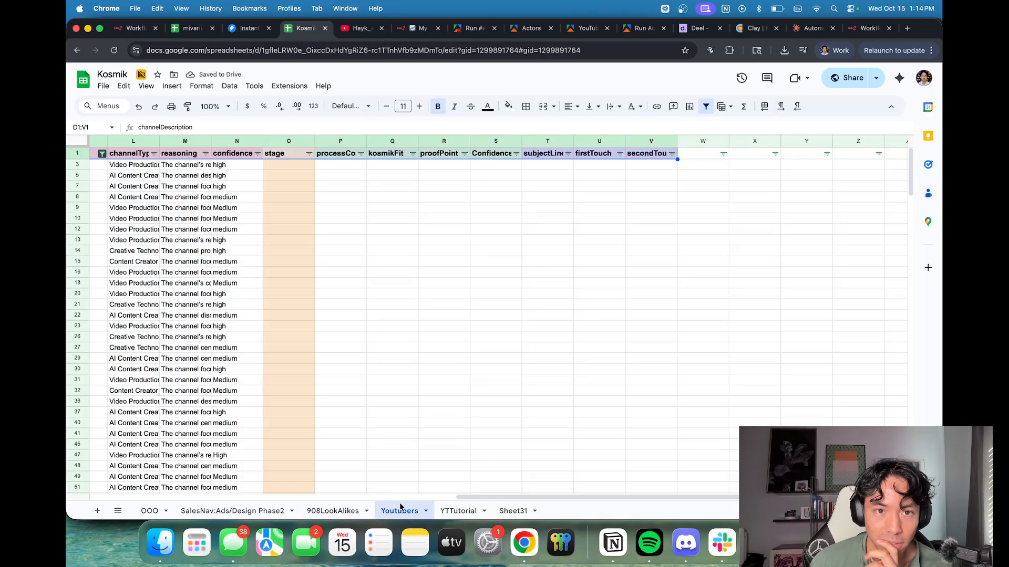
pyautogui.moveTo(483, 498); pyautogui.dragTo(90, 498)
pyautogui.click(185, 141)
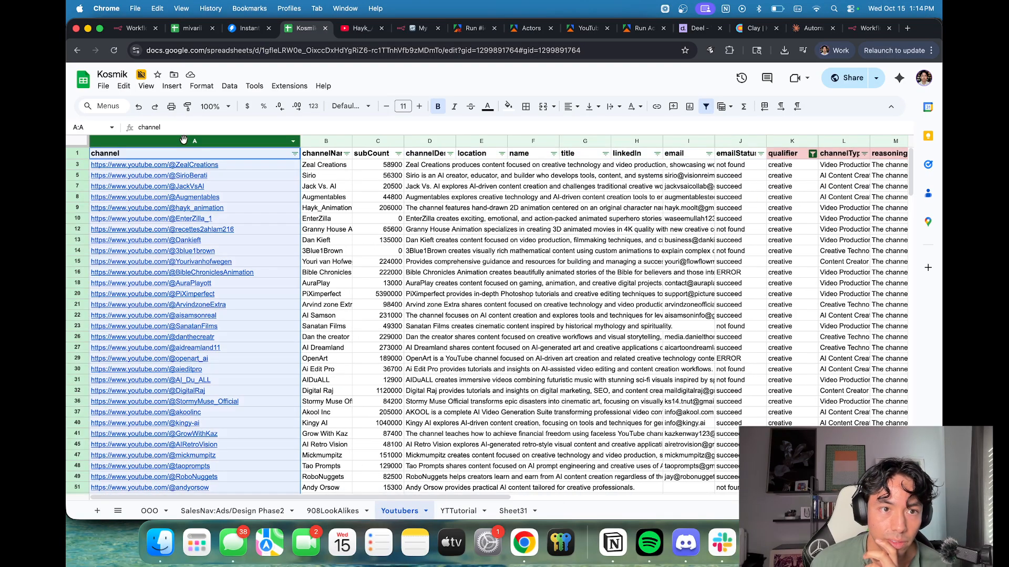
pyautogui.press('cmd+c')
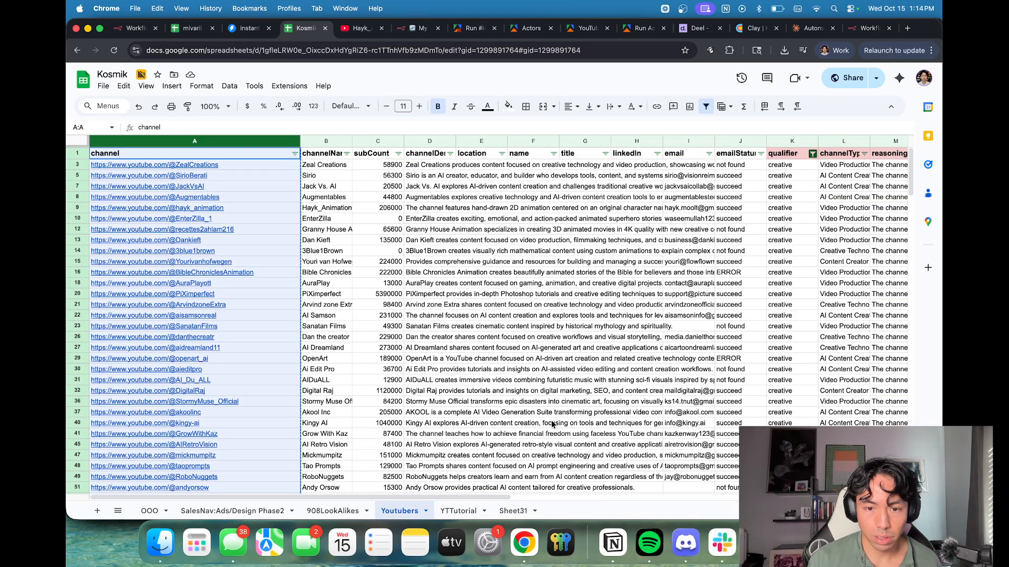
pyautogui.click(458, 511)
pyautogui.click(282, 187)
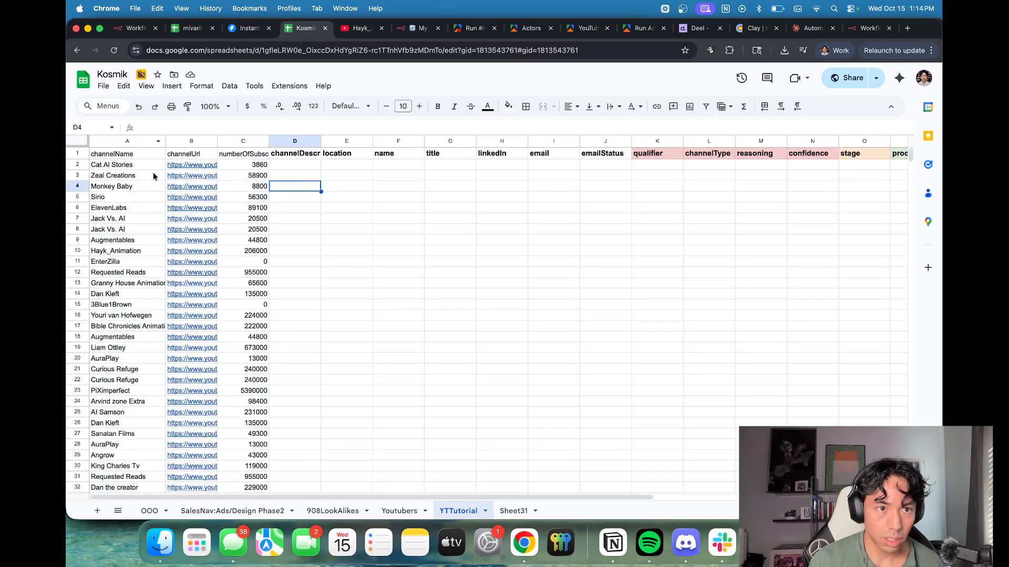
pyautogui.click(136, 141)
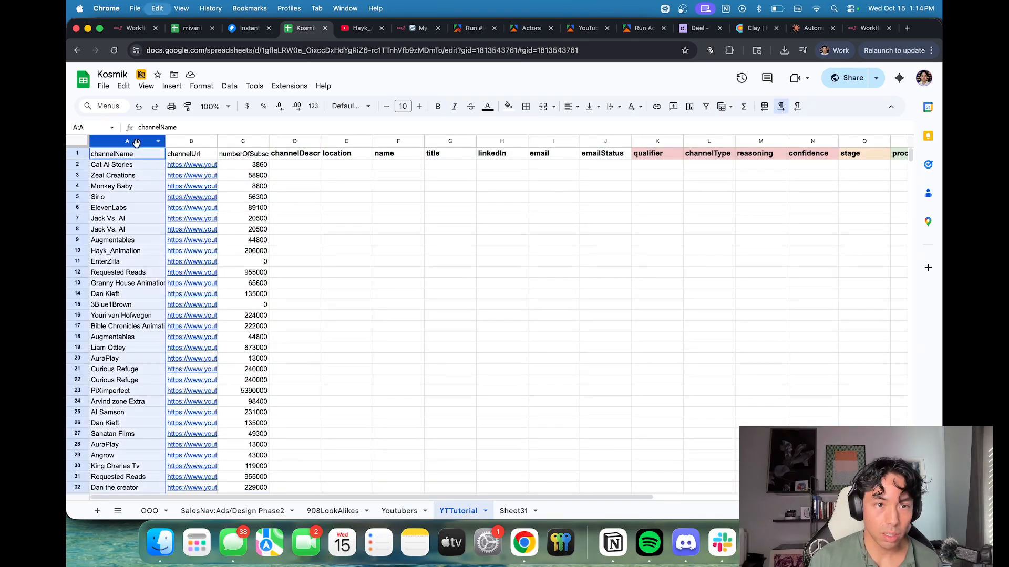
pyautogui.press('cmd+v')
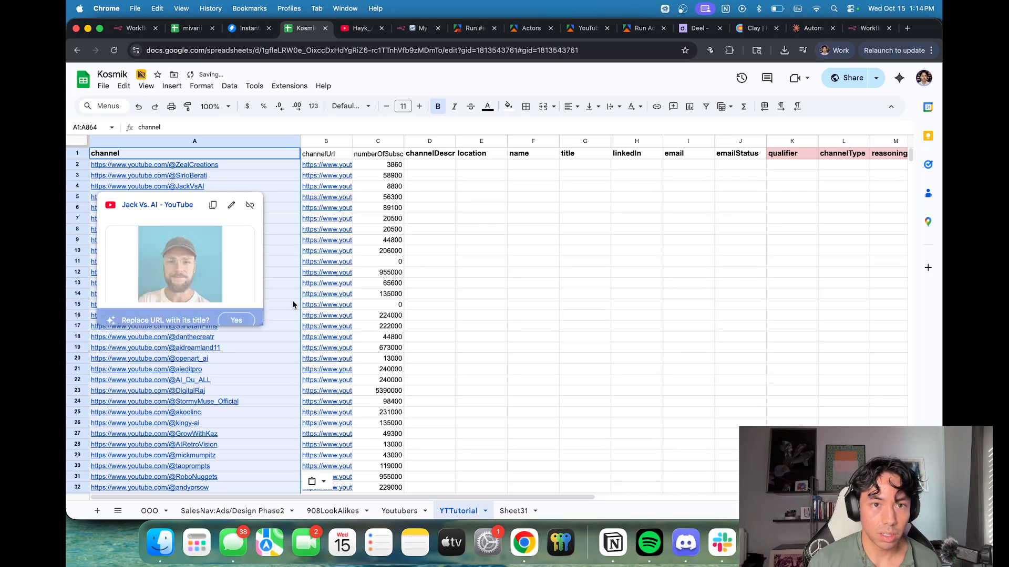
pyautogui.scroll(-5, 293, 299)
# Step: Copy the channelName column from the Youtubers sheet and paste it over the channelUrl column in YTTutorial
pyautogui.click(389, 505)
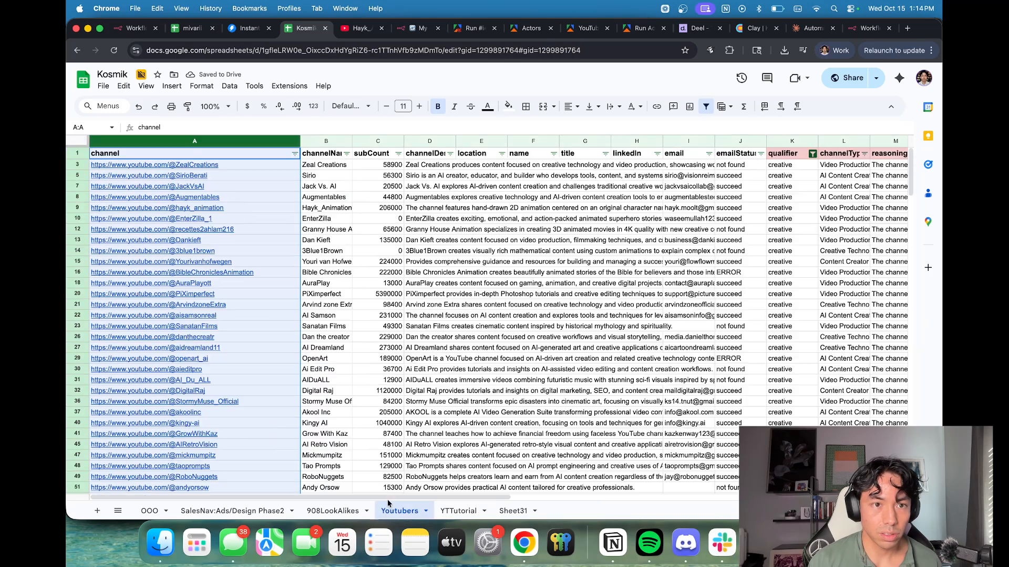
pyautogui.click(316, 142)
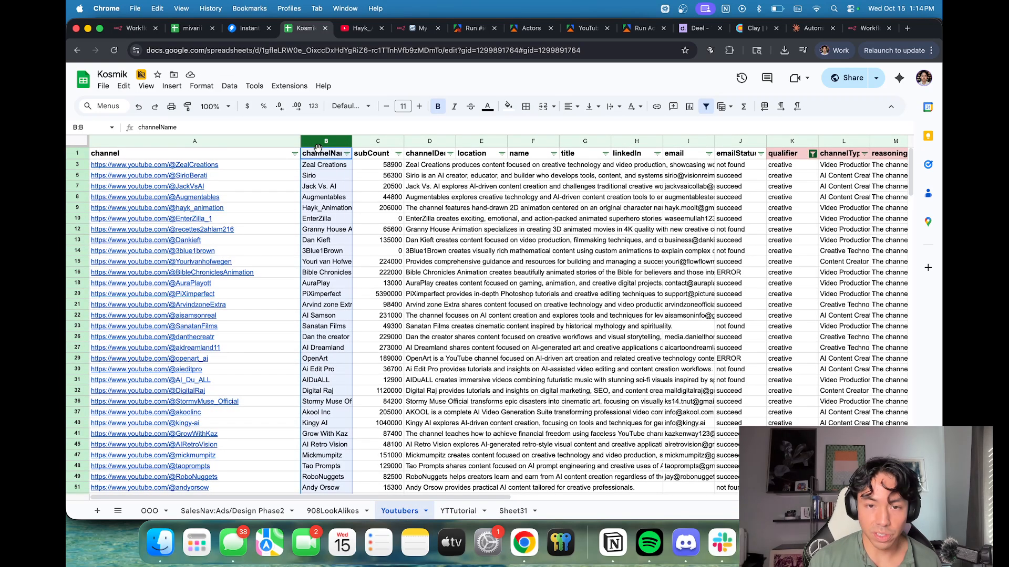
pyautogui.click(459, 511)
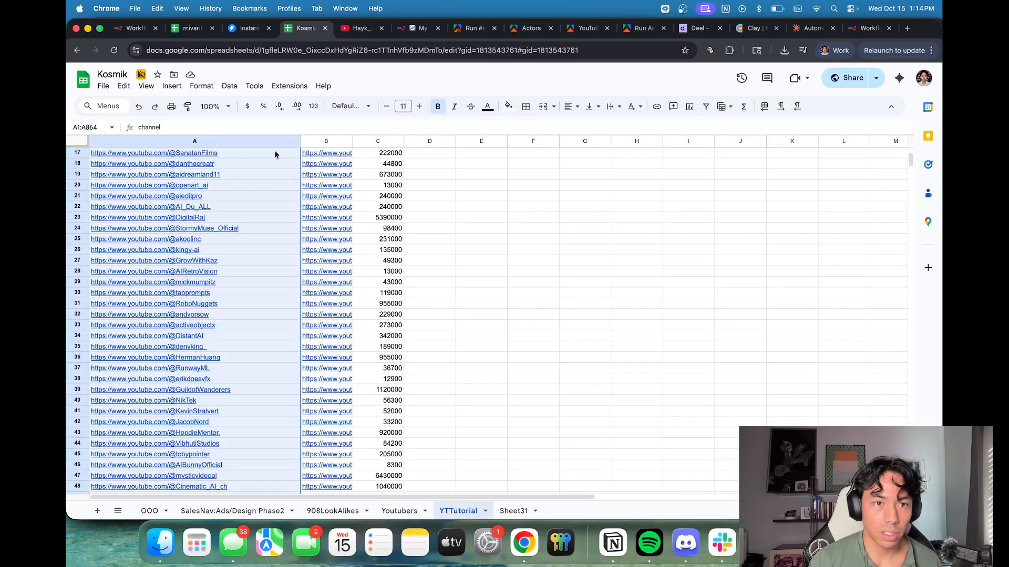
pyautogui.scroll(5, 308, 225)
pyautogui.click(326, 142)
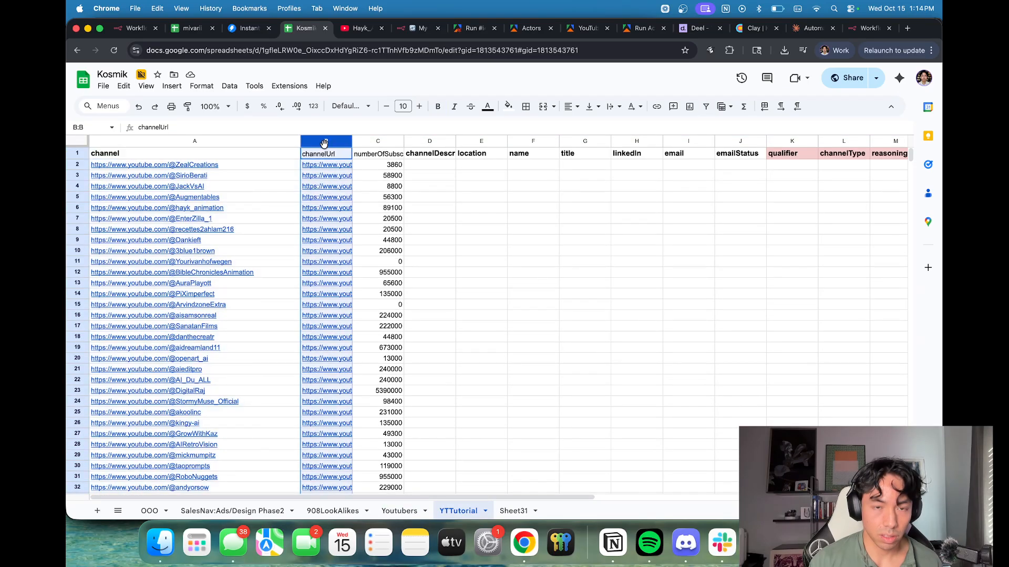
pyautogui.press('cmd+v')
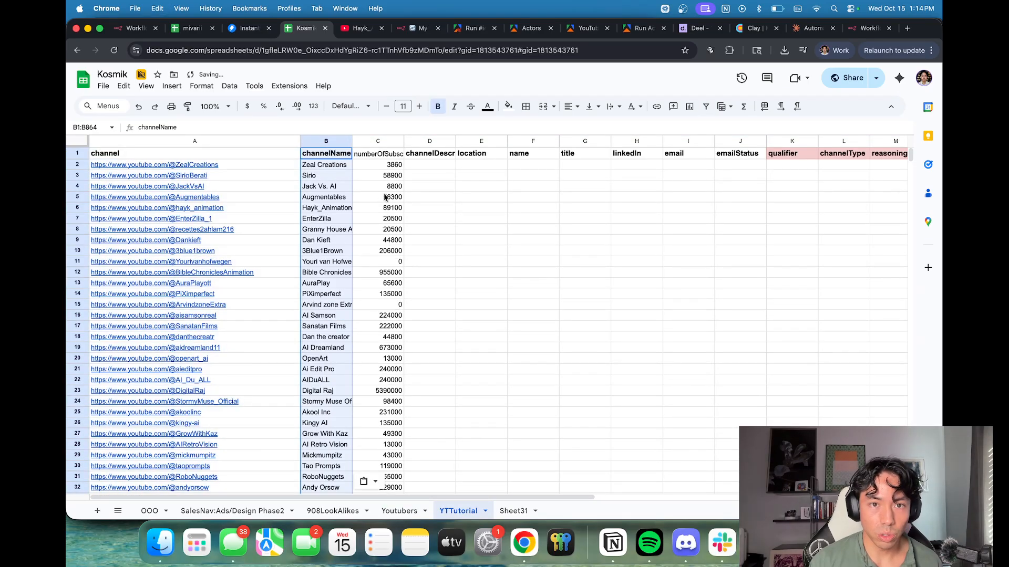
# Step: Replace the numberOfSubscribers column in YTTutorial with the subCount column copied from the Youtubers sheet
pyautogui.click(377, 141)
pyautogui.click(399, 510)
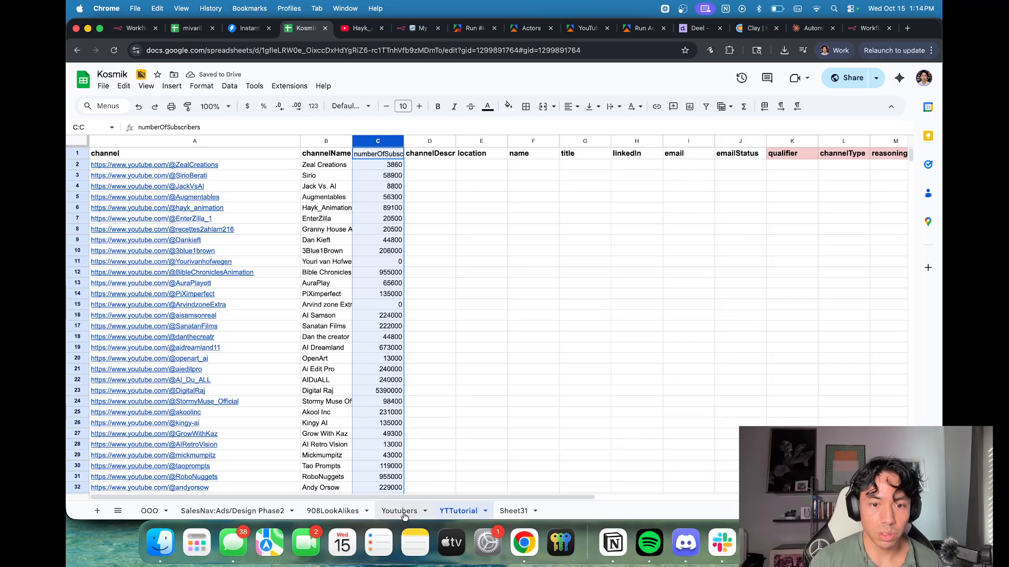
pyautogui.click(375, 141)
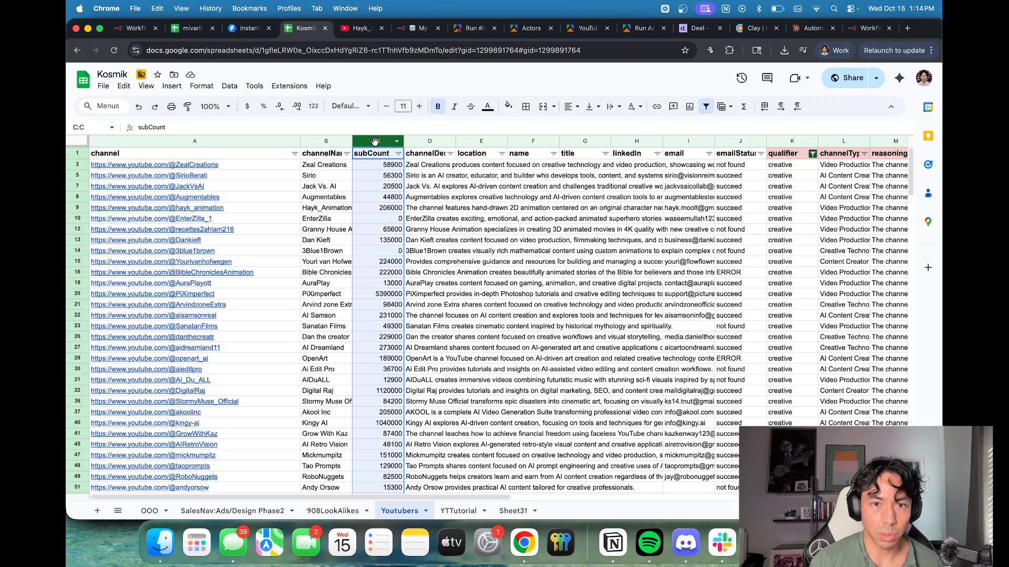
pyautogui.click(458, 511)
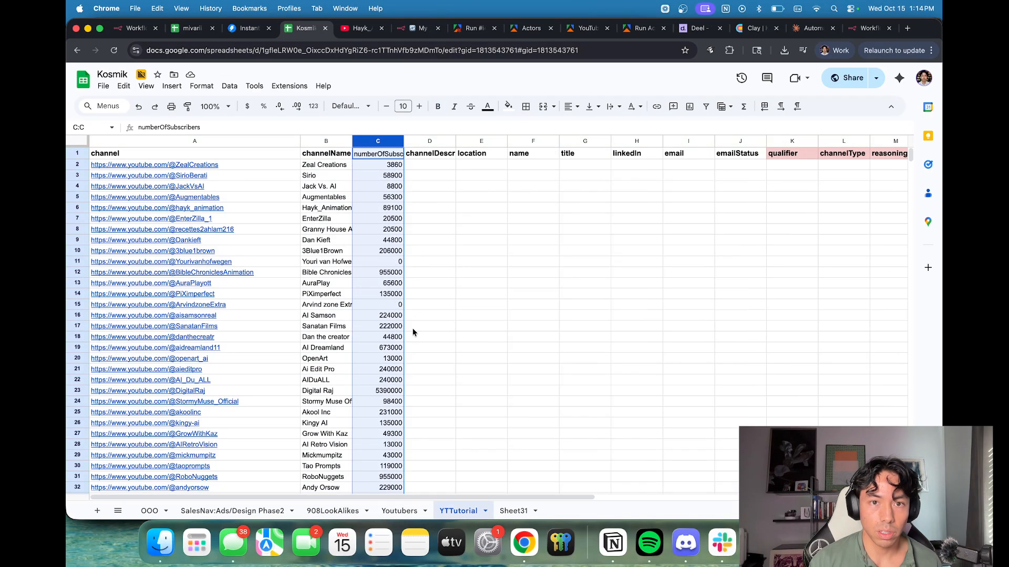
pyautogui.press('super+v')
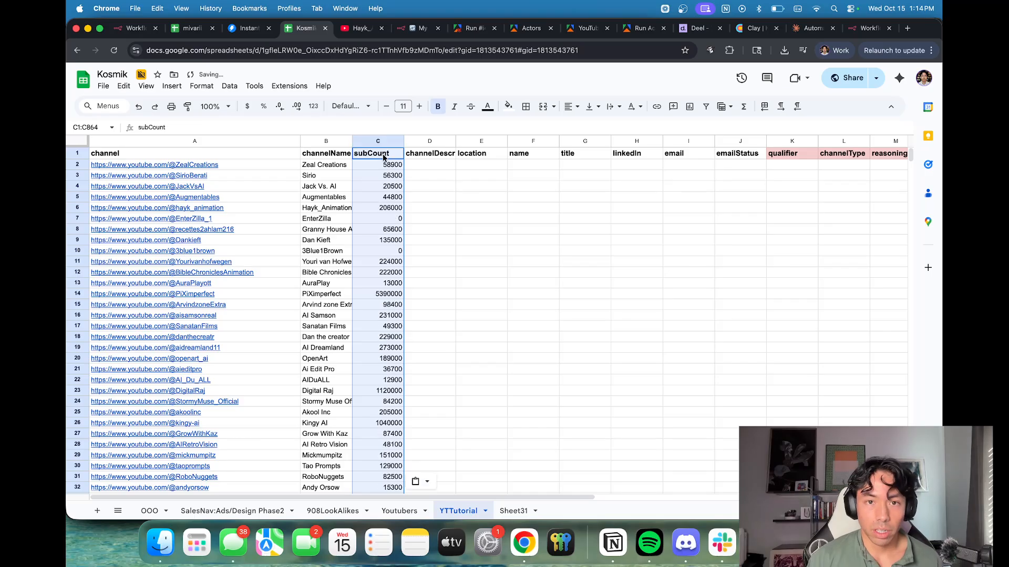
# Step: Delete the surplus rows of YTTutorial from row 104 down past the last channel entry
pyautogui.click(467, 210)
pyautogui.scroll(-15, 336, 215)
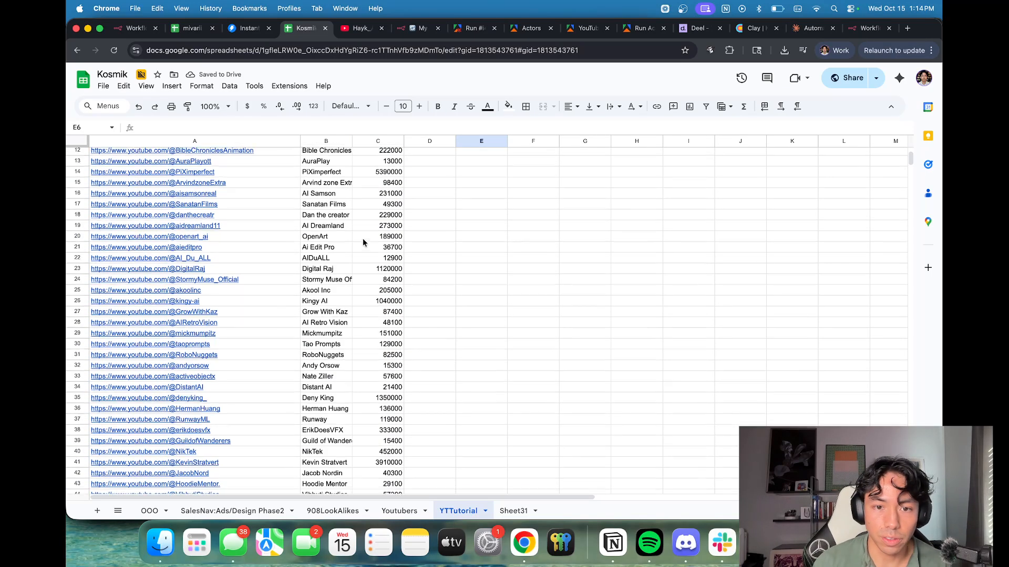
pyautogui.scroll(-20, 363, 253)
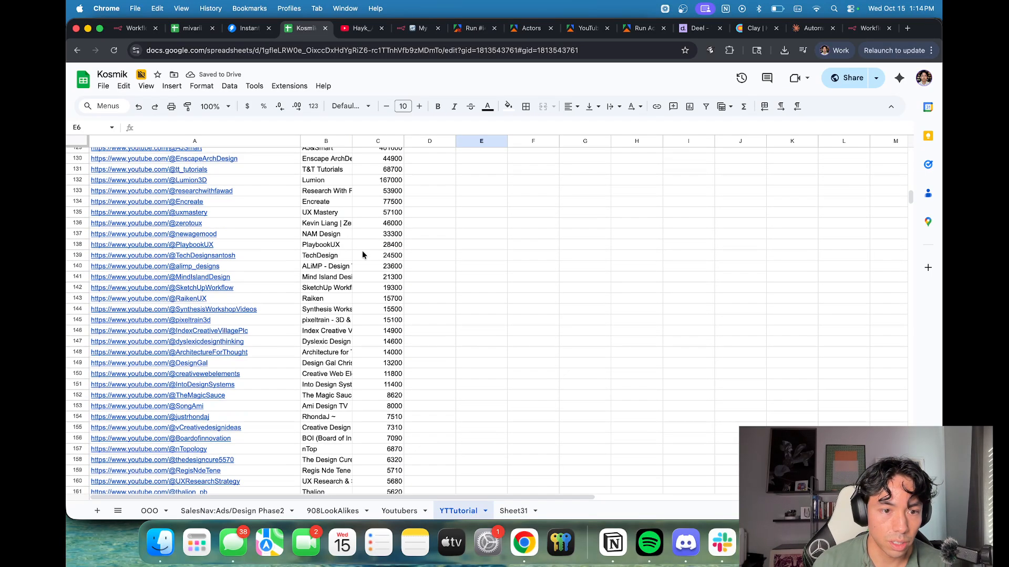
pyautogui.scroll(18, 366, 260)
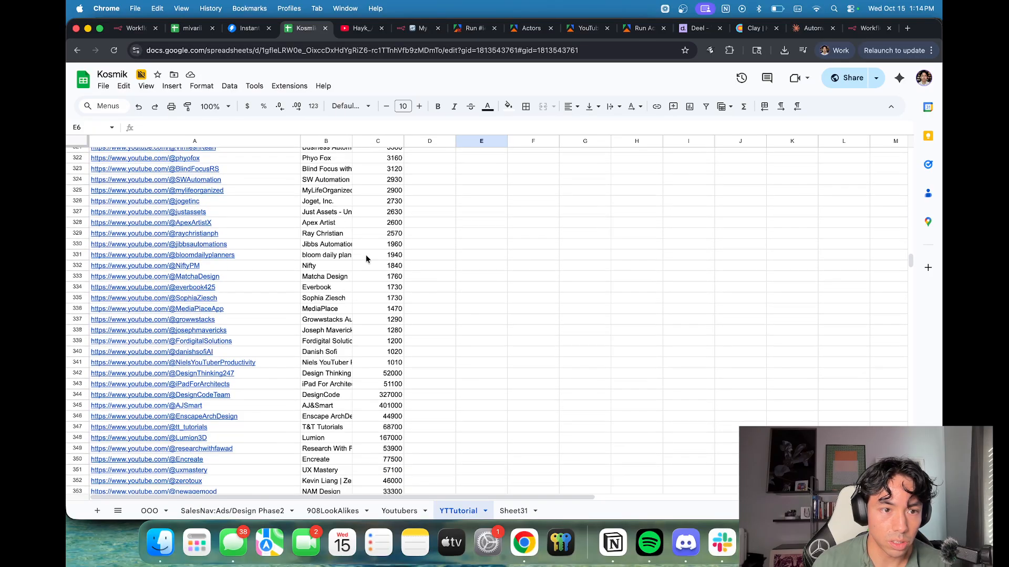
pyautogui.scroll(14, 373, 250)
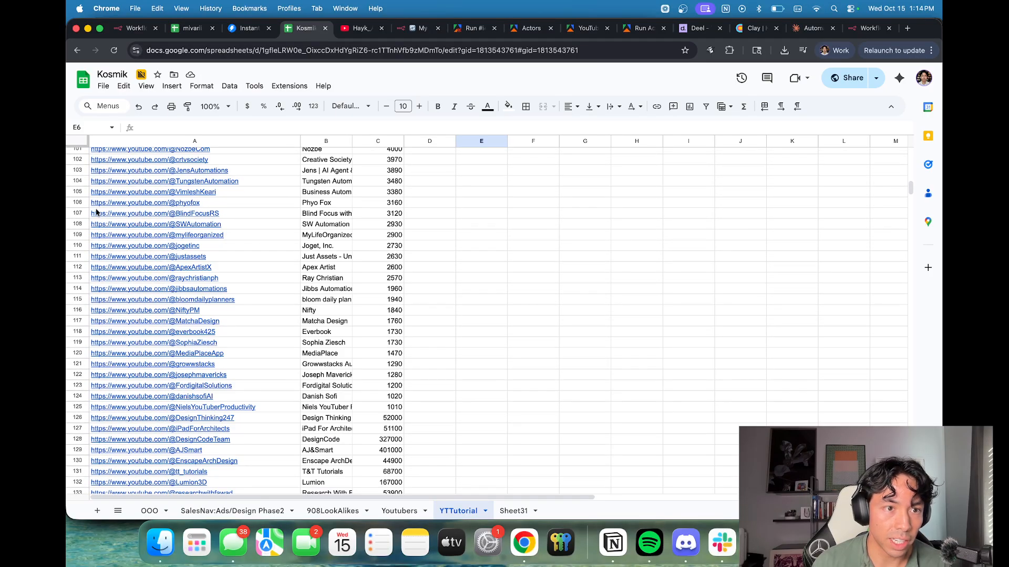
pyautogui.moveTo(82, 181); pyautogui.dragTo(72, 564)
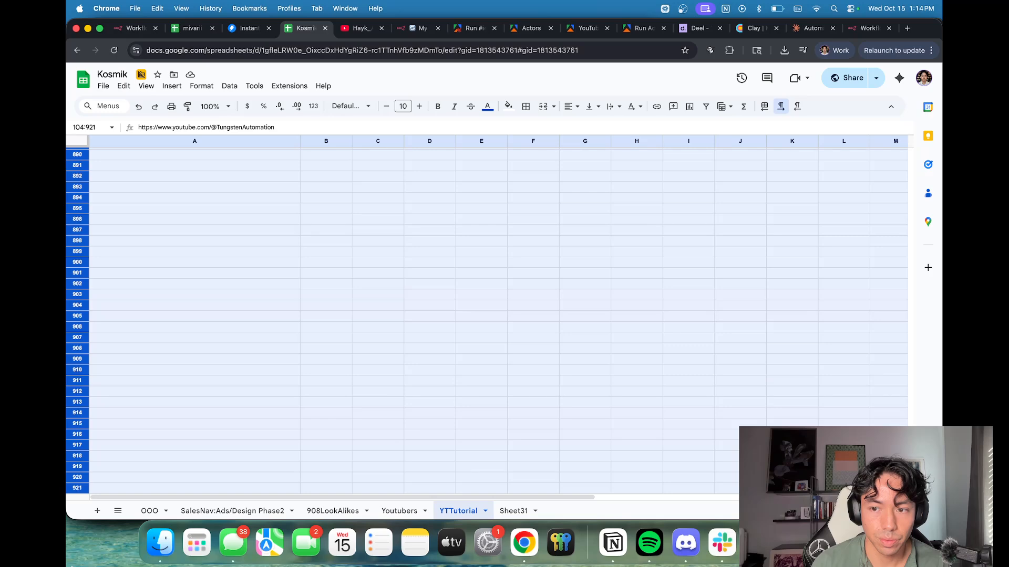
pyautogui.rightClick(123, 393)
pyautogui.click(187, 236)
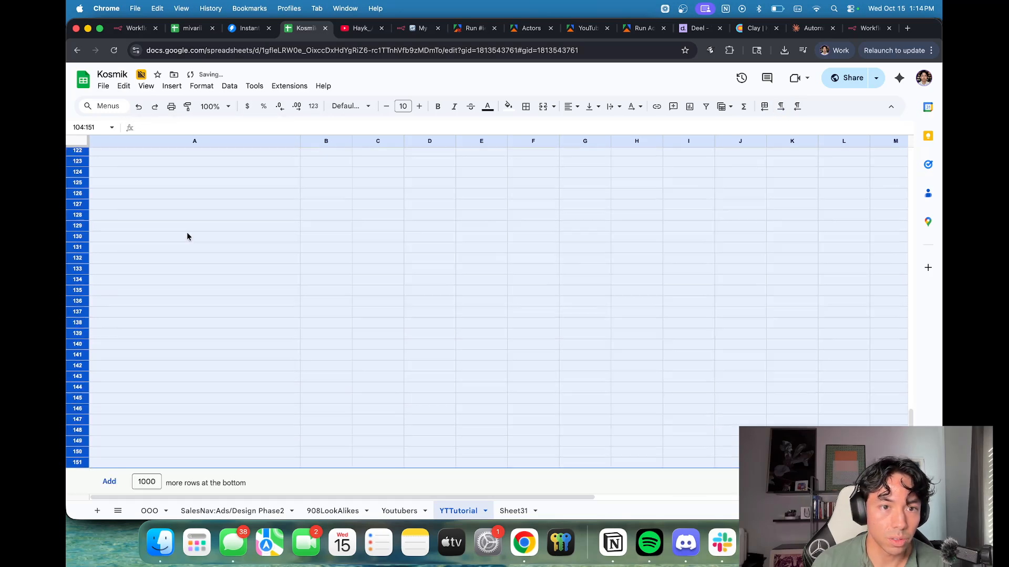
# Step: Review the shortened channel list in YTTutorial and the empty enrichment columns from channelDescription through qualifier, stage and proofPoint
pyautogui.scroll(15, 381, 304)
pyautogui.scroll(-5, 305, 310)
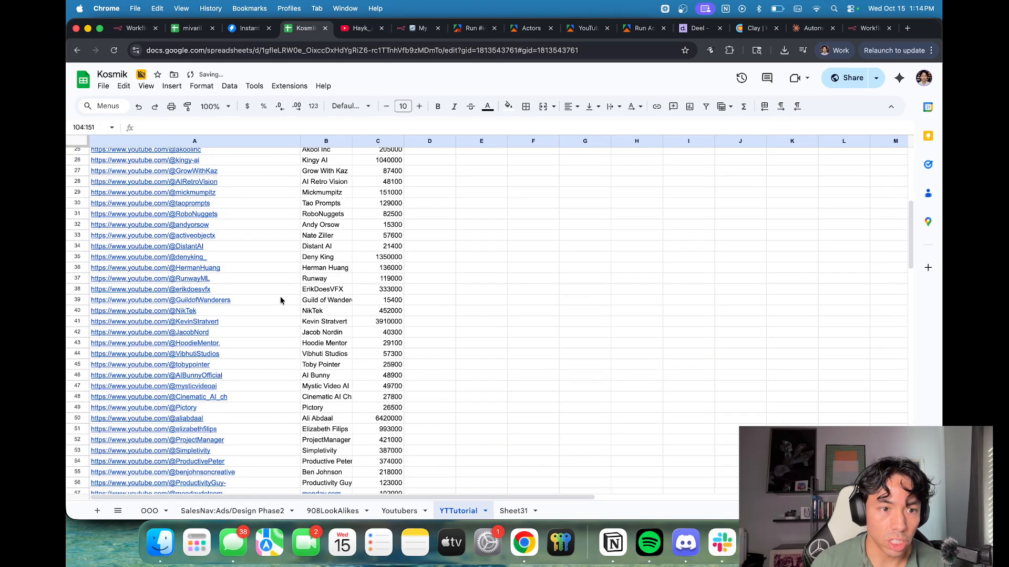
pyautogui.scroll(5, 281, 303)
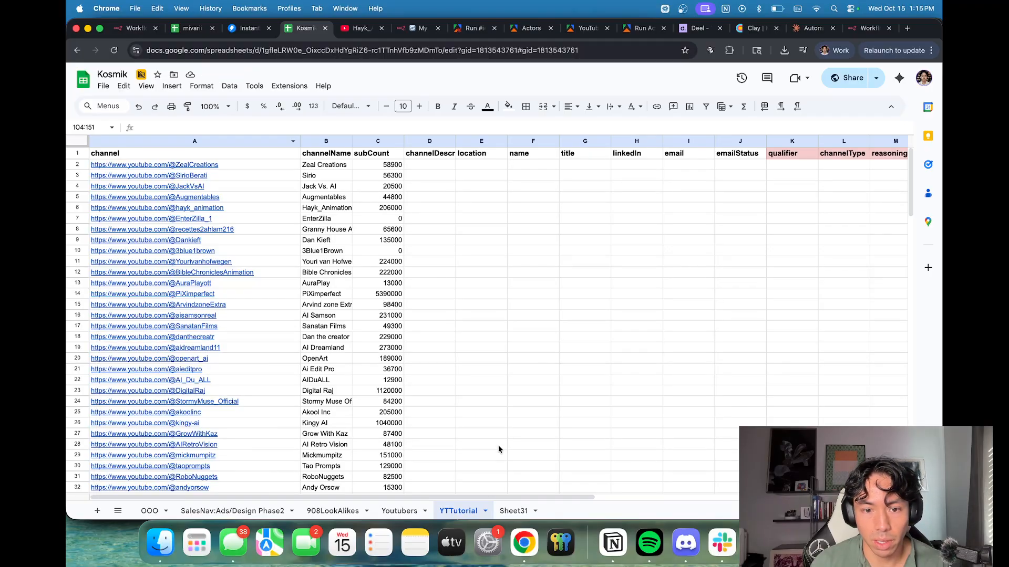
pyautogui.moveTo(483, 500); pyautogui.dragTo(596, 461)
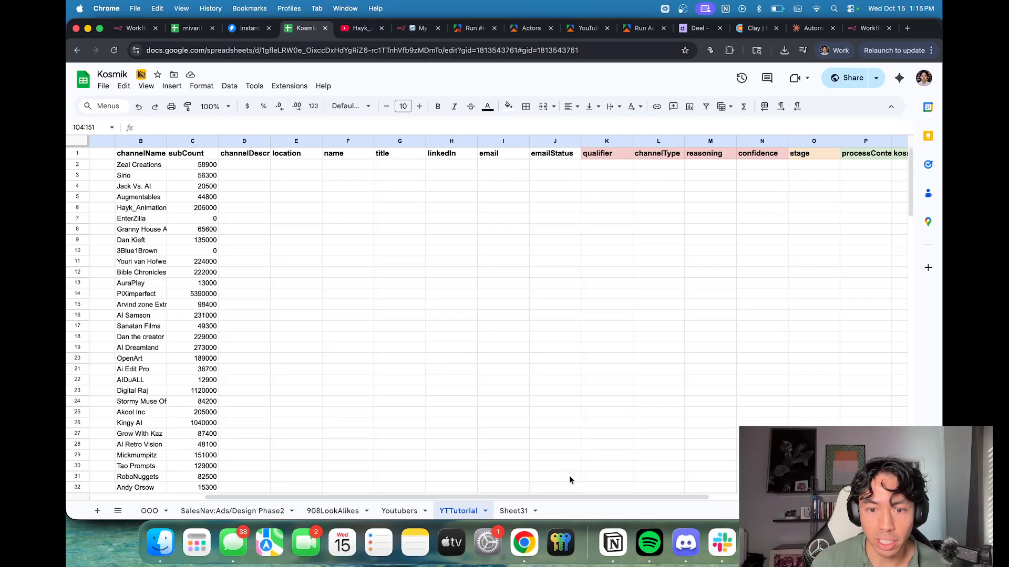
pyautogui.moveTo(566, 496); pyautogui.dragTo(643, 468)
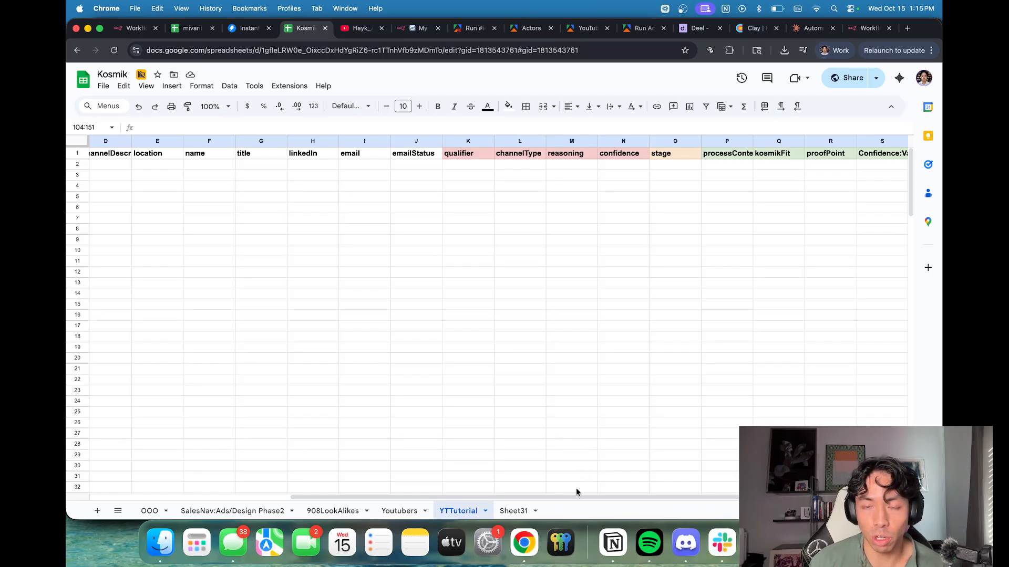
pyautogui.moveTo(572, 497); pyautogui.dragTo(307, 487)
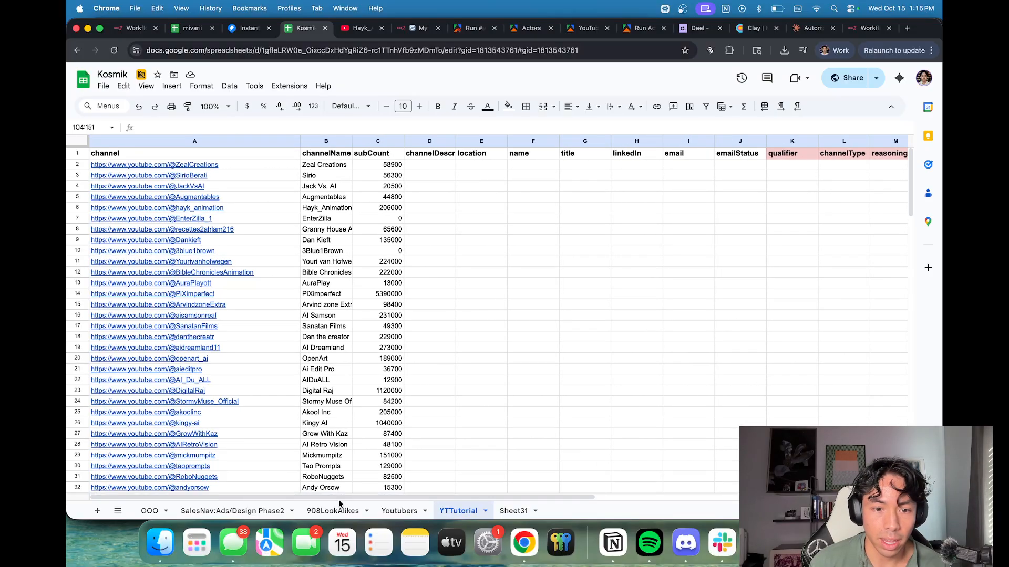
pyautogui.moveTo(341, 498); pyautogui.dragTo(439, 490)
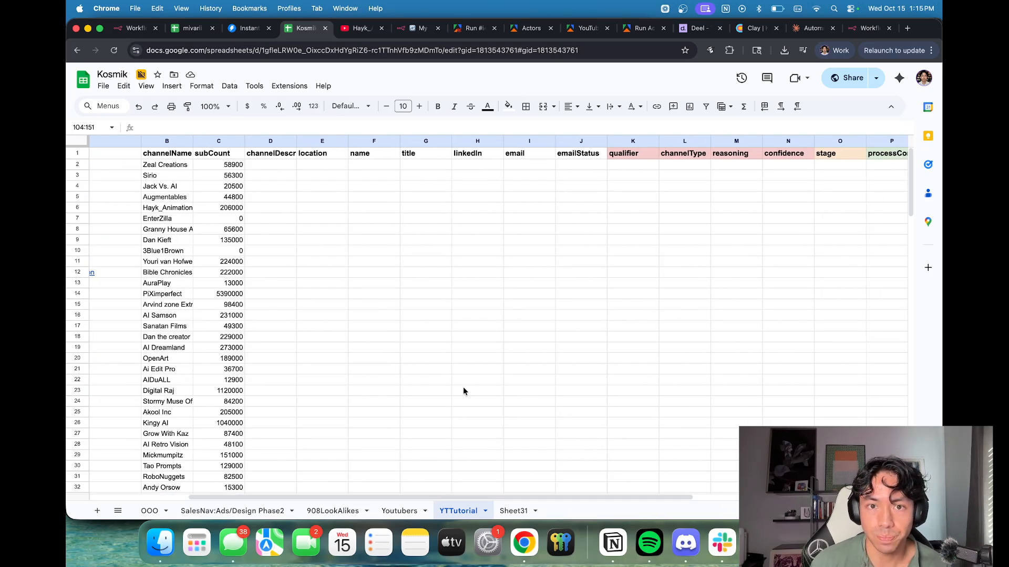
pyautogui.moveTo(399, 496); pyautogui.dragTo(293, 502)
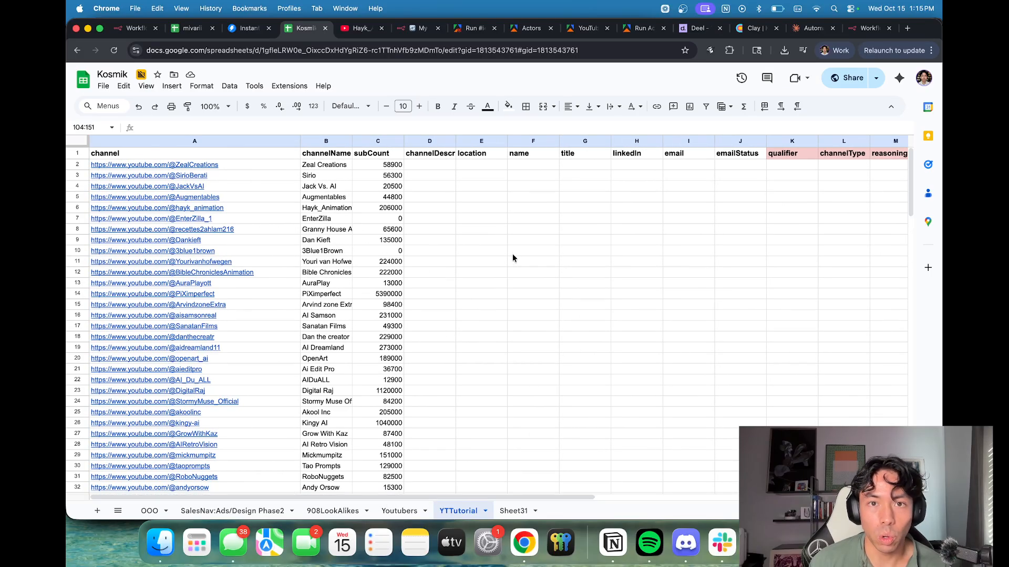
# Step: Switch to n8n and open the YoutubeQualifier workflow from the Phase 2 - Universal Engine folder
pyautogui.click(413, 29)
pyautogui.rightClick(412, 32)
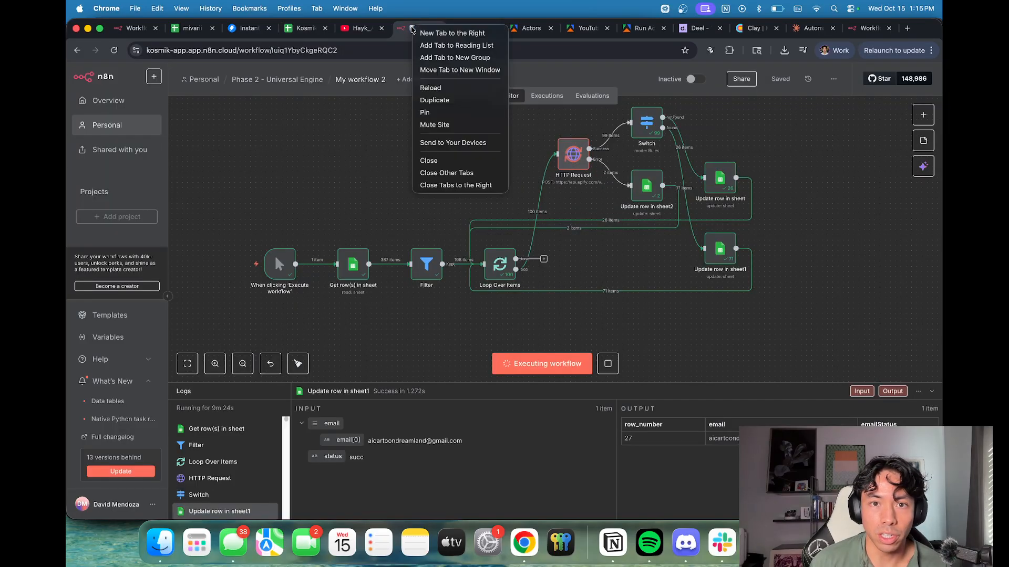
pyautogui.press('Escape')
pyautogui.click(277, 79)
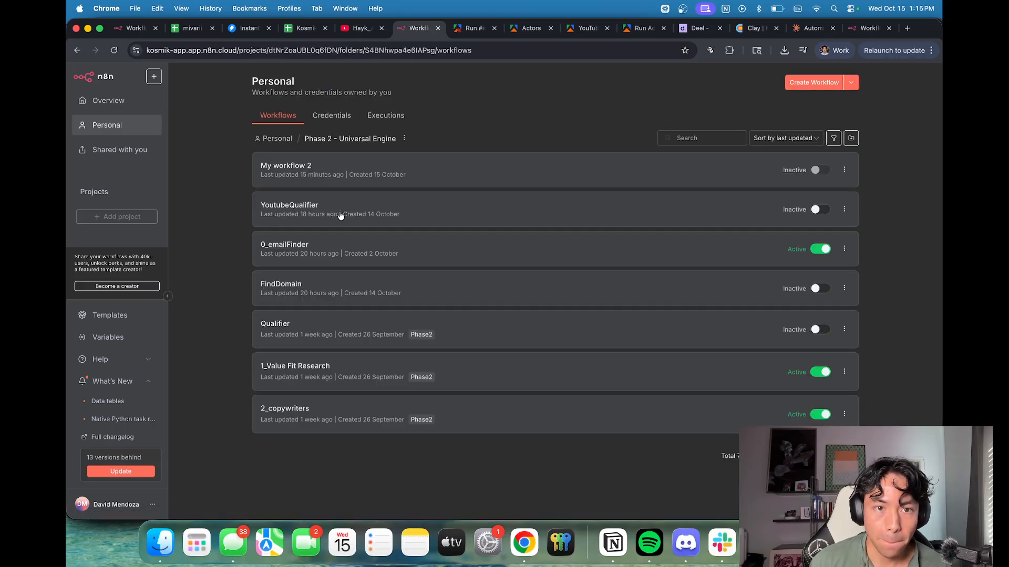
pyautogui.click(340, 216)
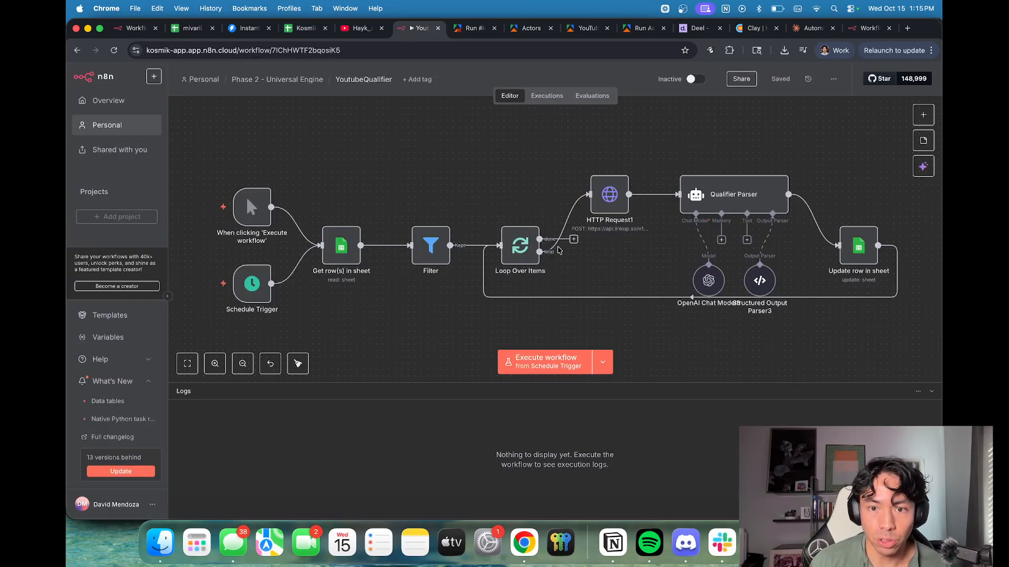
# Step: Set the Get row(s) in sheet node to read from the YTTutorial sheet of the Kosmik document
pyautogui.doubleClick(344, 247)
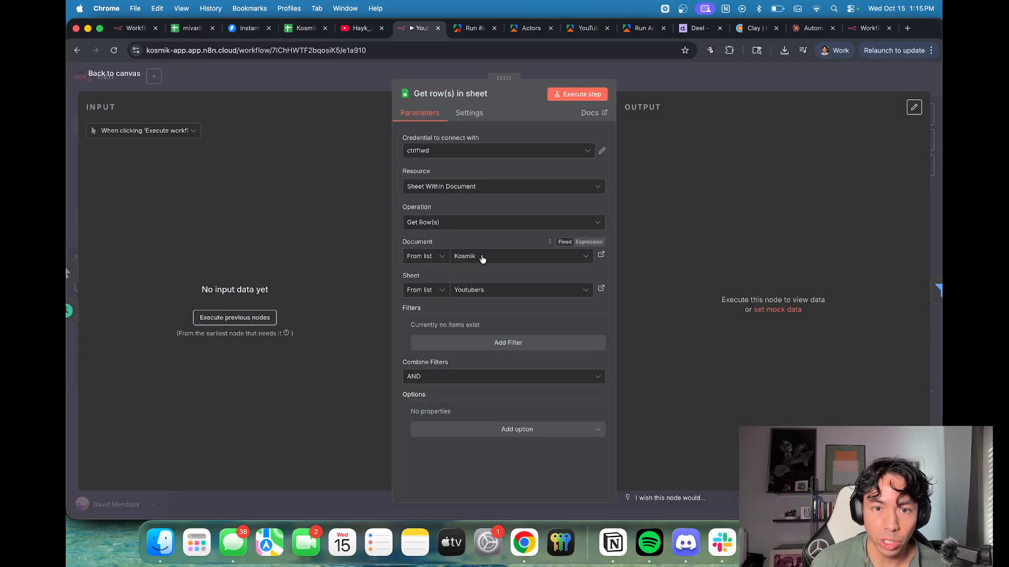
pyautogui.click(481, 291)
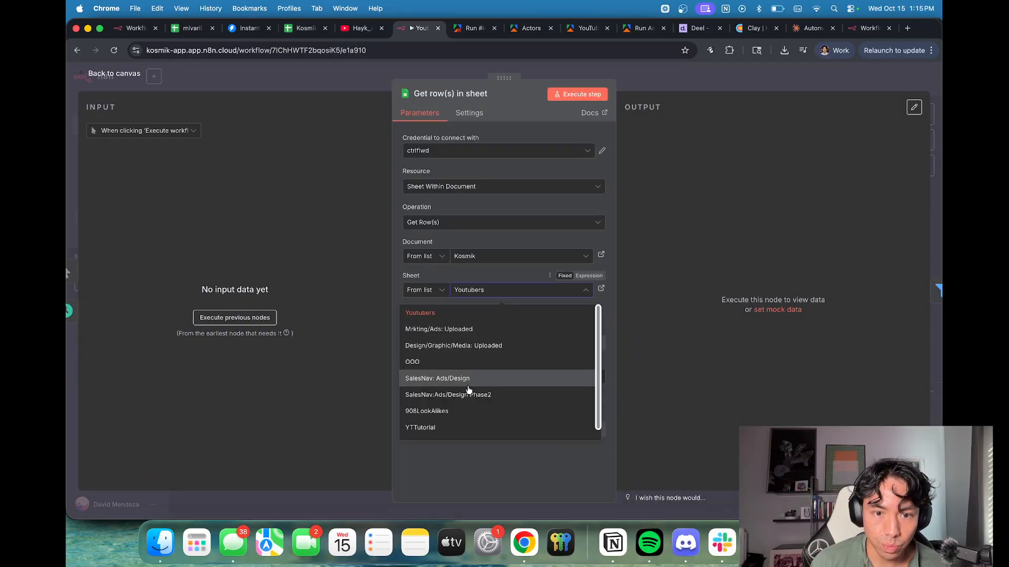
pyautogui.click(457, 426)
pyautogui.press('Escape')
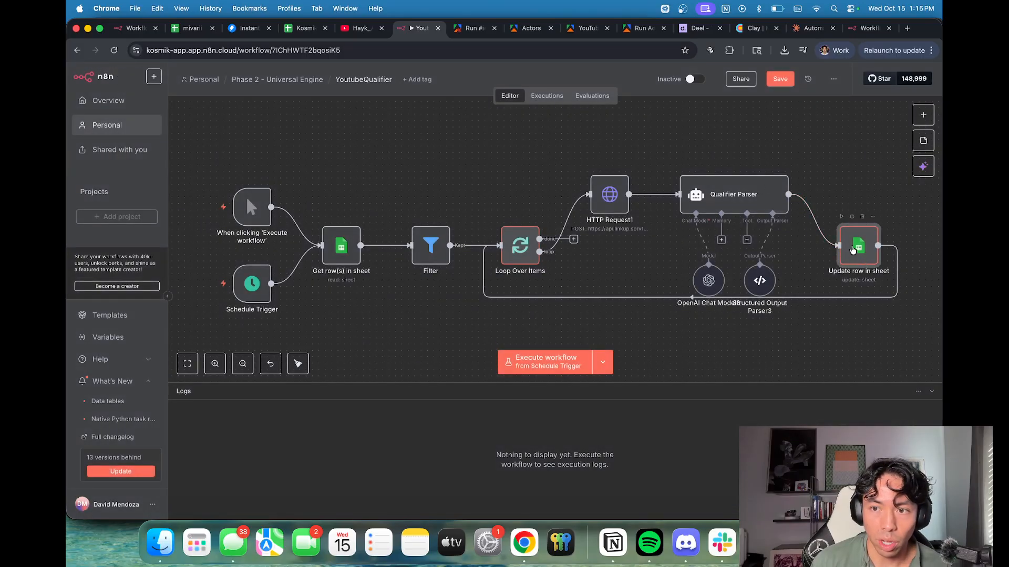
# Step: Point the Update row in sheet node at the YTTutorial sheet with a refreshed column list, and save the workflow
pyautogui.doubleClick(852, 249)
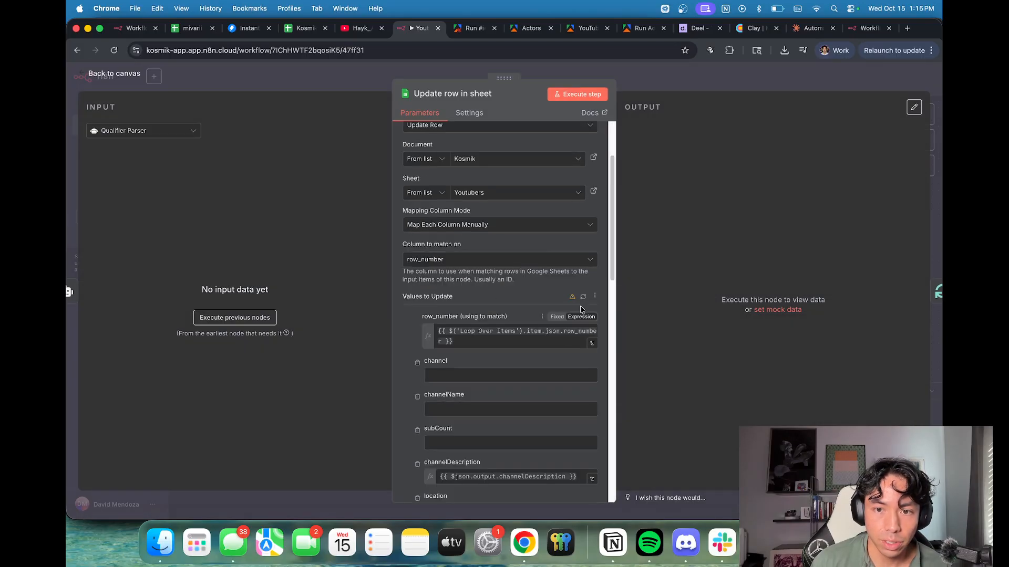
pyautogui.click(482, 196)
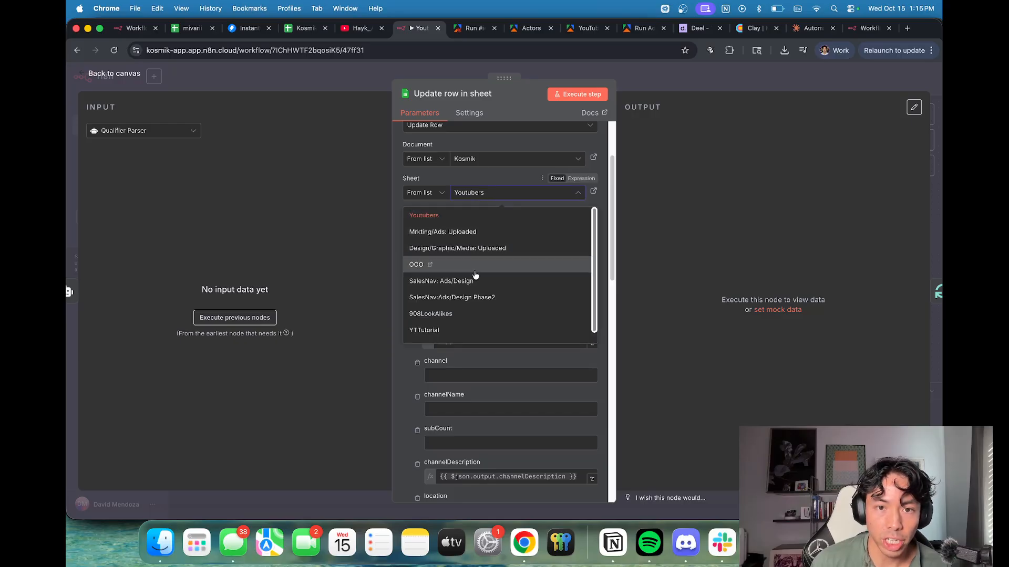
pyautogui.scroll(-1, 475, 274)
pyautogui.click(467, 323)
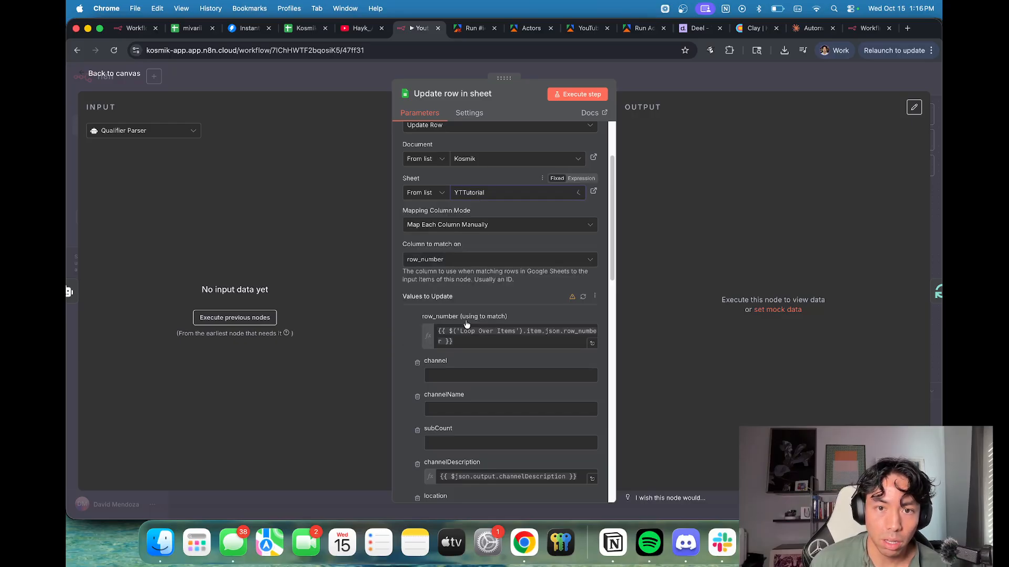
pyautogui.click(588, 297)
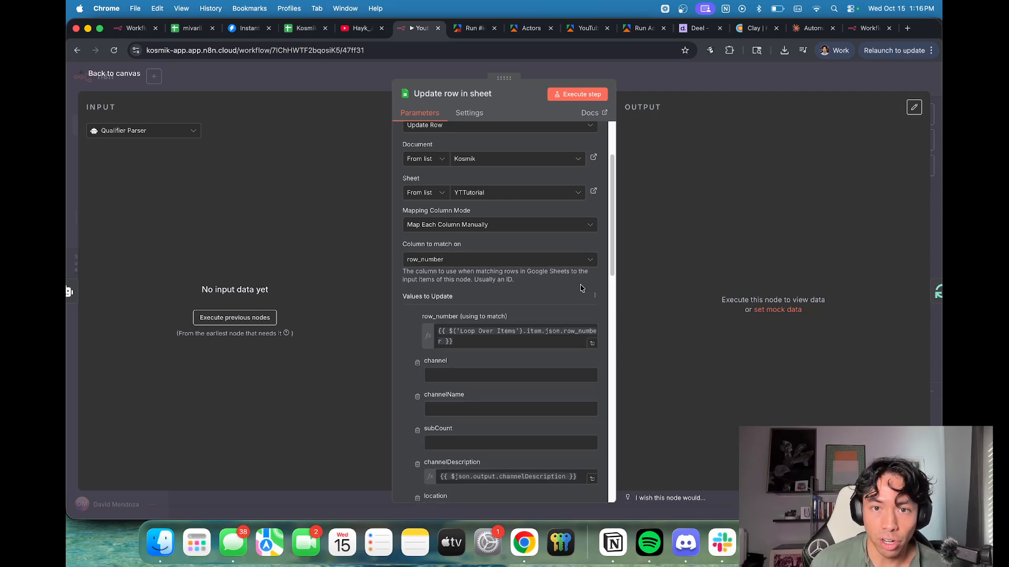
pyautogui.click(713, 76)
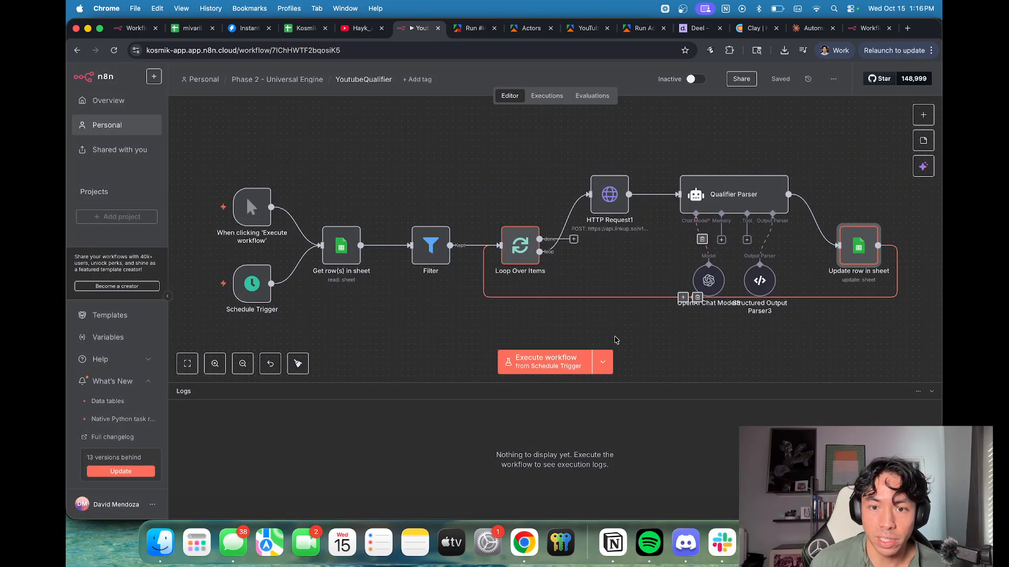
# Step: Execute the YoutubeQualifier workflow from its manual trigger instead of the Schedule Trigger
pyautogui.click(602, 366)
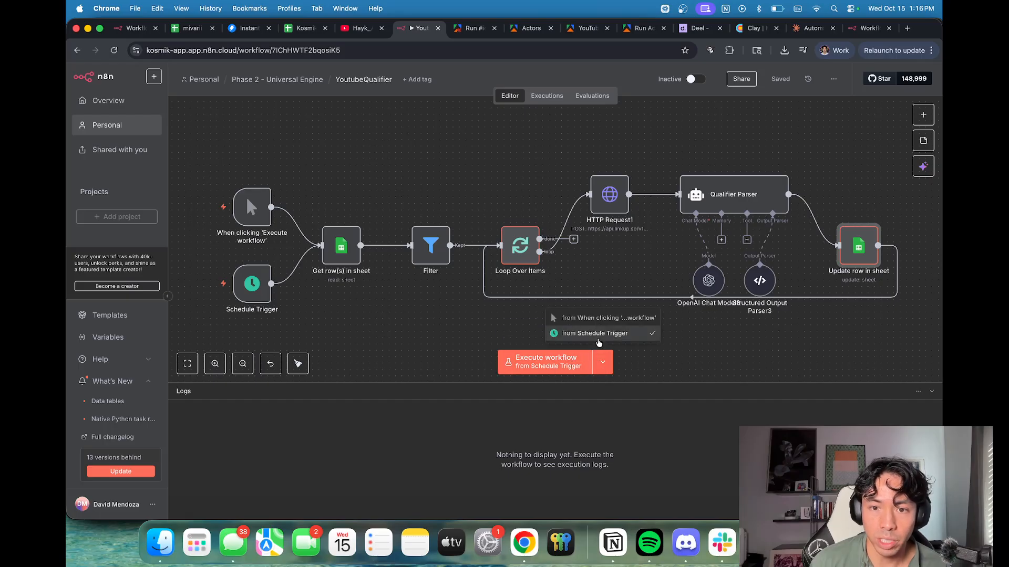
pyautogui.click(604, 319)
pyautogui.click(522, 362)
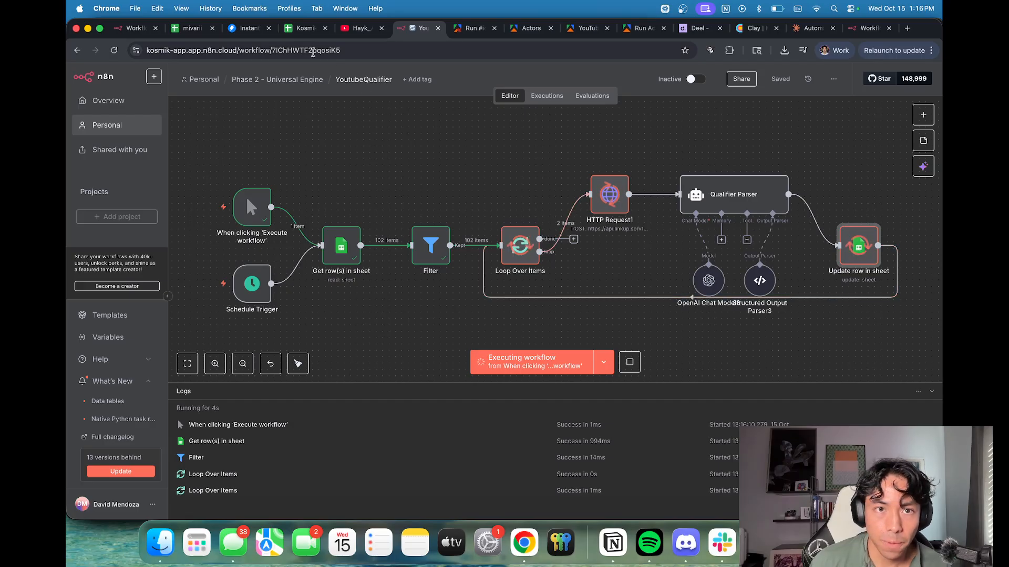
# Step: Check the channelDescription and qualifier entries written for the first channel in the YTTutorial sheet
pyautogui.click(304, 28)
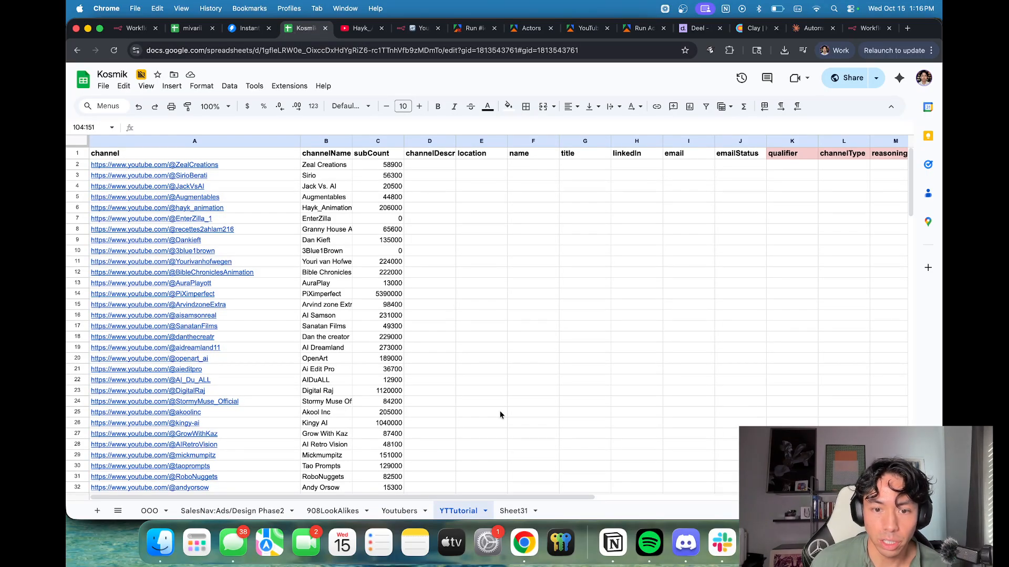
pyautogui.moveTo(503, 497); pyautogui.dragTo(650, 477)
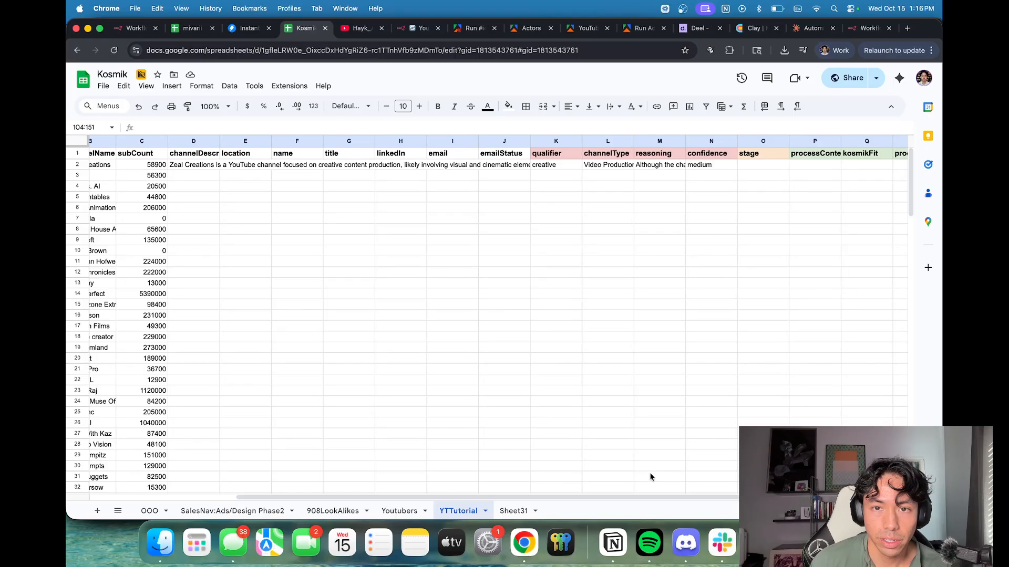
pyautogui.click(557, 166)
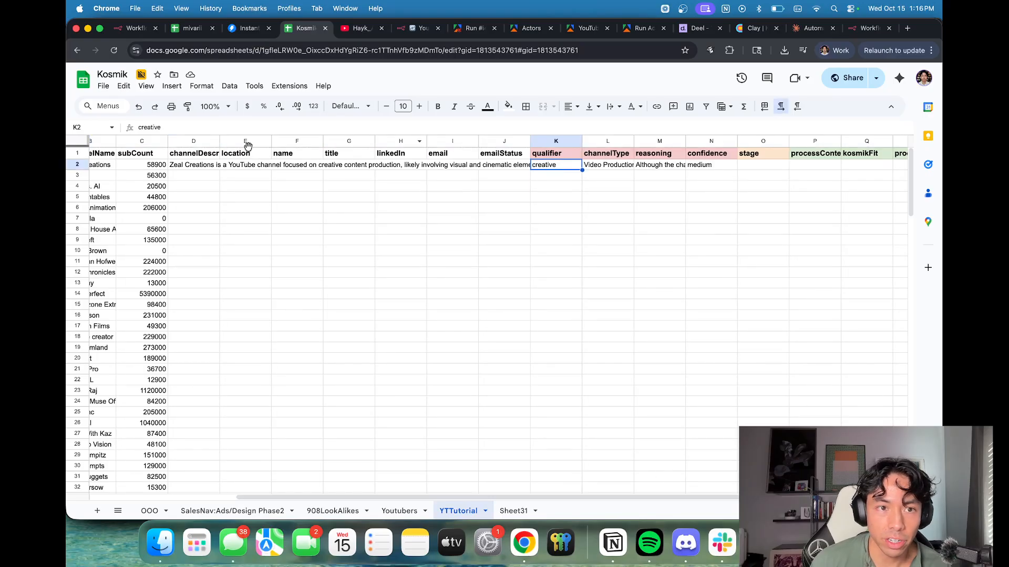
pyautogui.click(199, 167)
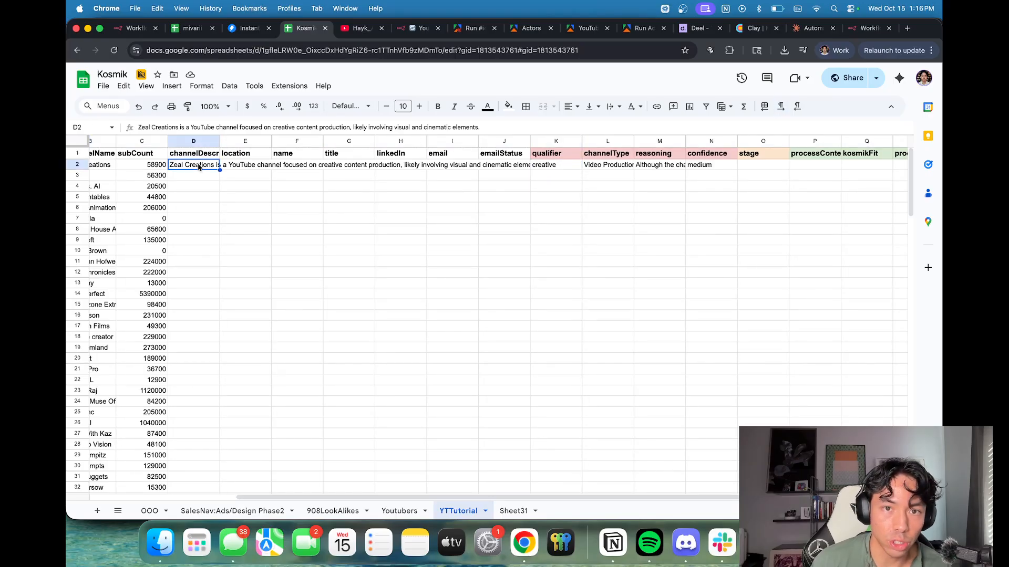
pyautogui.click(560, 167)
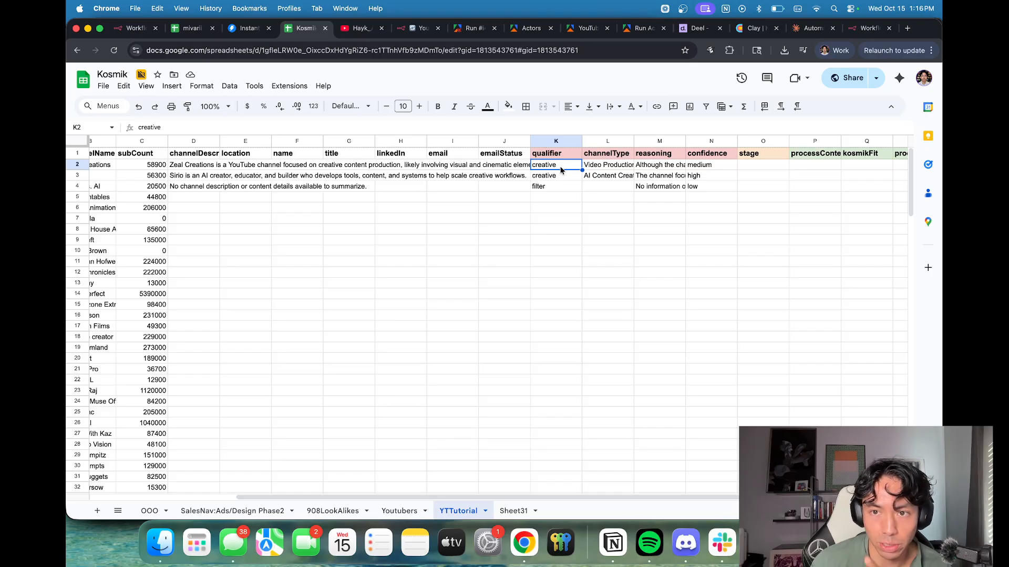
# Step: Inspect the channelType, reasoning and confidence entries of the processed YTTutorial rows, along with the qualifier in row 4
pyautogui.doubleClick(607, 168)
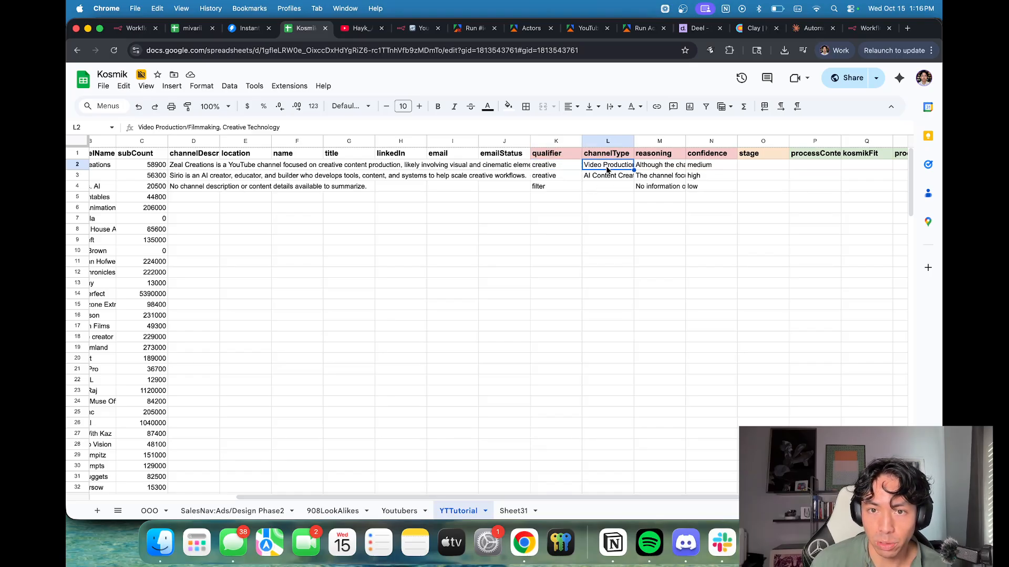
pyautogui.click(609, 177)
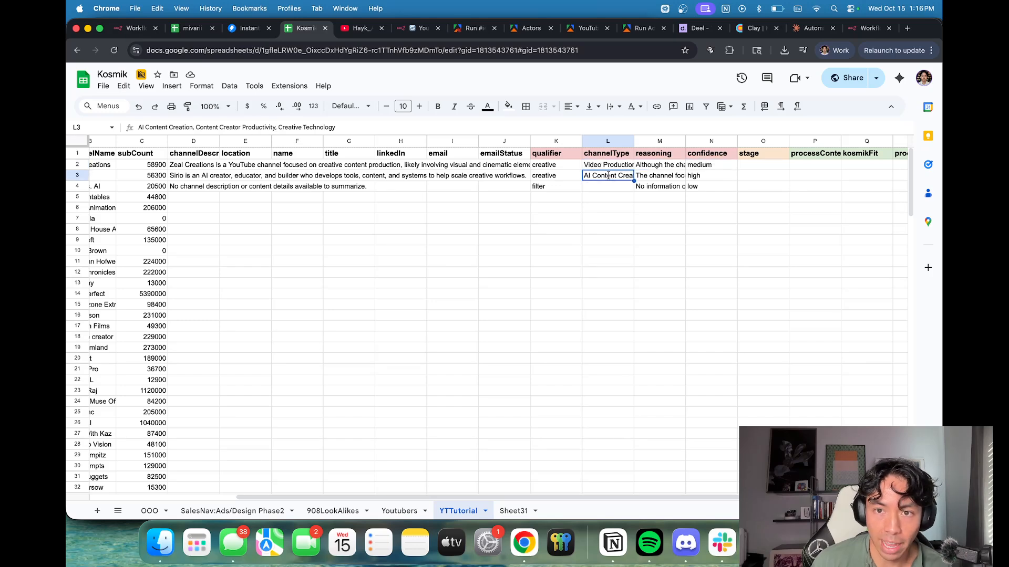
pyautogui.doubleClick(609, 177)
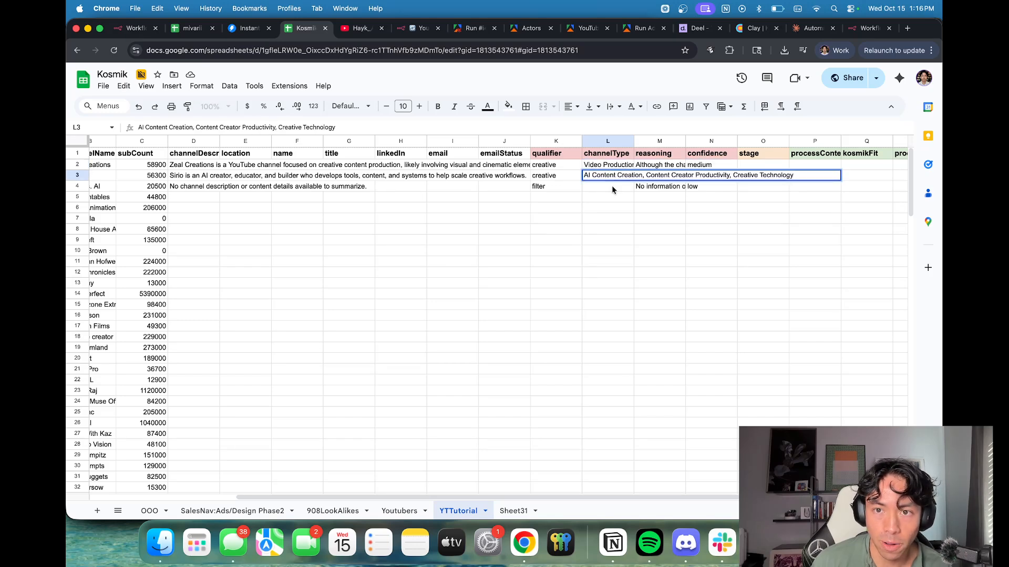
pyautogui.click(612, 191)
pyautogui.doubleClick(671, 165)
pyautogui.click(655, 209)
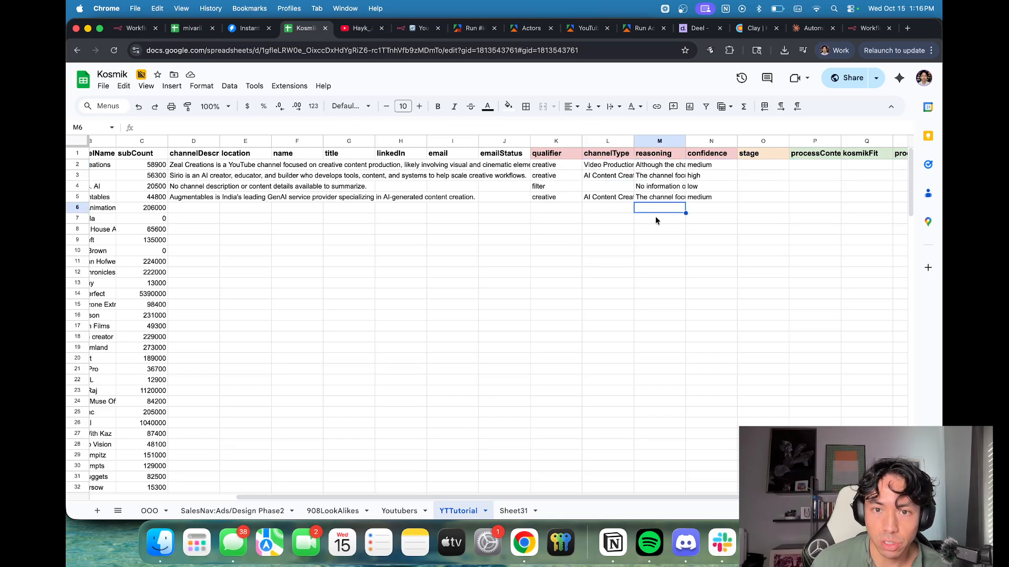
pyautogui.click(688, 199)
pyautogui.click(554, 187)
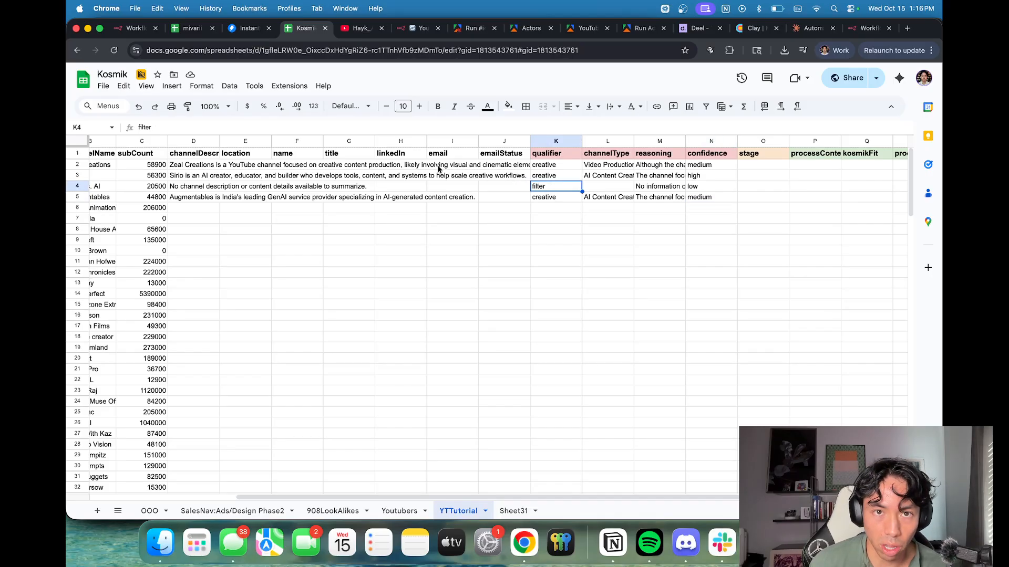
# Step: Switch to the empty n8n workflow My workflow 6 and add a manual trigger as its first step
pyautogui.click(866, 28)
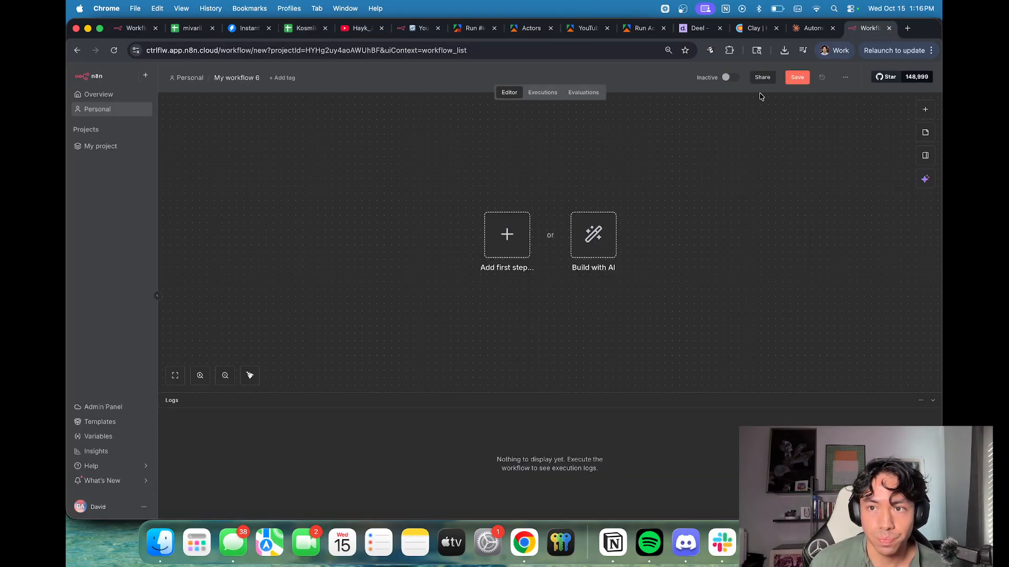
pyautogui.click(514, 239)
pyautogui.click(775, 181)
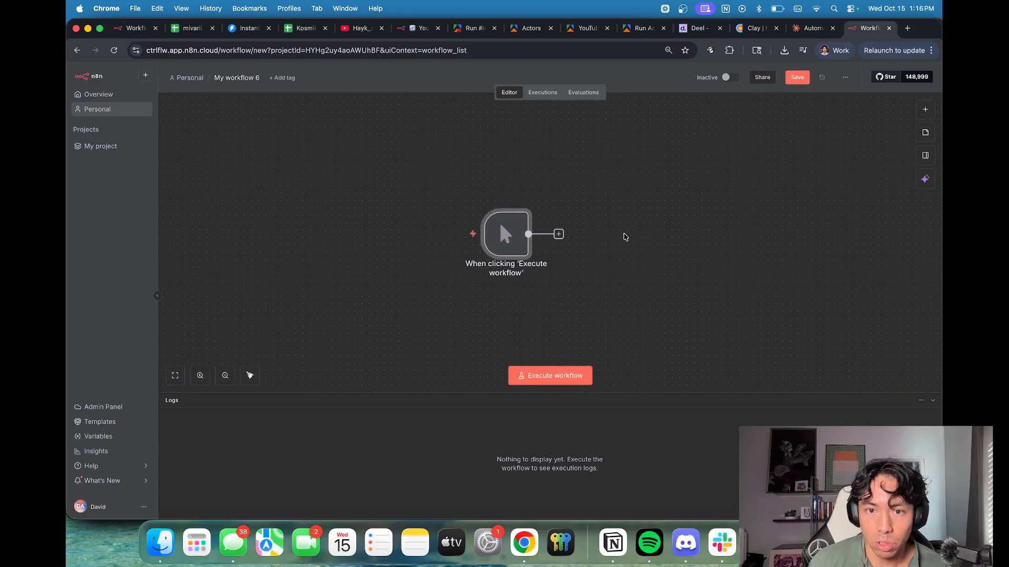
# Step: Add a Google Sheets Get row(s) in sheet node after the manual trigger
pyautogui.click(559, 234)
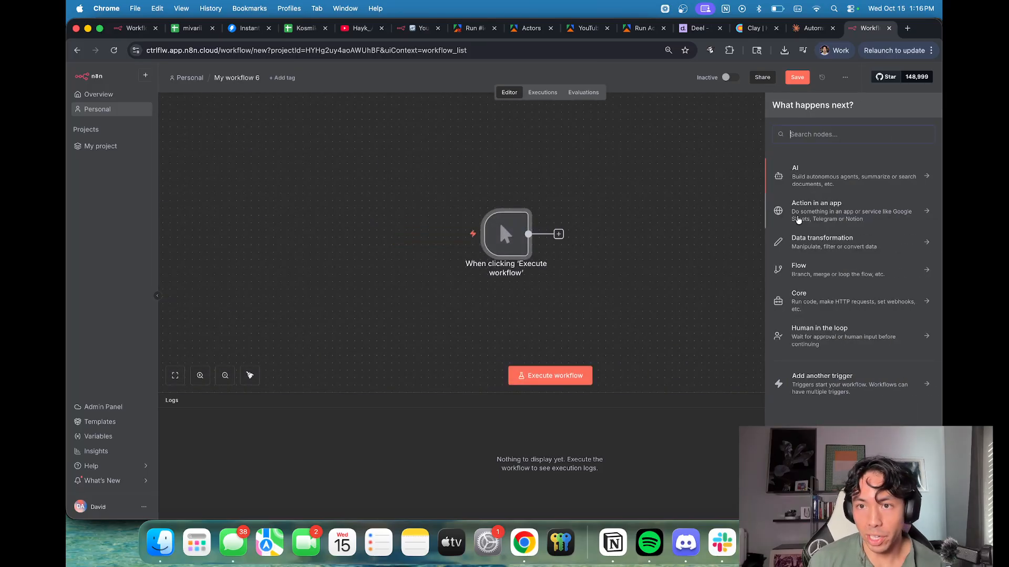
pyautogui.write('goo')
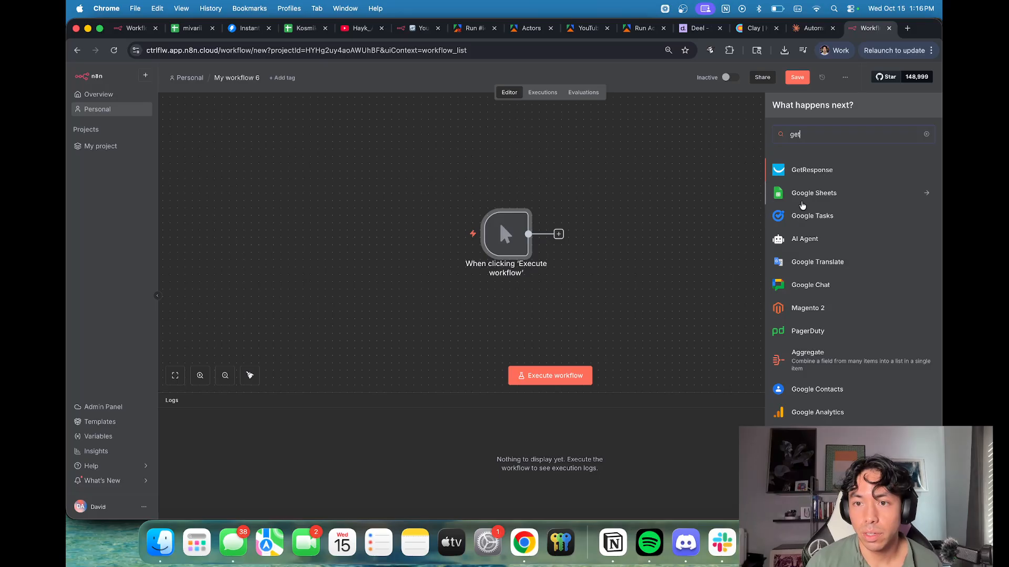
pyautogui.click(802, 194)
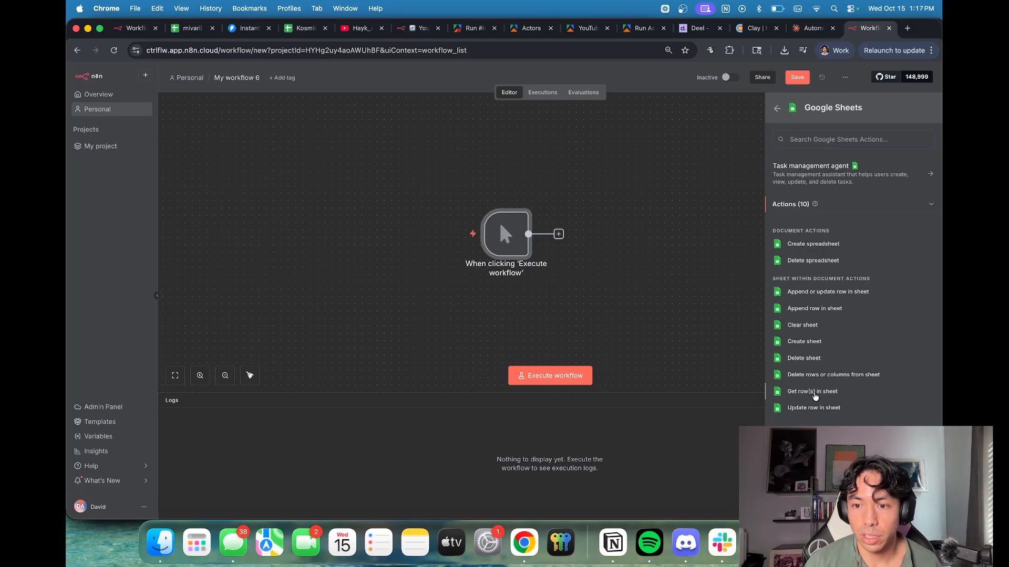
pyautogui.click(813, 392)
# Step: Change the Get row(s) node's Google Sheets credential to the Ctrlflw OAuth2 account
pyautogui.click(485, 260)
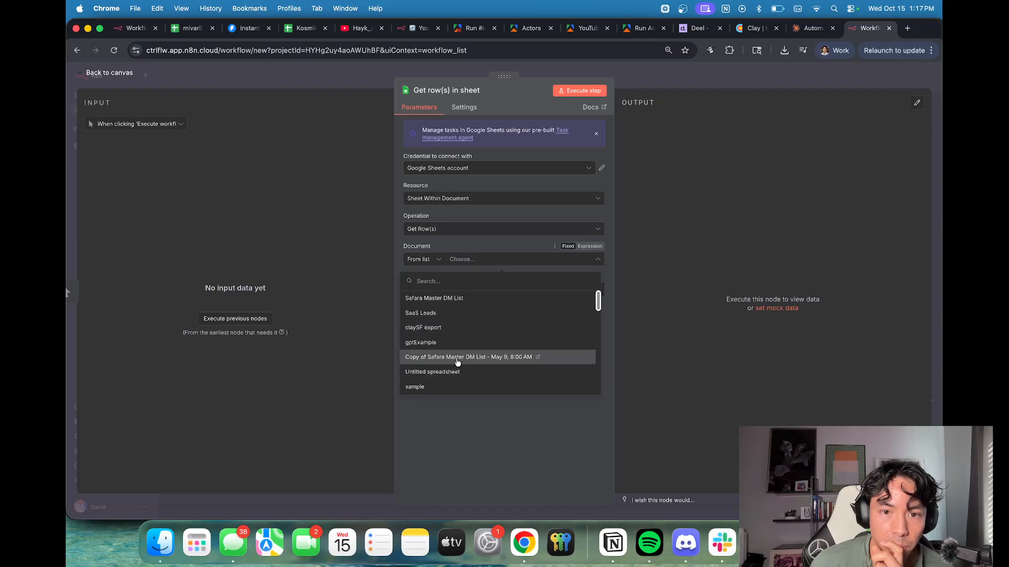
pyautogui.click(474, 263)
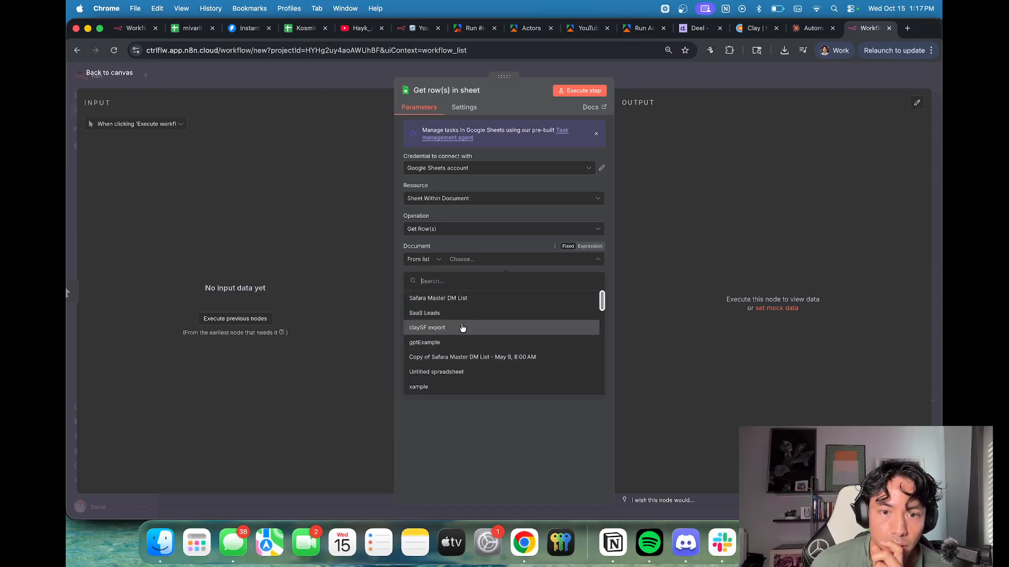
pyautogui.click(478, 170)
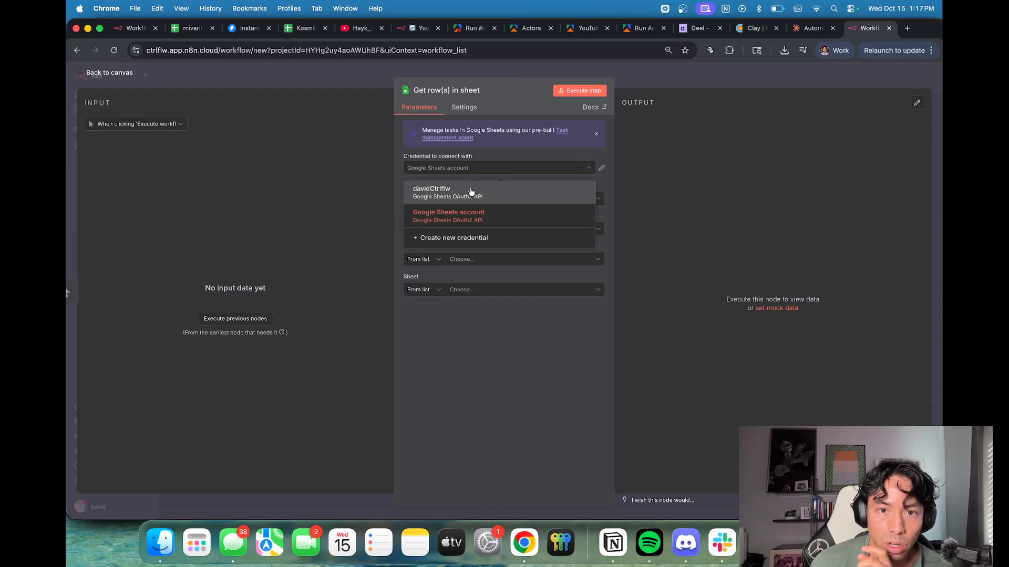
pyautogui.click(470, 191)
# Step: Select the Kosmik document and its YTTutorial sheet as the Get row(s) node's source and return to the canvas
pyautogui.click(491, 263)
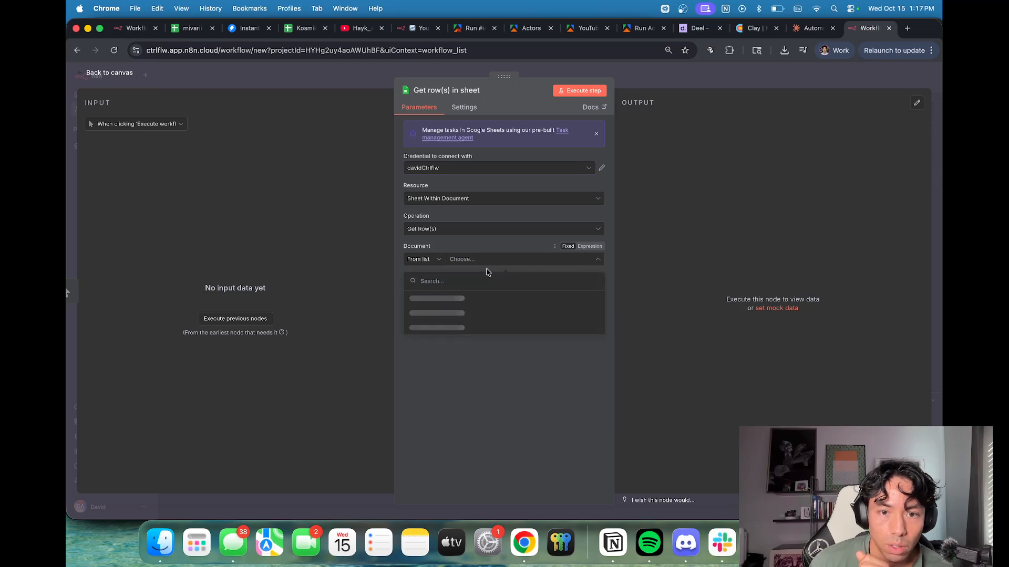
pyautogui.click(475, 295)
pyautogui.click(479, 290)
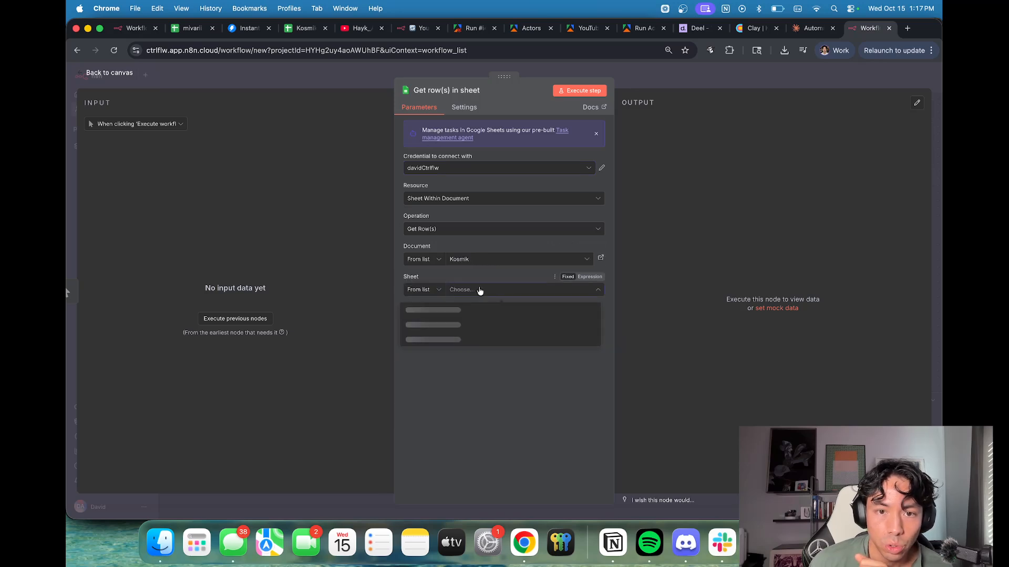
pyautogui.scroll(-1, 454, 397)
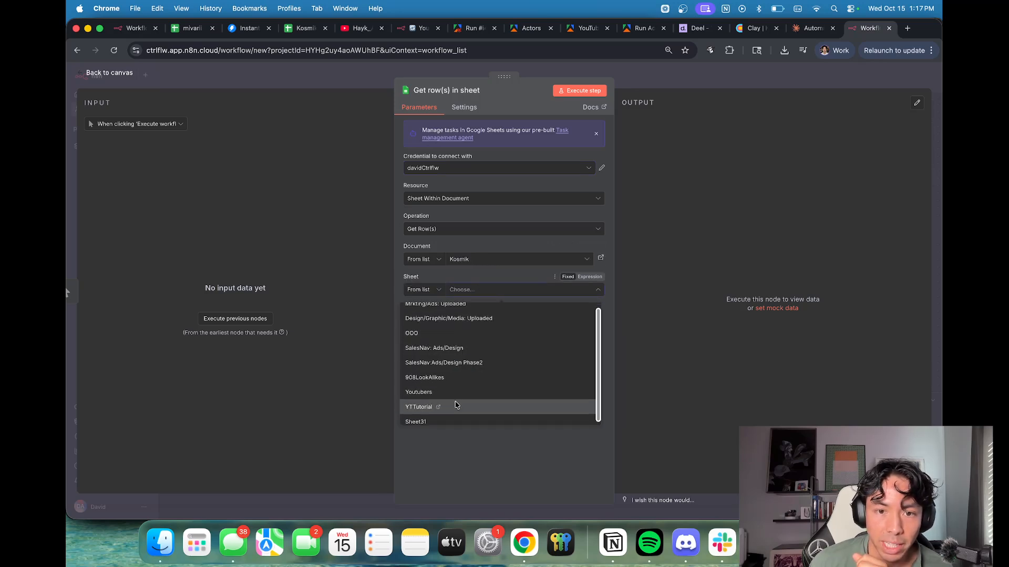
pyautogui.click(455, 405)
pyautogui.click(678, 84)
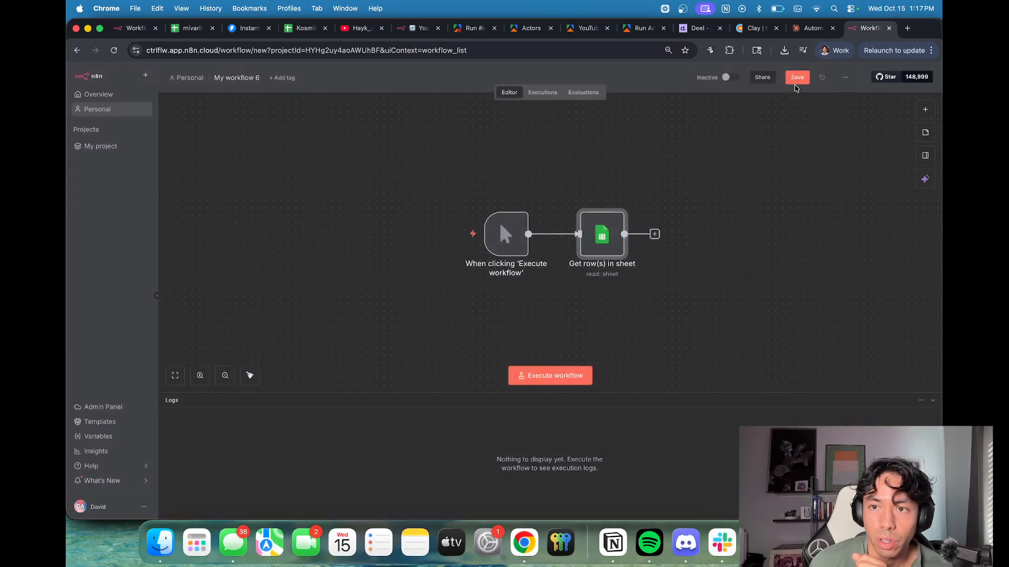
# Step: Add a Filter node after the Get row(s) in sheet node and execute the previous nodes to load its input data
pyautogui.click(655, 235)
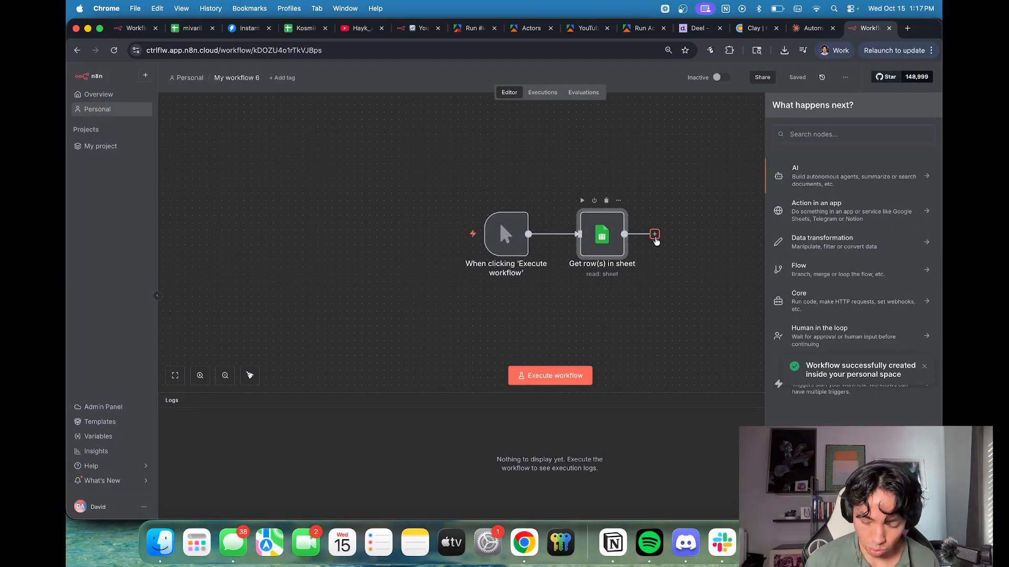
pyautogui.write('filt')
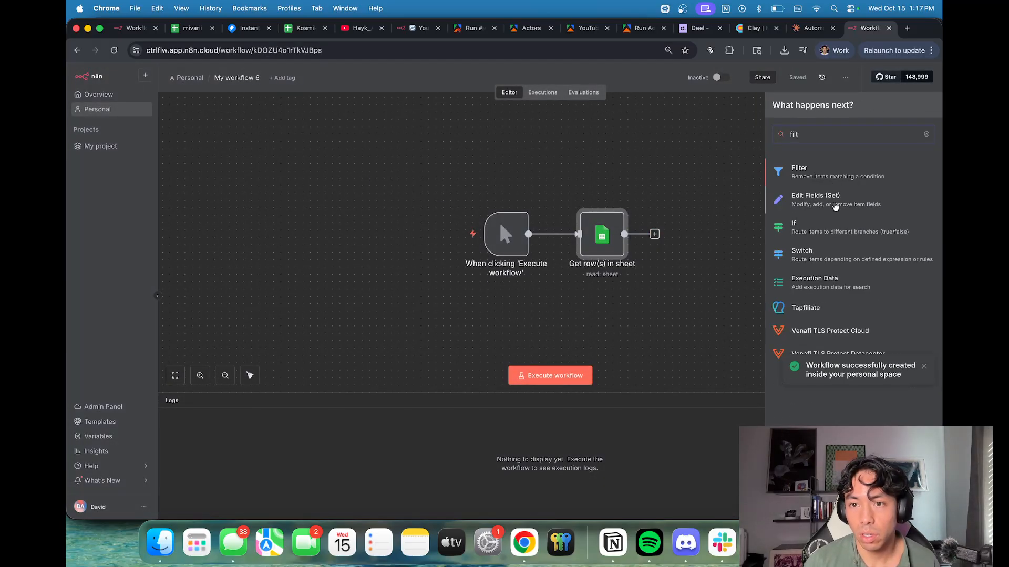
pyautogui.click(858, 167)
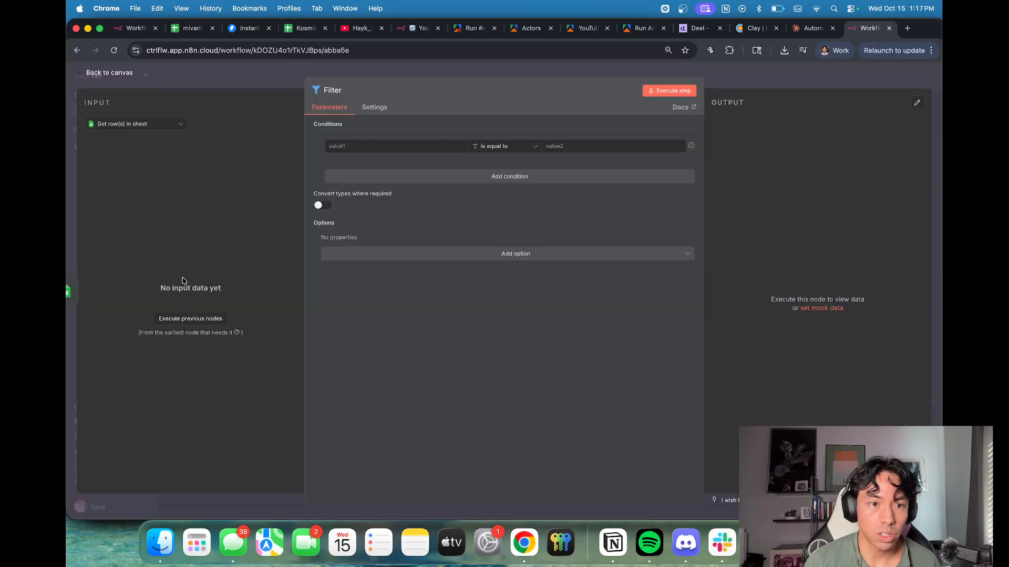
pyautogui.click(193, 319)
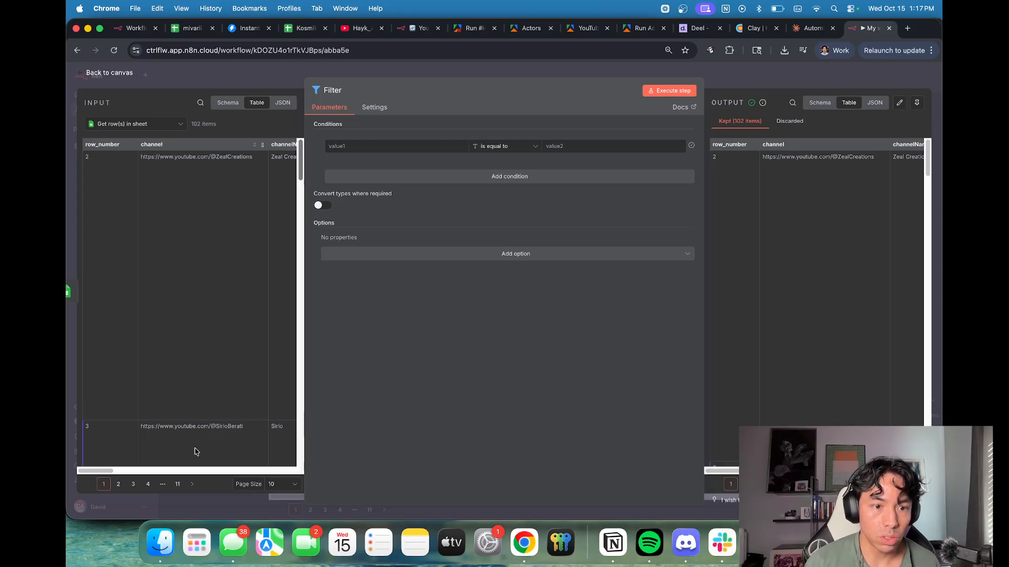
# Step: Set the Filter's first condition to keep rows whose qualifier field is equal to creative
pyautogui.hscroll(10, 174, 465)
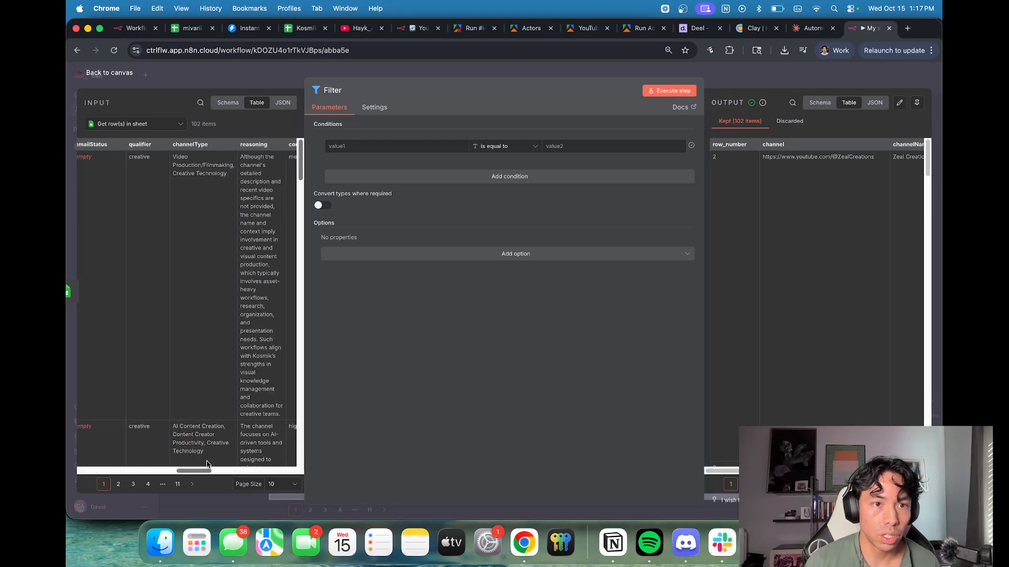
pyautogui.moveTo(154, 145); pyautogui.dragTo(353, 146)
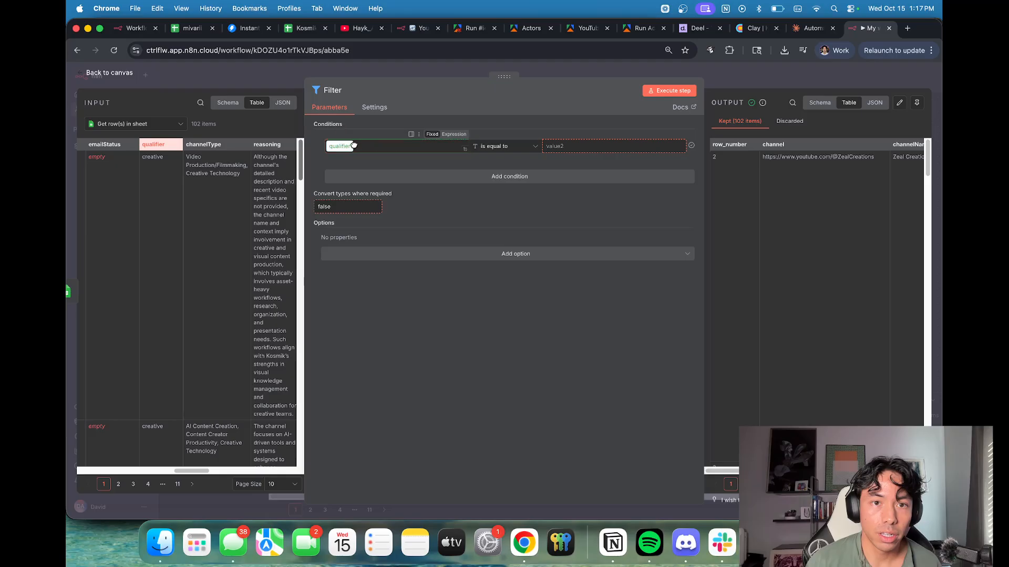
pyautogui.click(593, 148)
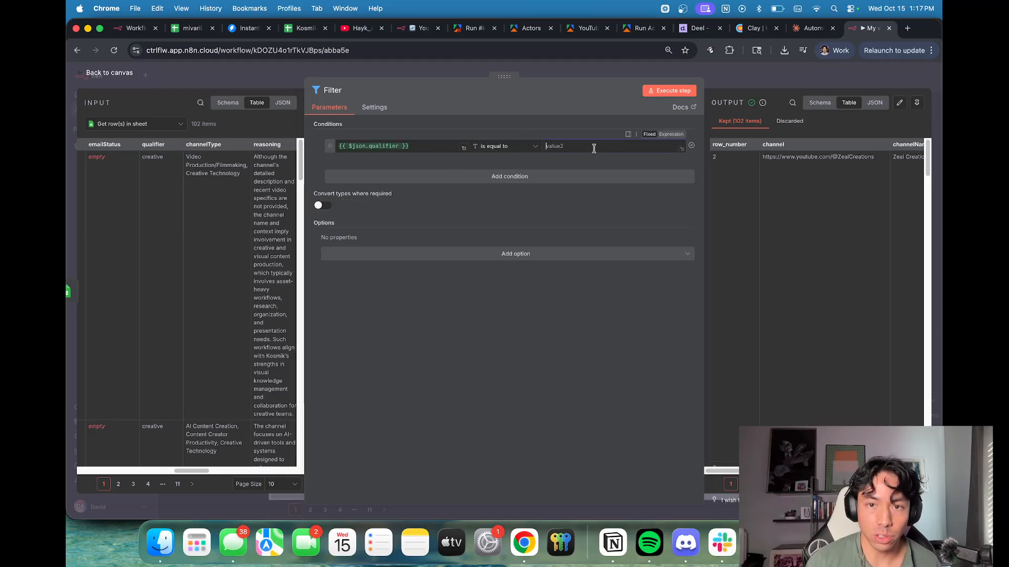
pyautogui.write('creative')
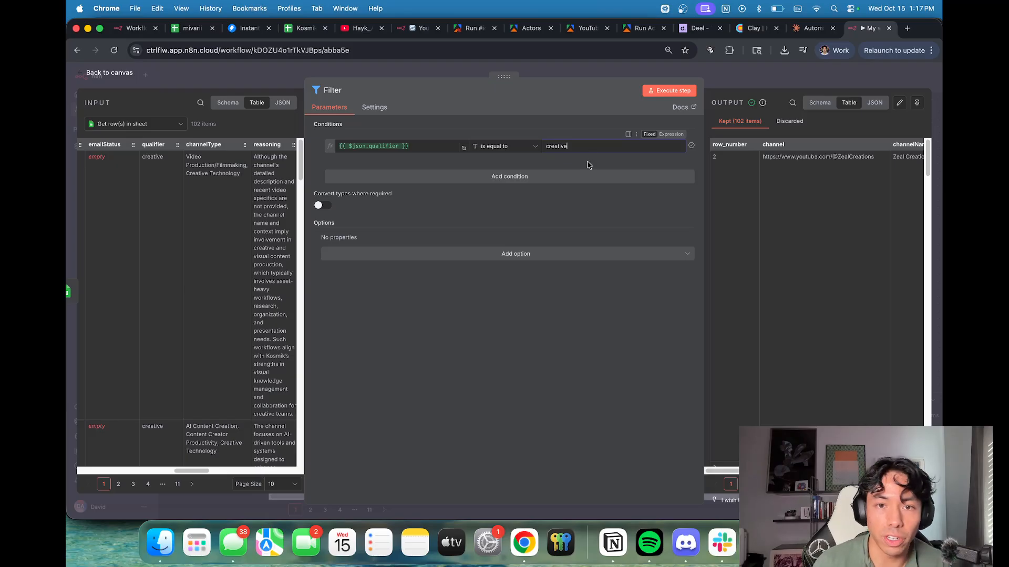
# Step: Add an AND condition to the Filter requiring the emailStatus string to be empty, and return to the canvas
pyautogui.click(577, 177)
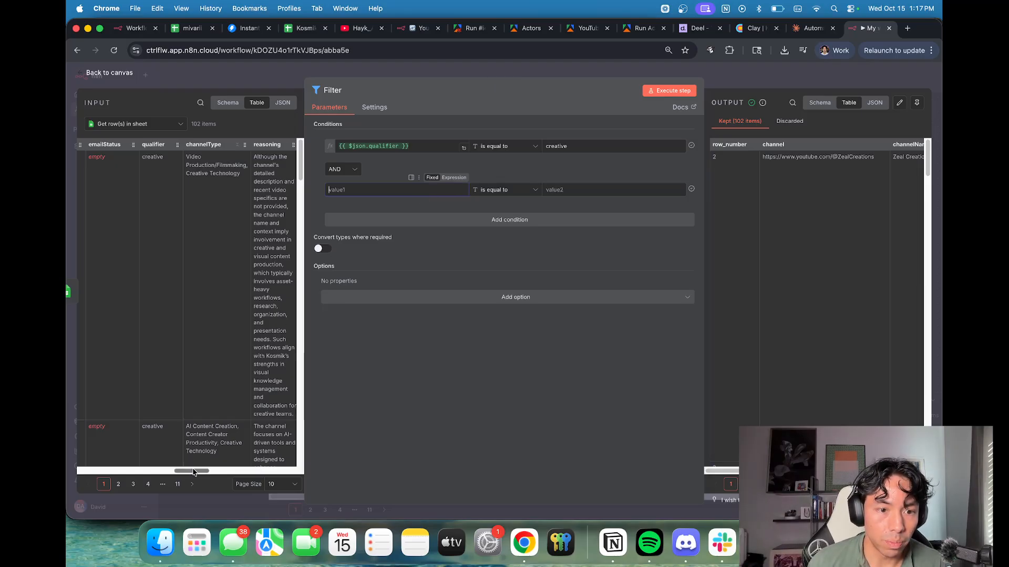
pyautogui.moveTo(197, 472)
pyautogui.mouseDown()
pyautogui.moveTo(233, 478)
pyautogui.moveTo(181, 480)
pyautogui.mouseUp()
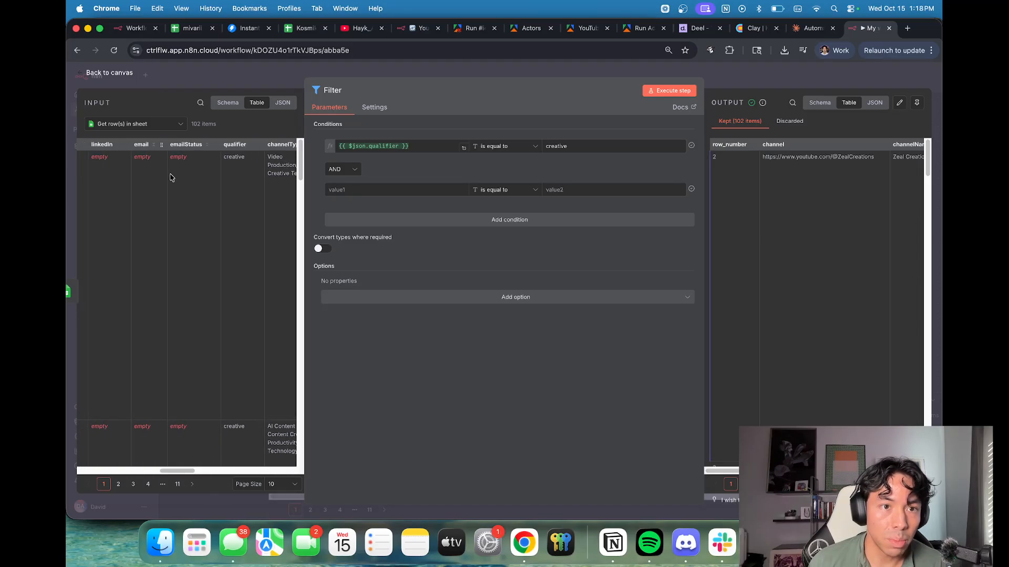
pyautogui.moveTo(178, 146); pyautogui.dragTo(346, 190)
pyautogui.click(491, 191)
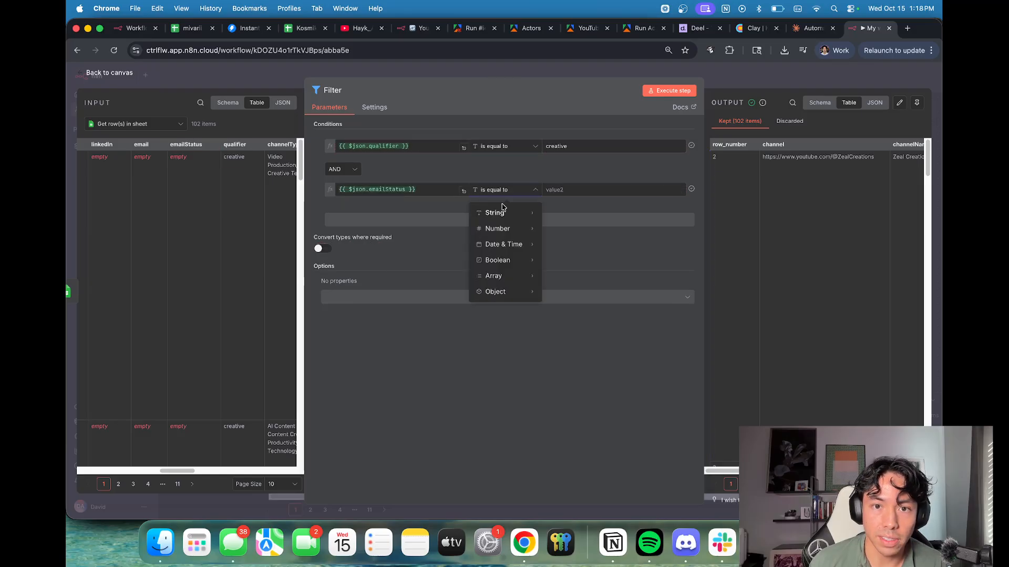
pyautogui.moveTo(496, 213)
pyautogui.click(573, 247)
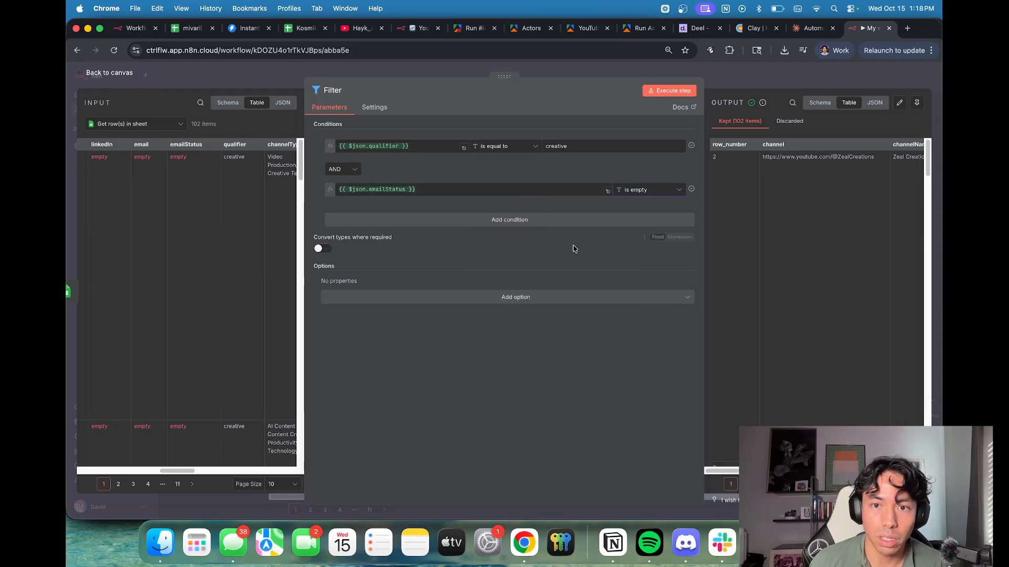
pyautogui.click(713, 72)
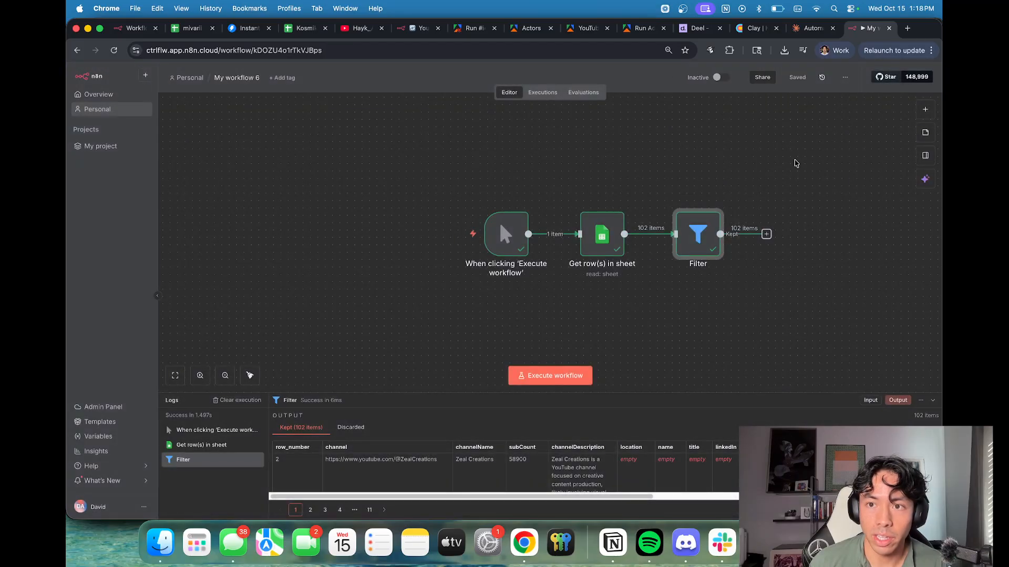
# Step: Add a Loop Over Items node after the Filter and delete its Replace Me placeholder node
pyautogui.click(767, 234)
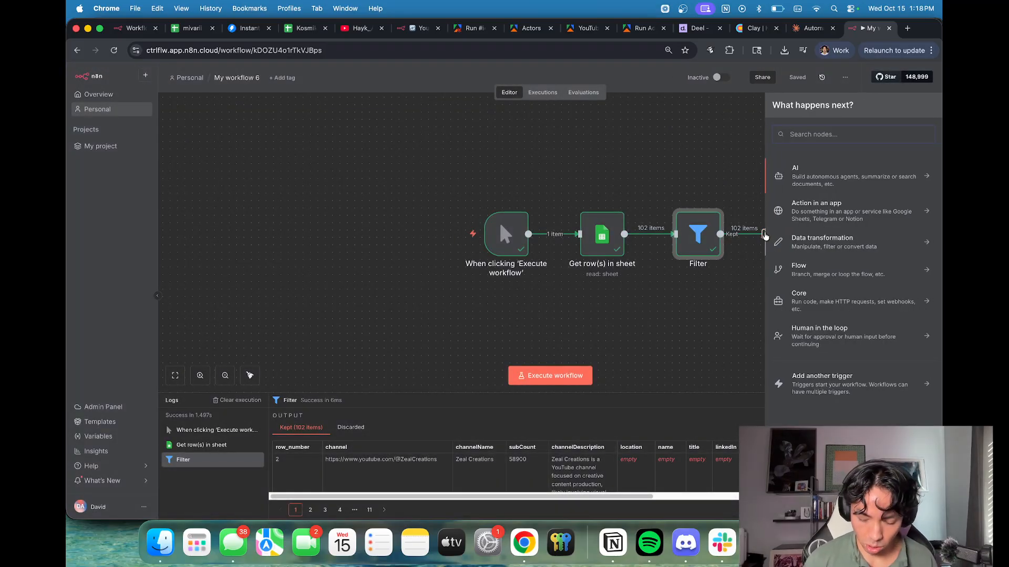
pyautogui.write('loop')
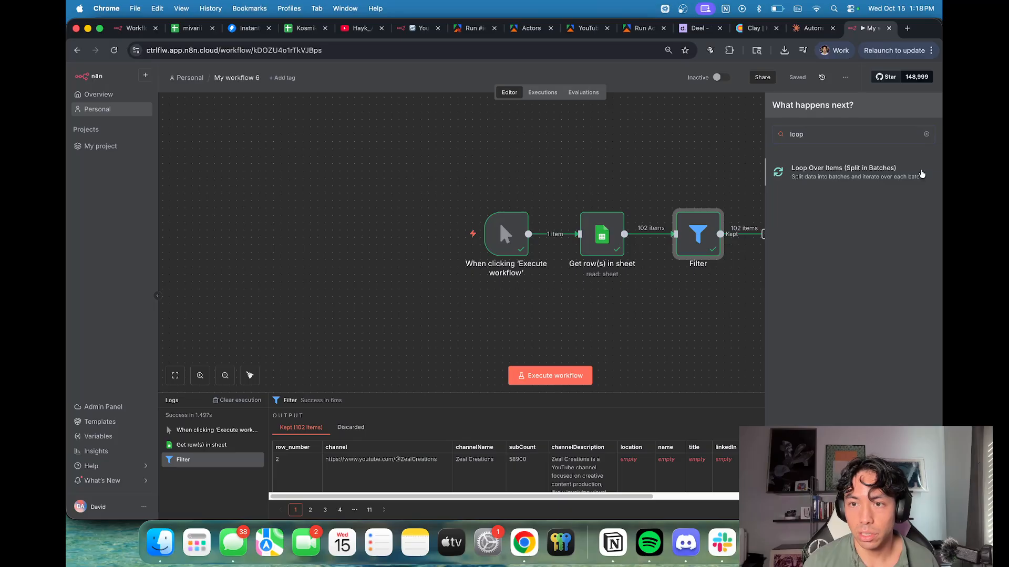
pyautogui.click(912, 181)
pyautogui.click(646, 75)
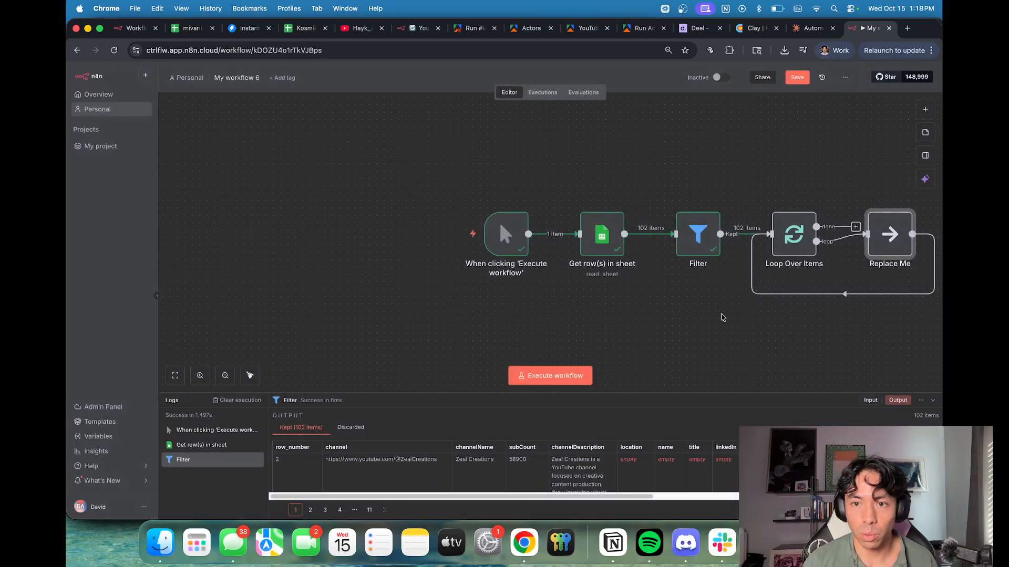
pyautogui.click(655, 274)
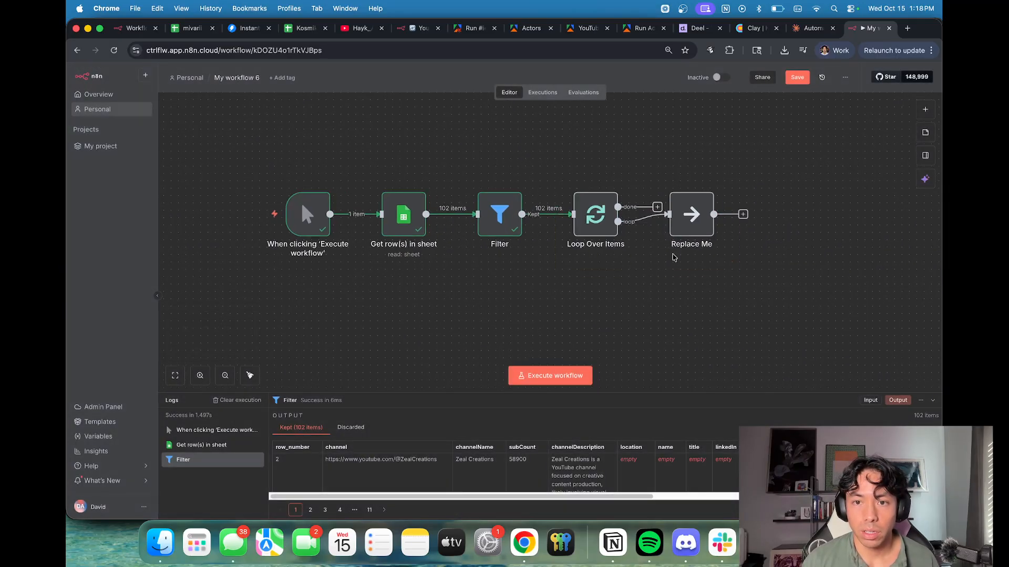
pyautogui.click(698, 184)
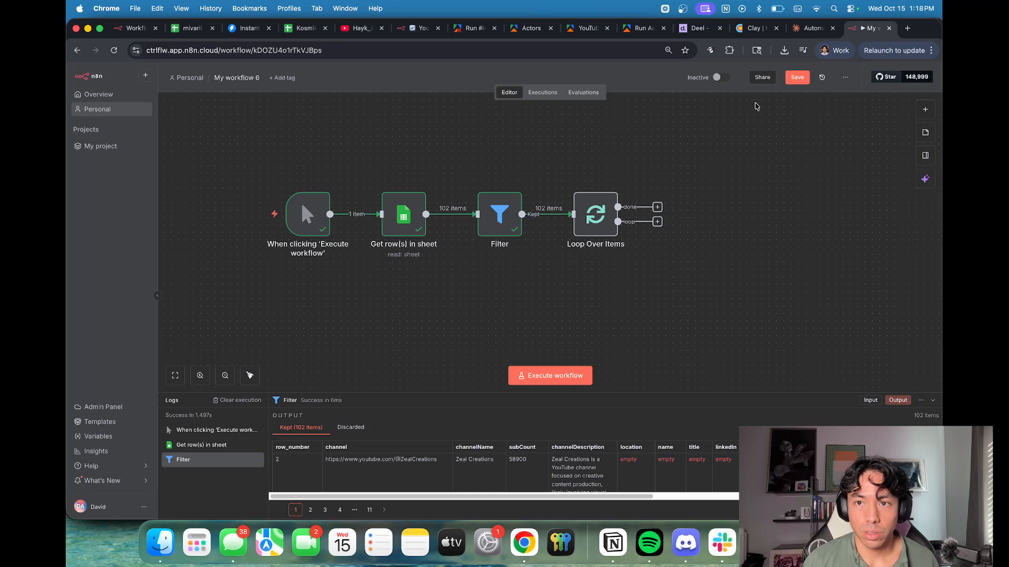
# Step: Save and execute the workflow, and add an HTTP Request node to the loop output of Loop Over Items
pyautogui.click(797, 78)
pyautogui.click(559, 377)
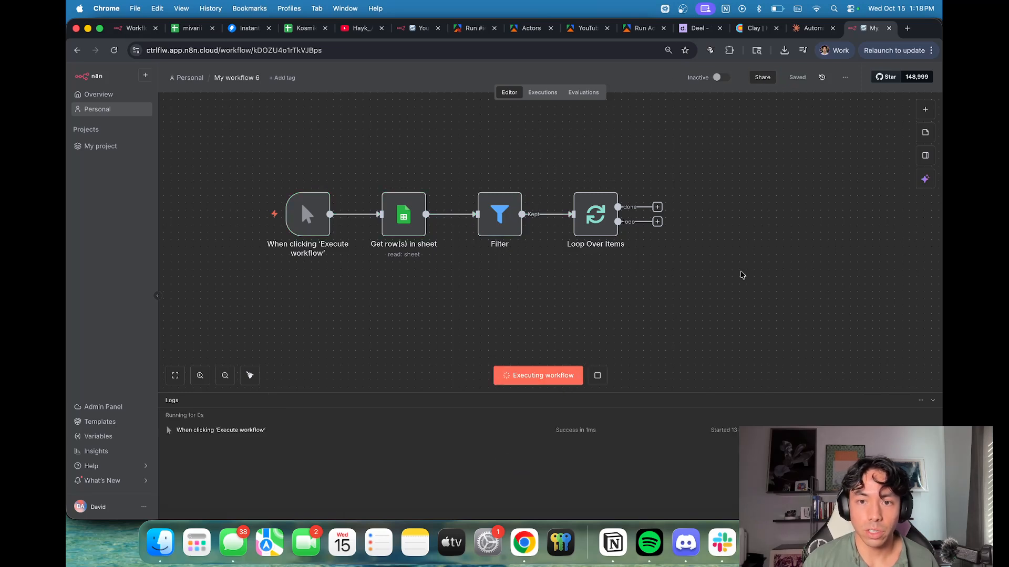
pyautogui.hscroll(5, 683, 278)
pyautogui.click(532, 235)
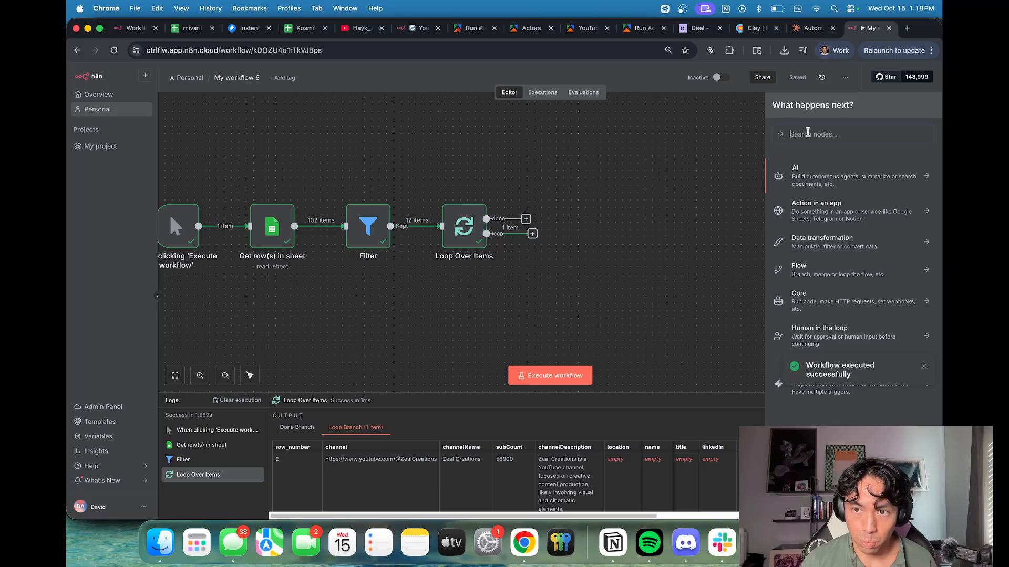
pyautogui.write('http')
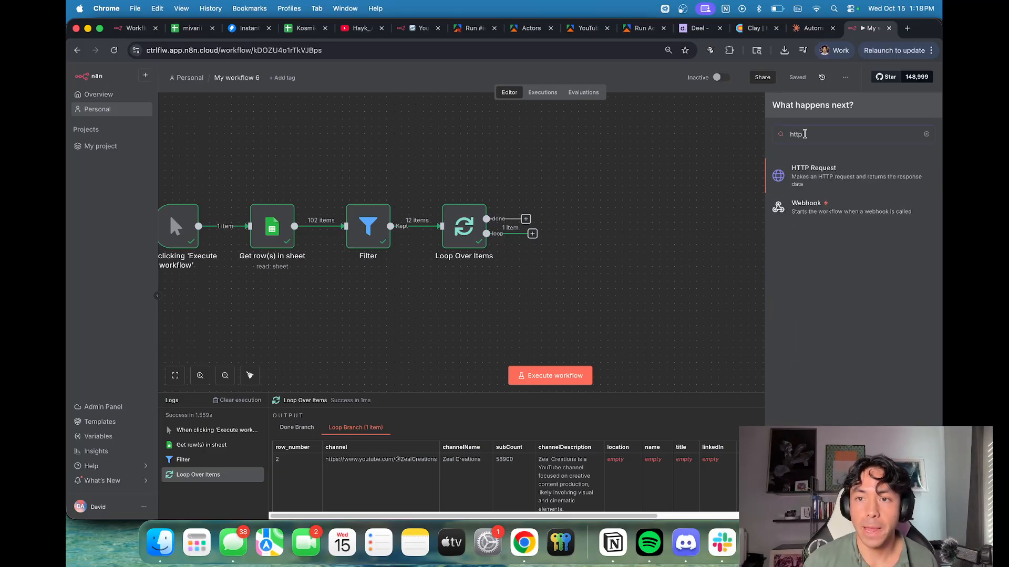
pyautogui.click(813, 170)
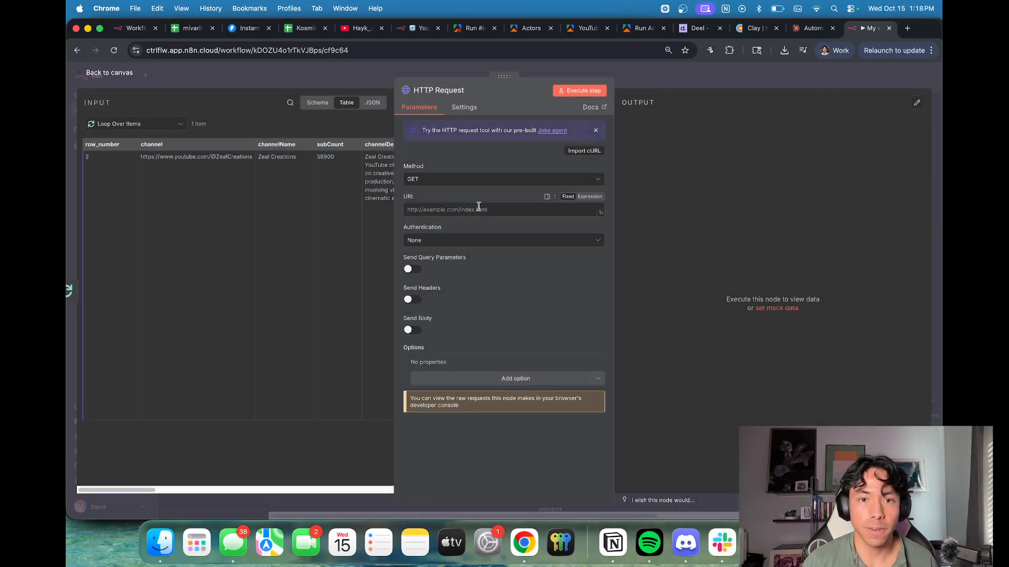
pyautogui.click(686, 82)
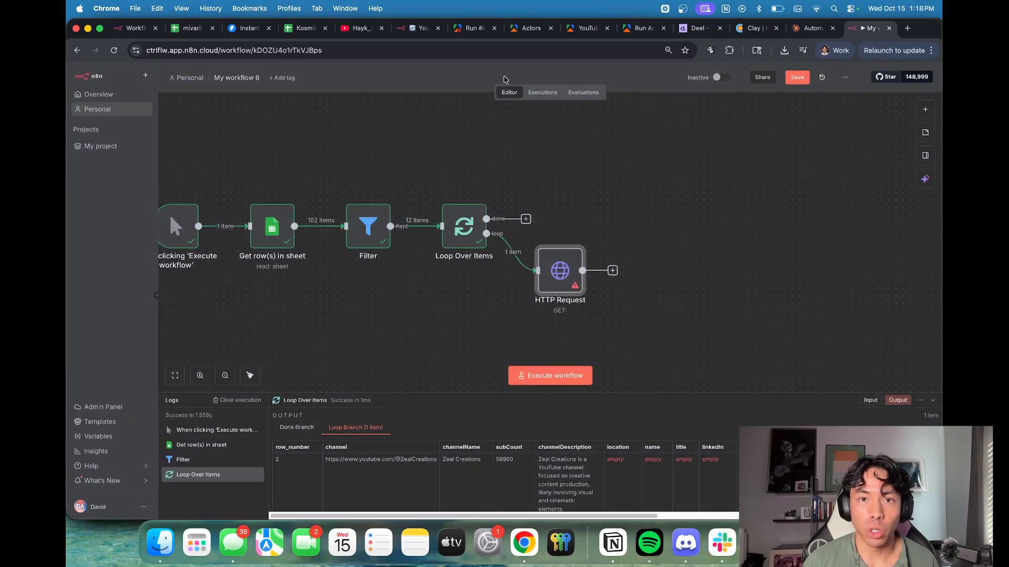
# Step: Switch to the YouTube Email Scraper actor in Apify and open its list of API endpoints
pyautogui.click(474, 28)
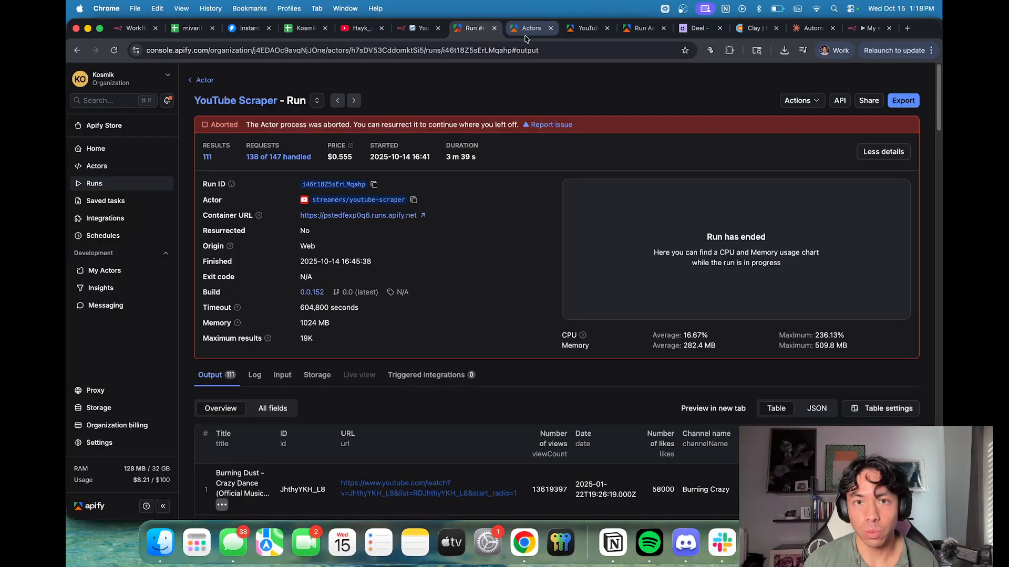
pyautogui.click(527, 28)
pyautogui.click(474, 29)
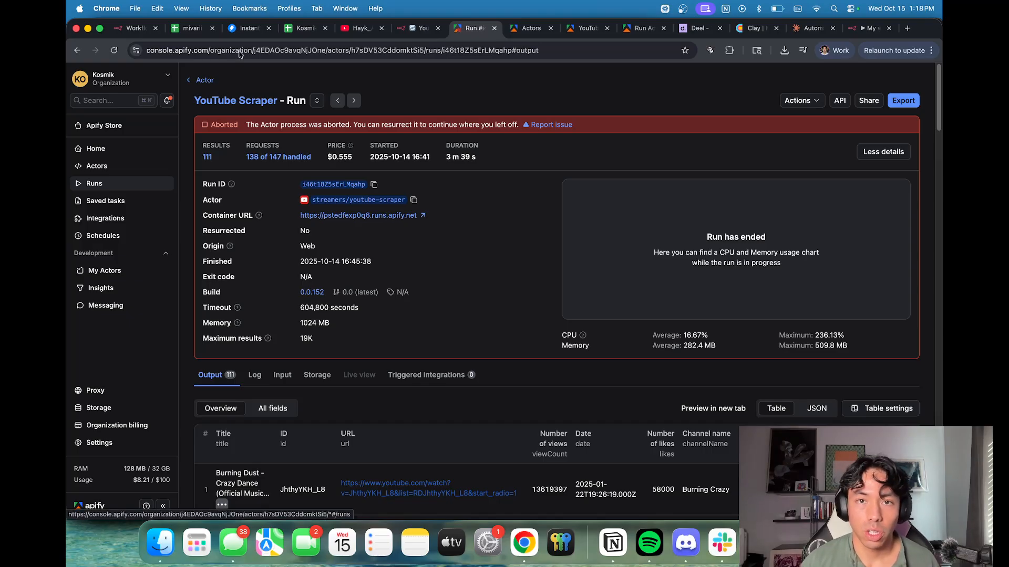
pyautogui.click(527, 28)
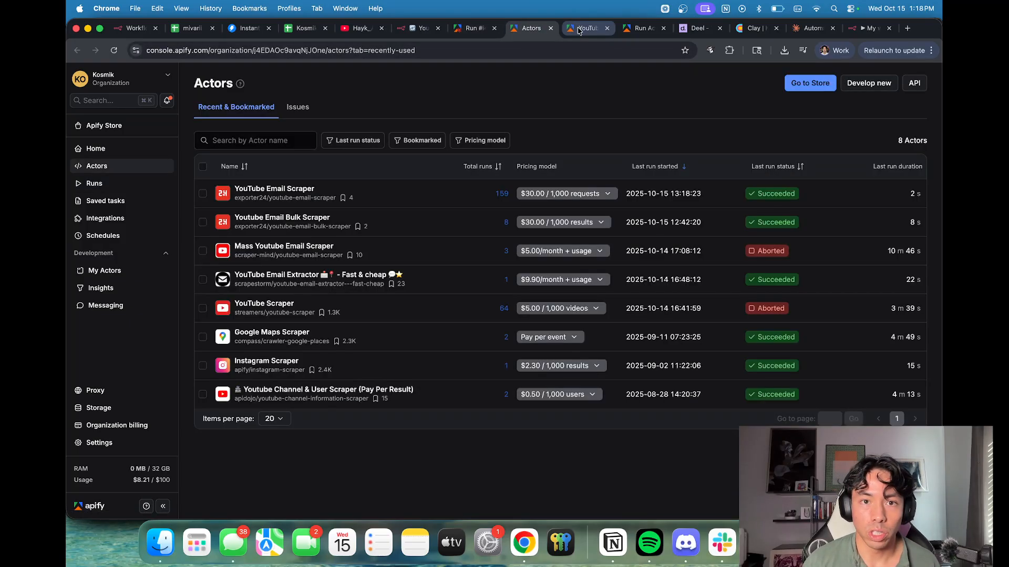
pyautogui.click(579, 30)
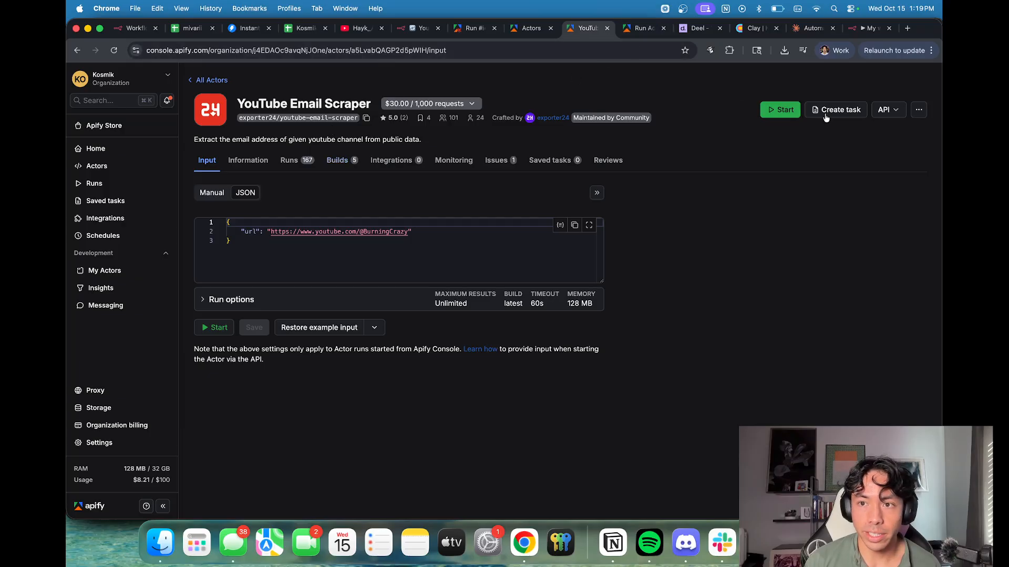
pyautogui.click(885, 110)
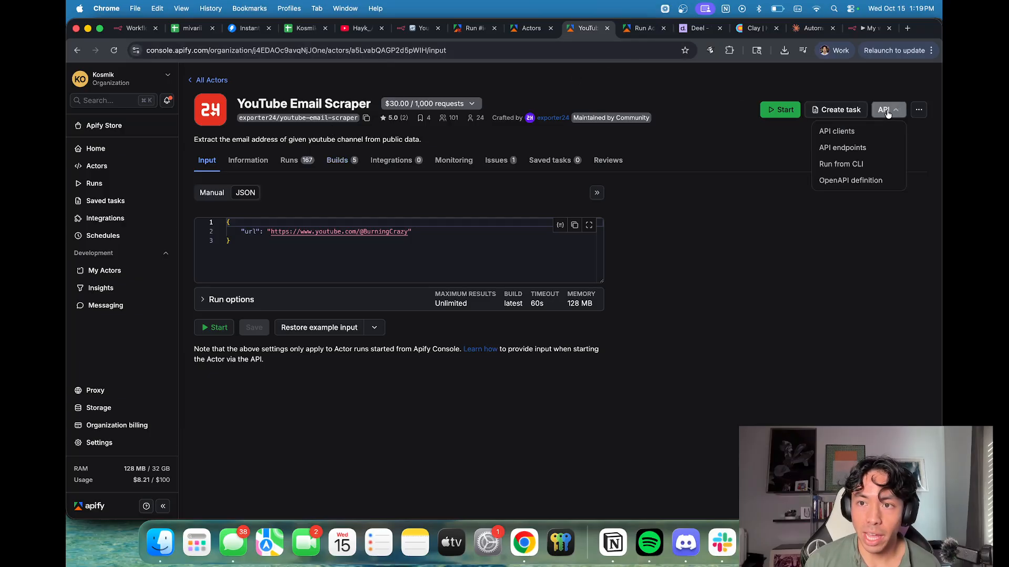
pyautogui.click(868, 148)
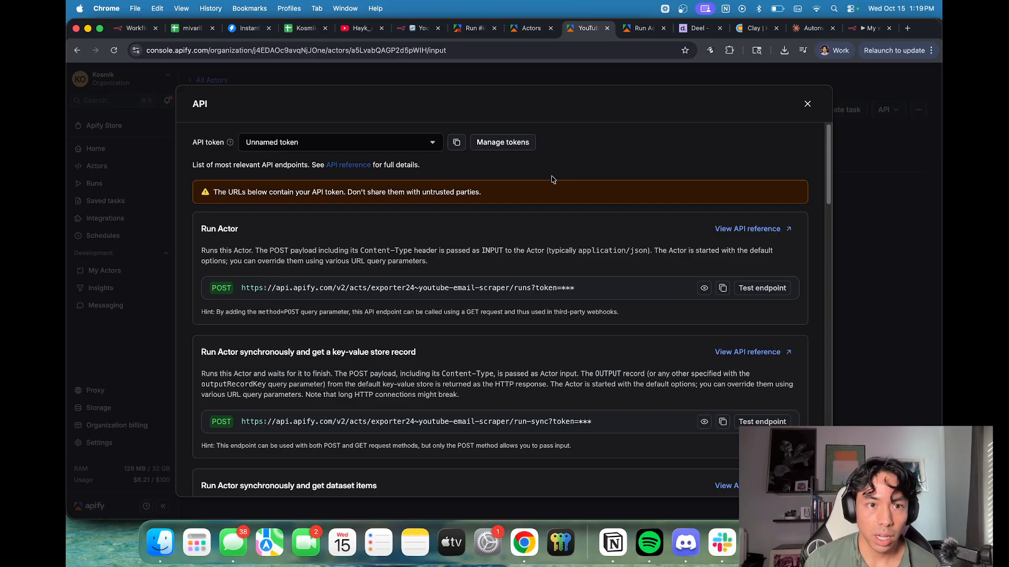
# Step: Open Apify's API reference and go to the POST endpoint "Run Actor synchronously with input and get dataset items"
pyautogui.click(355, 166)
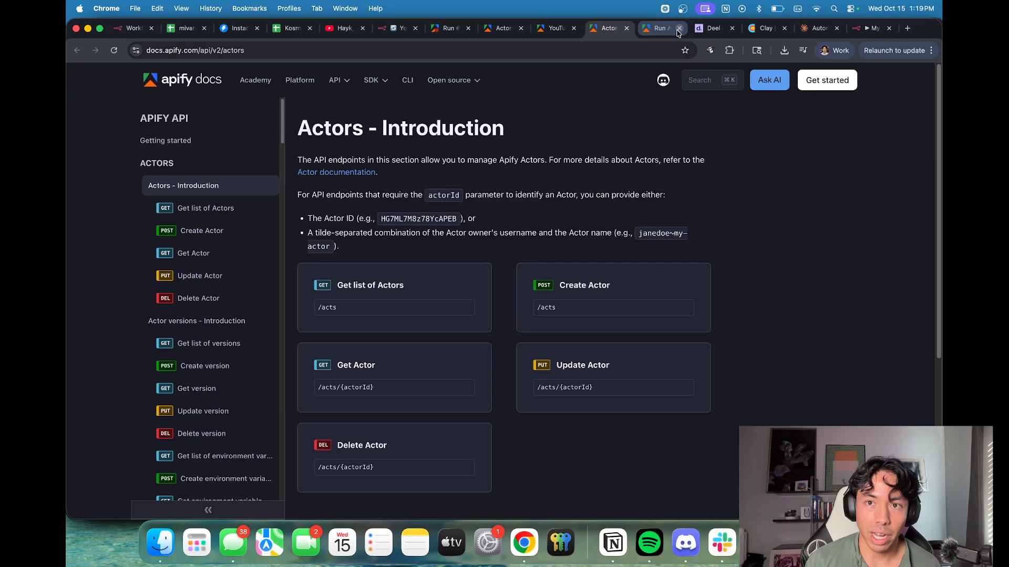
pyautogui.click(678, 28)
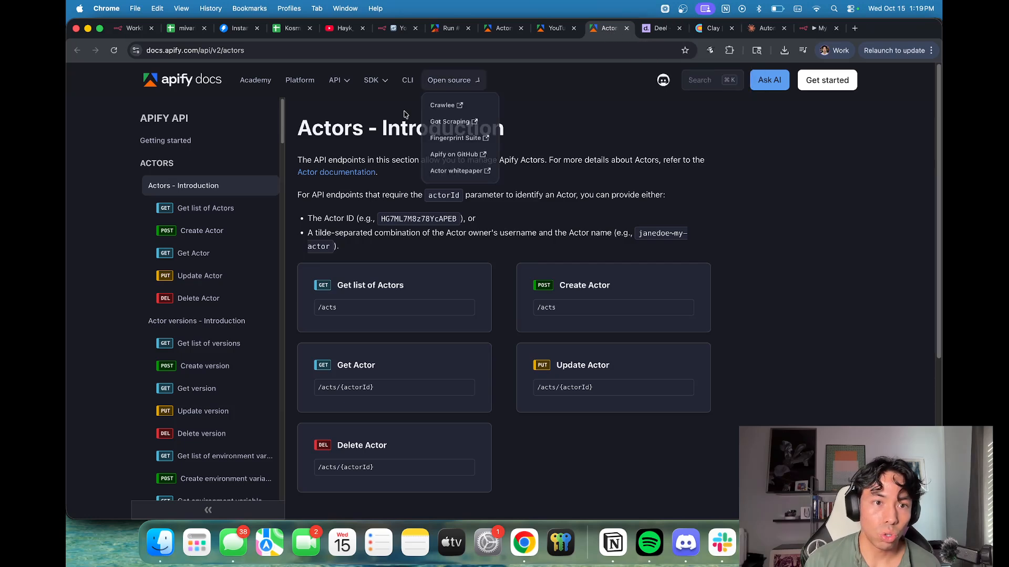
pyautogui.scroll(-1, 210, 268)
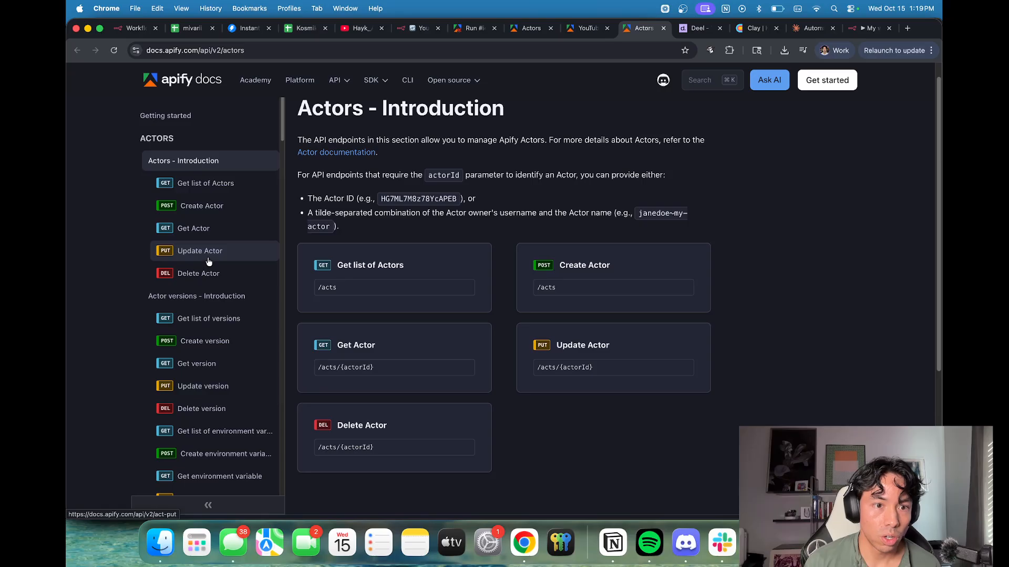
pyautogui.scroll(-3, 208, 261)
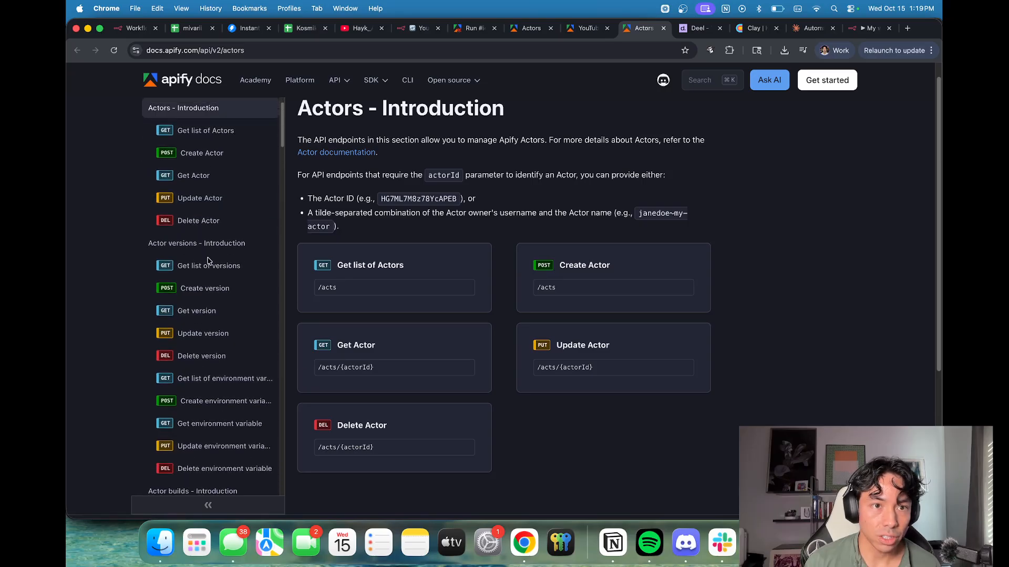
pyautogui.scroll(1, 207, 247)
pyautogui.scroll(-5, 211, 231)
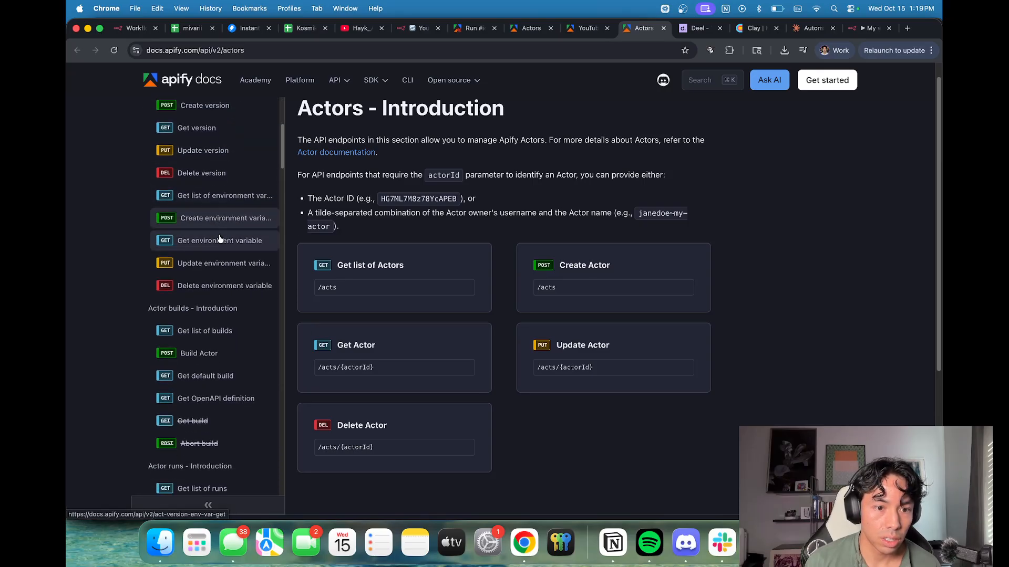
pyautogui.scroll(-4, 219, 240)
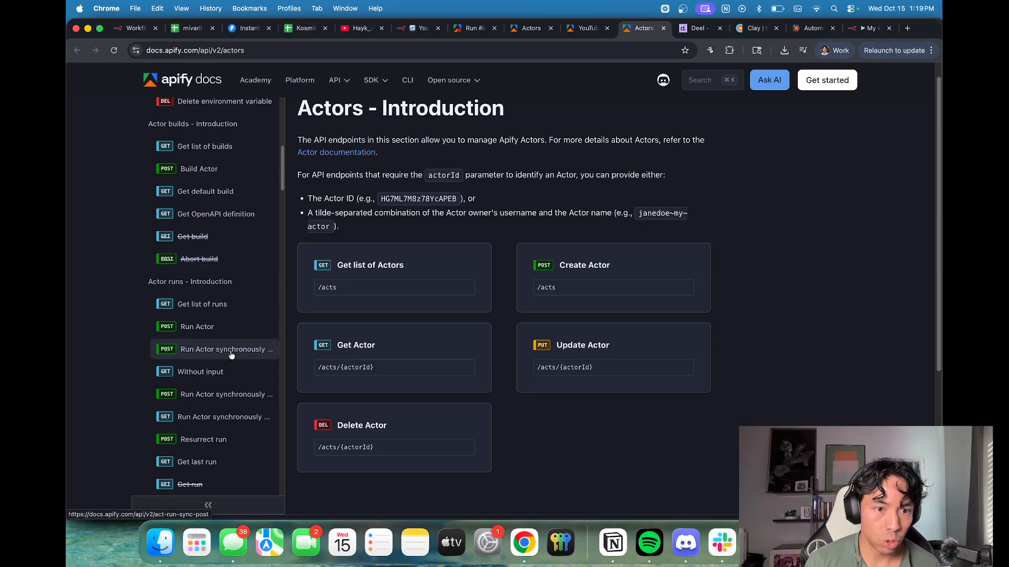
pyautogui.click(231, 350)
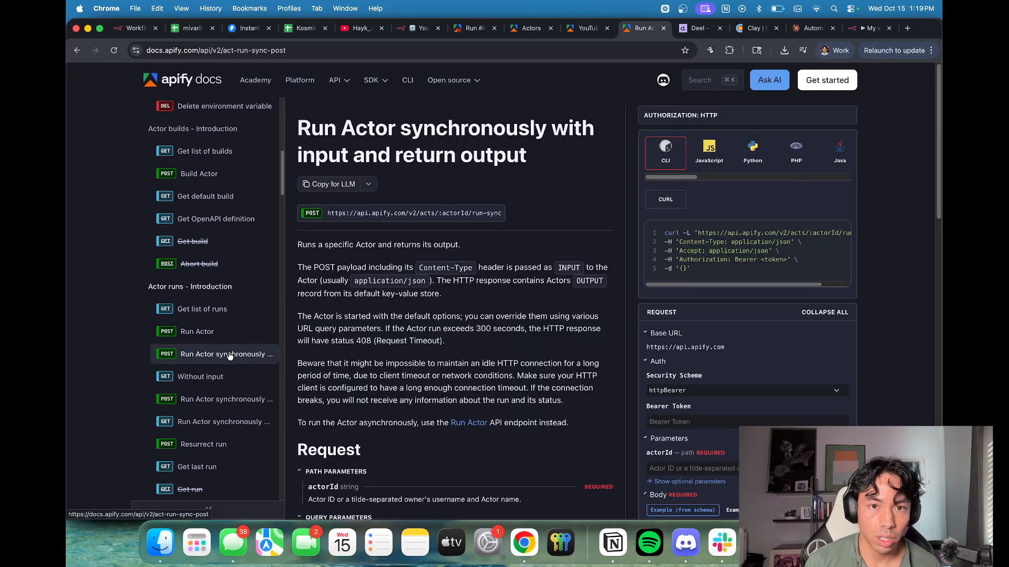
pyautogui.click(226, 399)
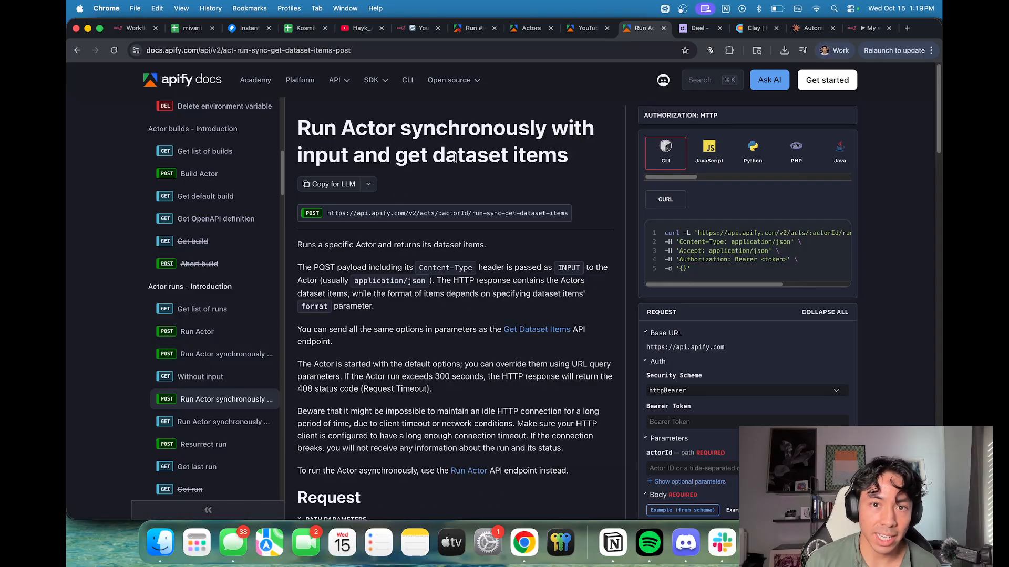
pyautogui.scroll(-1, 451, 152)
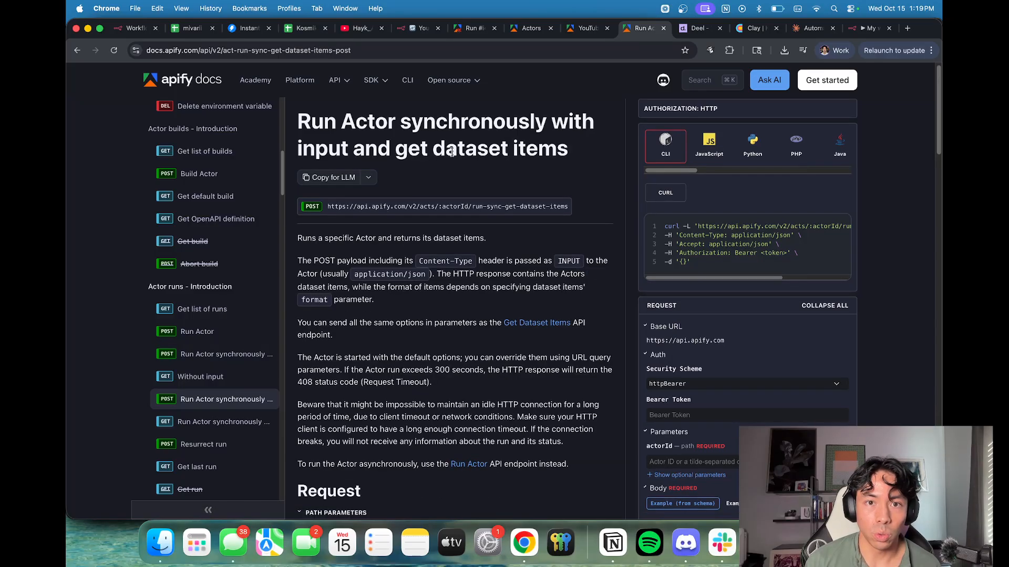
pyautogui.scroll(1, 445, 140)
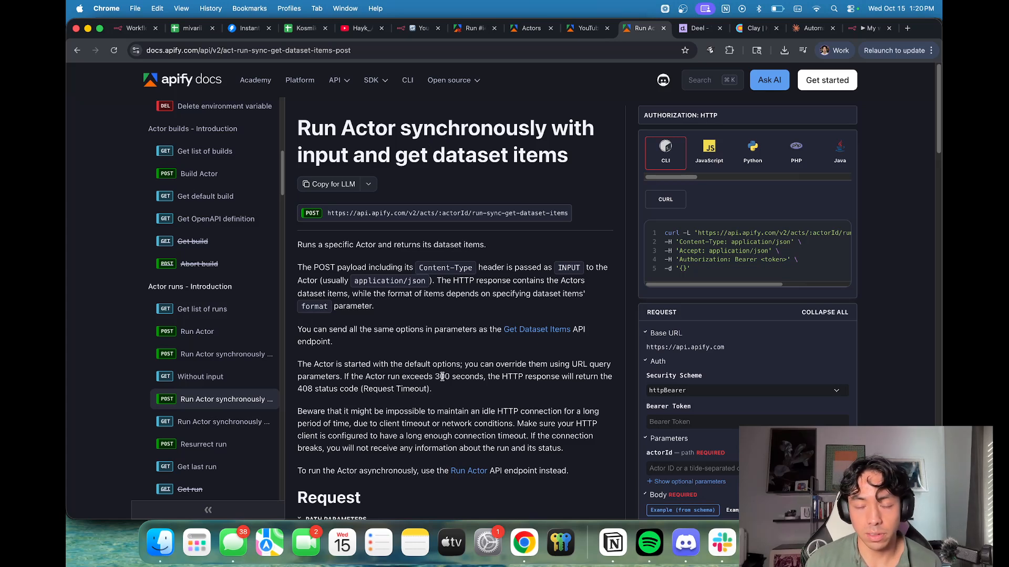
# Step: Select the endpoint URL, switch to My workflow 6 in n8n, and set the HTTP Request node's method to POST
pyautogui.tripleClick(363, 212)
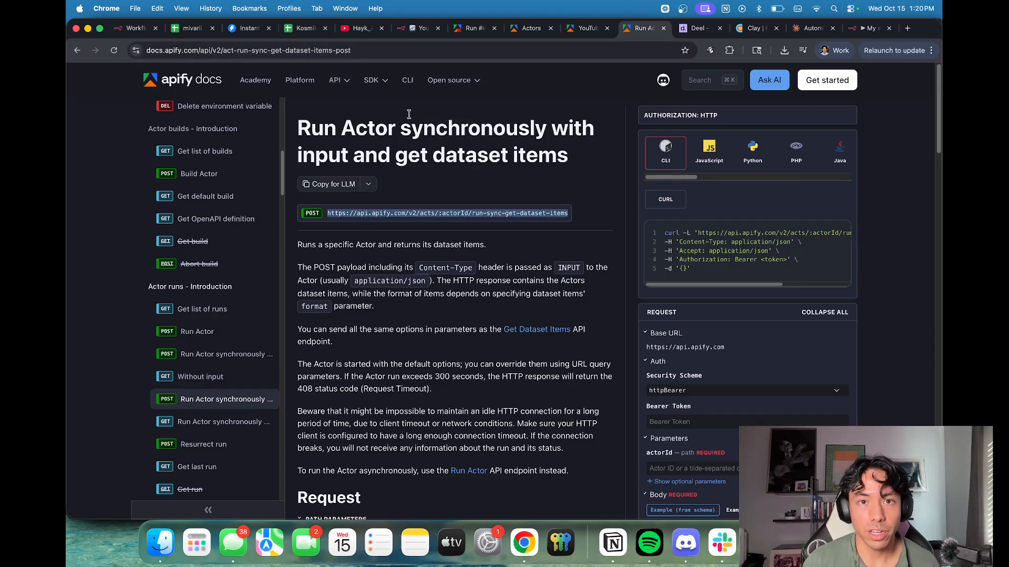
pyautogui.click(419, 28)
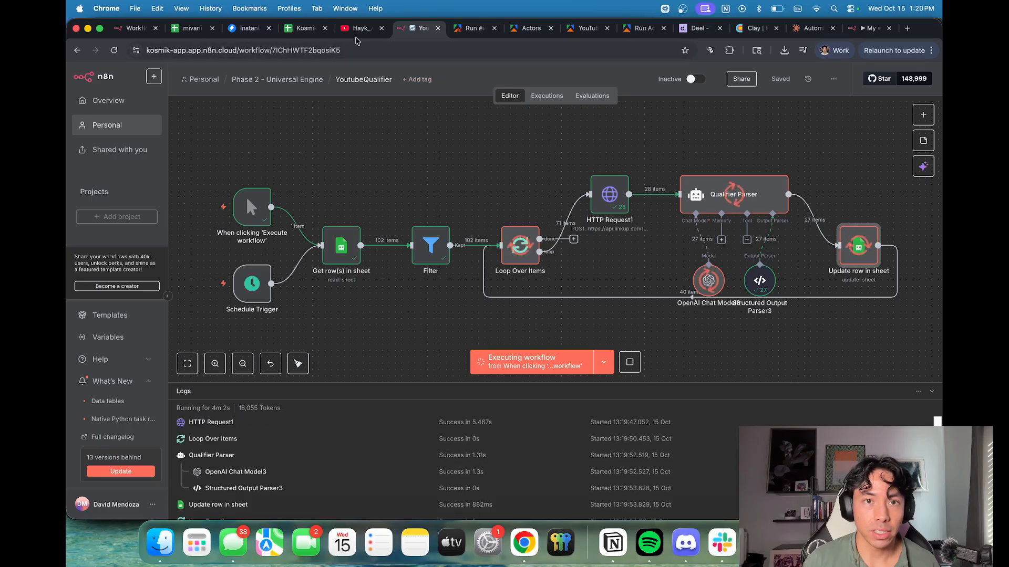
pyautogui.click(854, 30)
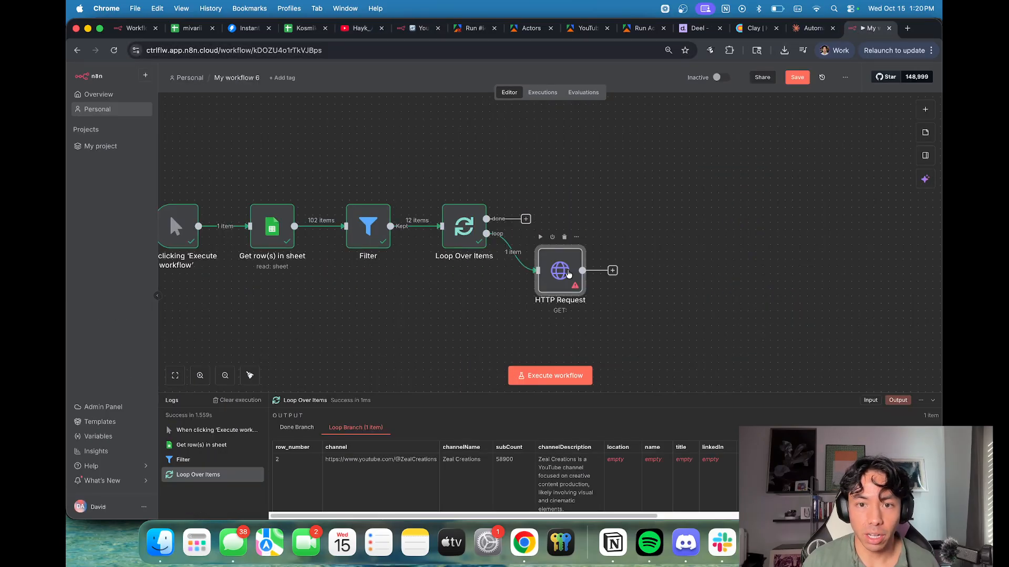
pyautogui.doubleClick(567, 274)
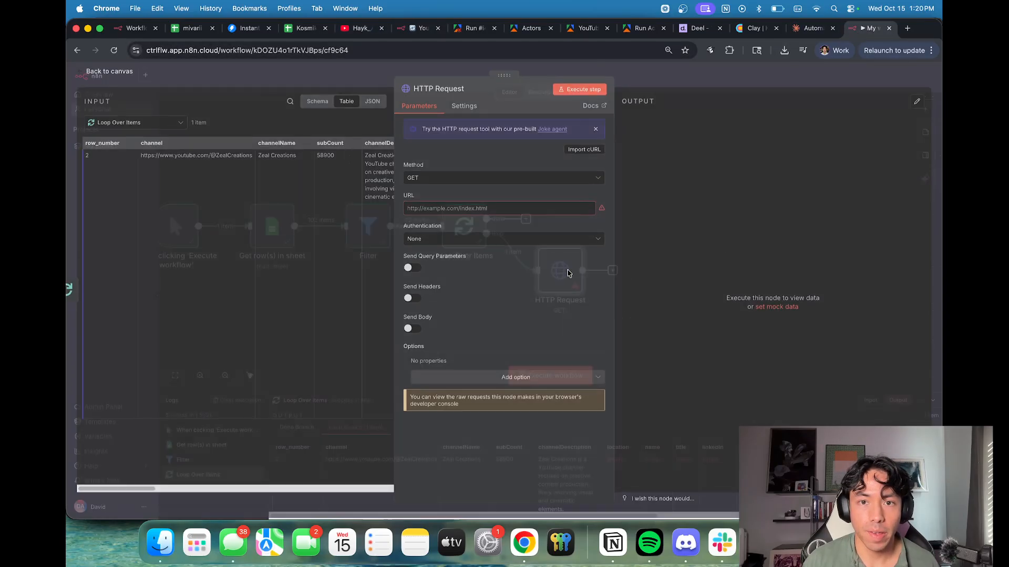
pyautogui.click(477, 180)
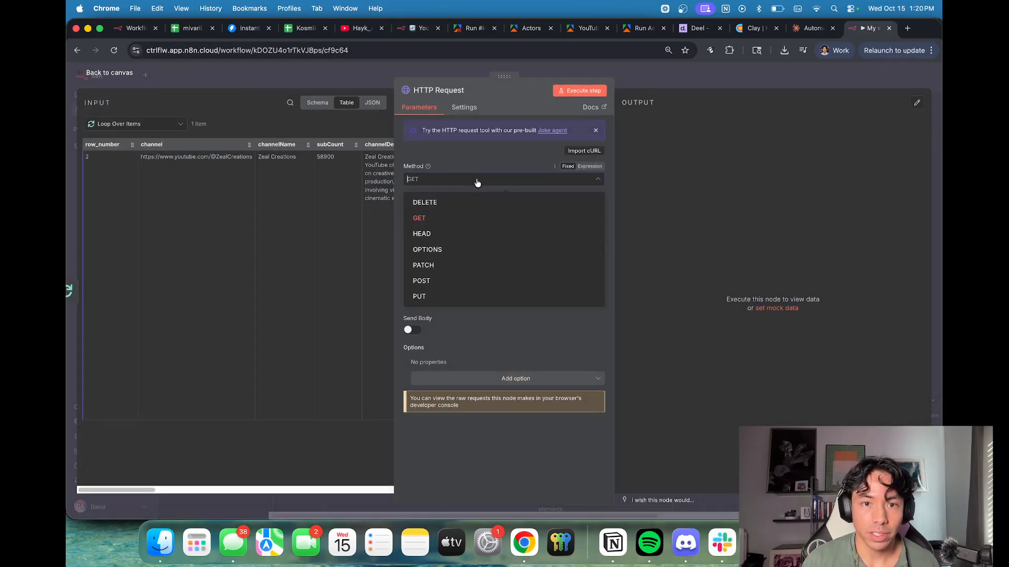
pyautogui.click(462, 281)
# Step: Copy the run-sync-get-dataset-items cURL example from the Apify docs and import it into the n8n HTTP Request node
pyautogui.click(641, 29)
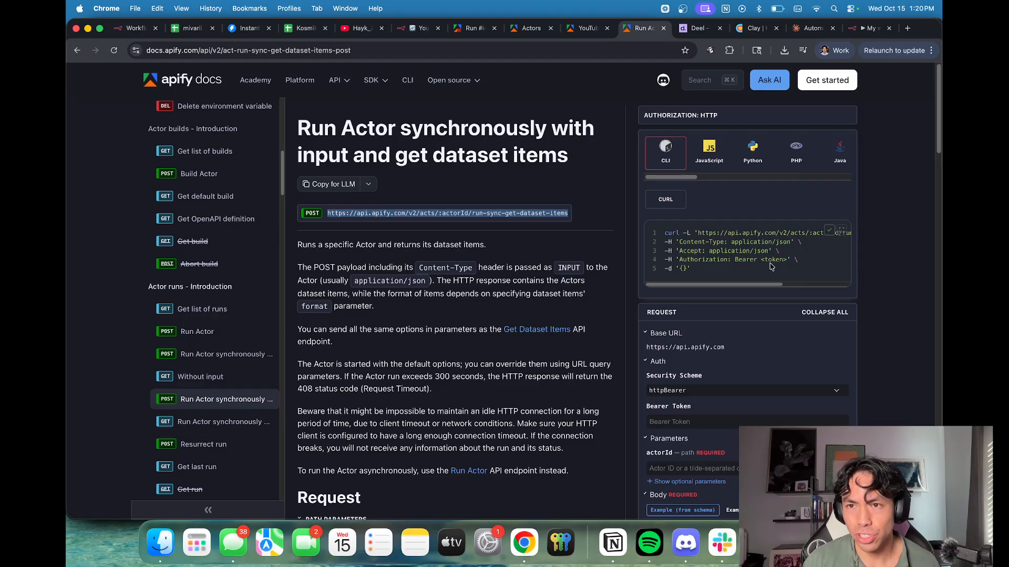
pyautogui.click(871, 29)
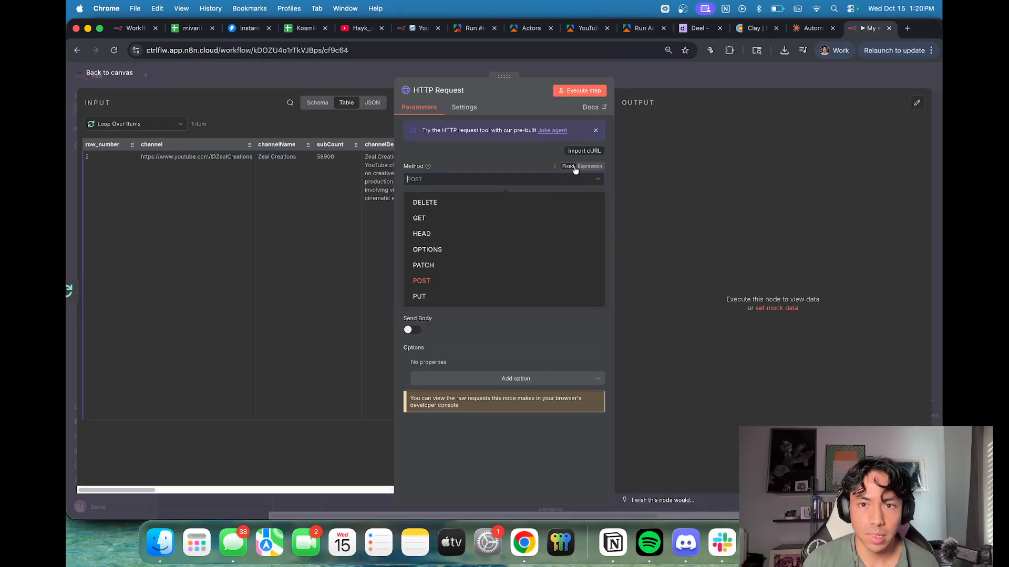
pyautogui.click(584, 152)
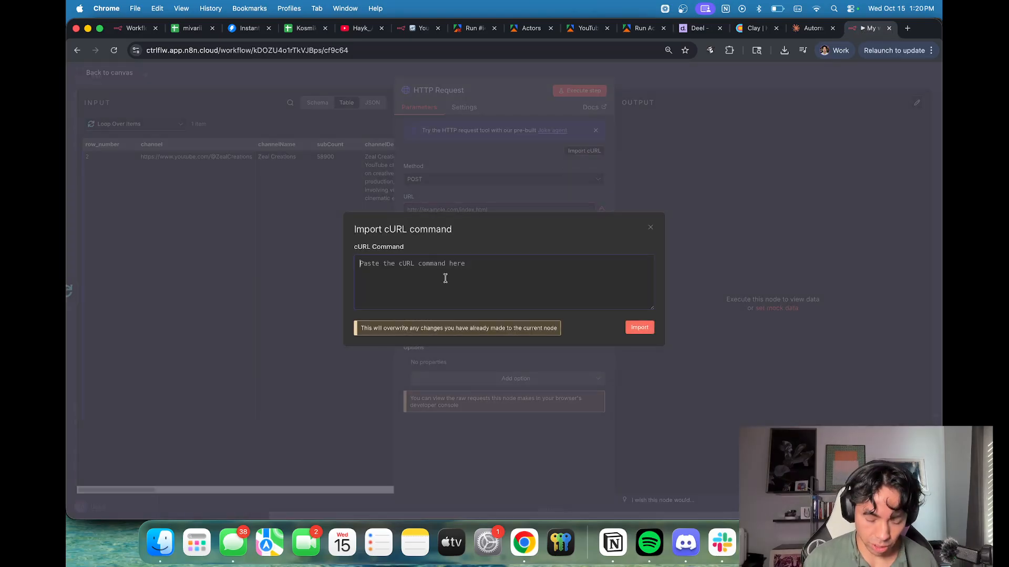
pyautogui.write("curl -L 'https://api.apify.com/v2/acts/:actorId/run-sync-get-dataset-items' \\ -H 'Content-Type: application/json' \\ -H 'Accept: application/json' \\ -H 'Authorization: Bearer <token>' \\ -d '{}'")
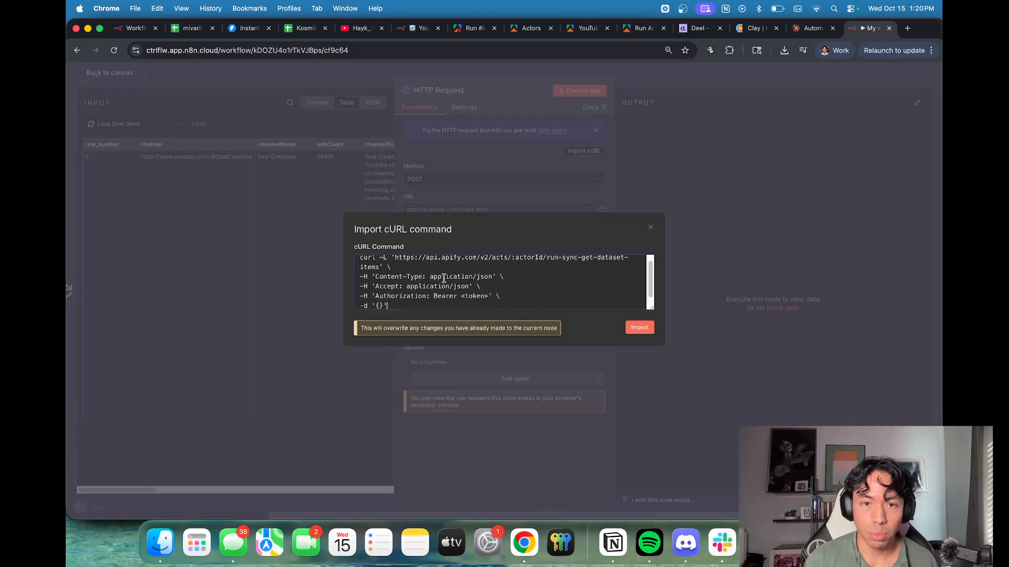
pyautogui.click(628, 329)
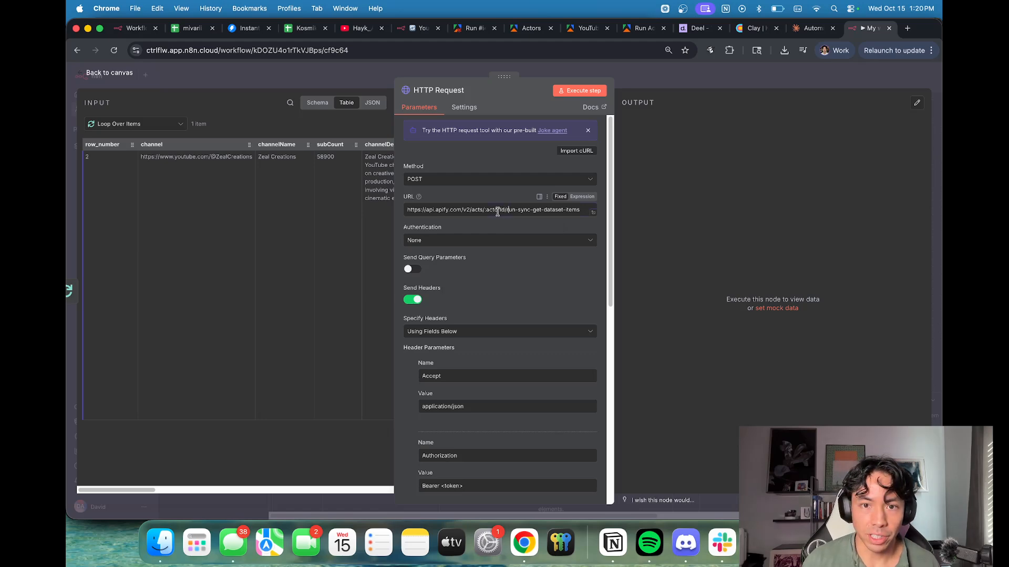
# Step: Select the :actorId placeholder in the request URL and copy the YouTube Email Scraper's actor ID from its Apify page address
pyautogui.scroll(5, 497, 211)
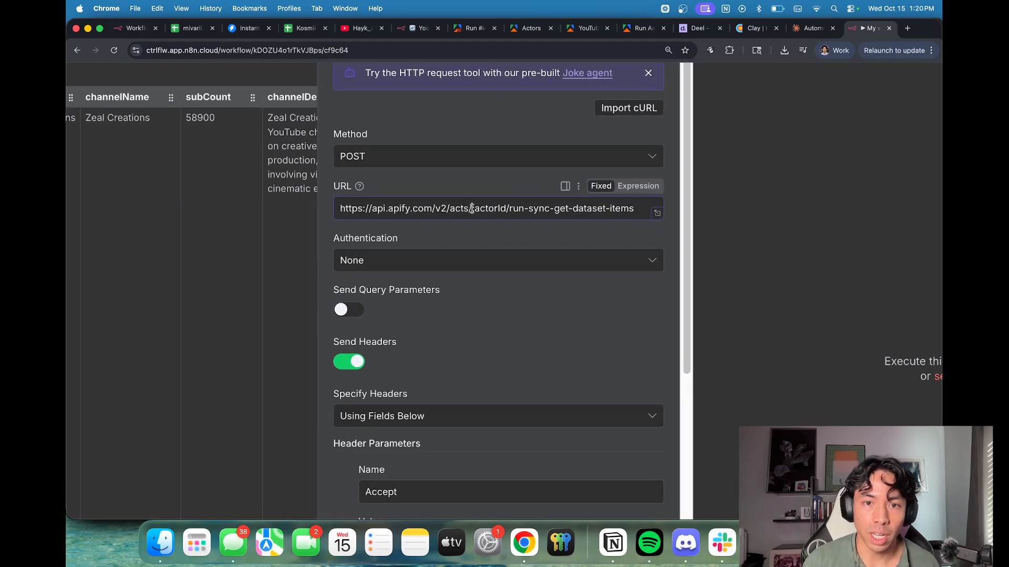
pyautogui.moveTo(472, 209); pyautogui.dragTo(506, 211)
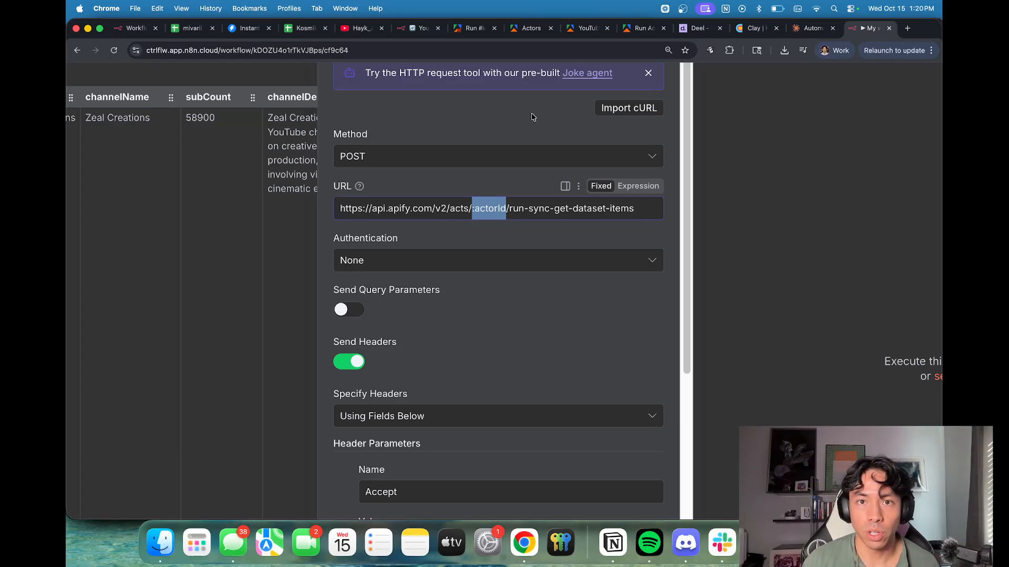
pyautogui.click(569, 29)
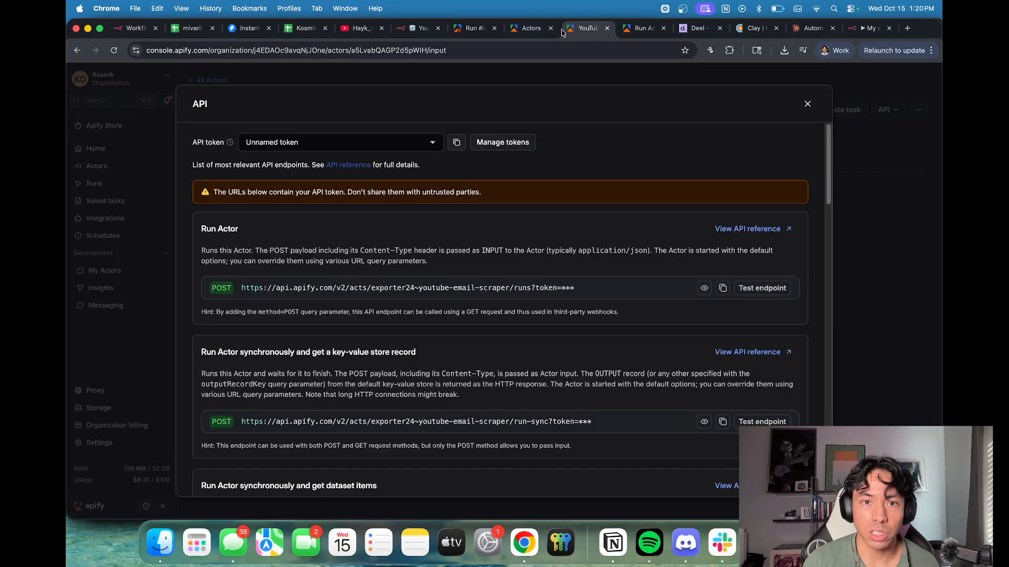
pyautogui.click(537, 75)
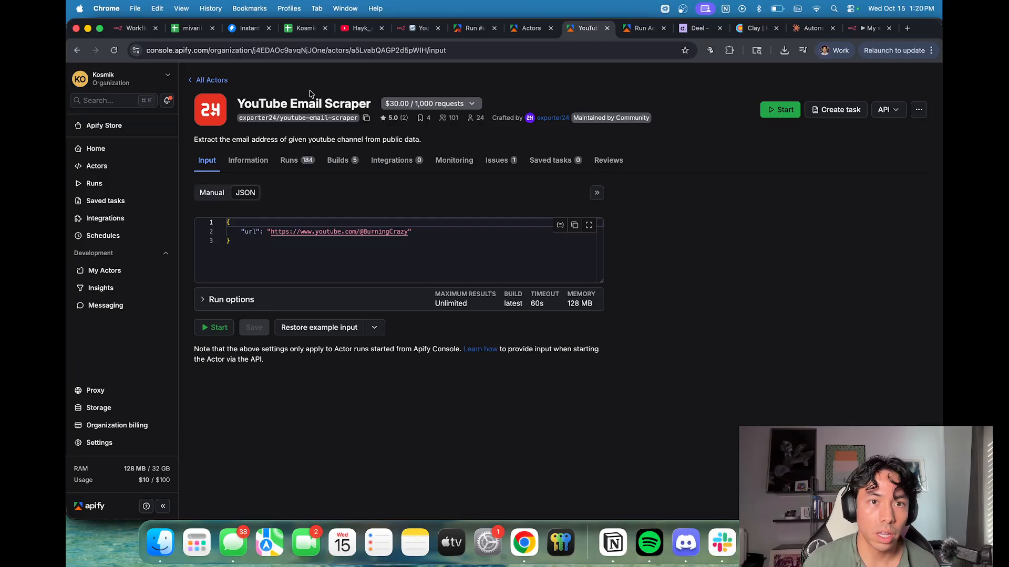
pyautogui.click(331, 53)
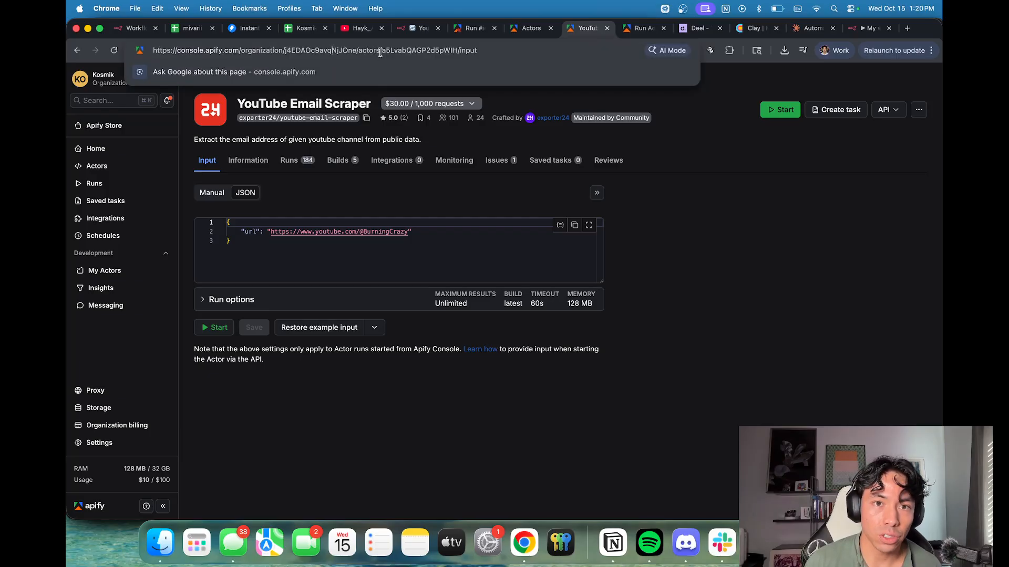
pyautogui.moveTo(382, 51); pyautogui.dragTo(456, 52)
pyautogui.press('super+c')
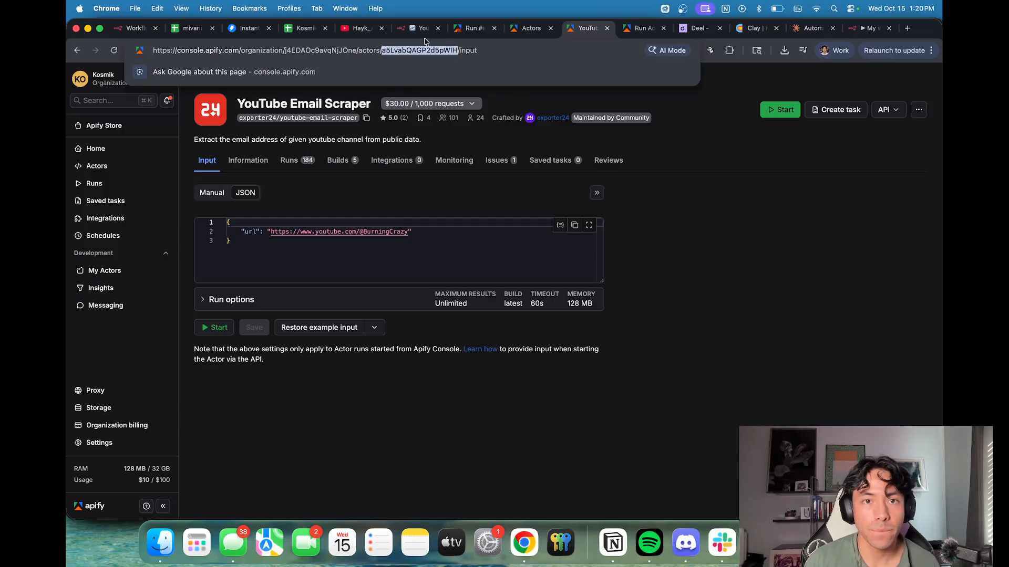
# Step: Replace :actorId in the n8n request URL with a5LvabQAGP2d5pWIH and check the full URL in the expanded editor
pyautogui.click(868, 28)
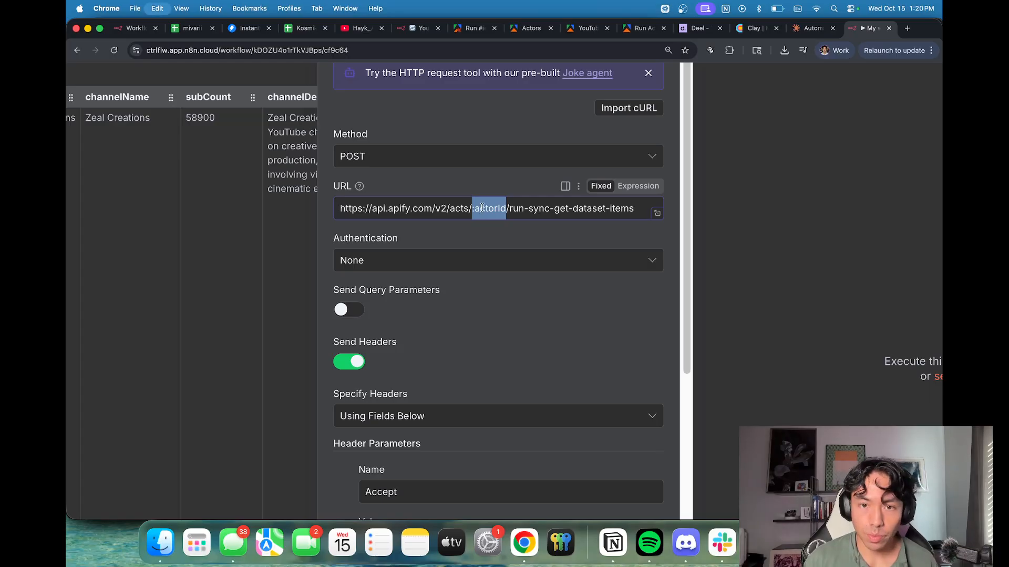
pyautogui.press('super+v')
pyautogui.click(656, 214)
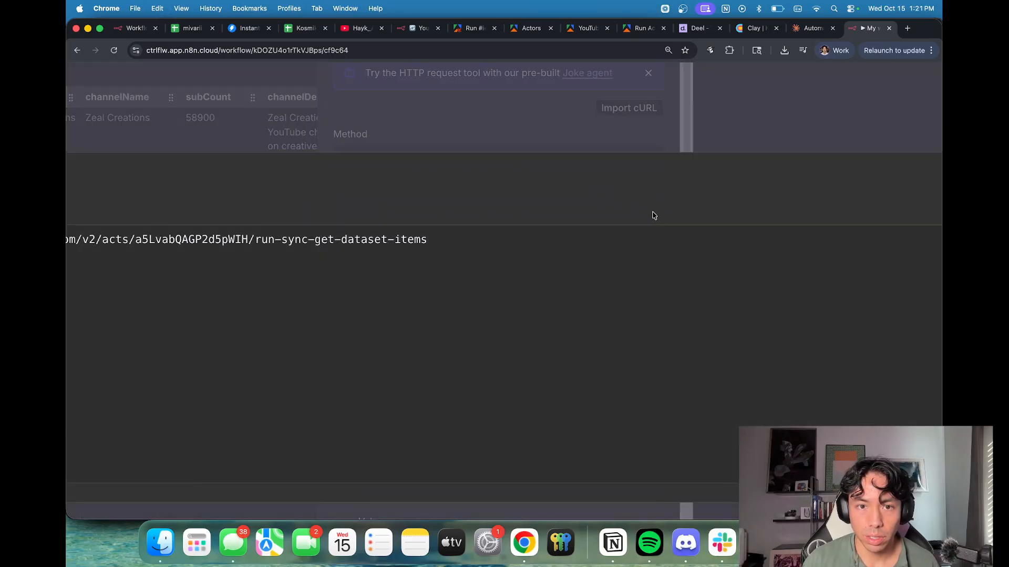
pyautogui.scroll(-5, 494, 252)
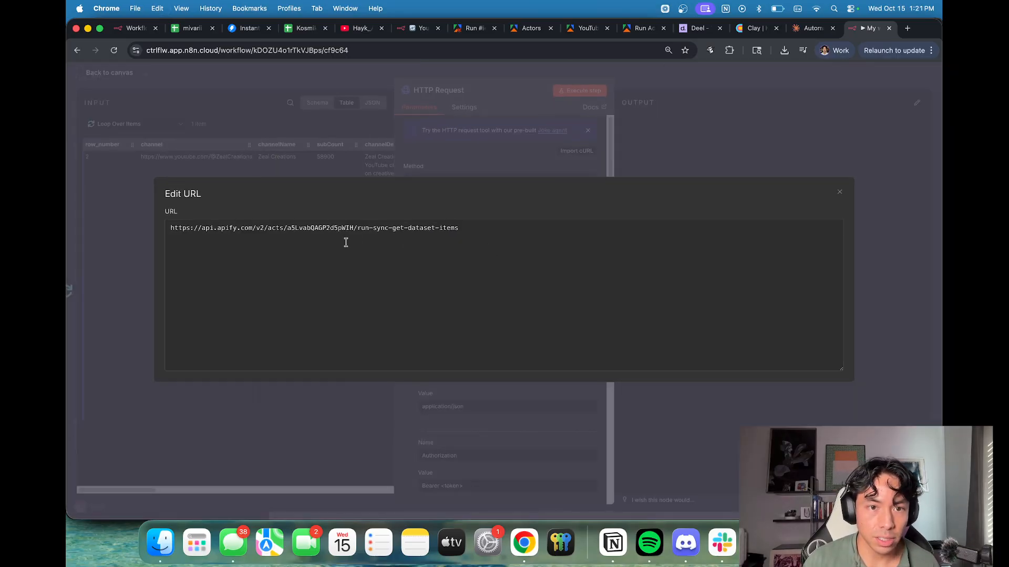
pyautogui.moveTo(288, 230); pyautogui.dragTo(352, 232)
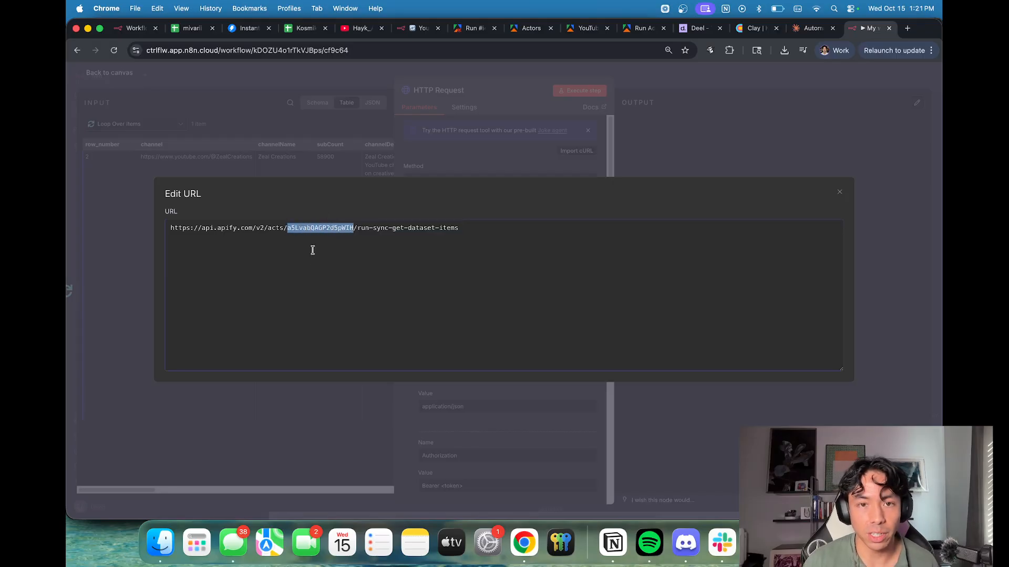
pyautogui.click(364, 164)
# Step: Review the HTTP Request node's header parameters, then copy the organization API token from Apify's API & Integrations settings
pyautogui.scroll(-2, 508, 221)
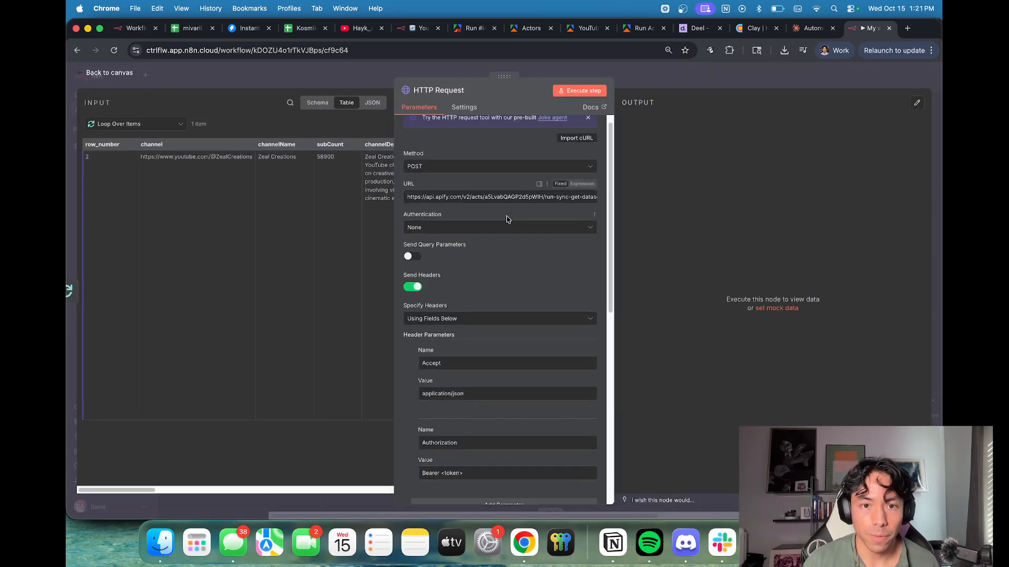
pyautogui.scroll(-5, 508, 221)
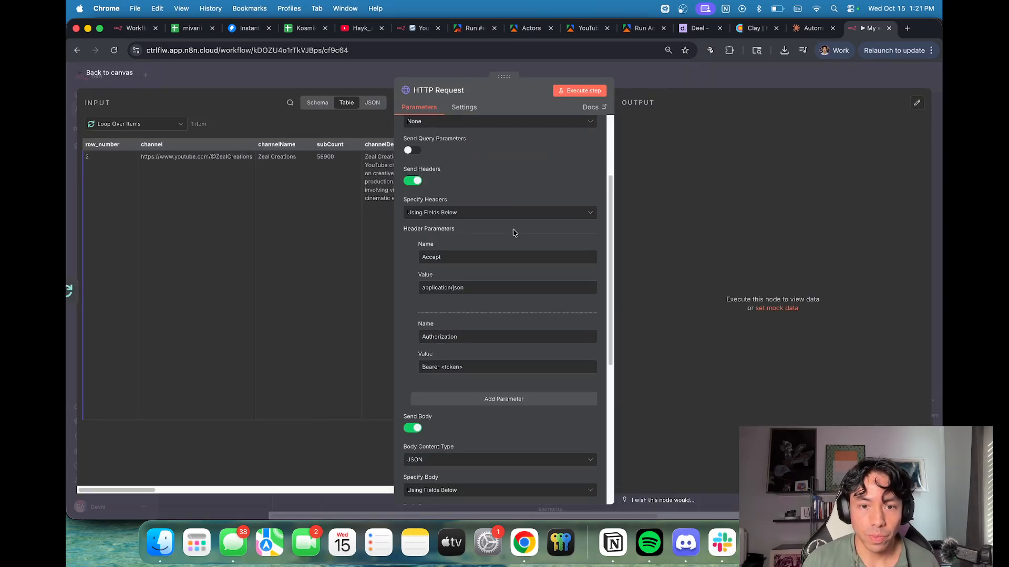
pyautogui.scroll(5, 458, 321)
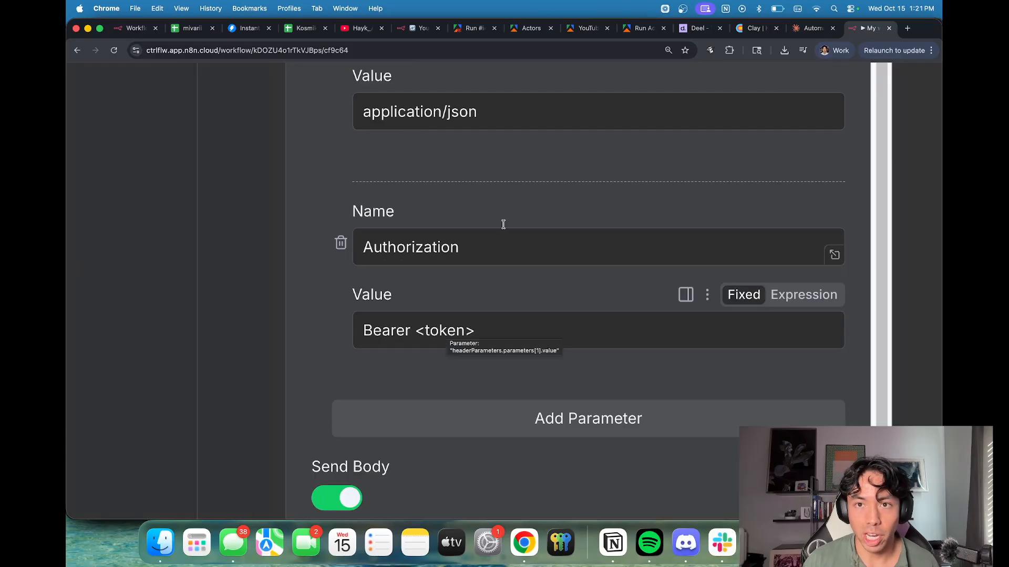
pyautogui.click(588, 27)
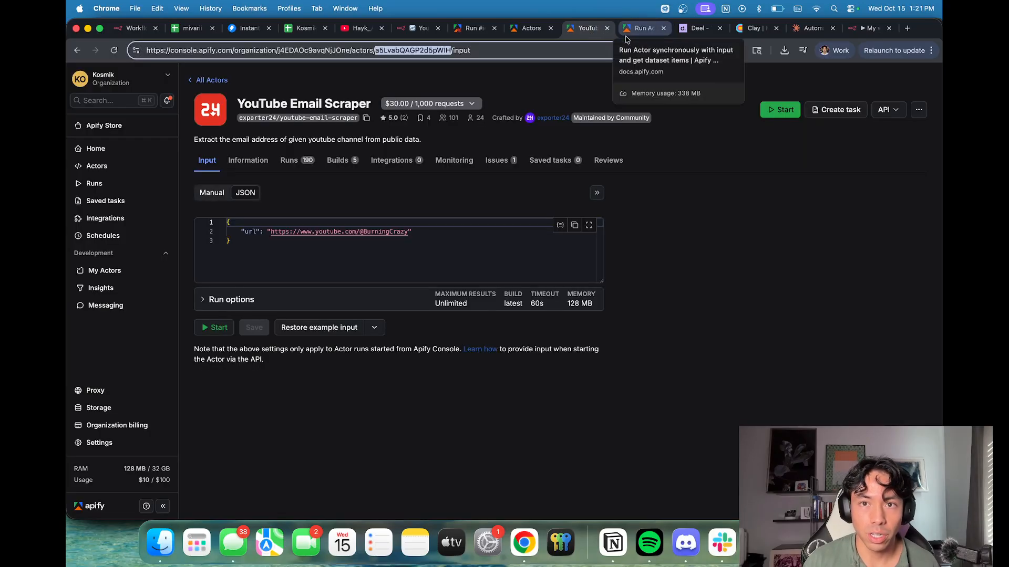
pyautogui.click(638, 28)
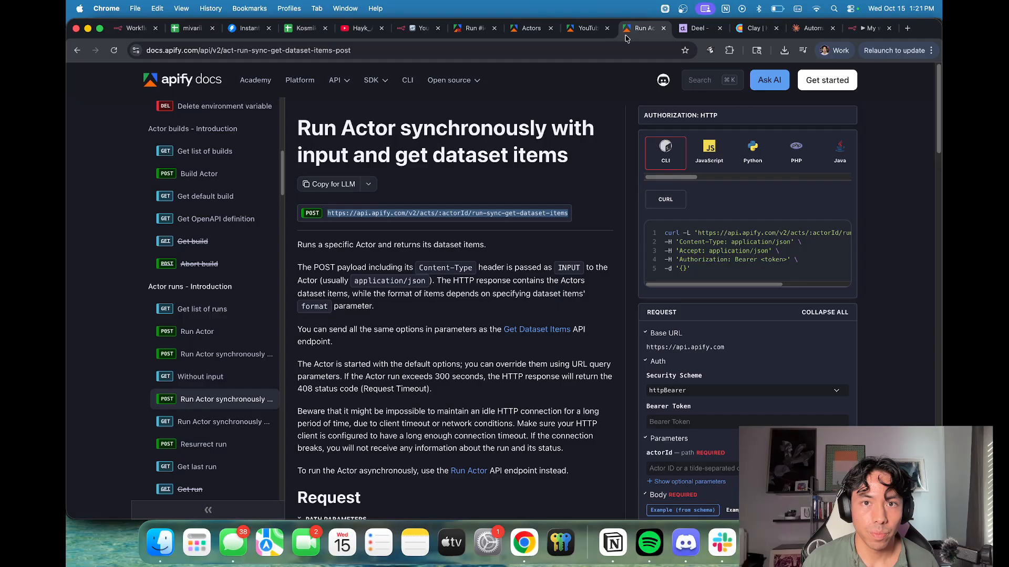
pyautogui.click(662, 28)
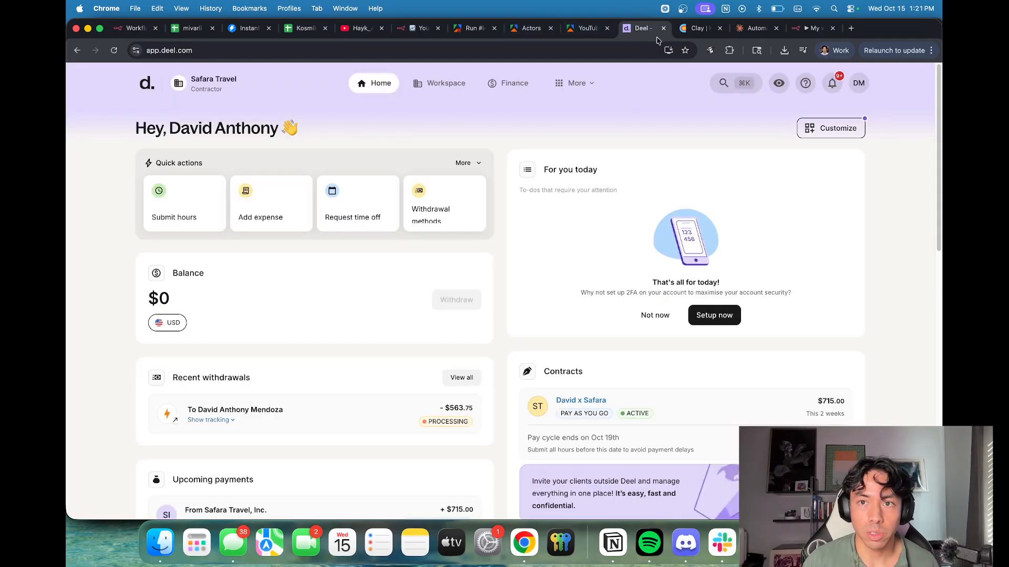
pyautogui.click(479, 31)
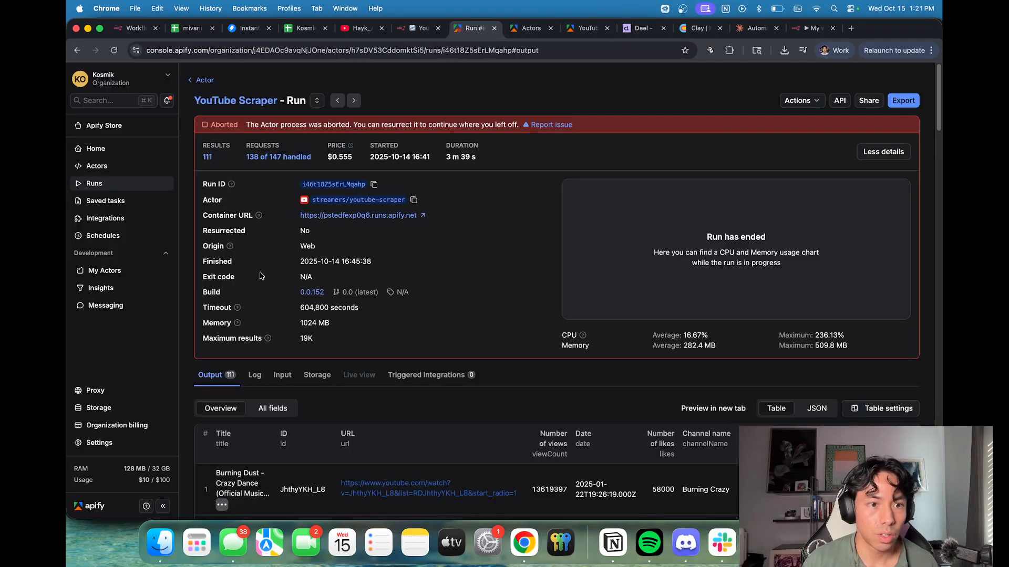
pyautogui.click(117, 445)
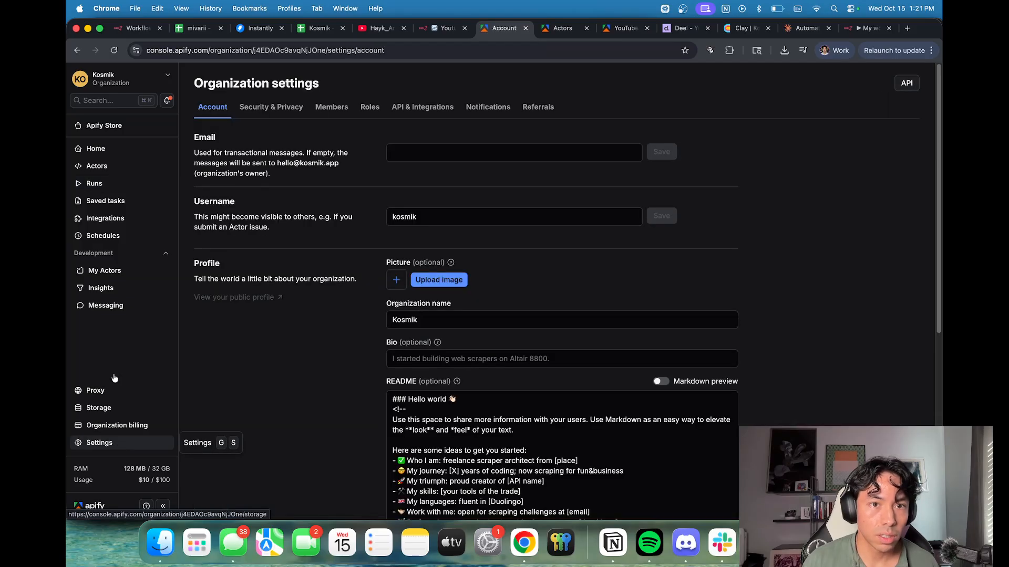
pyautogui.click(415, 109)
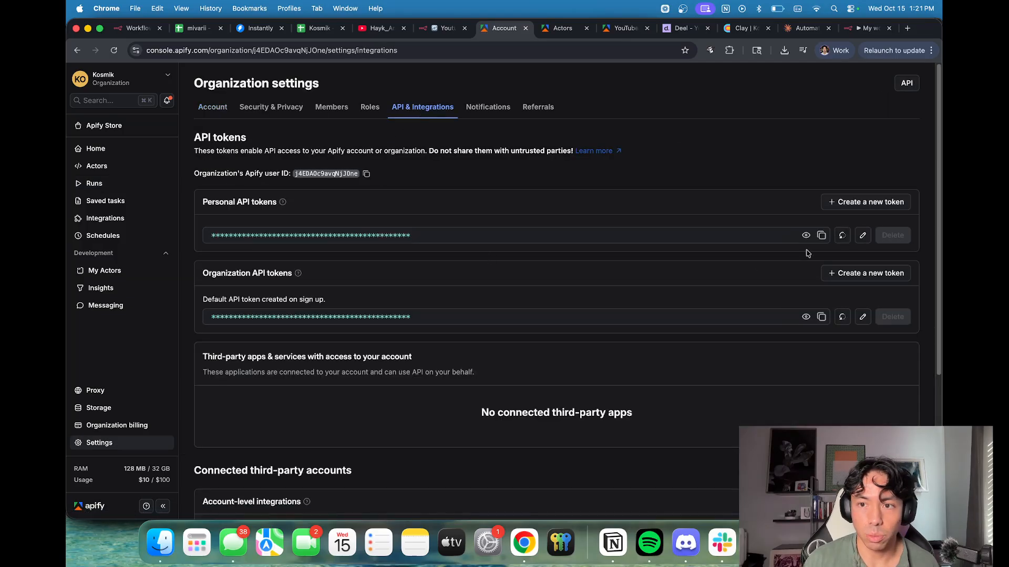
pyautogui.click(821, 318)
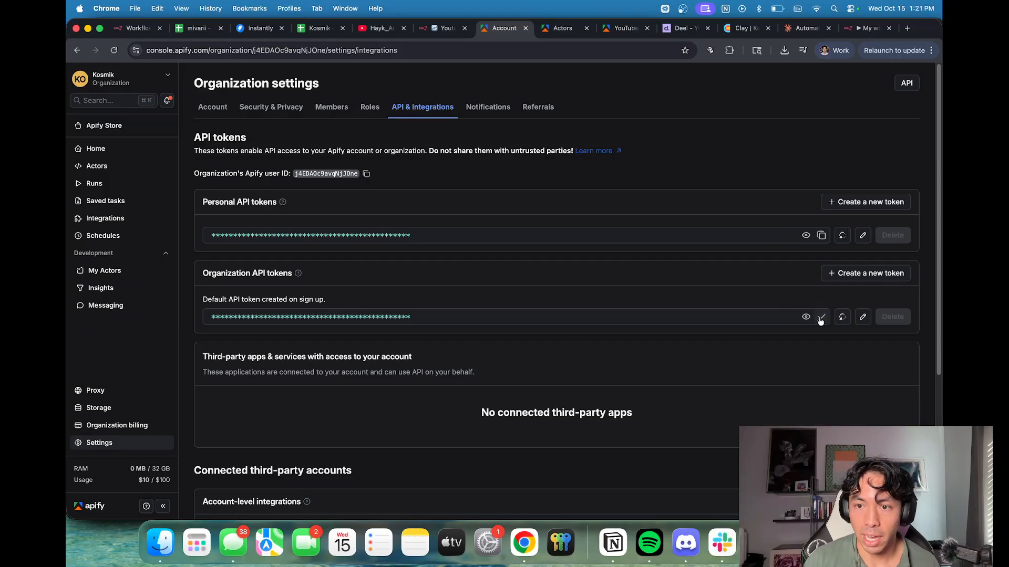
# Step: Return to the n8n HTTP Request node and replace <token> in the Authorization header's Bearer value with the copied API token
pyautogui.click(444, 29)
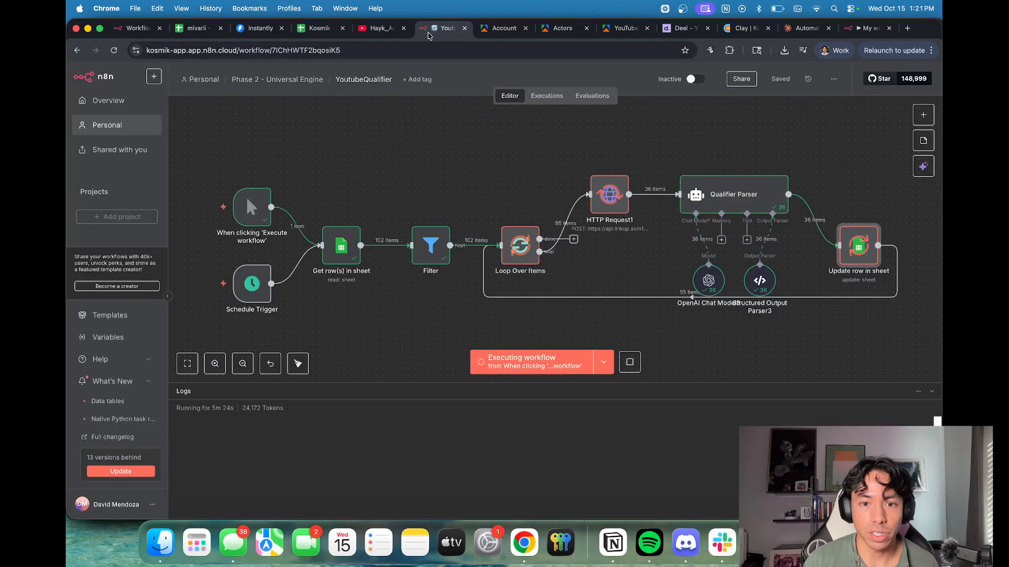
pyautogui.click(867, 28)
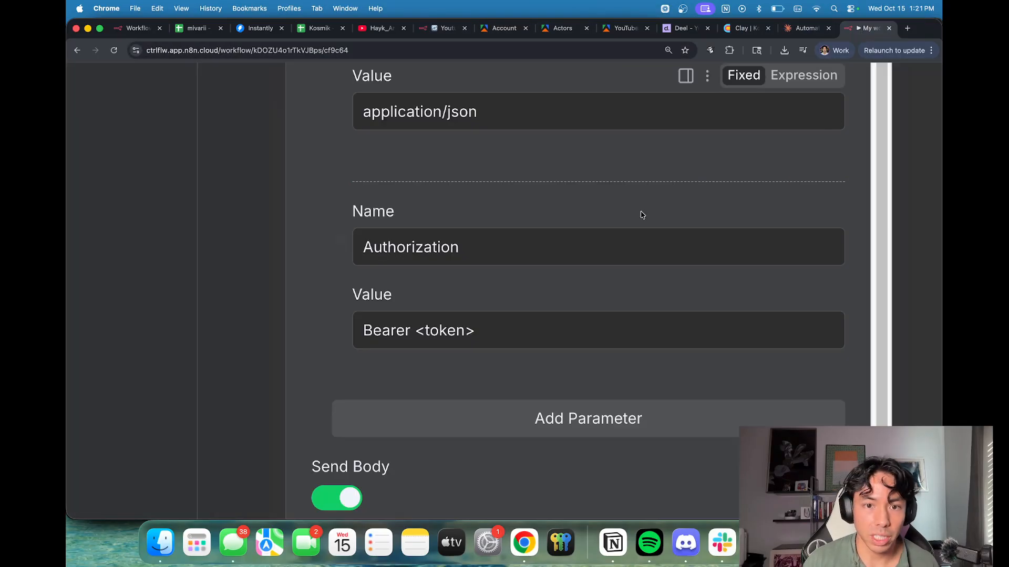
pyautogui.moveTo(415, 332); pyautogui.dragTo(482, 324)
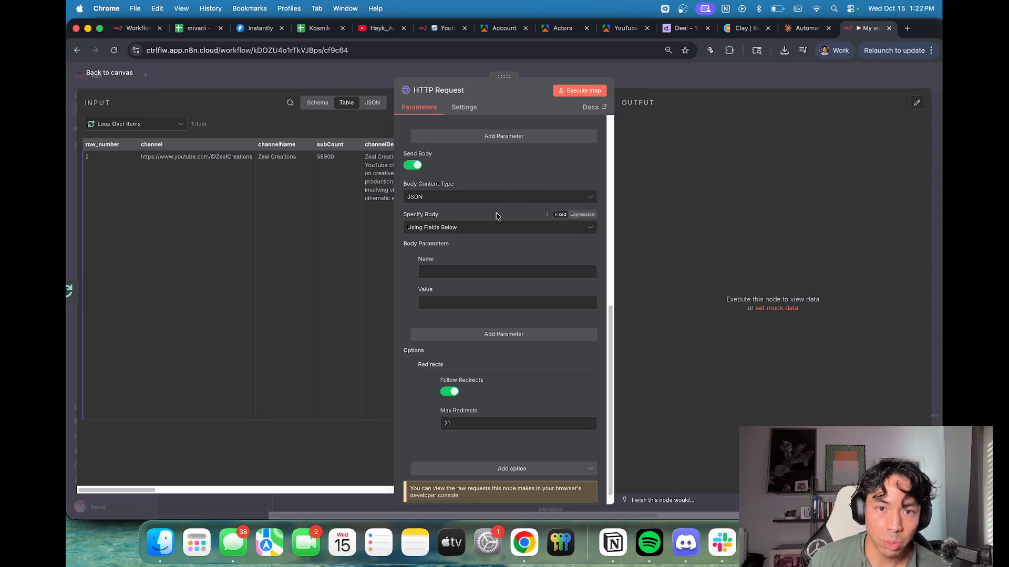
# Step: Keep the body content type as JSON and set the request body to be specified using JSON
pyautogui.press('super+equal')
pyautogui.press('super+equal')
pyautogui.click(464, 205)
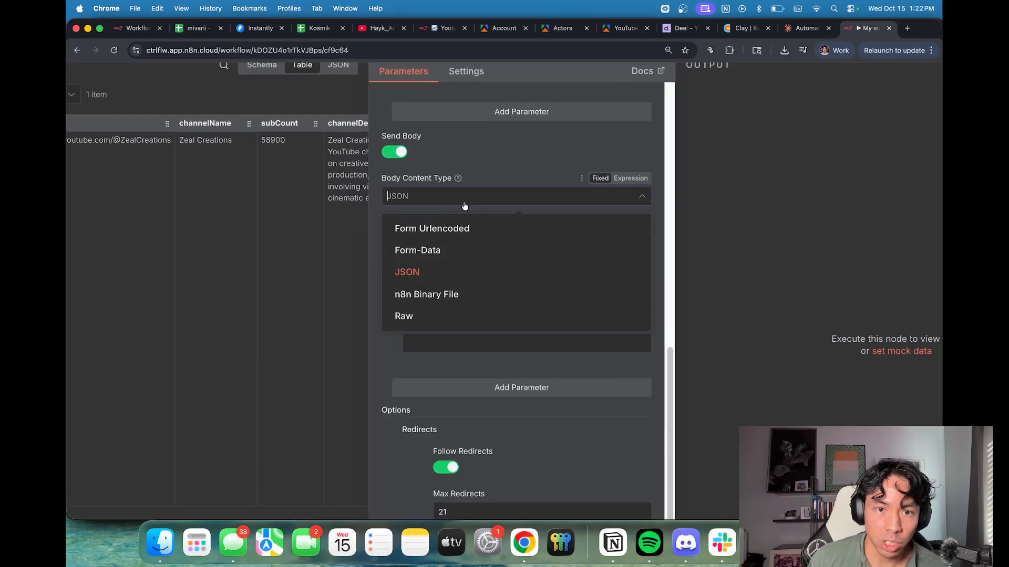
pyautogui.click(434, 268)
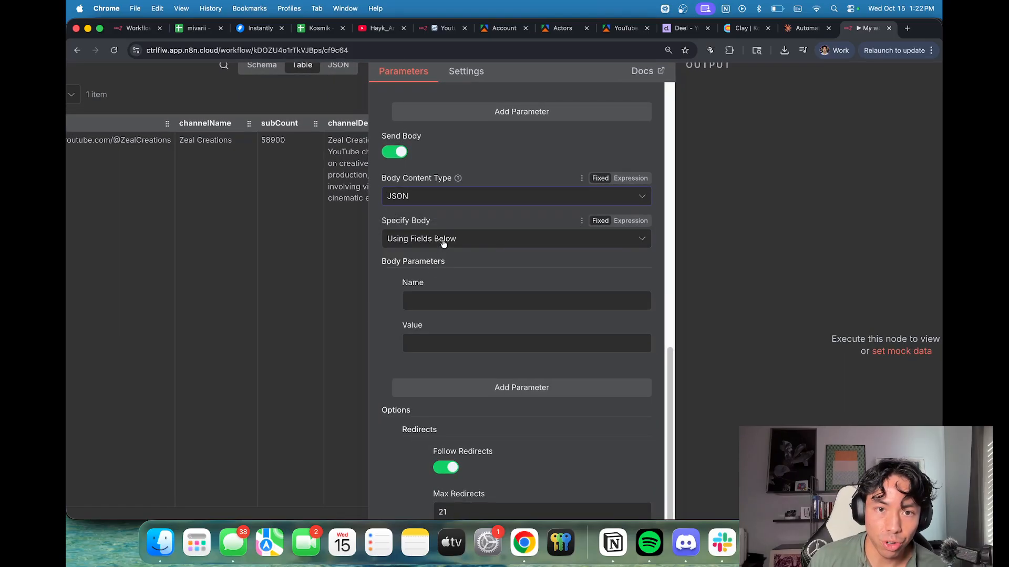
pyautogui.click(442, 241)
pyautogui.click(448, 292)
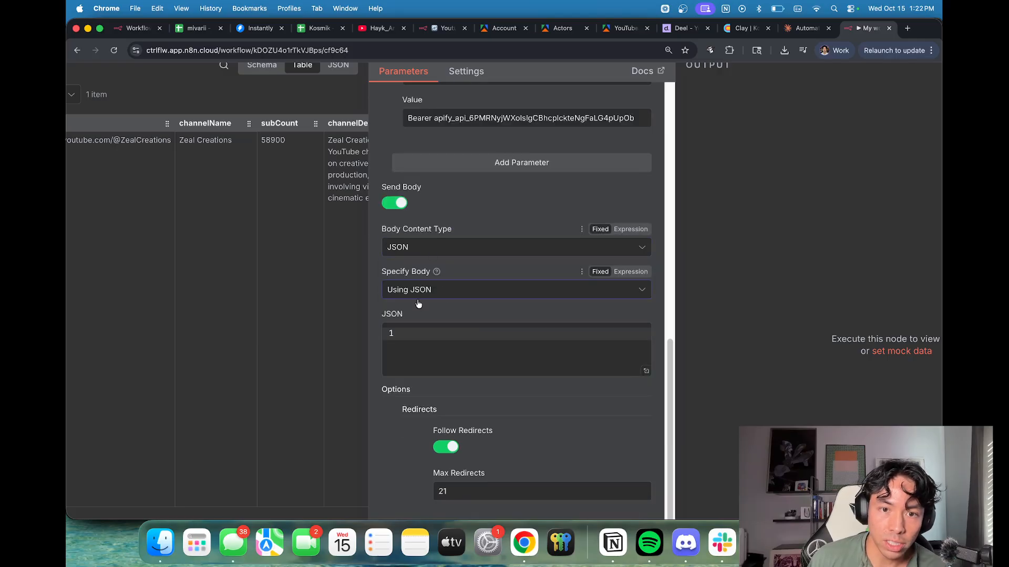
pyautogui.click(445, 295)
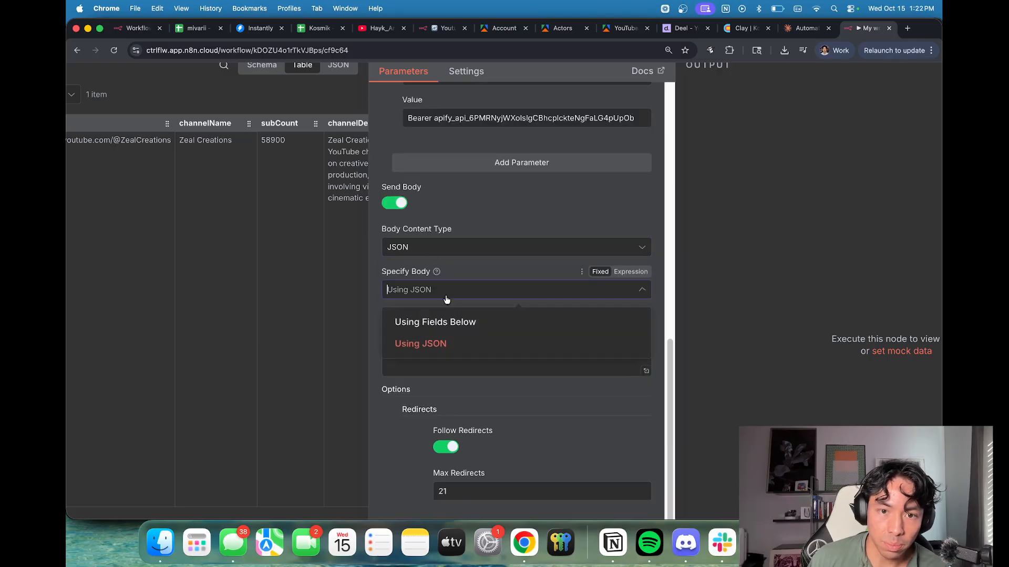
pyautogui.click(479, 266)
pyautogui.press('super+minus')
pyautogui.press('super+minus')
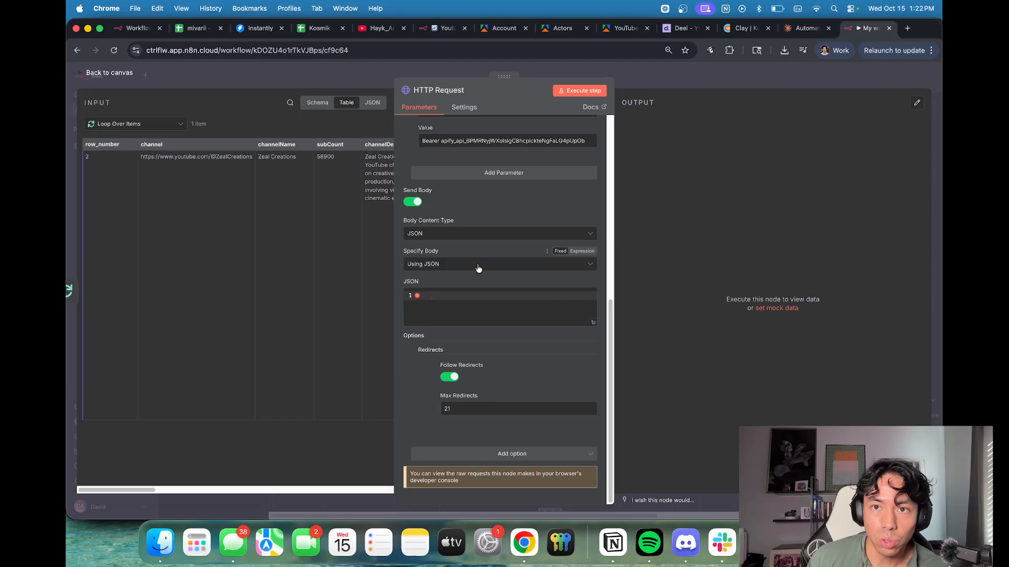
# Step: Copy the YouTube Email Scraper's JSON input from Apify and paste it into the n8n request's JSON body
pyautogui.click(563, 29)
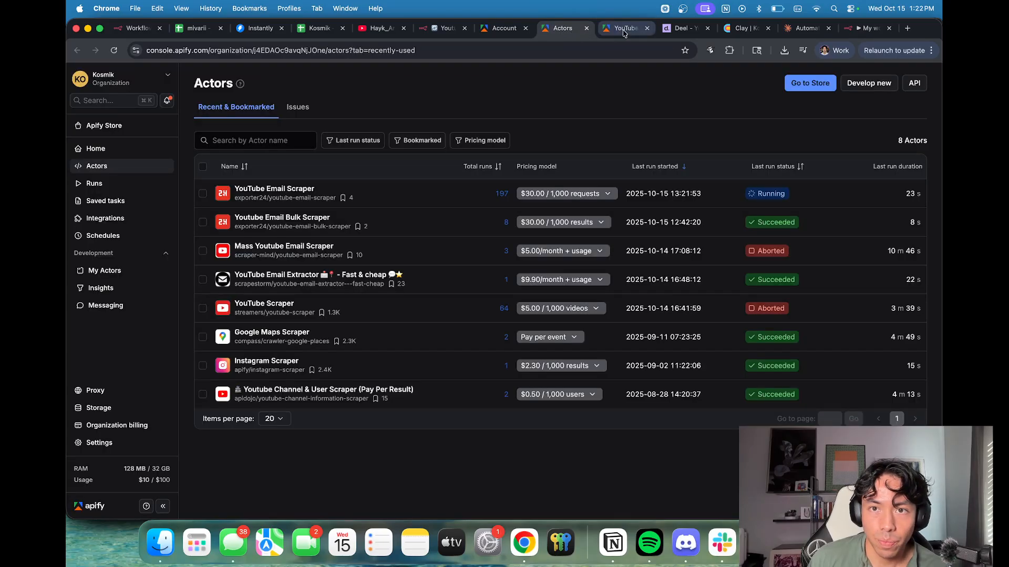
pyautogui.click(624, 30)
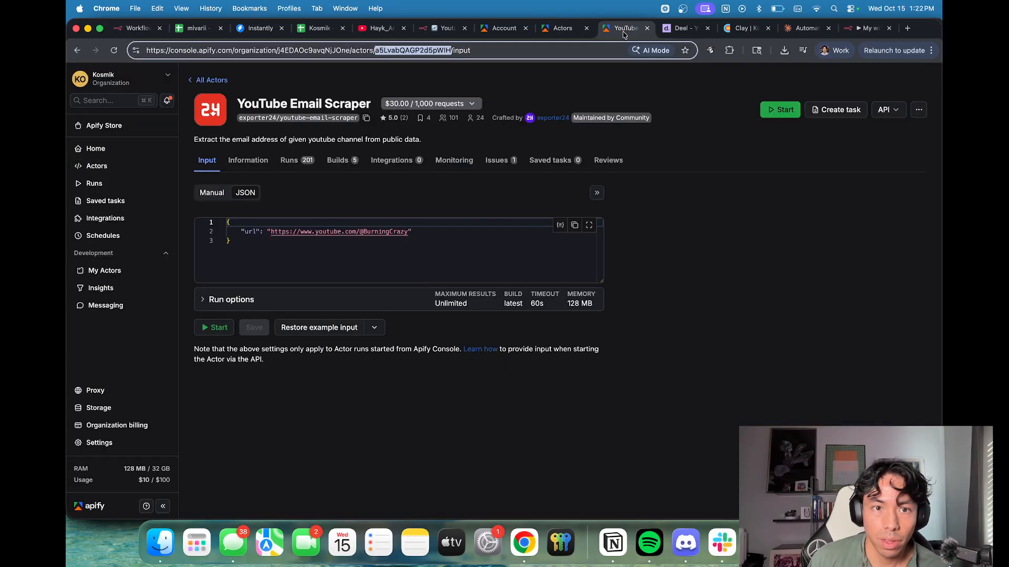
pyautogui.click(215, 194)
pyautogui.click(245, 193)
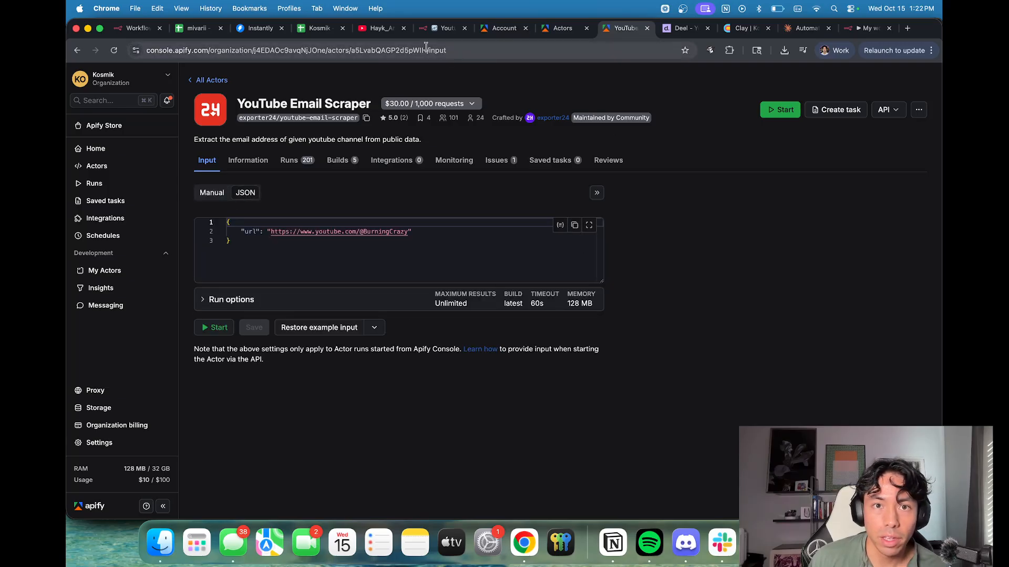
pyautogui.click(885, 29)
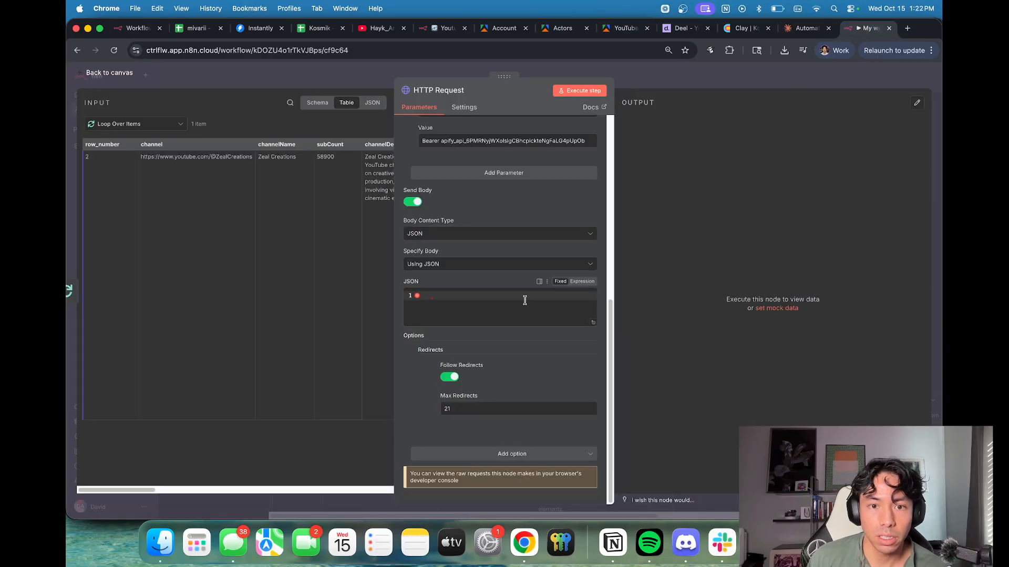
pyautogui.click(593, 322)
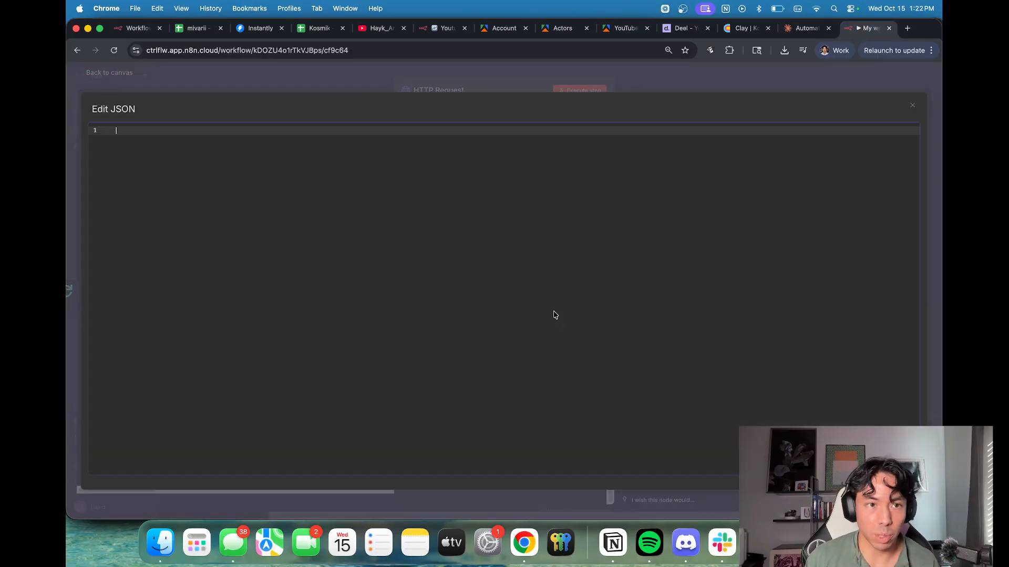
pyautogui.press('super+v')
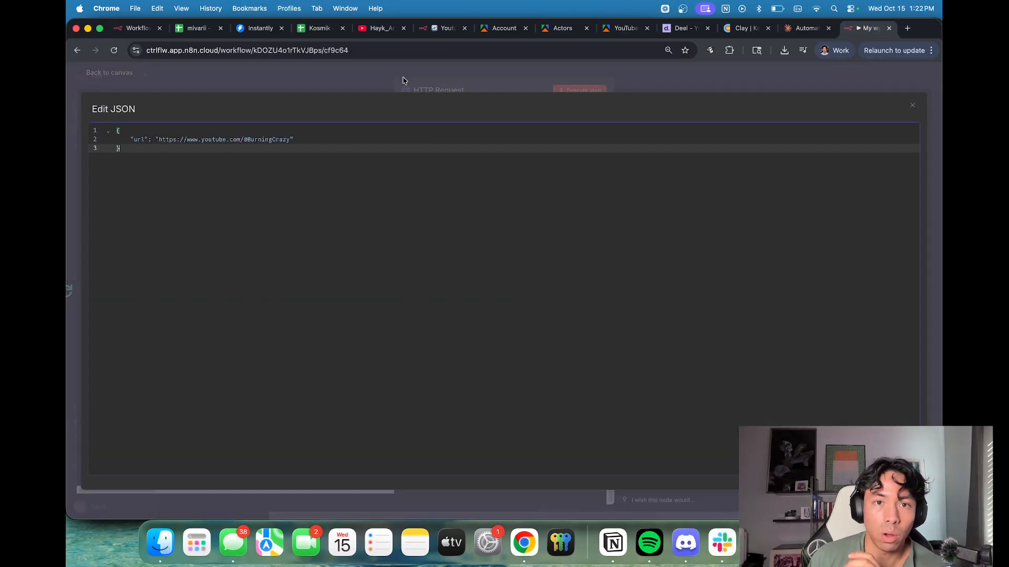
pyautogui.click(405, 82)
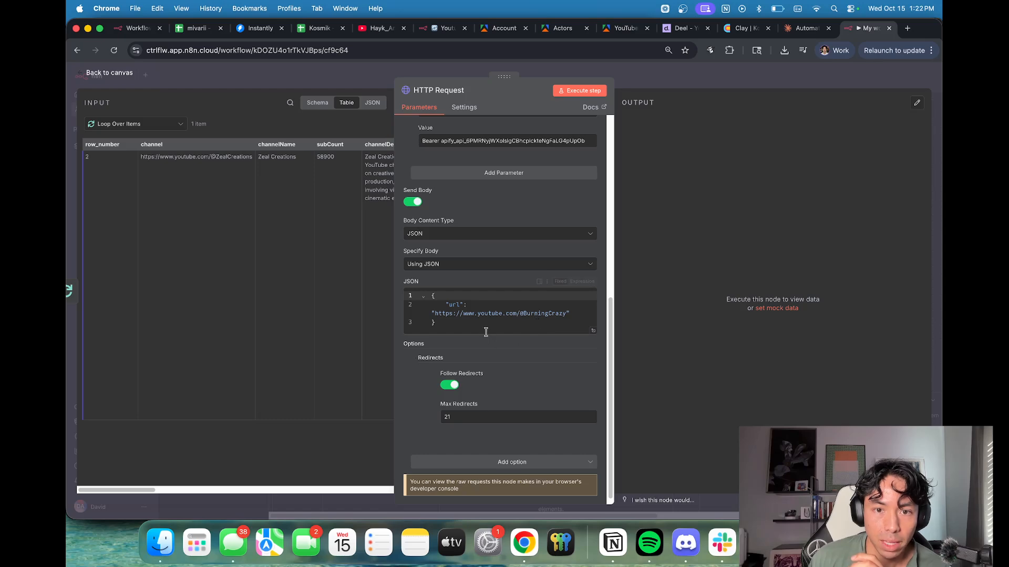
# Step: Remove the sample YouTube channel address from the url value in the JSON body, keeping the quotes
pyautogui.click(593, 330)
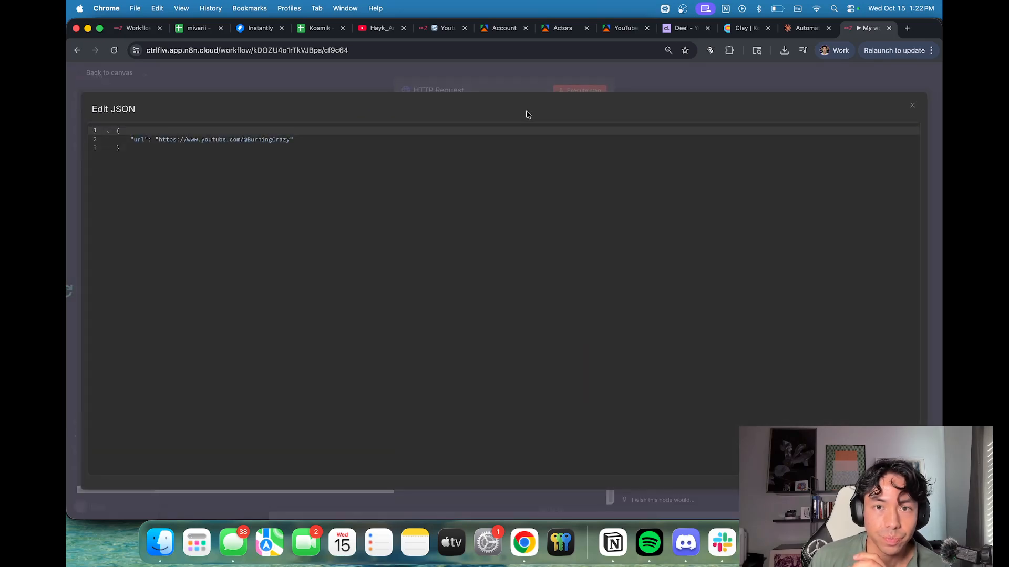
pyautogui.click(517, 92)
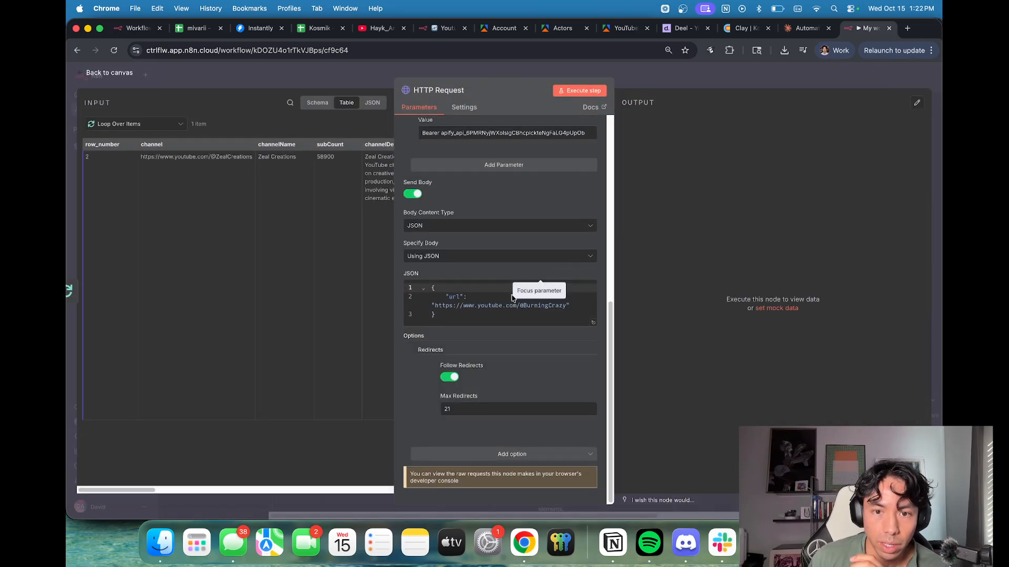
pyautogui.moveTo(519, 306); pyautogui.dragTo(568, 306)
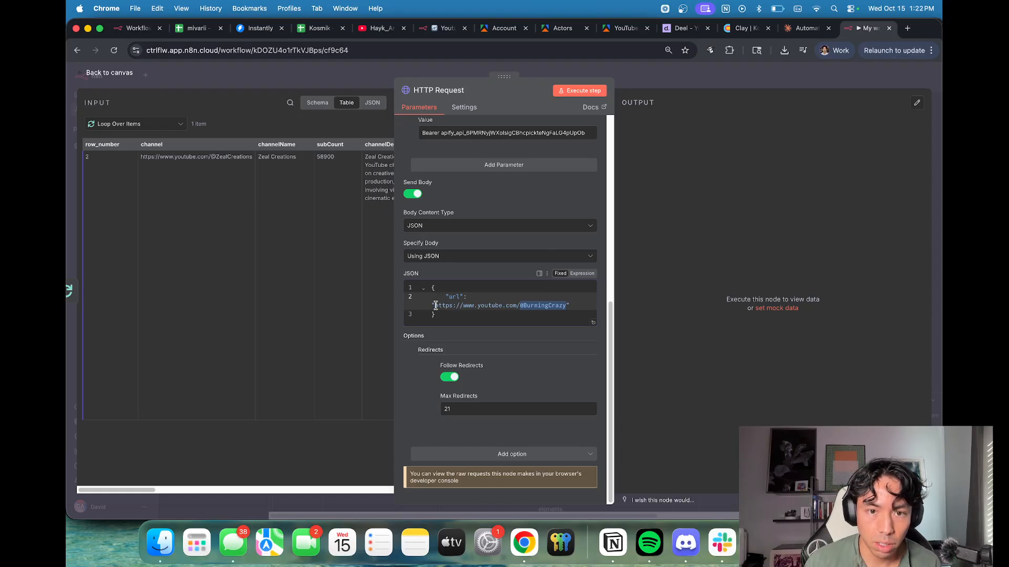
pyautogui.moveTo(436, 306); pyautogui.dragTo(567, 309)
pyautogui.press('BackSpace')
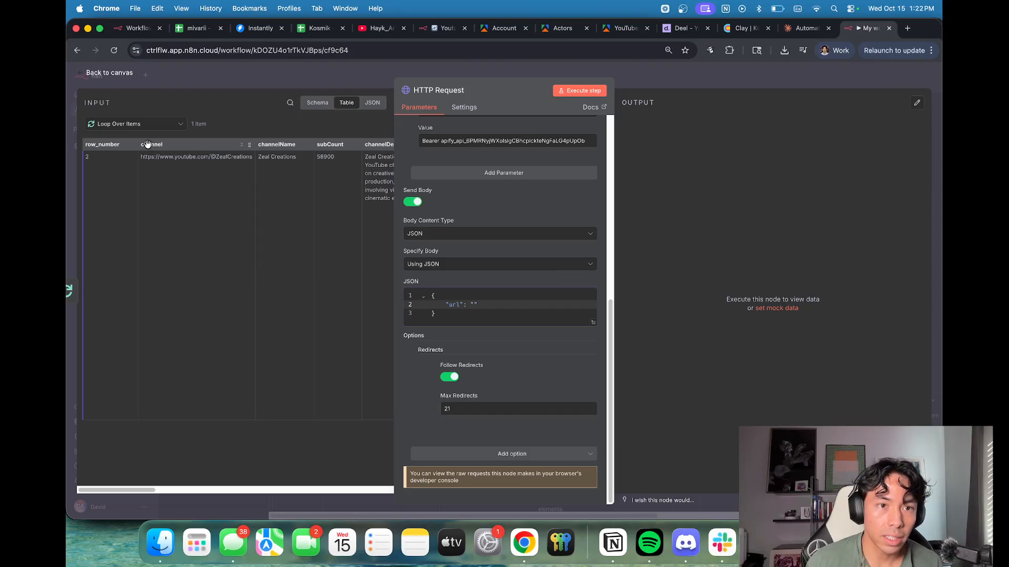
# Step: Map the channel field from Loop Over Items between the quotes of the JSON body's url value as {{ $json.channel }}
pyautogui.moveTo(147, 145); pyautogui.dragTo(474, 306)
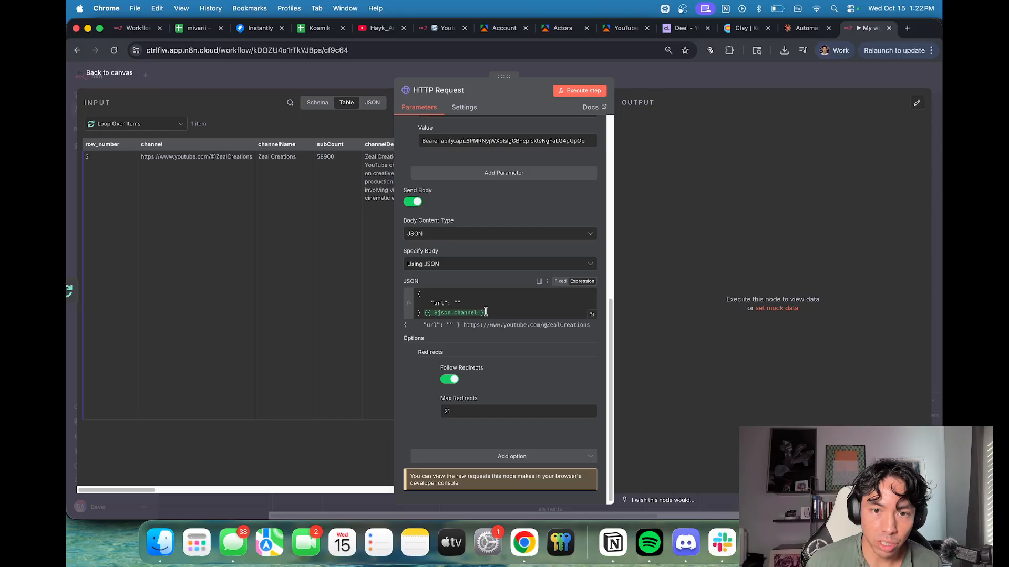
pyautogui.click(591, 314)
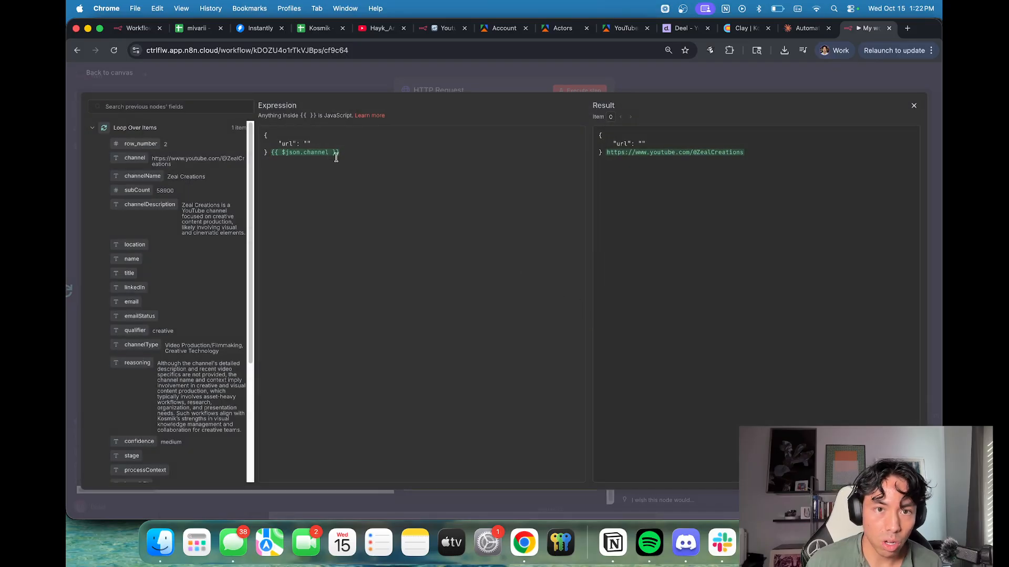
pyautogui.moveTo(339, 156); pyautogui.dragTo(308, 153)
pyautogui.press('BackSpace')
pyautogui.press('BackSpace')
pyautogui.press('BackSpace')
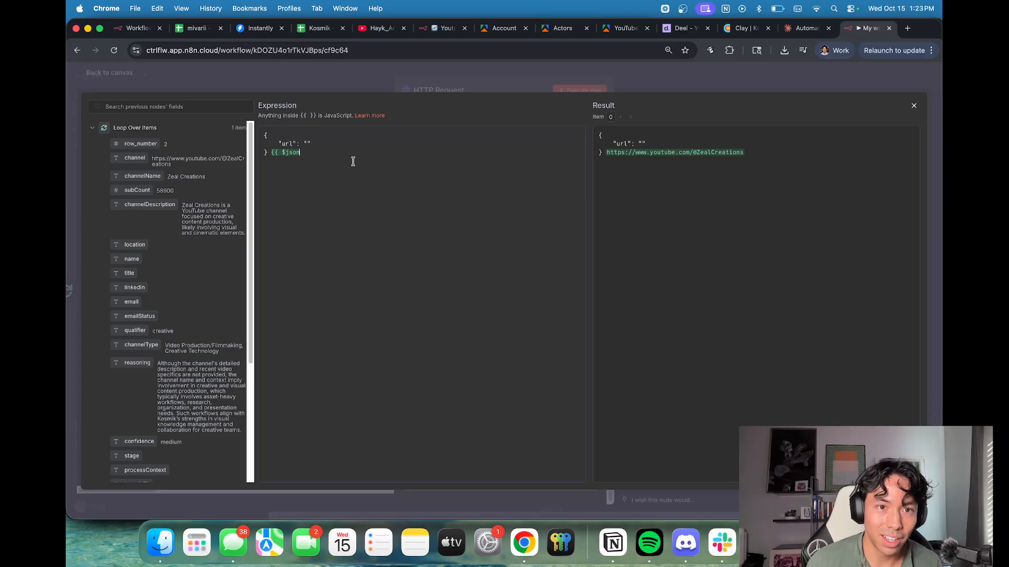
pyautogui.press('BackSpace')
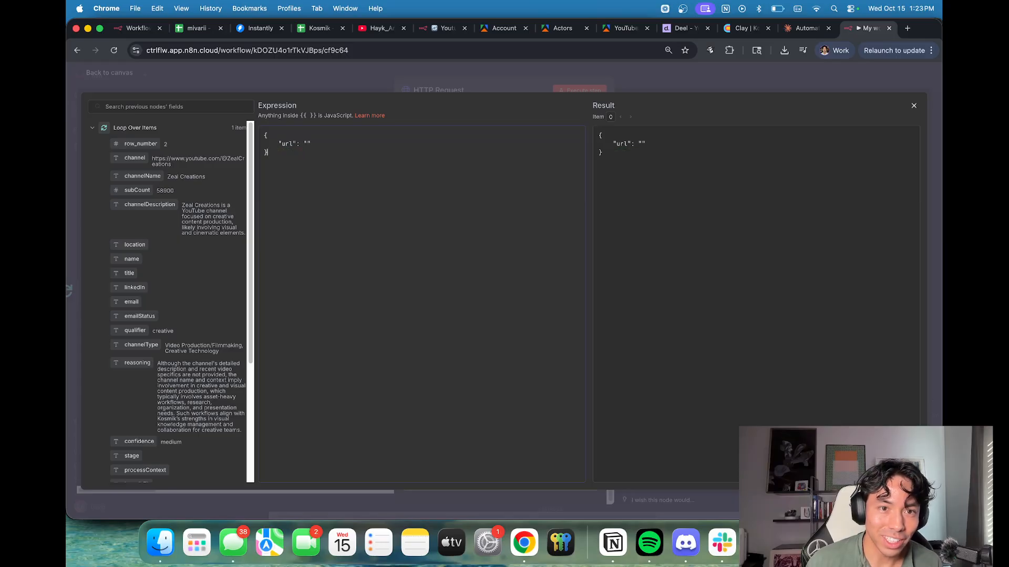
pyautogui.moveTo(134, 158); pyautogui.dragTo(307, 144)
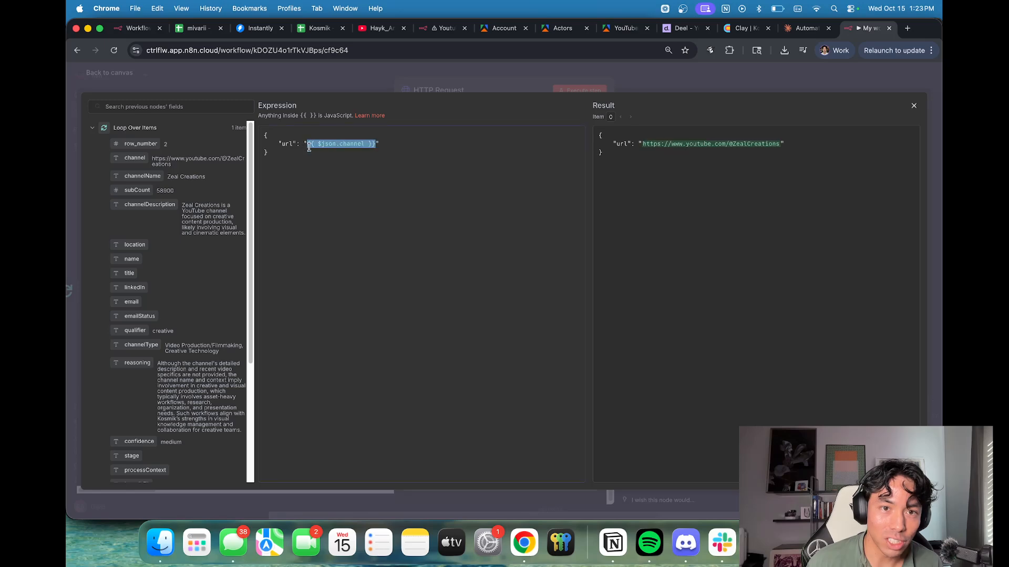
pyautogui.click(640, 93)
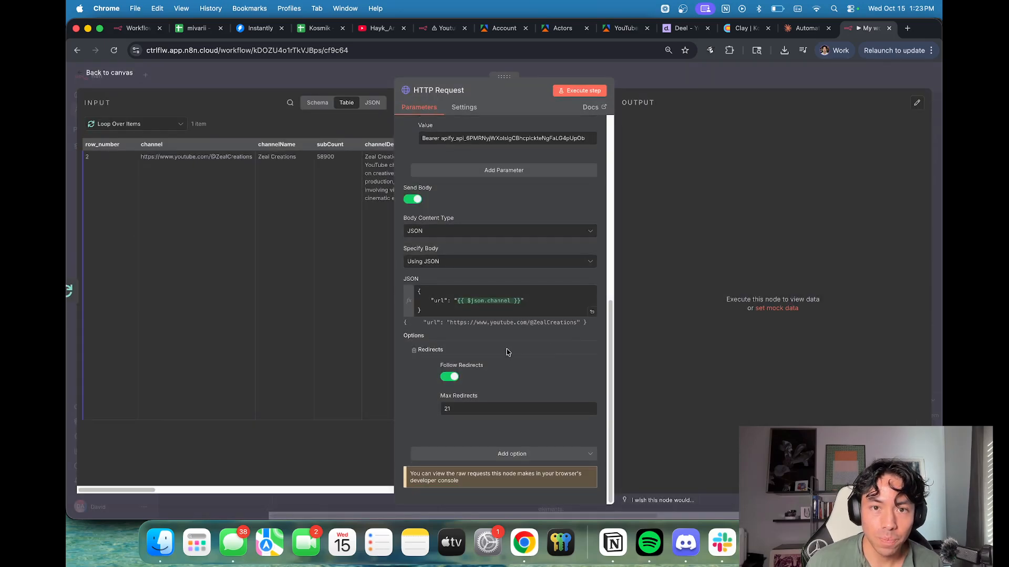
# Step: Review the HTTP Request settings, return to the canvas, and save and execute the whole workflow to test the request
pyautogui.scroll(5, 506, 350)
pyautogui.scroll(-6, 507, 365)
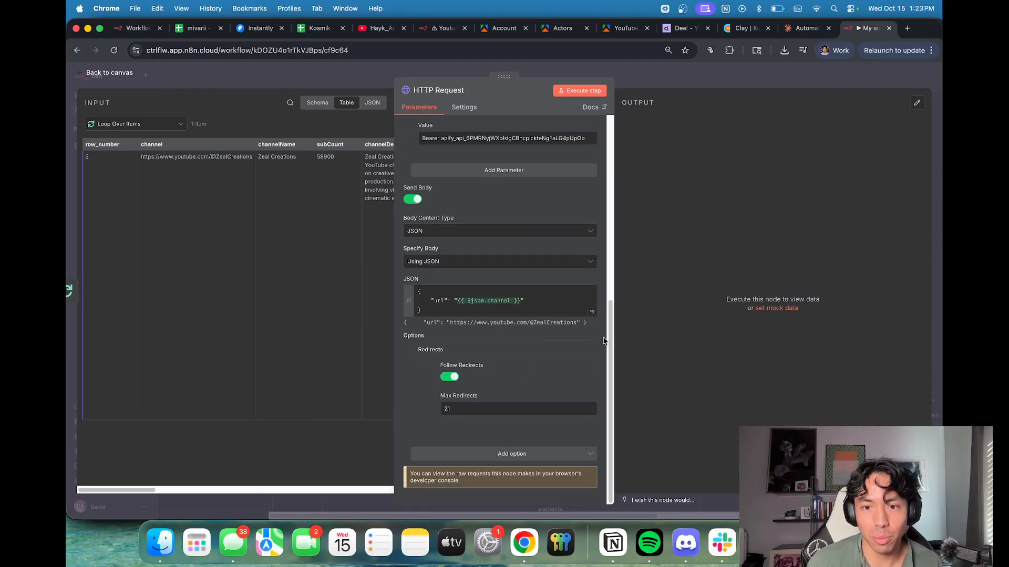
pyautogui.moveTo(609, 335); pyautogui.dragTo(609, 306)
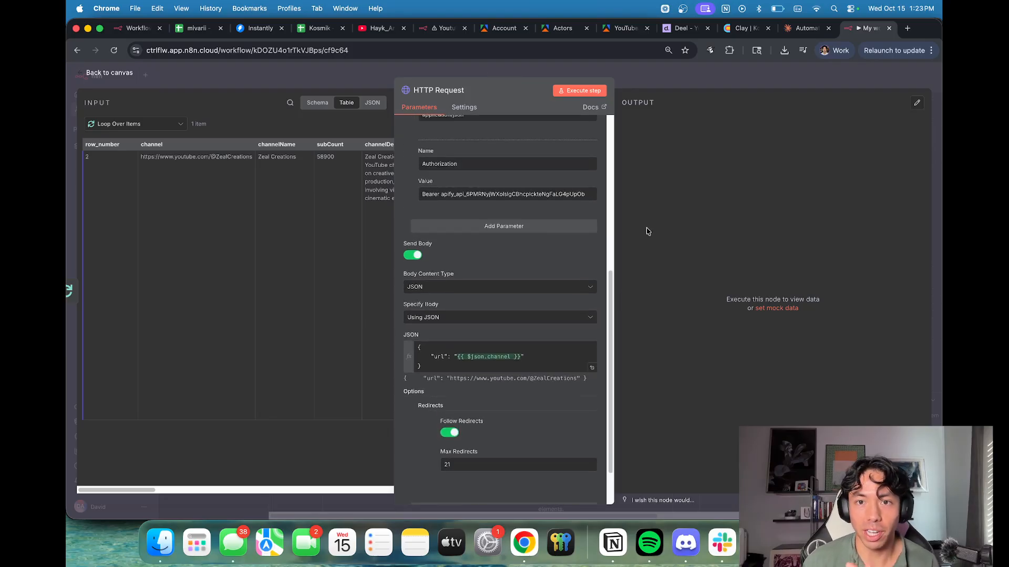
pyautogui.click(666, 81)
pyautogui.click(796, 80)
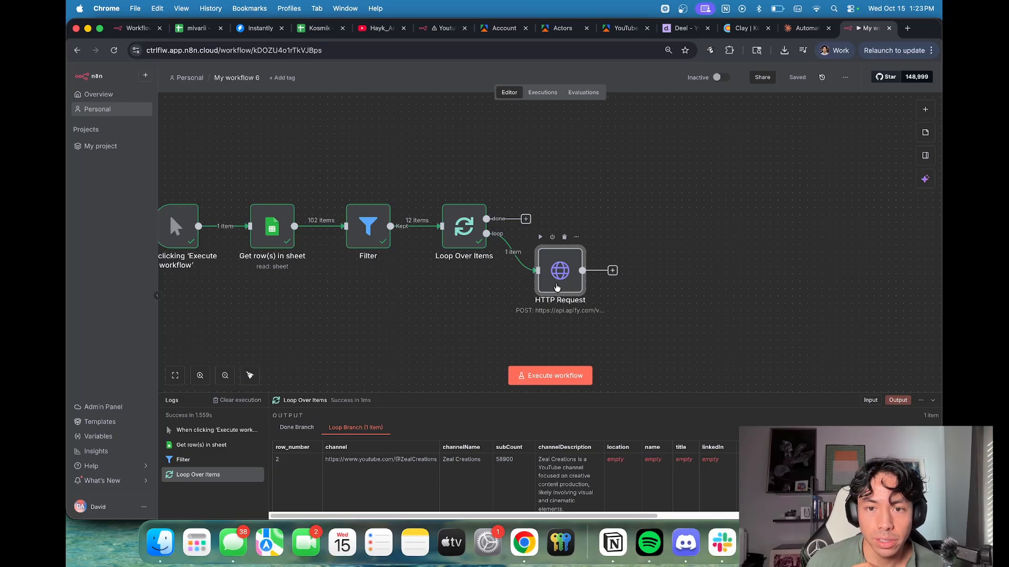
pyautogui.click(549, 374)
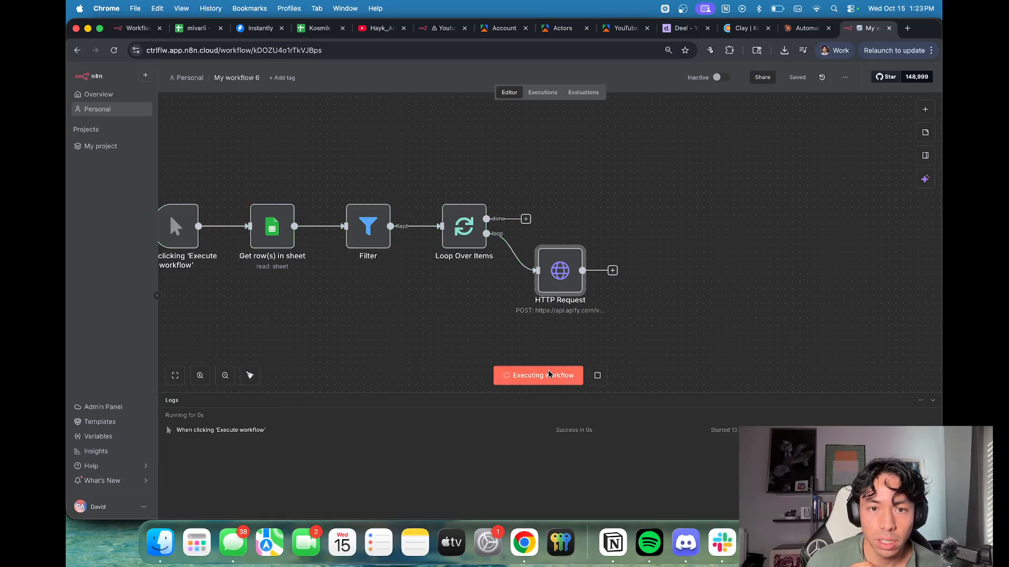
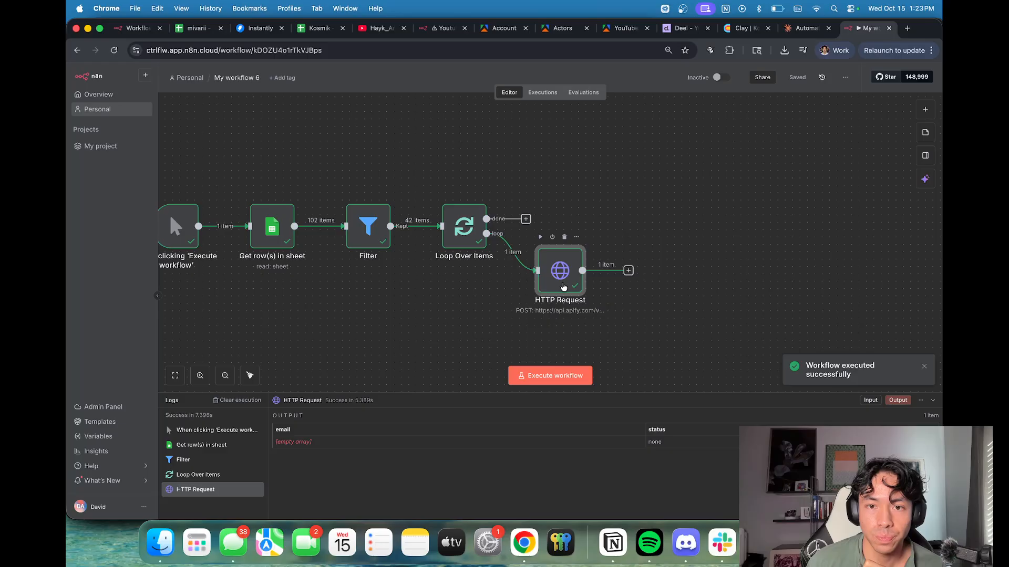
# Step: Set the HTTP Request node's On Error to Continue (using error output), align it with Loop Over Items and save the workflow
pyautogui.doubleClick(562, 286)
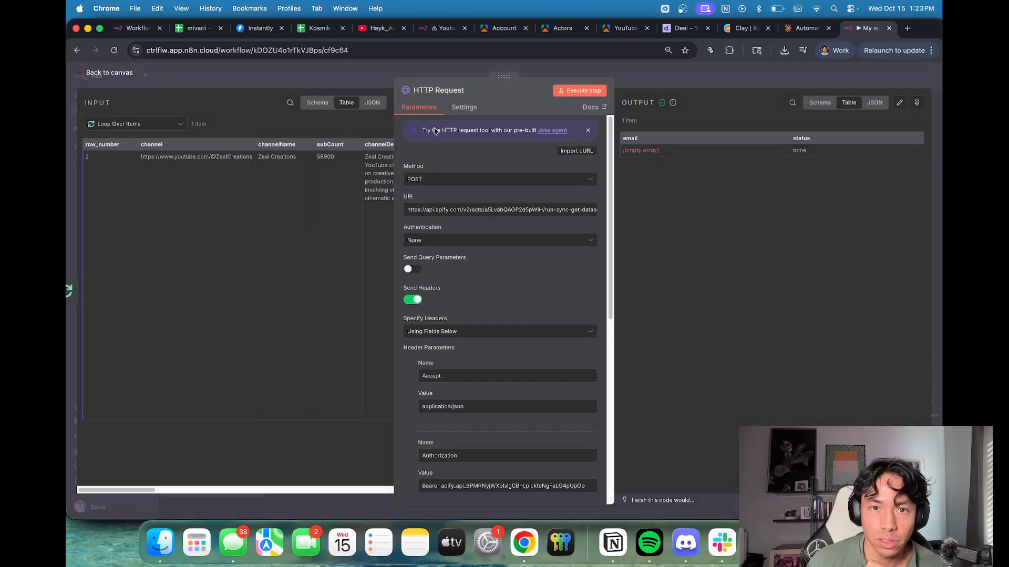
pyautogui.click(465, 107)
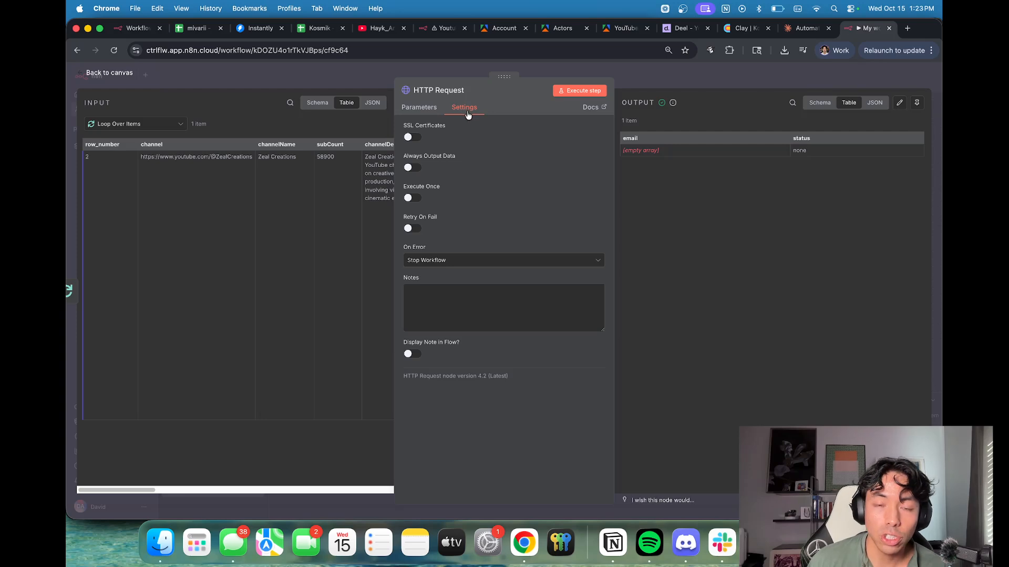
pyautogui.click(474, 260)
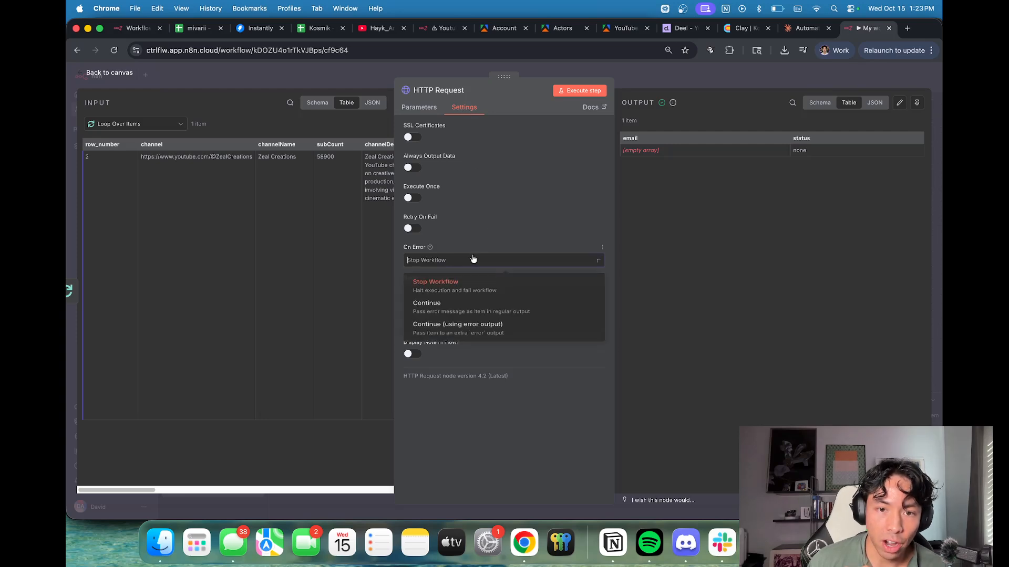
pyautogui.click(494, 339)
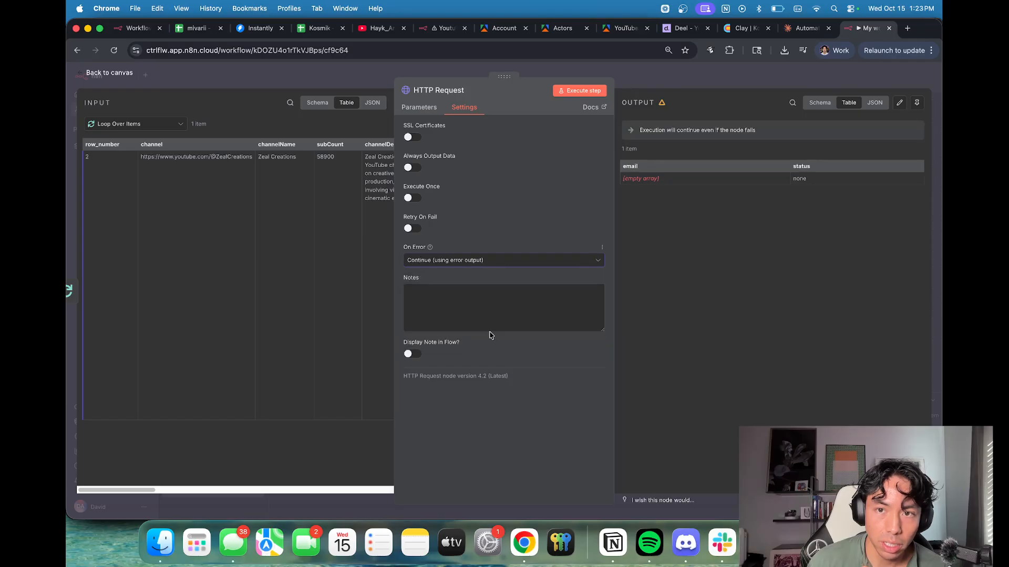
pyautogui.click(683, 83)
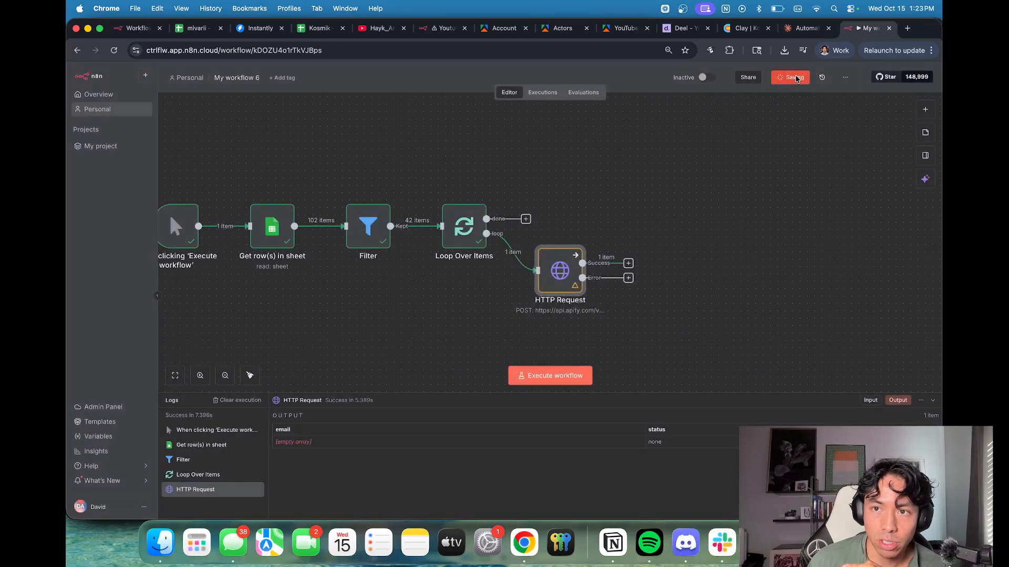
pyautogui.moveTo(560, 268); pyautogui.dragTo(597, 225)
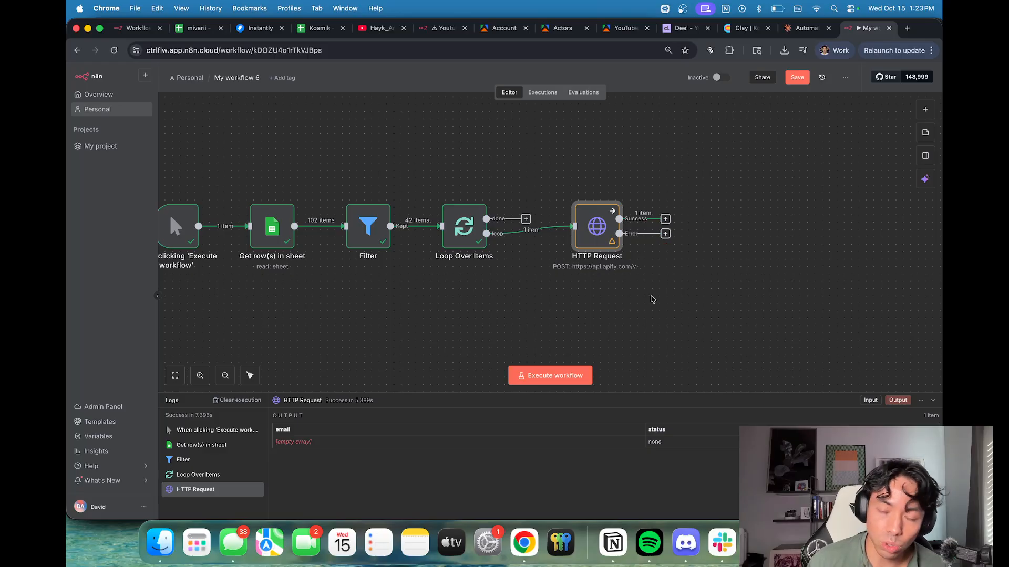
pyautogui.click(797, 79)
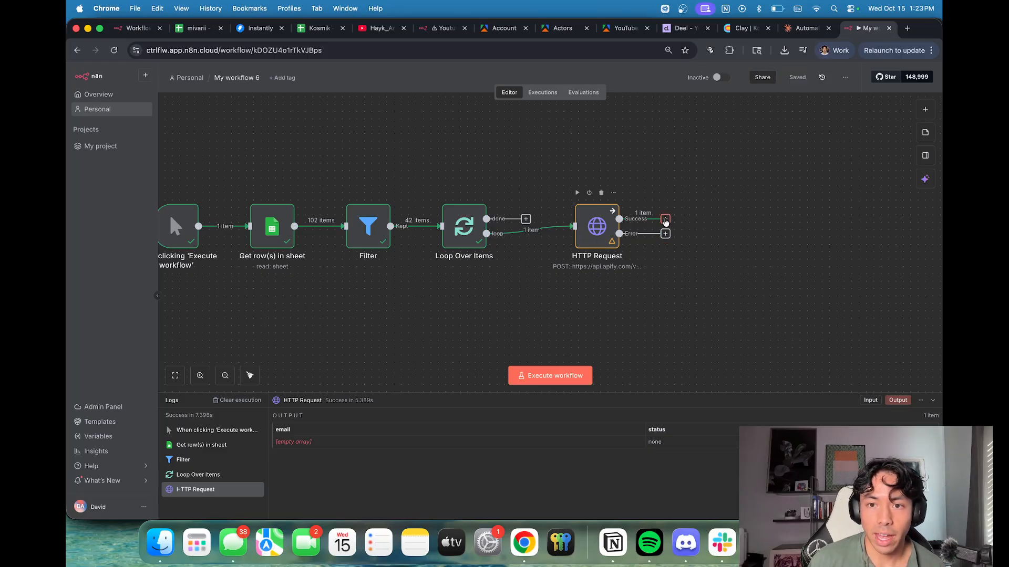
# Step: Add a Switch node to the Success output of the HTTP Request node
pyautogui.click(665, 220)
pyautogui.write('sw')
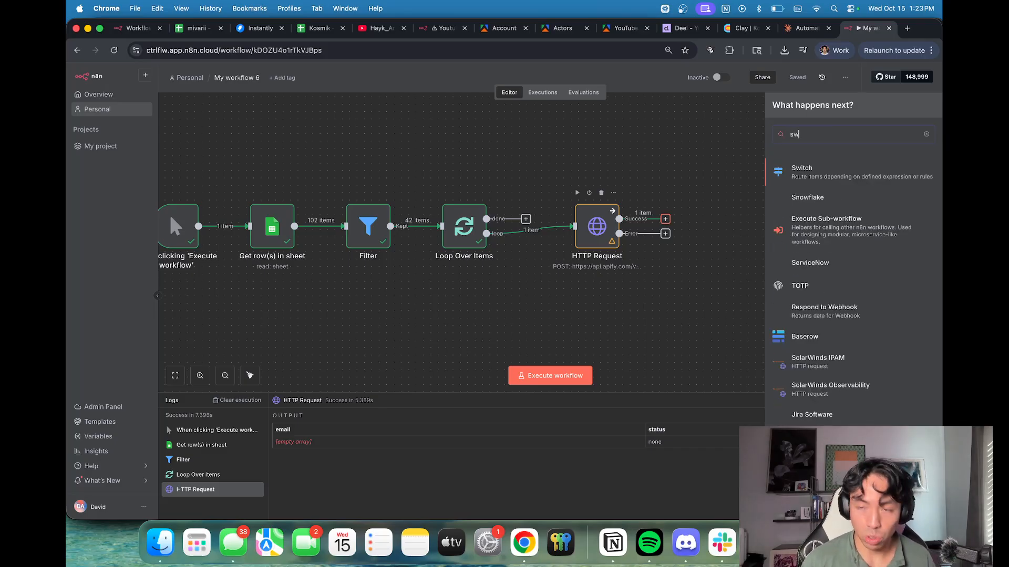
pyautogui.write('t')
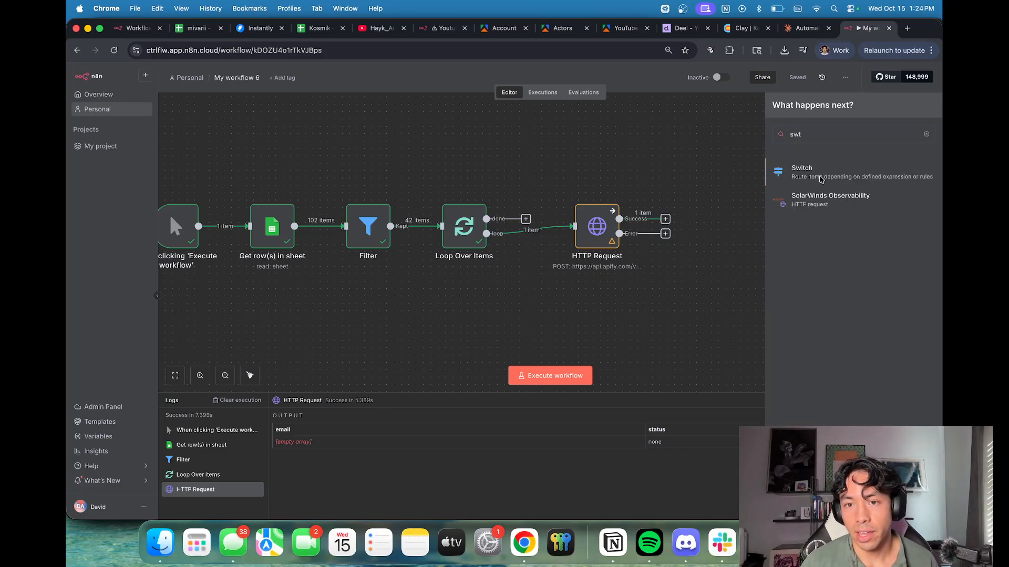
pyautogui.click(821, 180)
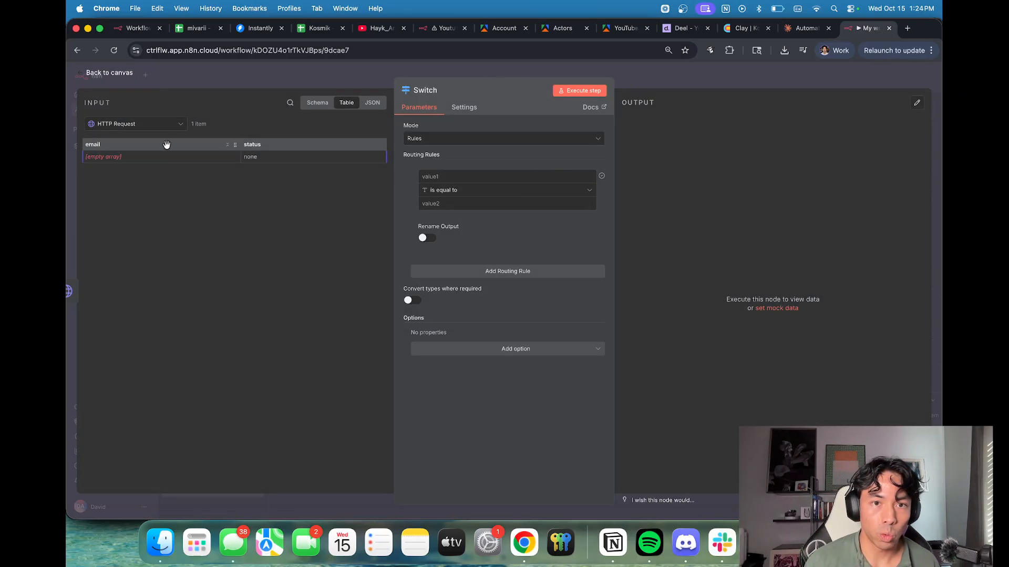
# Step: Set the Switch's first routing rule to {{ $json.status }} is equal to none and rename its output to "not found"
pyautogui.moveTo(256, 145); pyautogui.dragTo(431, 177)
pyautogui.click(454, 202)
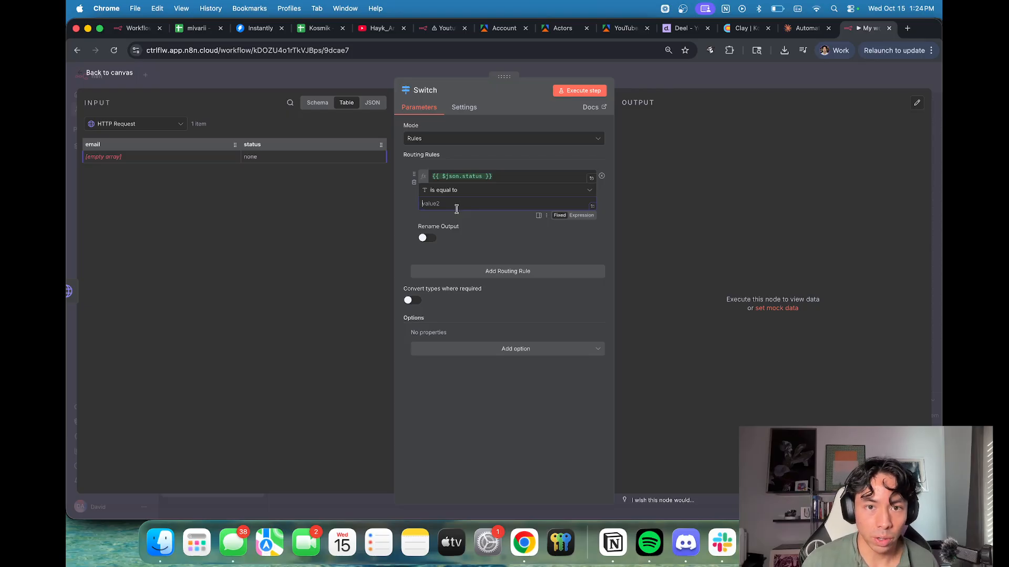
pyautogui.write('none')
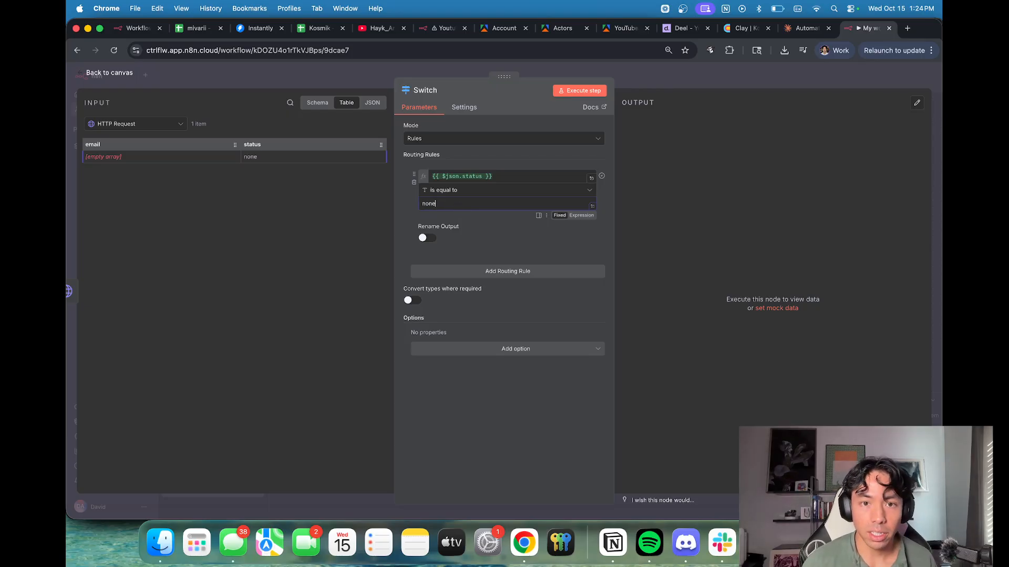
pyautogui.click(427, 238)
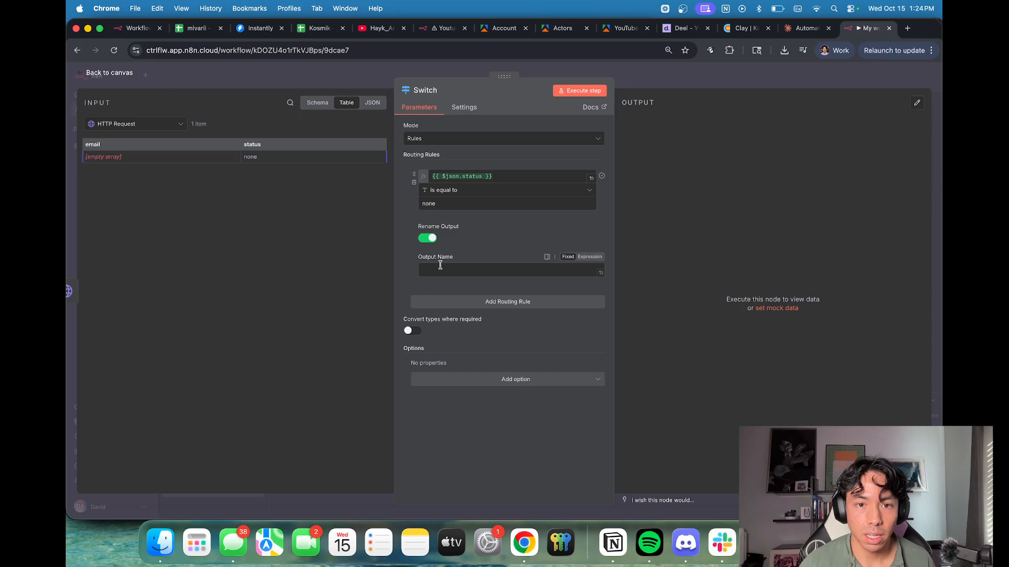
# Step: Add a second routing rule for {{ $json.status }} is equal to succ, rename its output to "succeed" and save the workflow
pyautogui.click(490, 301)
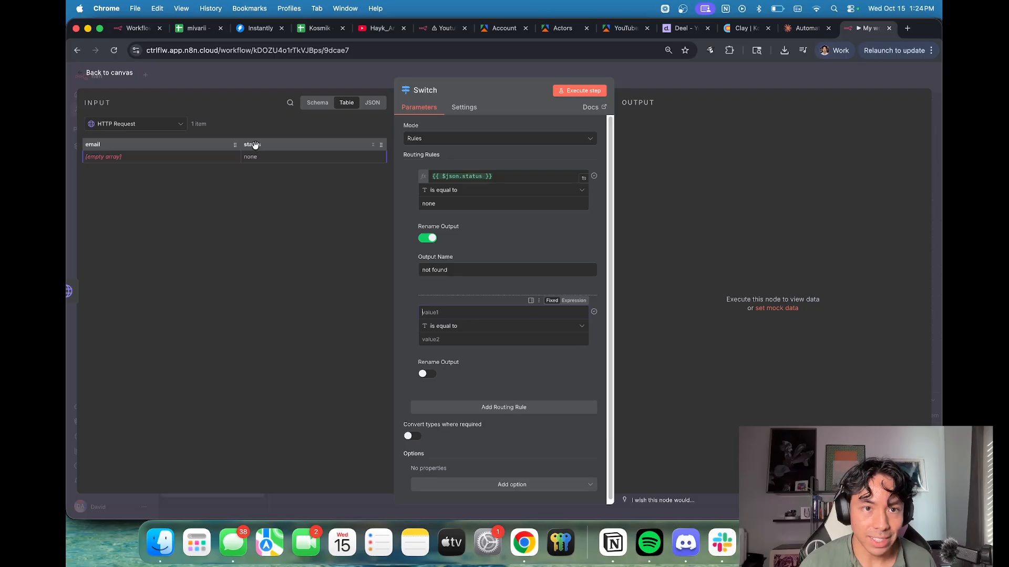
pyautogui.moveTo(258, 147); pyautogui.dragTo(450, 312)
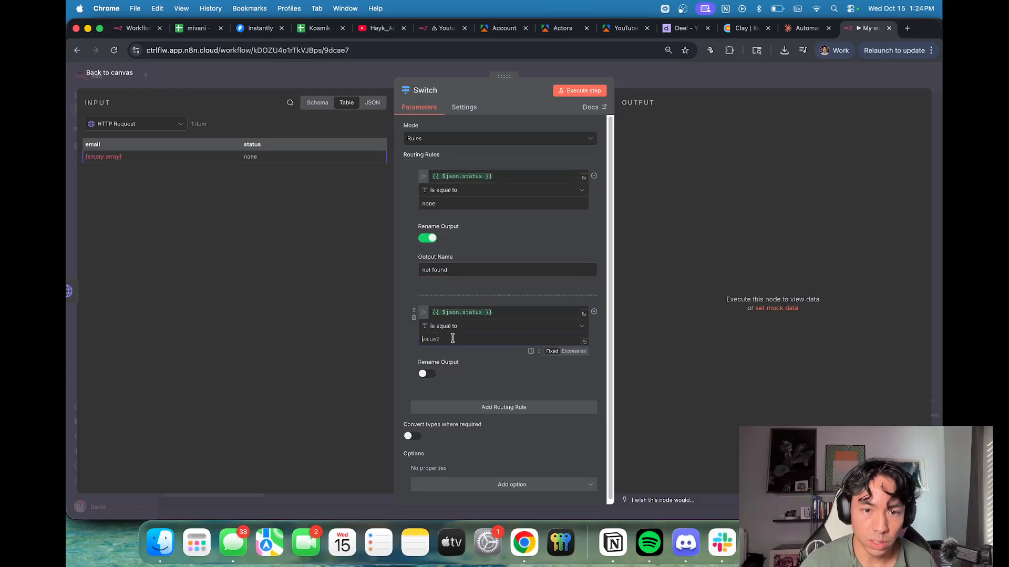
pyautogui.click(453, 339)
pyautogui.write('succ')
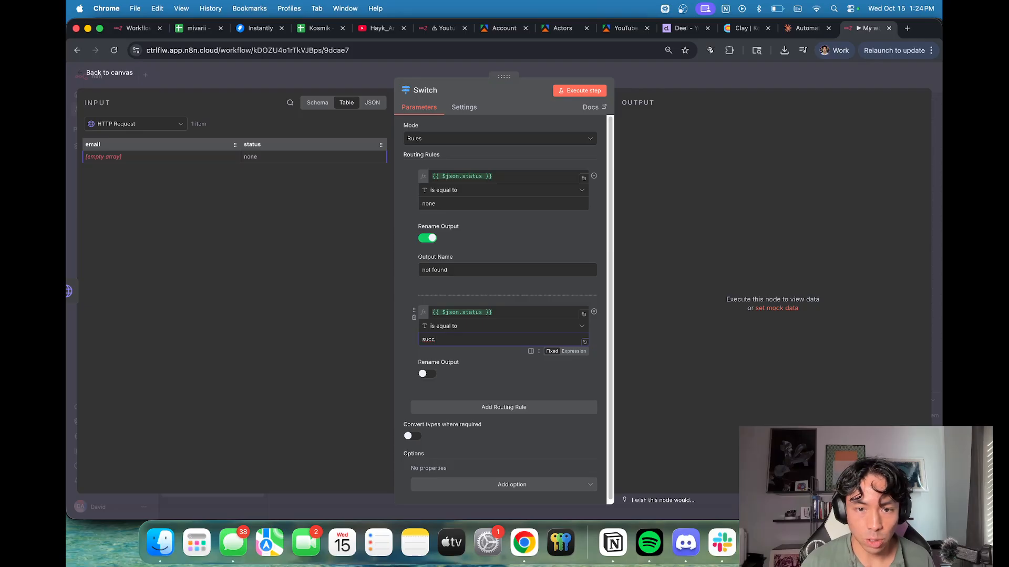
pyautogui.click(425, 374)
pyautogui.click(431, 407)
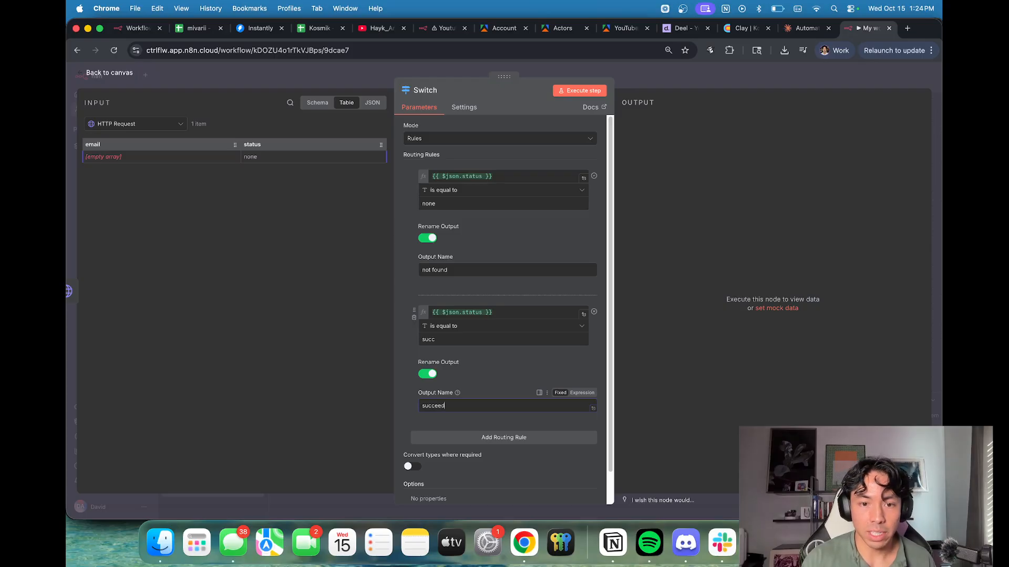
pyautogui.scroll(-1, 472, 450)
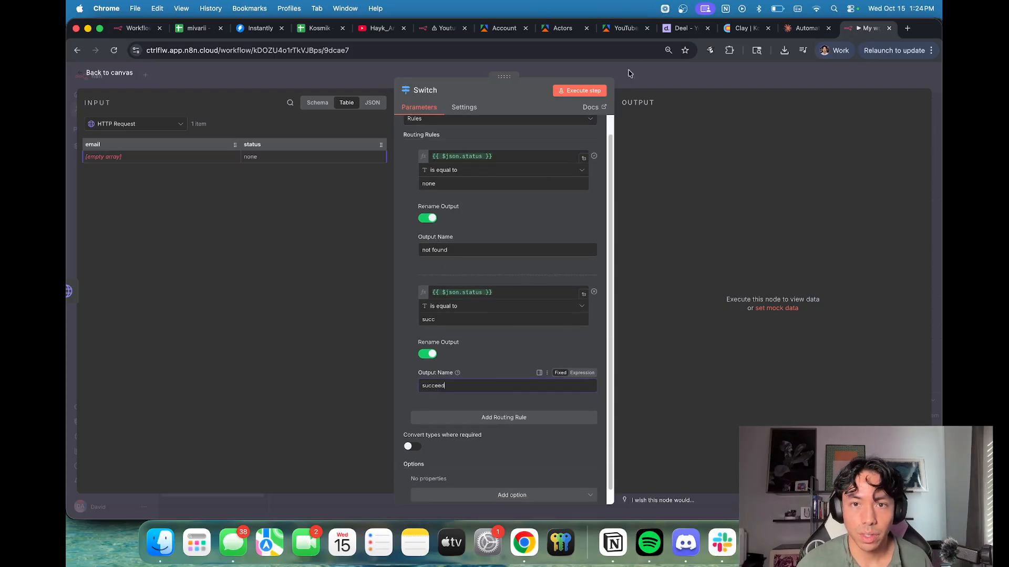
pyautogui.press('super+l')
pyautogui.click(751, 83)
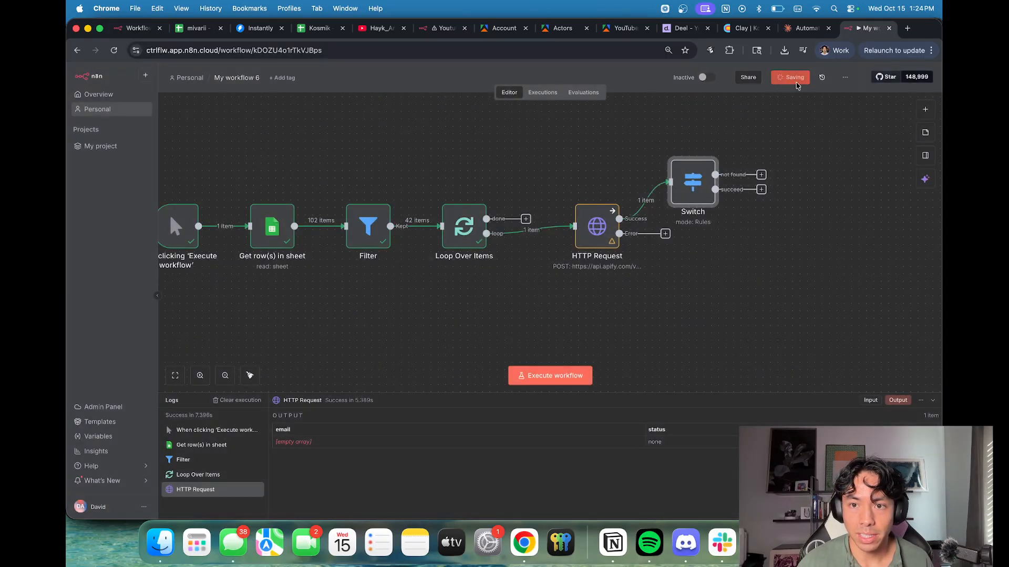
# Step: Add a Google Sheets Update row in sheet node to the Switch's "not found" output
pyautogui.click(761, 174)
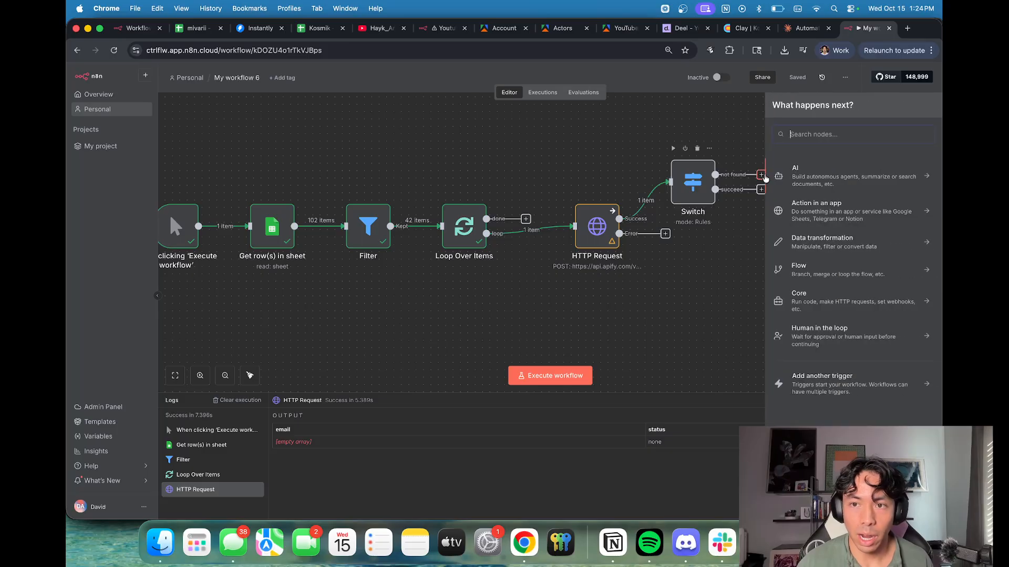
pyautogui.write('goo')
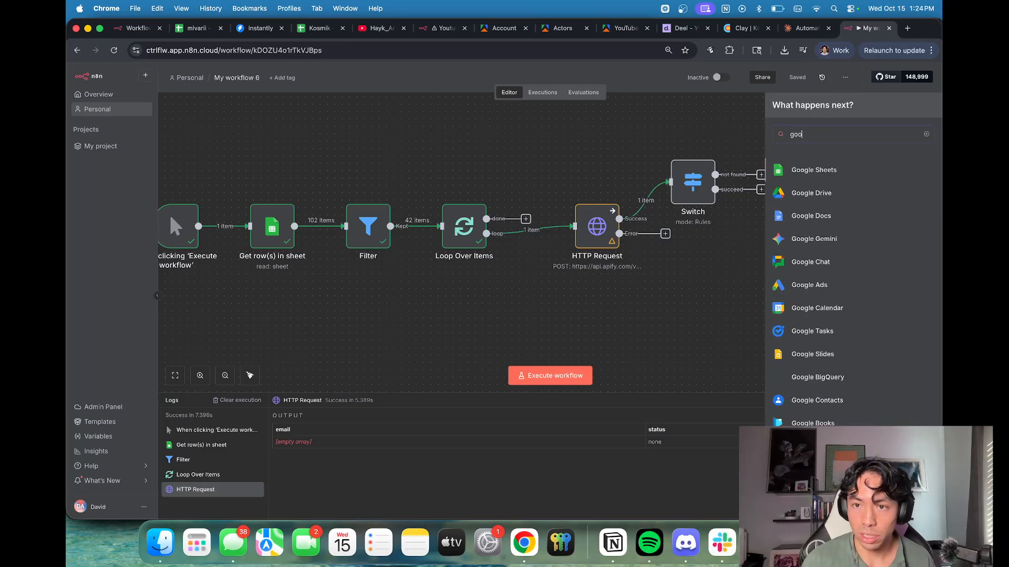
pyautogui.click(777, 173)
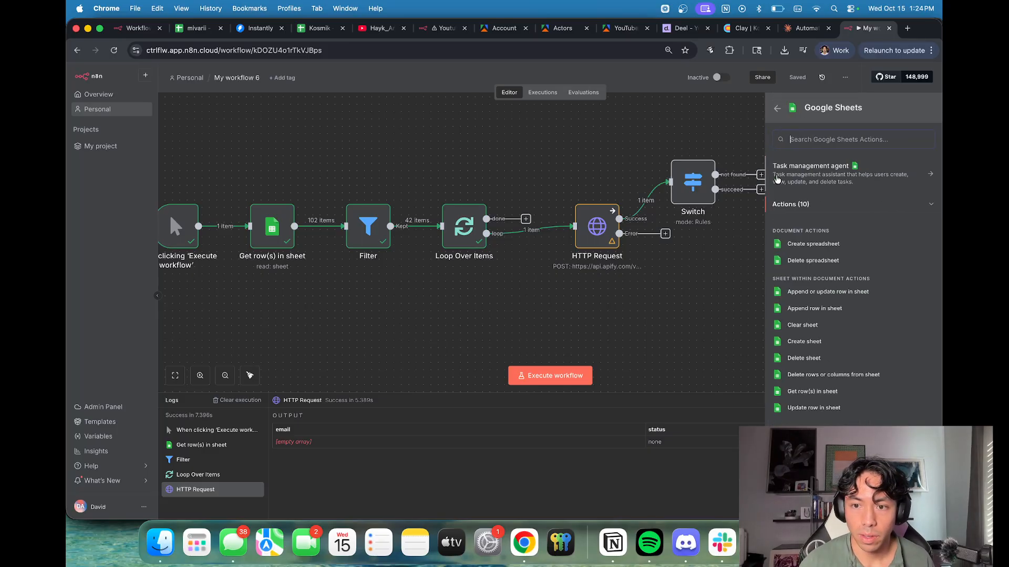
pyautogui.click(819, 408)
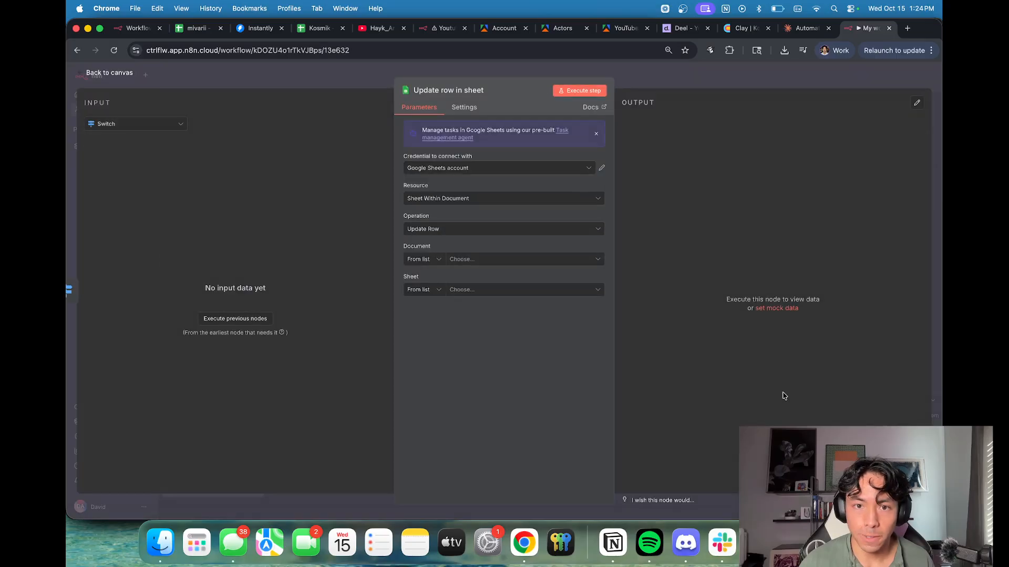
# Step: Change the Update row in sheet node's credential to the ctrlflw Google Sheets account
pyautogui.click(508, 260)
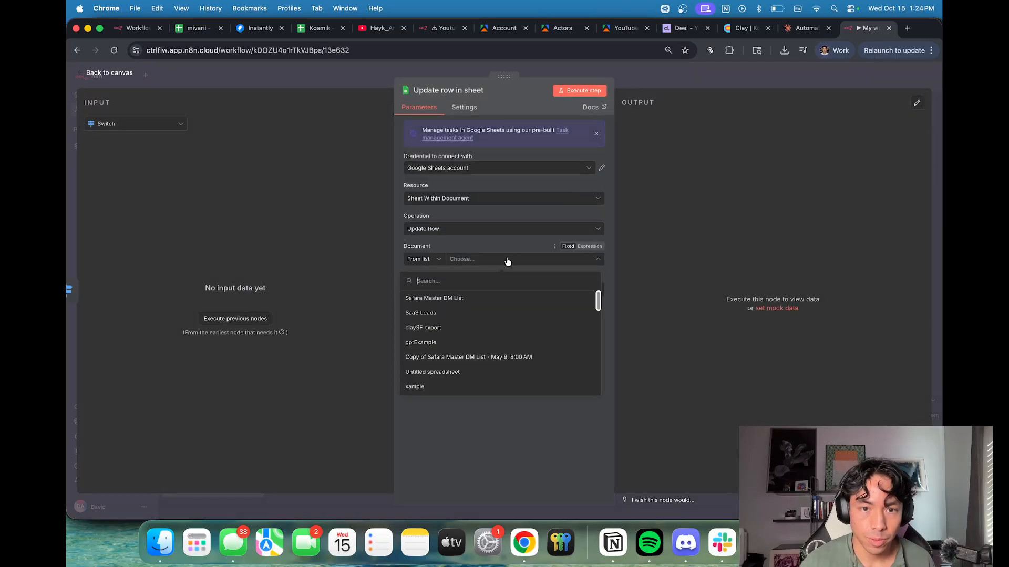
pyautogui.click(492, 169)
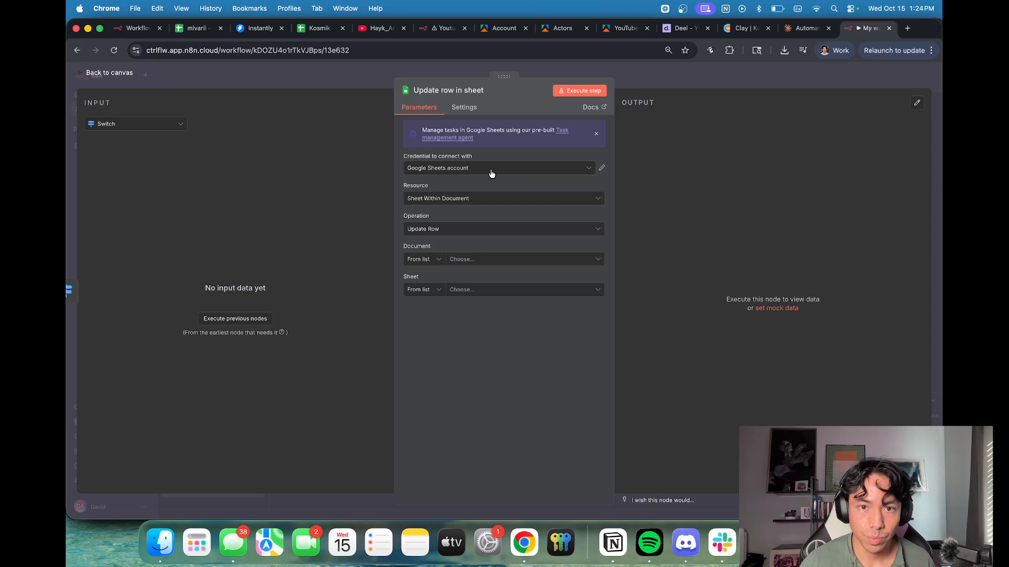
pyautogui.click(489, 192)
# Step: Set the Update row in sheet node's document to Kosmik and its sheet to YTTutorial
pyautogui.click(495, 259)
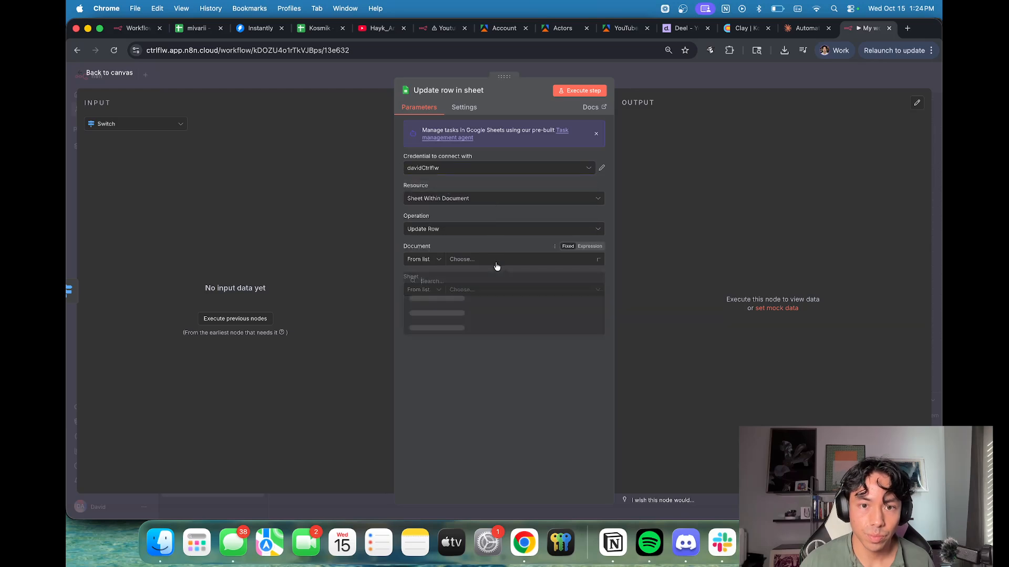
pyautogui.scroll(-2, 483, 308)
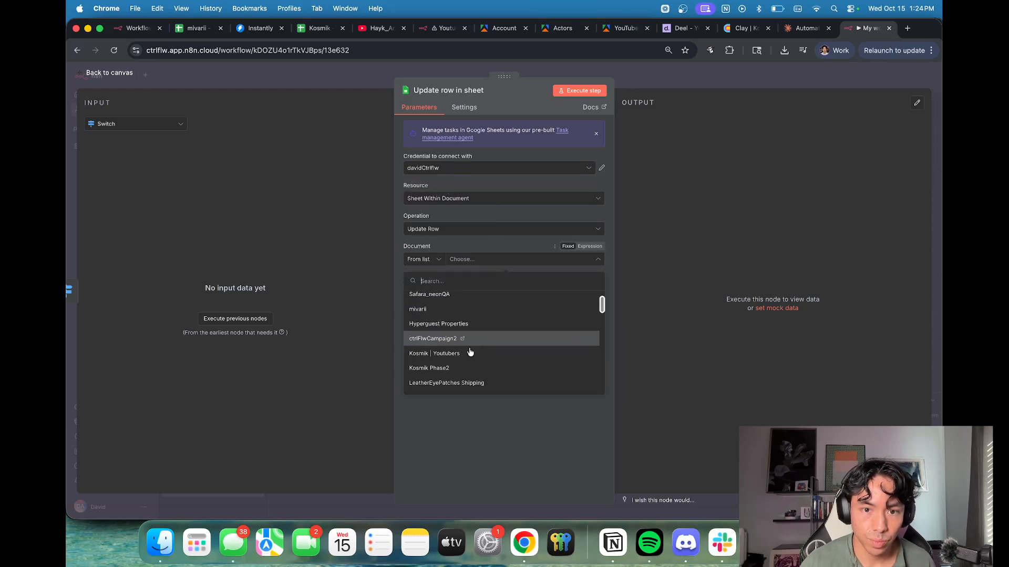
pyautogui.scroll(-3, 460, 354)
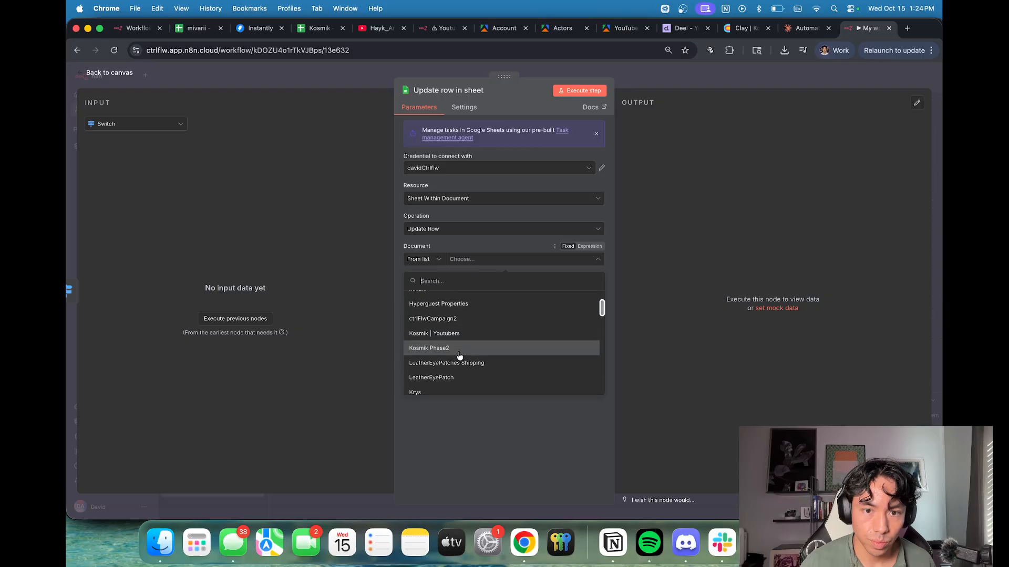
pyautogui.scroll(5, 459, 357)
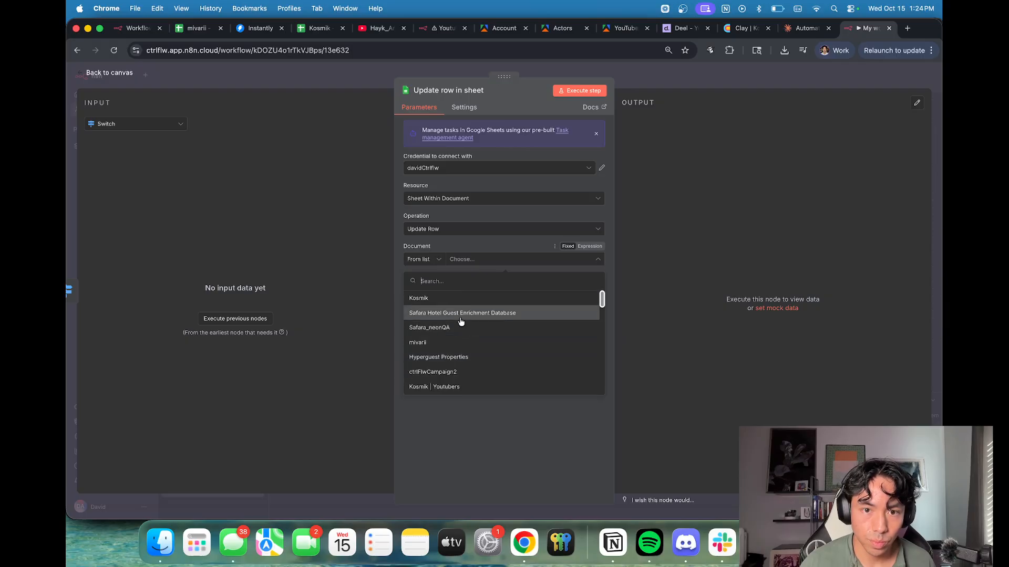
pyautogui.click(462, 295)
pyautogui.click(472, 292)
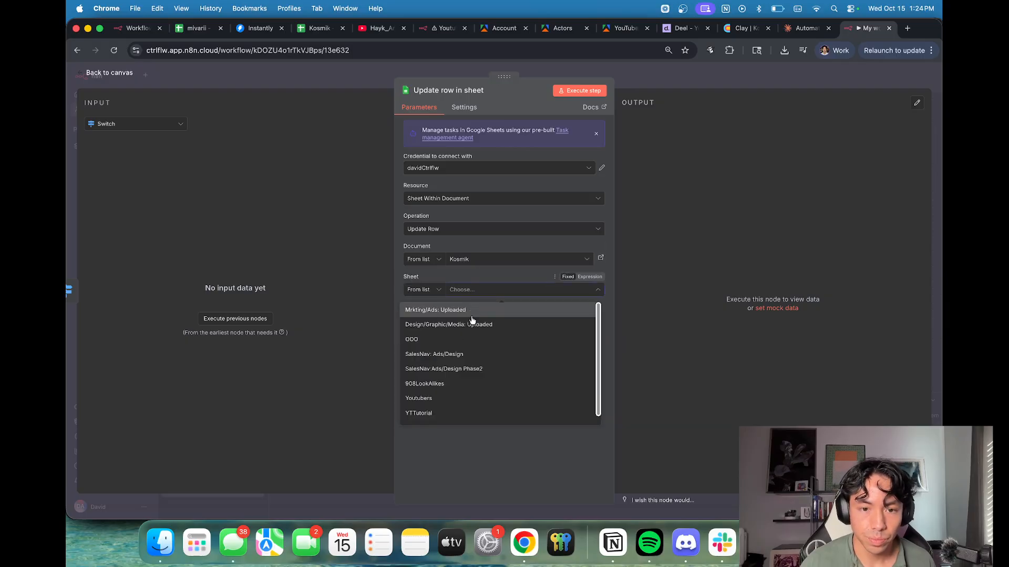
pyautogui.scroll(-1, 472, 341)
pyautogui.click(464, 402)
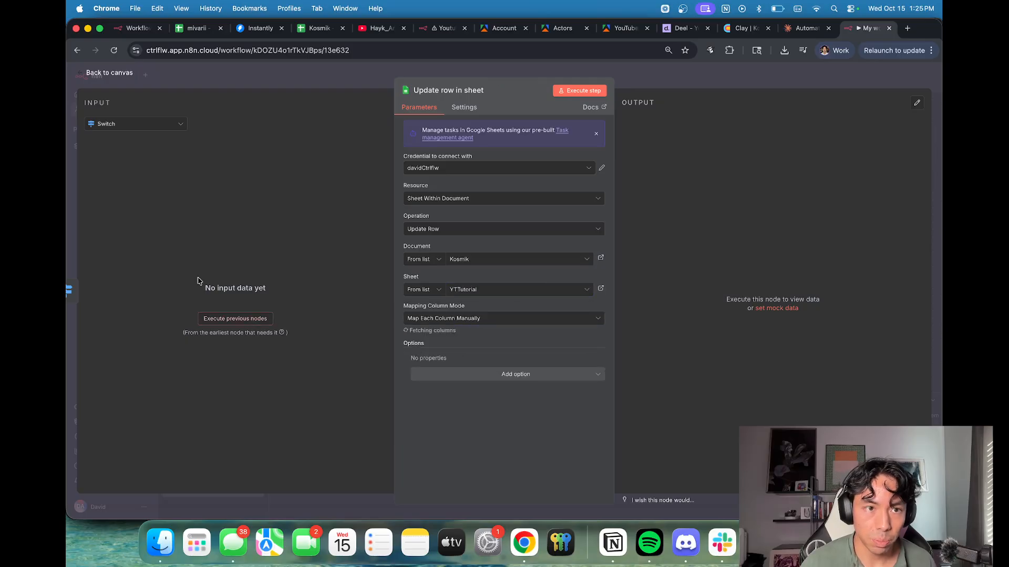
# Step: Match rows on row_number and map the matching value to row_number from the Loop Over Items input
pyautogui.click(112, 125)
pyautogui.click(133, 179)
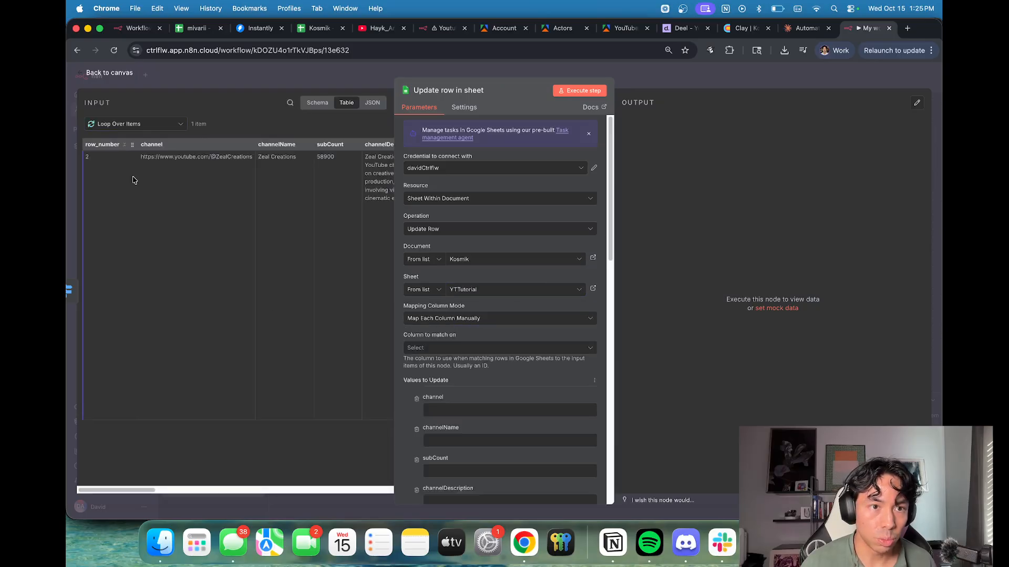
pyautogui.click(513, 349)
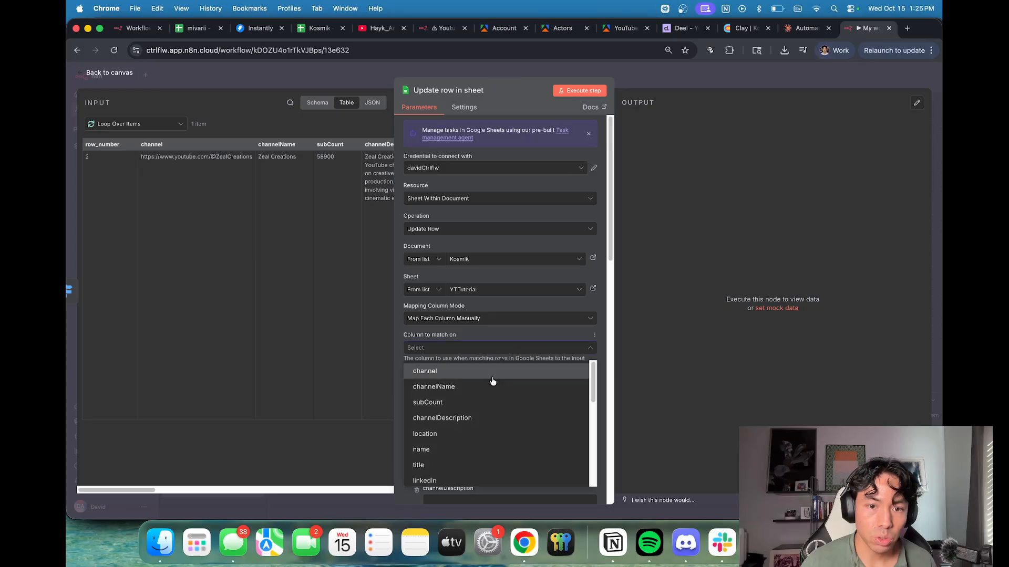
pyautogui.scroll(-3, 488, 399)
pyautogui.scroll(-5, 484, 410)
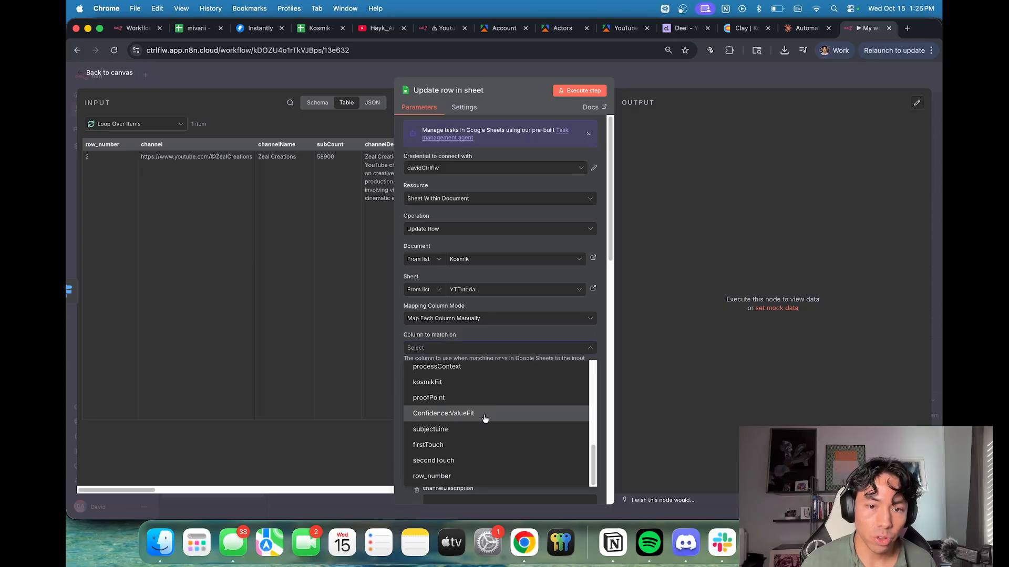
pyautogui.click(463, 479)
pyautogui.scroll(-1, 461, 422)
pyautogui.click(461, 397)
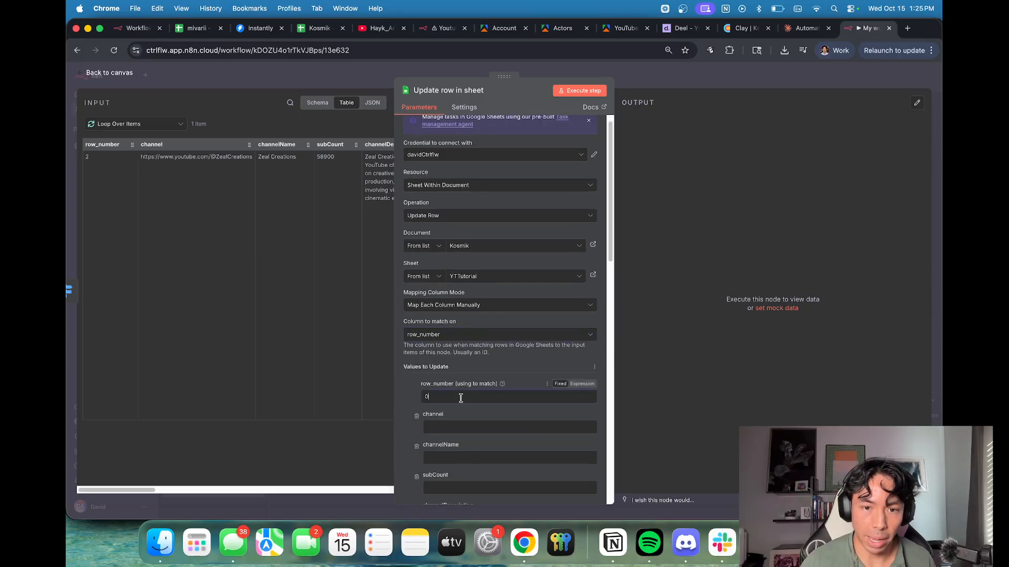
pyautogui.press('BackSpace')
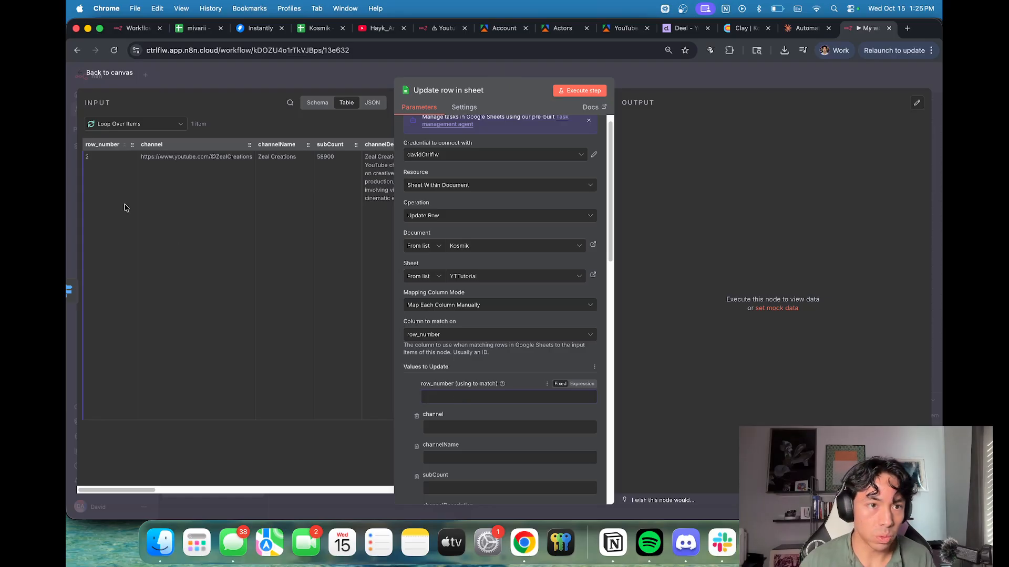
pyautogui.moveTo(104, 144); pyautogui.dragTo(462, 397)
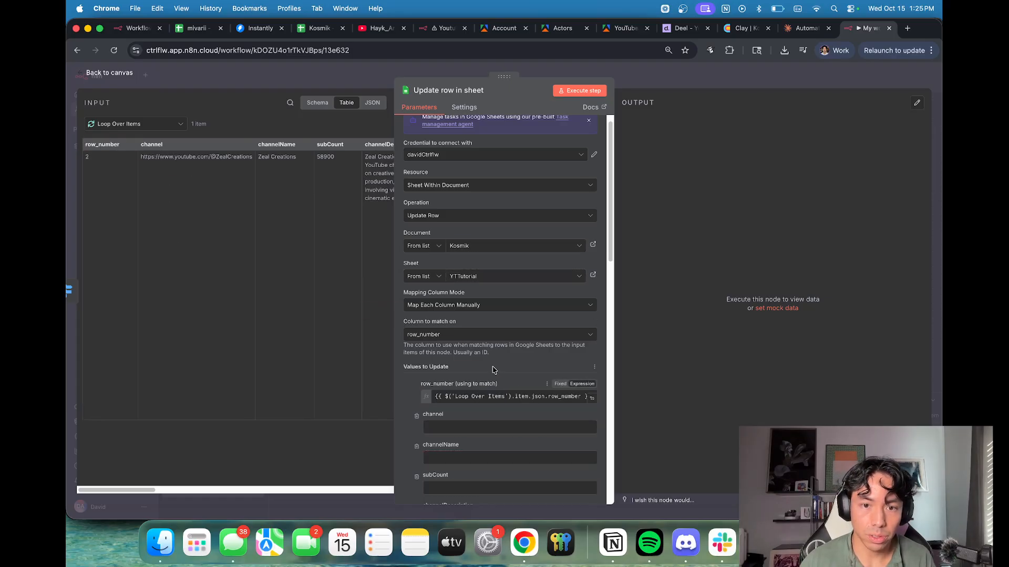
# Step: Set the emailStatus value to "not found :(" in the Update row in sheet node and save the workflow
pyautogui.scroll(-4, 494, 369)
pyautogui.scroll(-3, 473, 357)
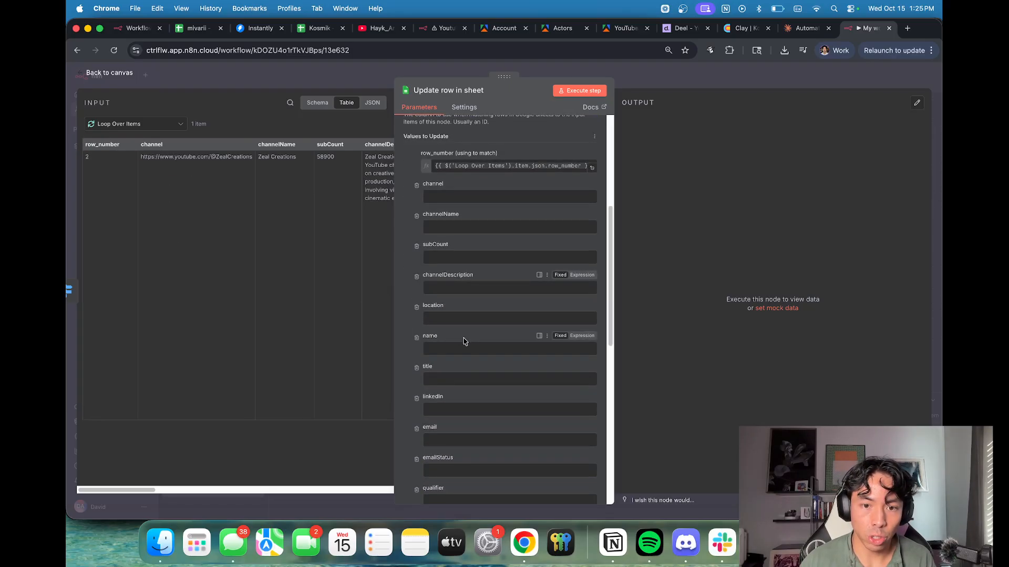
pyautogui.click(468, 439)
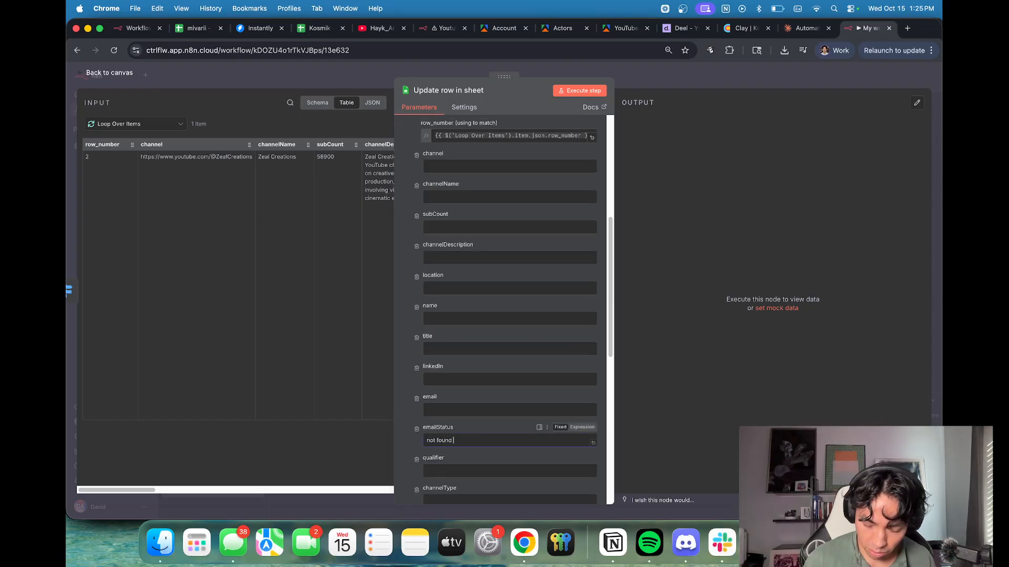
pyautogui.write('not found :(')
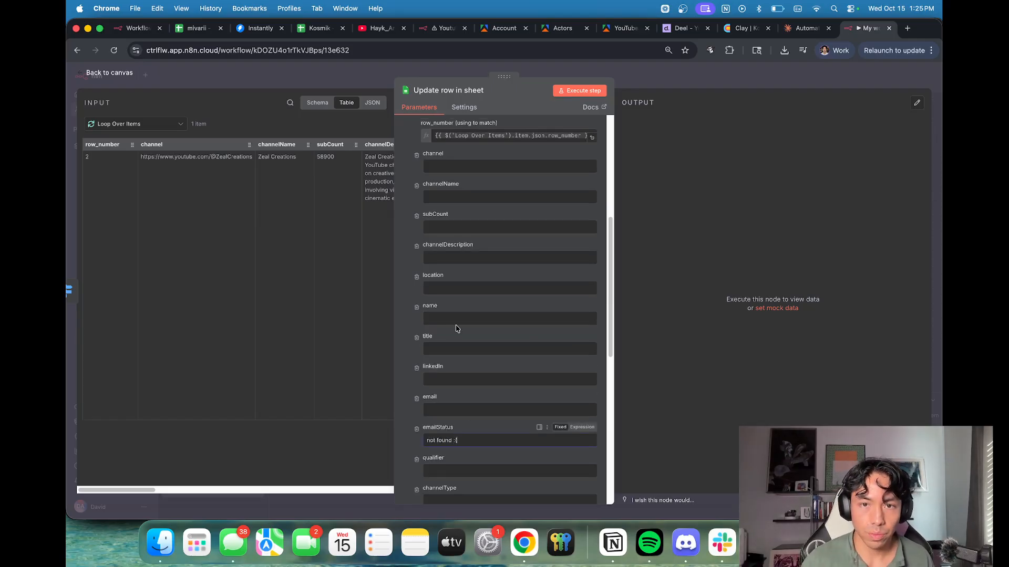
pyautogui.scroll(-5, 457, 330)
pyautogui.click(681, 80)
pyautogui.click(801, 79)
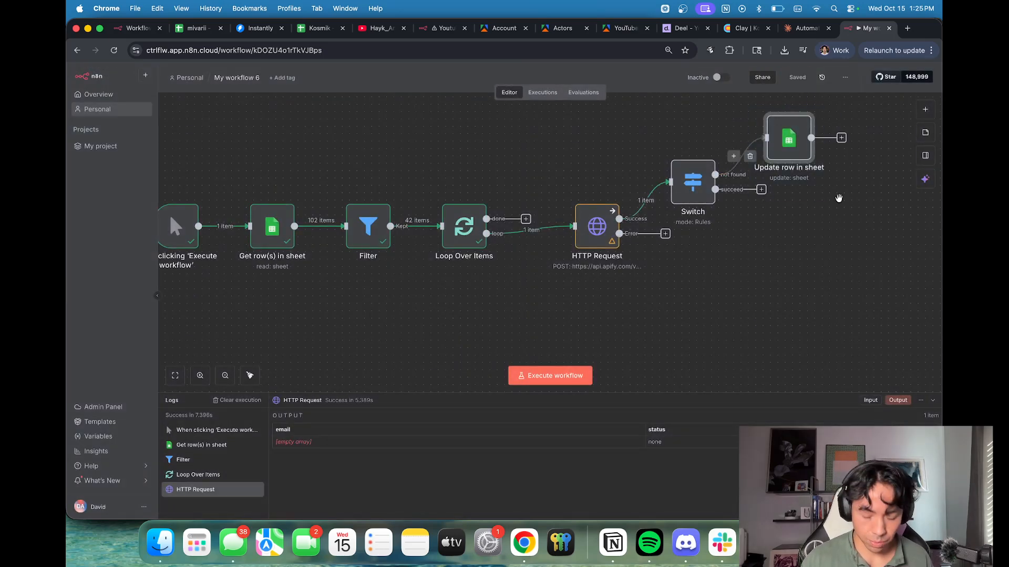
# Step: Duplicate the Update row in sheet node, place the copy unconnected below the original and save the workflow
pyautogui.press('cmd+c')
pyautogui.press('cmd+v')
pyautogui.moveTo(856, 226); pyautogui.dragTo(805, 220)
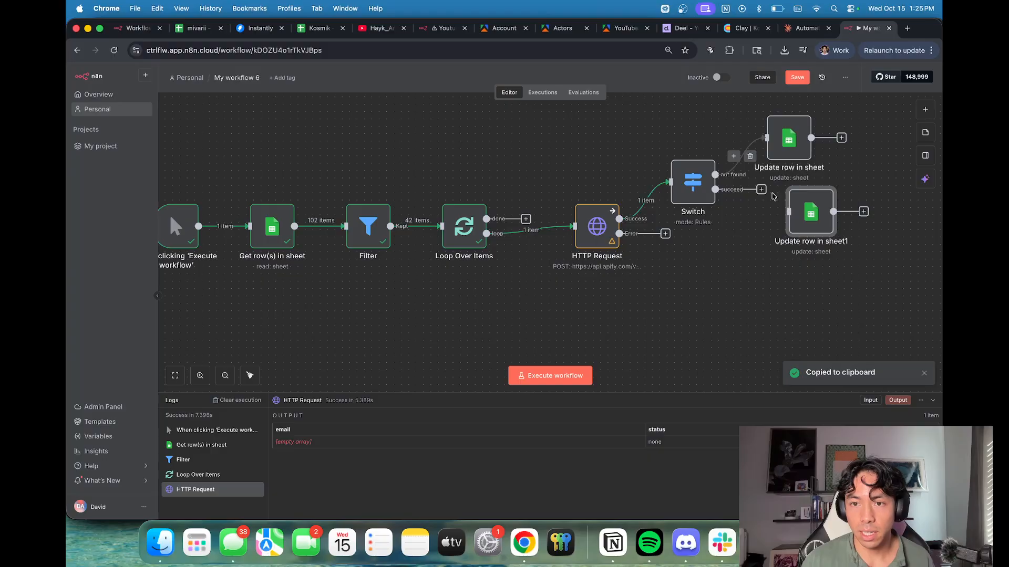
pyautogui.moveTo(760, 189); pyautogui.dragTo(788, 212)
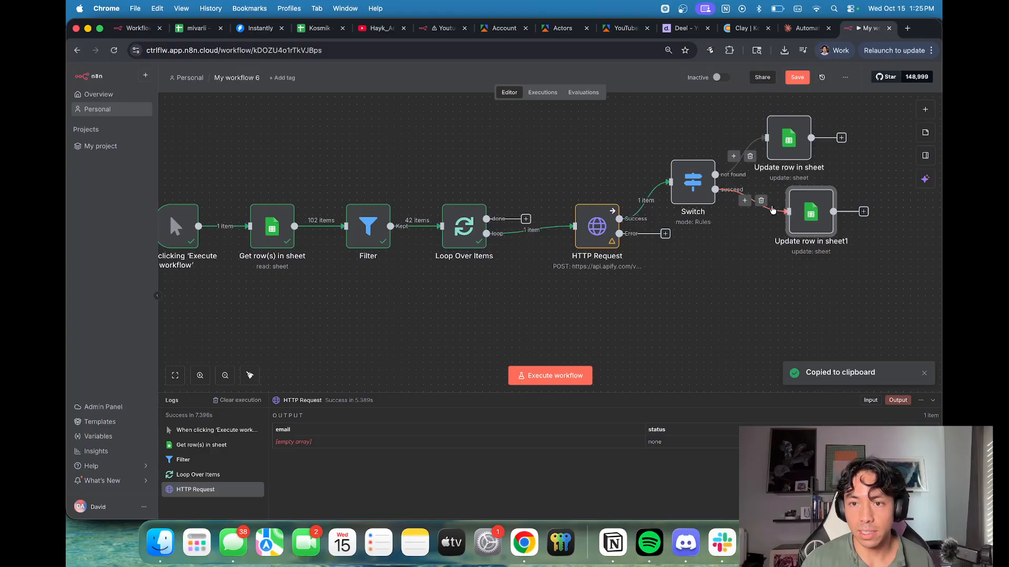
pyautogui.click(761, 201)
pyautogui.click(799, 77)
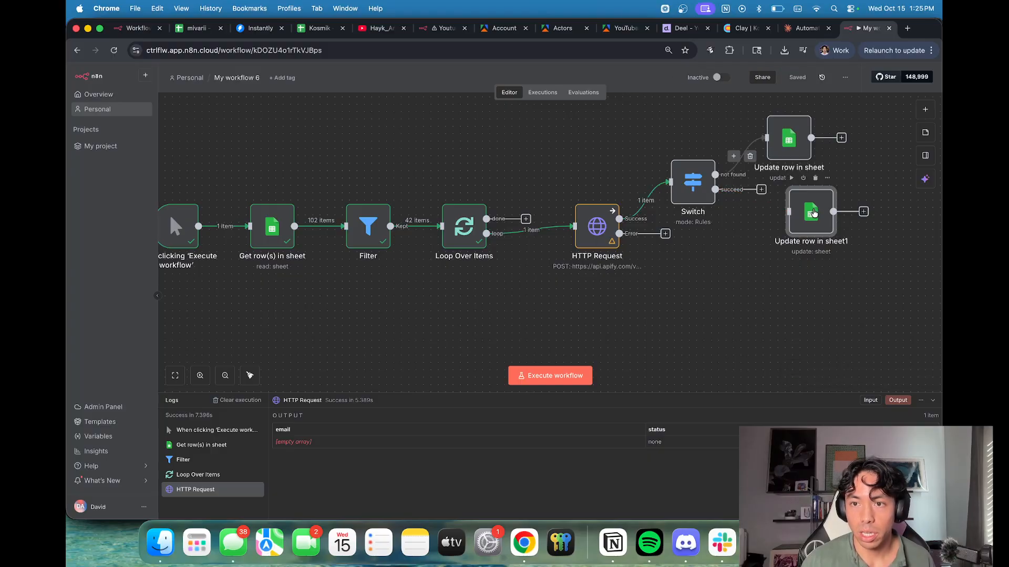
# Step: Set emailStatus to "succeed" in the duplicated Update row in sheet1 node and save the workflow
pyautogui.doubleClick(813, 213)
pyautogui.scroll(-10, 511, 296)
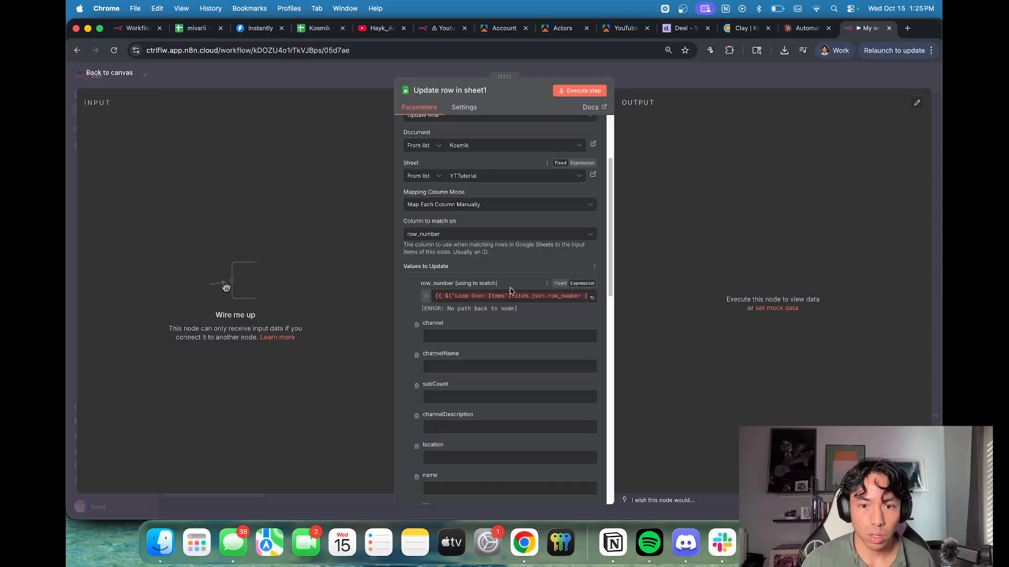
pyautogui.click(489, 351)
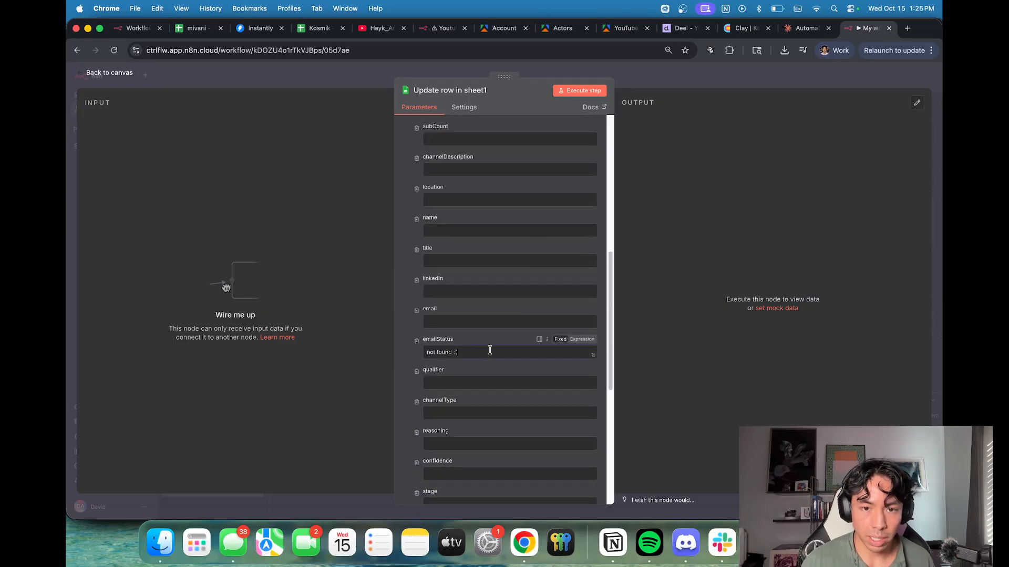
pyautogui.press('super+a')
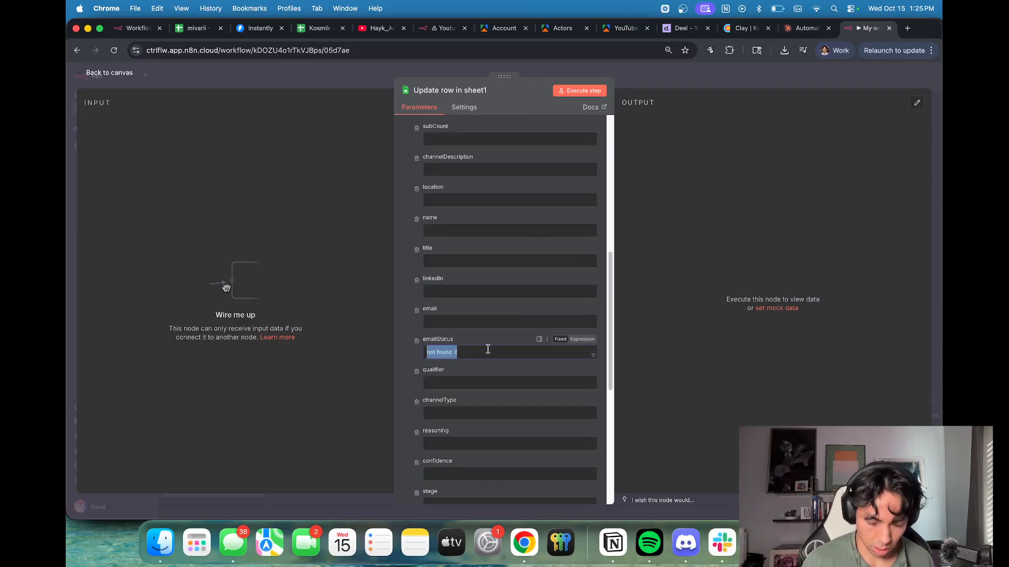
pyautogui.write('succeed')
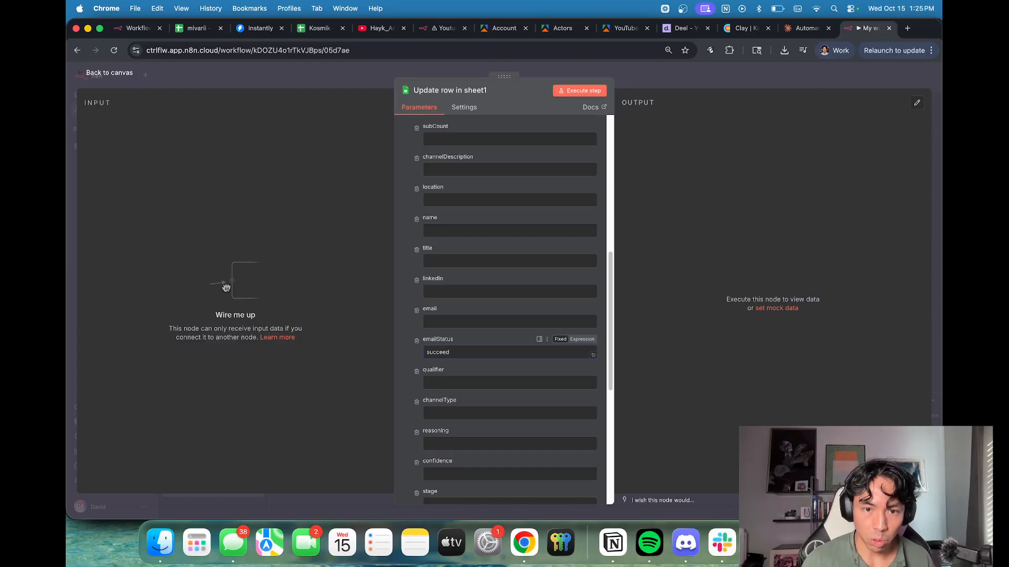
pyautogui.press('Escape')
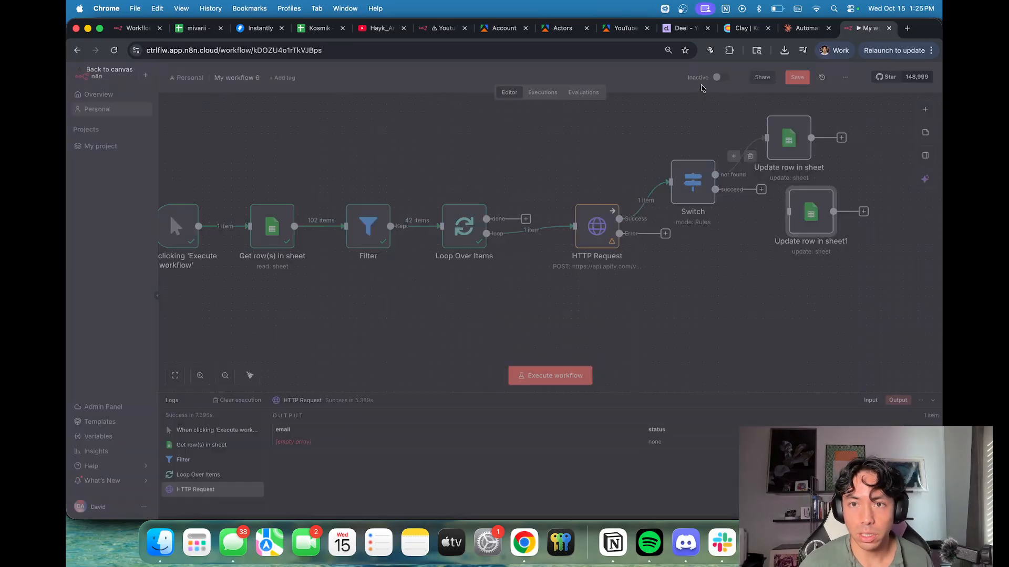
pyautogui.click(797, 78)
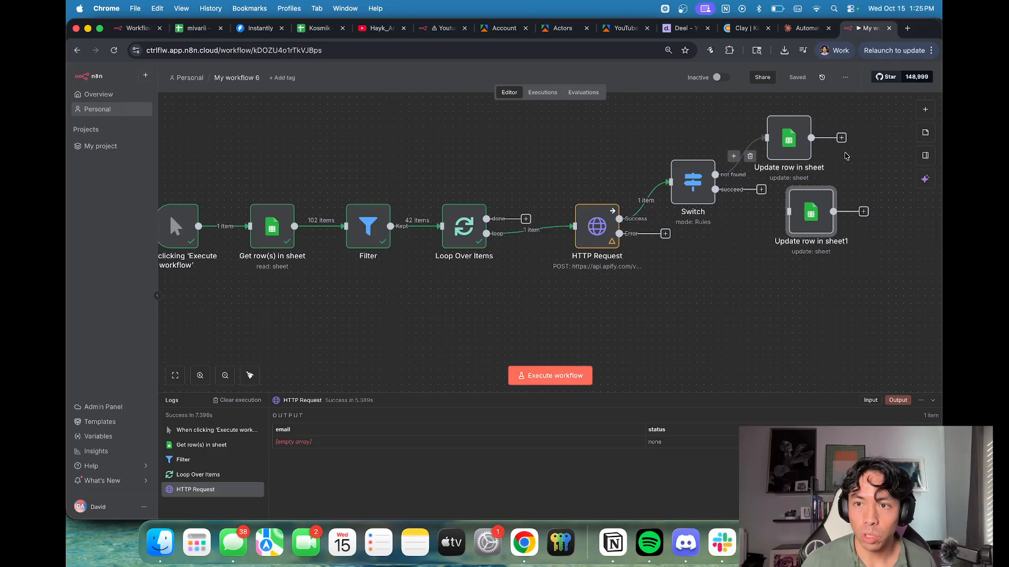
# Step: Connect the Update row in sheet node's output back to Loop Over Items and execute the workflow
pyautogui.moveTo(842, 138); pyautogui.dragTo(440, 224)
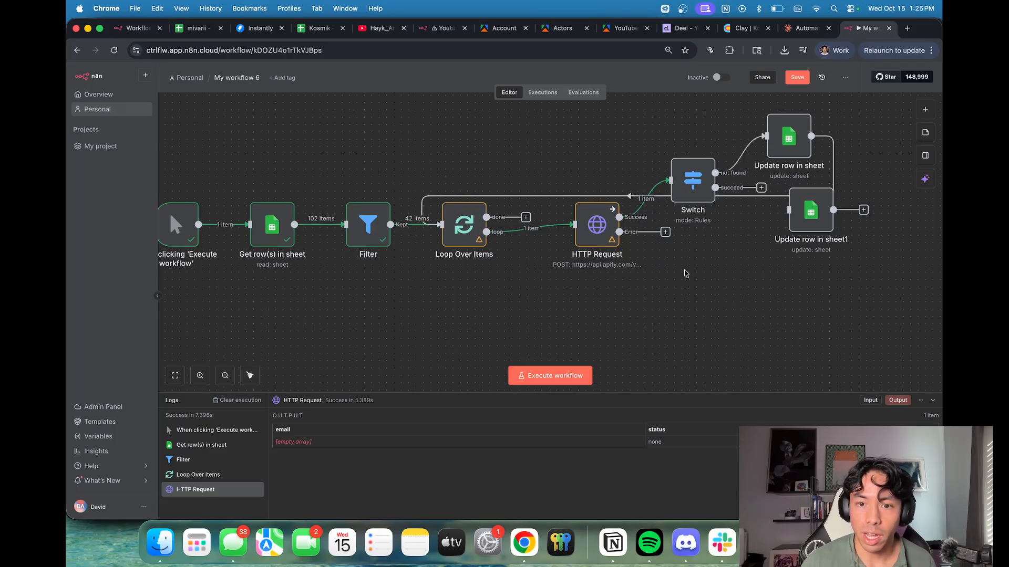
pyautogui.click(547, 378)
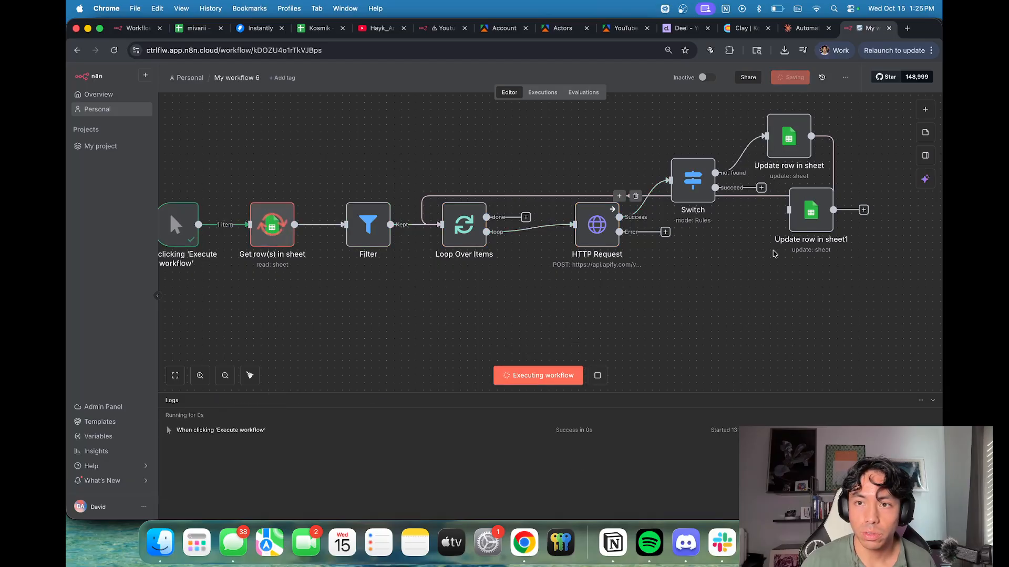
pyautogui.scroll(-2, 770, 302)
pyautogui.moveTo(770, 302); pyautogui.dragTo(630, 296)
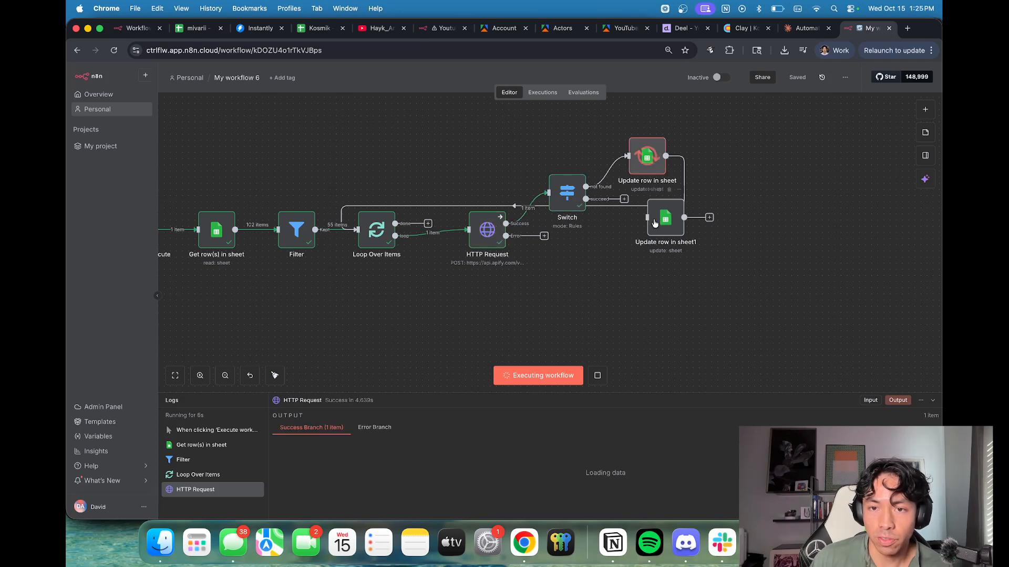
# Step: Move the Update row in sheet1 node clear of the loop line and connect the Switch's succeed output to it
pyautogui.moveTo(637, 240); pyautogui.dragTo(710, 326)
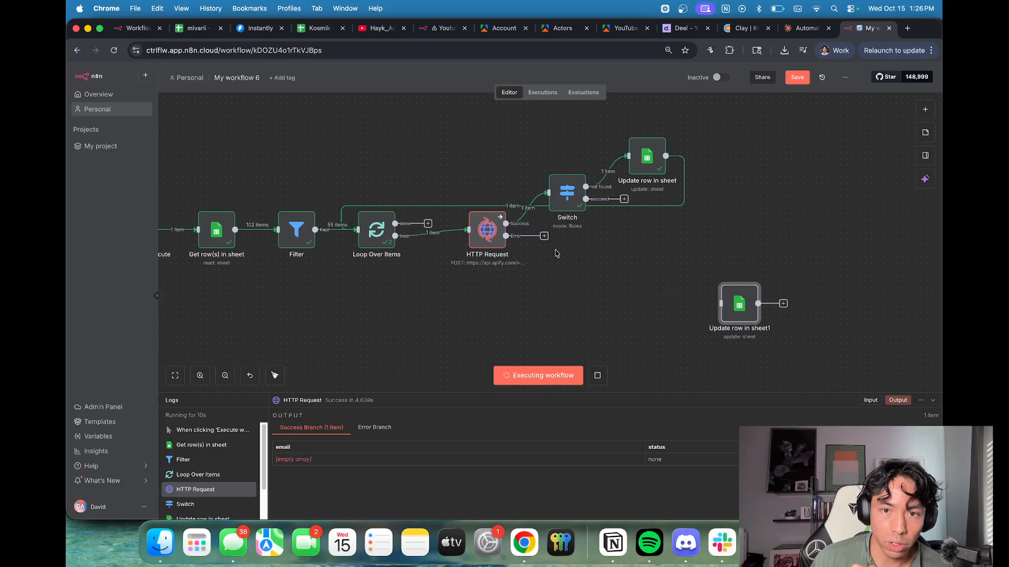
pyautogui.scroll(7, 592, 190)
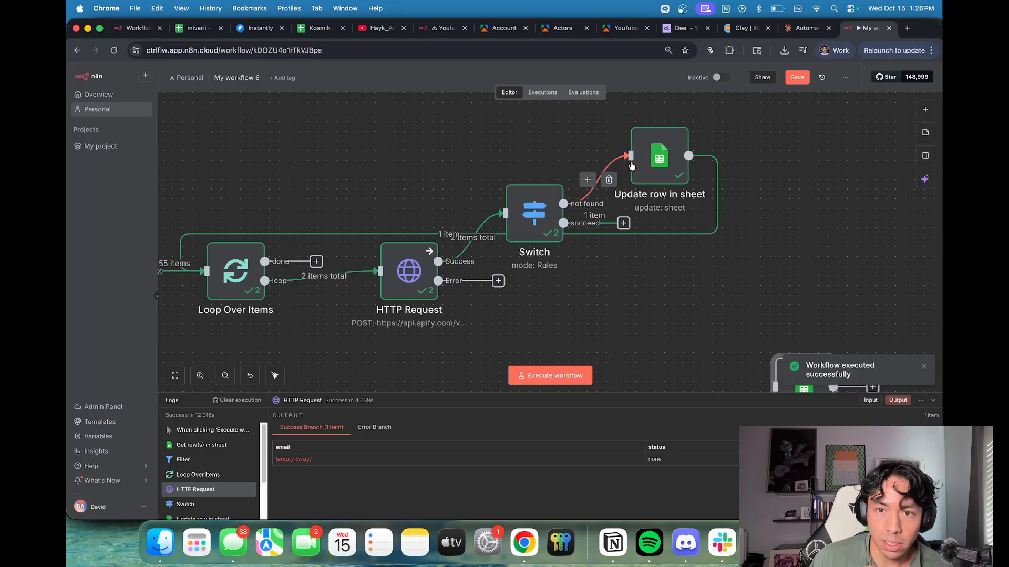
pyautogui.scroll(-8, 566, 241)
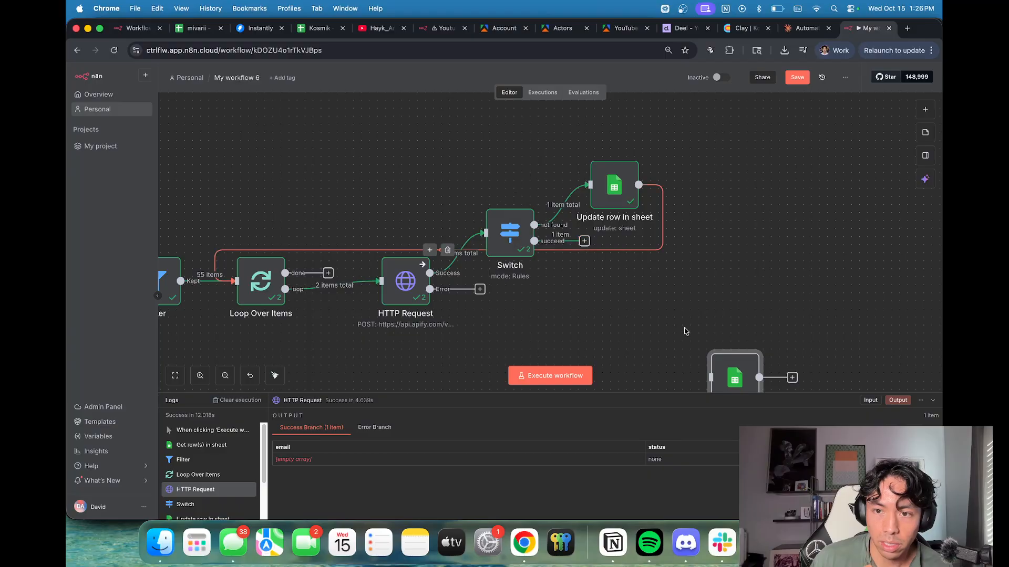
pyautogui.moveTo(721, 370); pyautogui.dragTo(665, 306)
pyautogui.moveTo(584, 245); pyautogui.dragTo(651, 315)
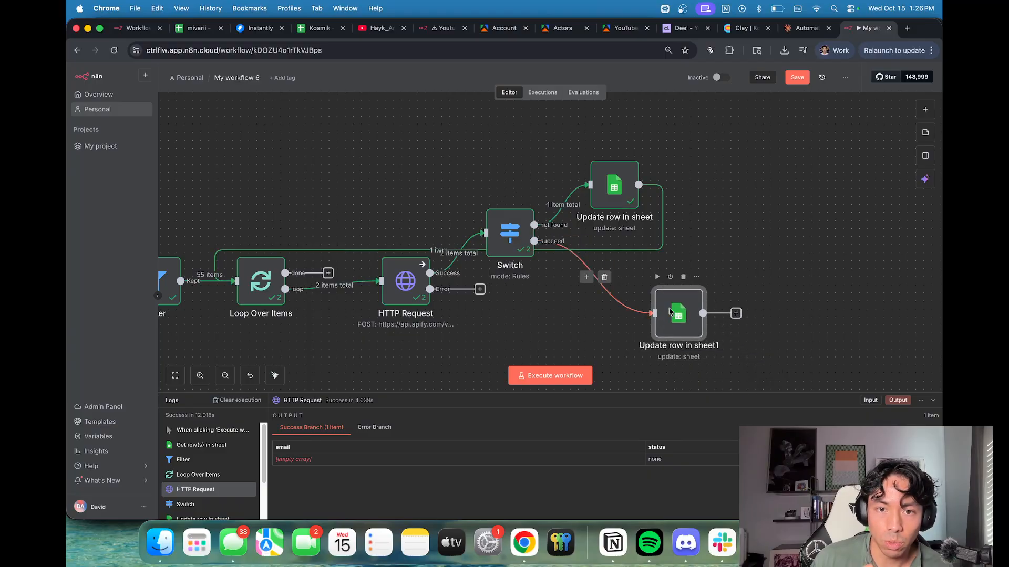
# Step: Map the email value of the Update row in sheet1 node to {{ $json.email }} from the Switch input
pyautogui.doubleClick(669, 312)
pyautogui.scroll(-10, 527, 301)
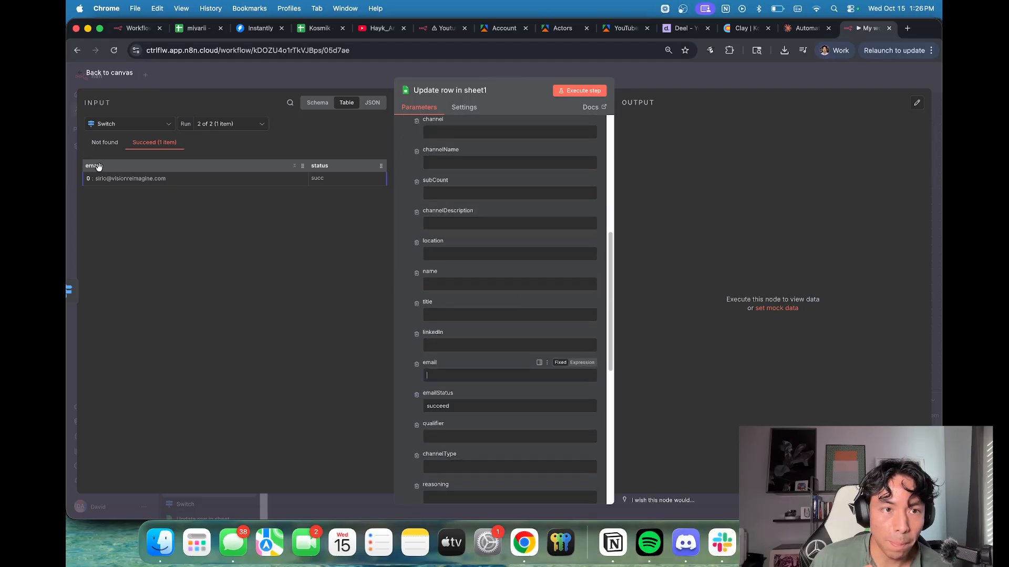
pyautogui.moveTo(95, 166); pyautogui.dragTo(489, 373)
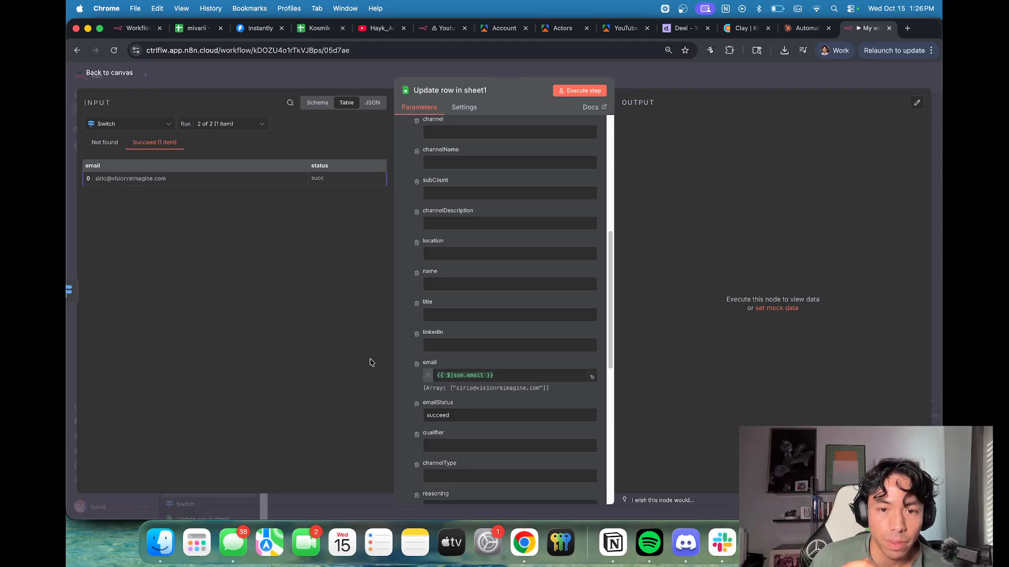
pyautogui.scroll(-1, 490, 364)
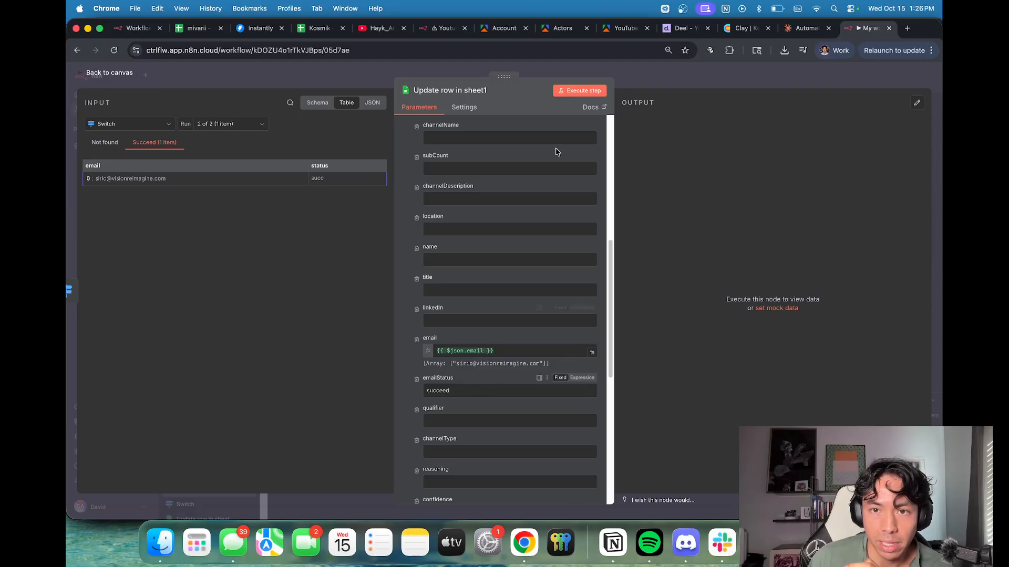
# Step: Save the workflow with the Update row in sheet1 output connected back to Loop Over Items, and check the Filter node's conditions
pyautogui.press('Escape')
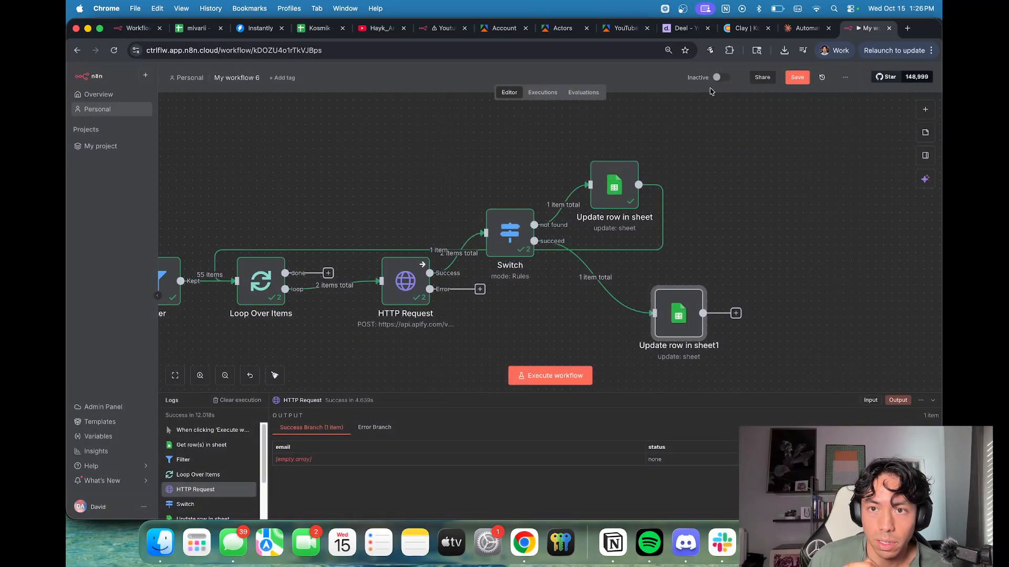
pyautogui.click(807, 83)
pyautogui.scroll(-5, 652, 236)
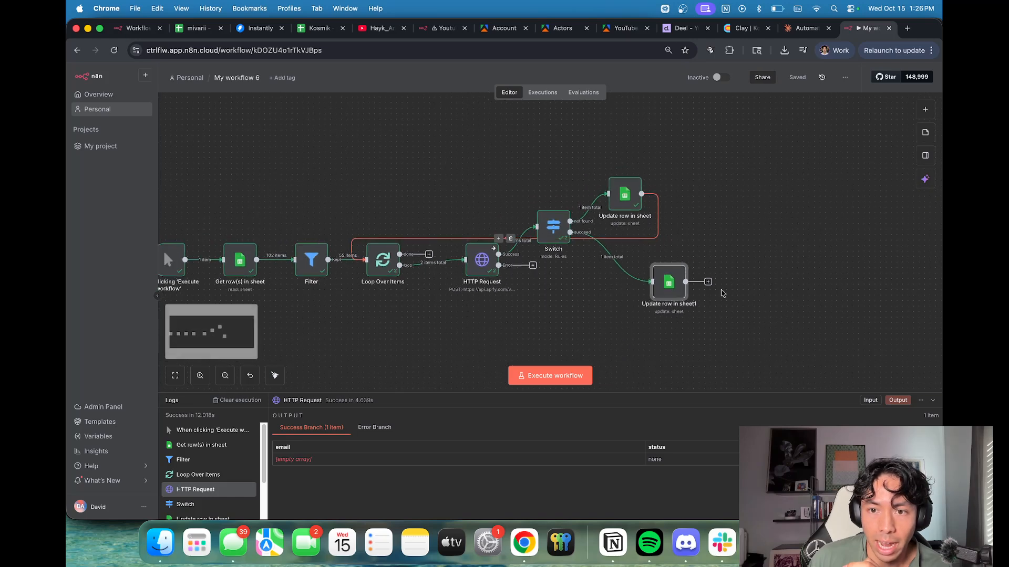
pyautogui.moveTo(685, 282); pyautogui.dragTo(367, 260)
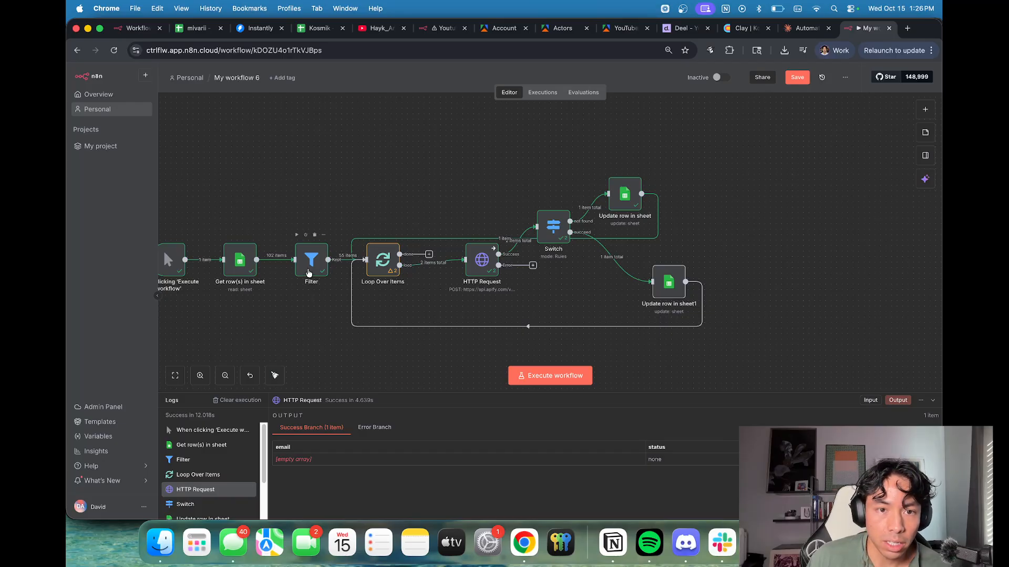
pyautogui.doubleClick(307, 271)
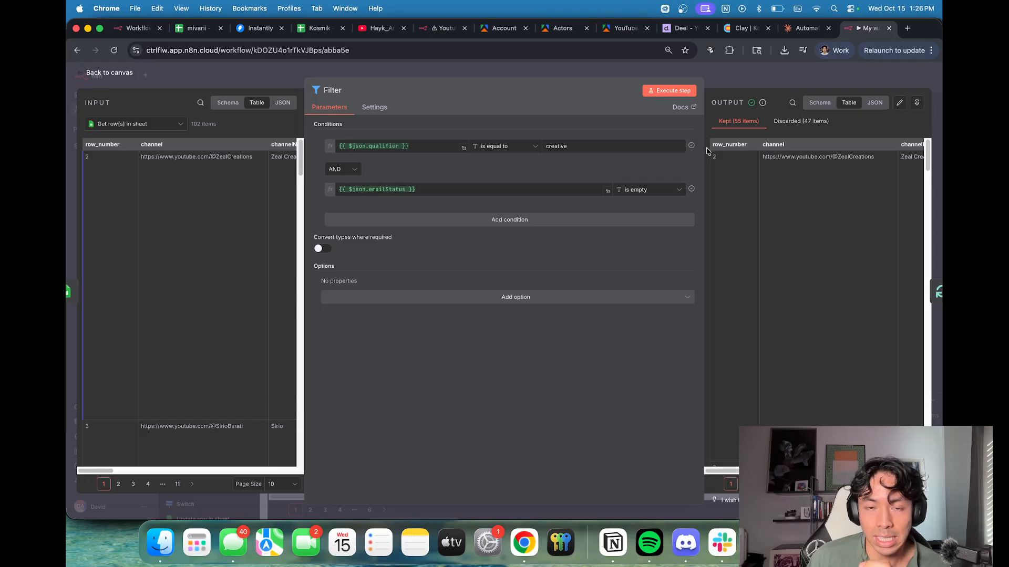
pyautogui.click(725, 84)
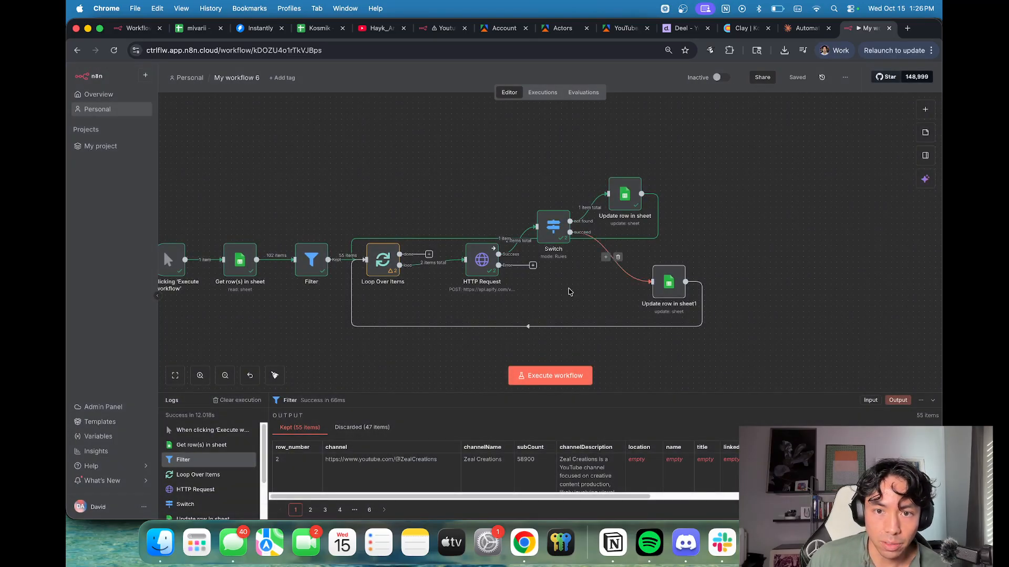
# Step: Add a Google Sheets Update row in sheet node to the HTTP Request's Error output
pyautogui.scroll(3, 570, 292)
pyautogui.click(519, 258)
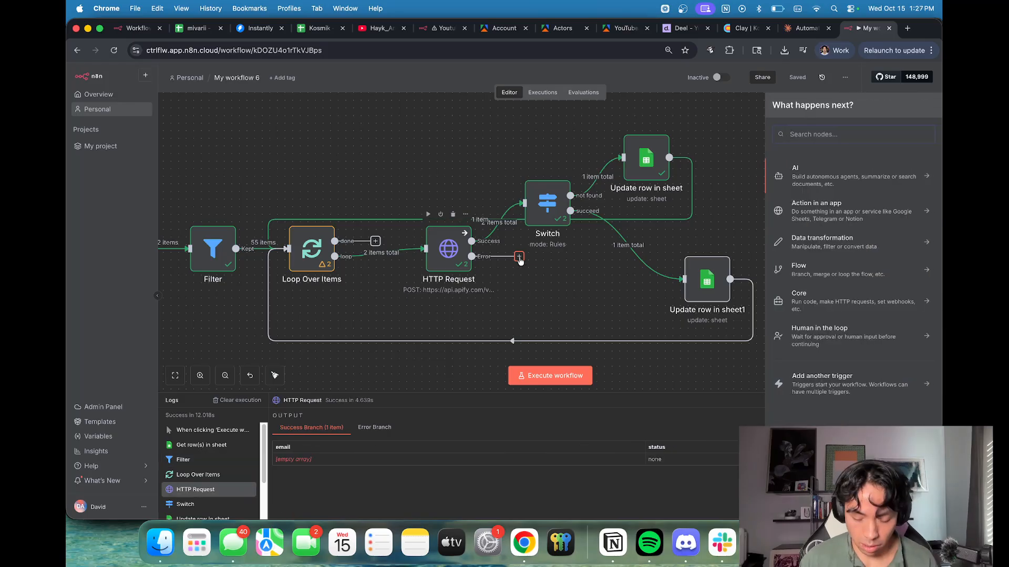
pyautogui.write('u')
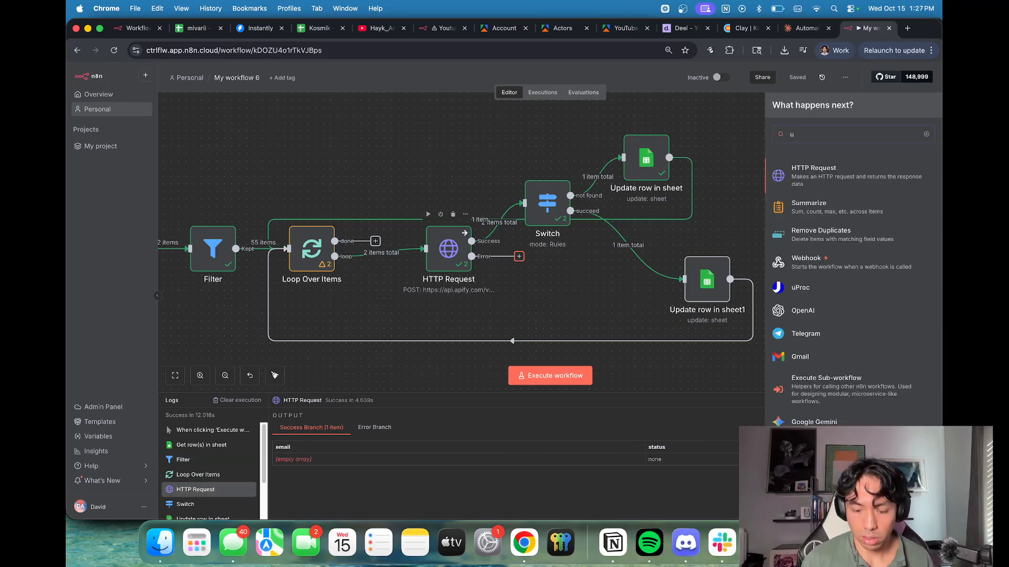
pyautogui.press('BackSpace')
pyautogui.write('google')
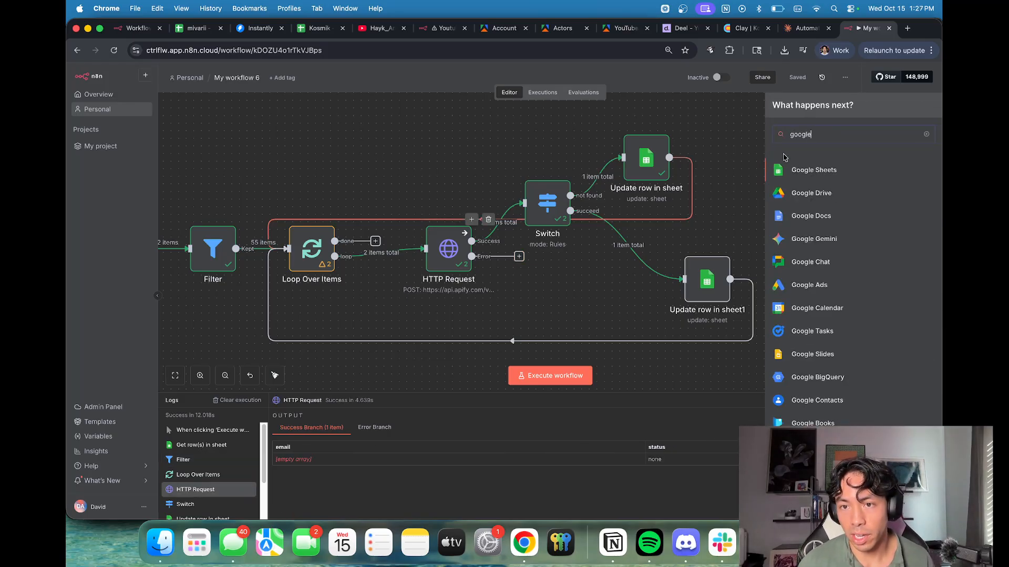
pyautogui.click(804, 171)
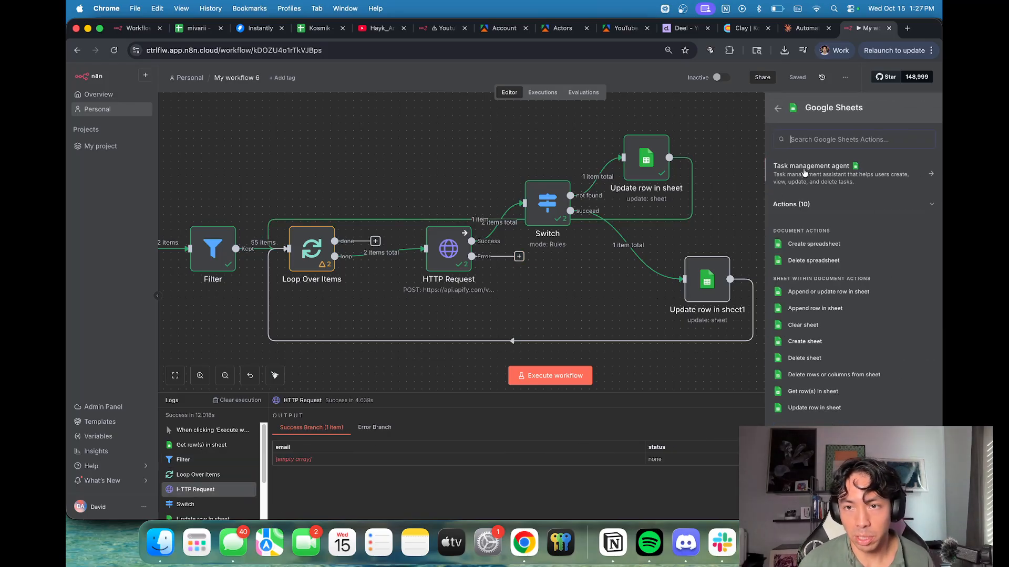
pyautogui.click(825, 408)
# Step: Select the Ctrlflw Google Sheets credential for the new error-branch node and target the YTTutorial sheet in the Kosmik document
pyautogui.click(494, 261)
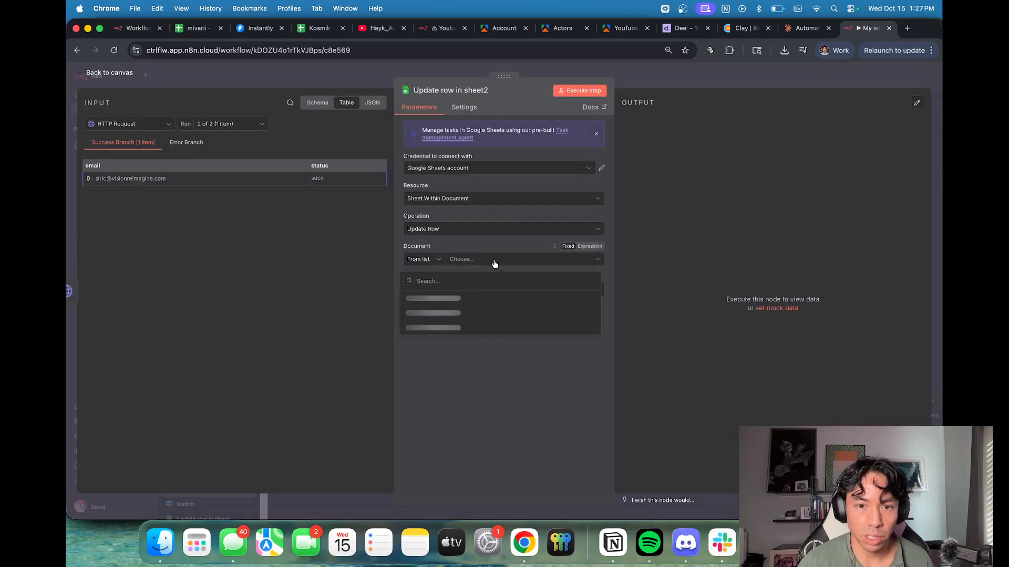
pyautogui.click(484, 168)
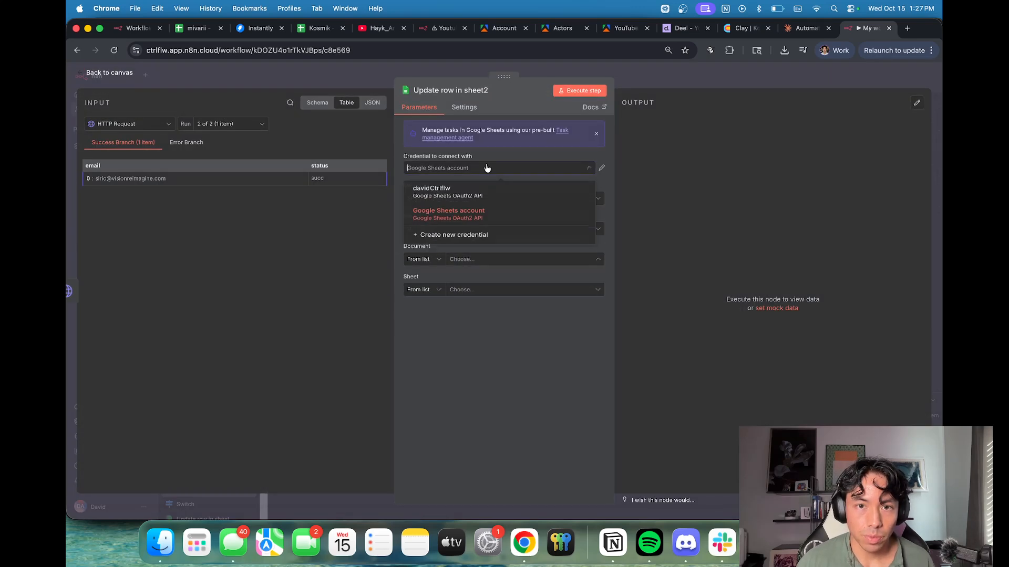
pyautogui.click(465, 195)
pyautogui.click(483, 265)
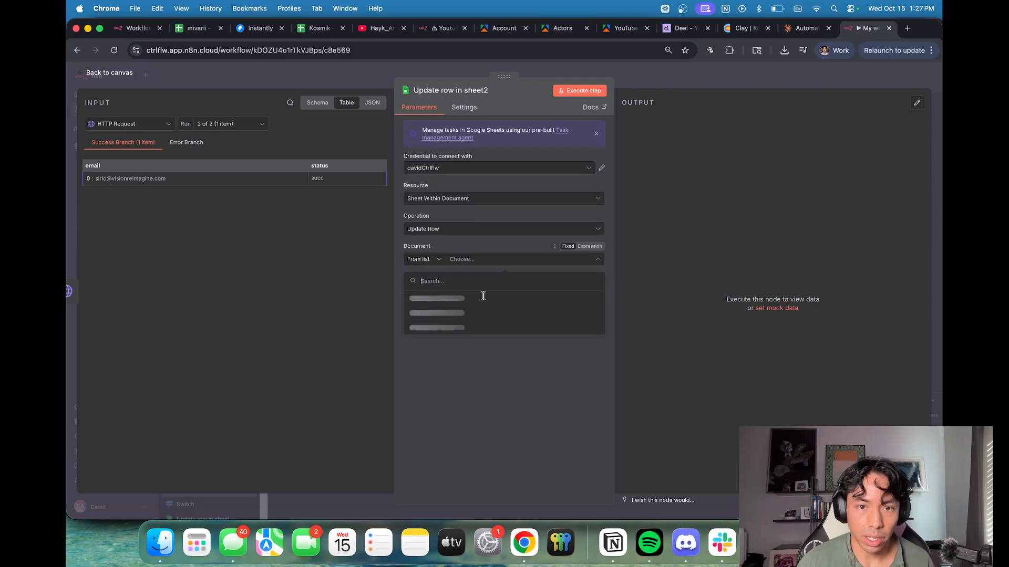
pyautogui.click(474, 304)
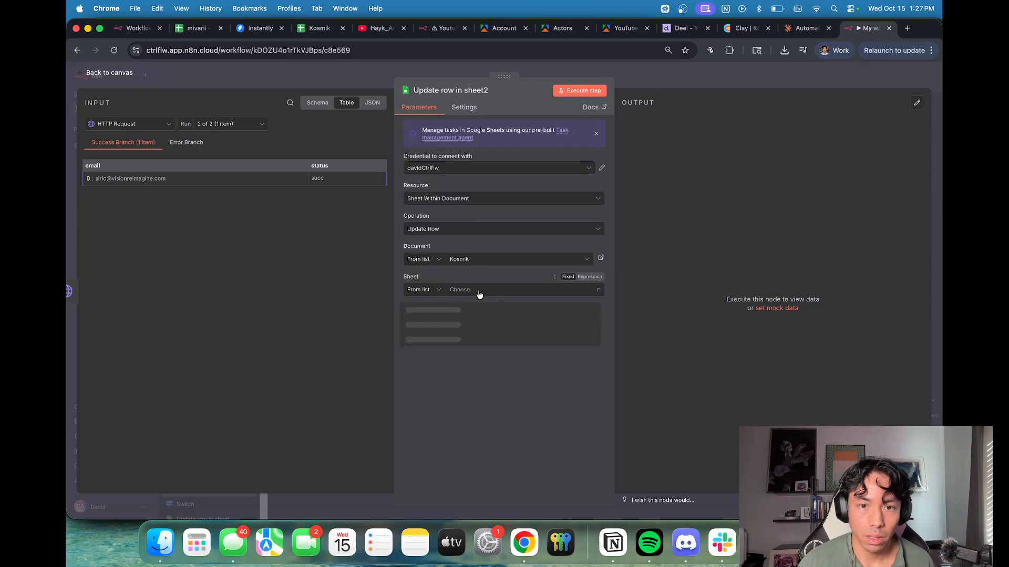
pyautogui.click(478, 292)
pyautogui.click(451, 411)
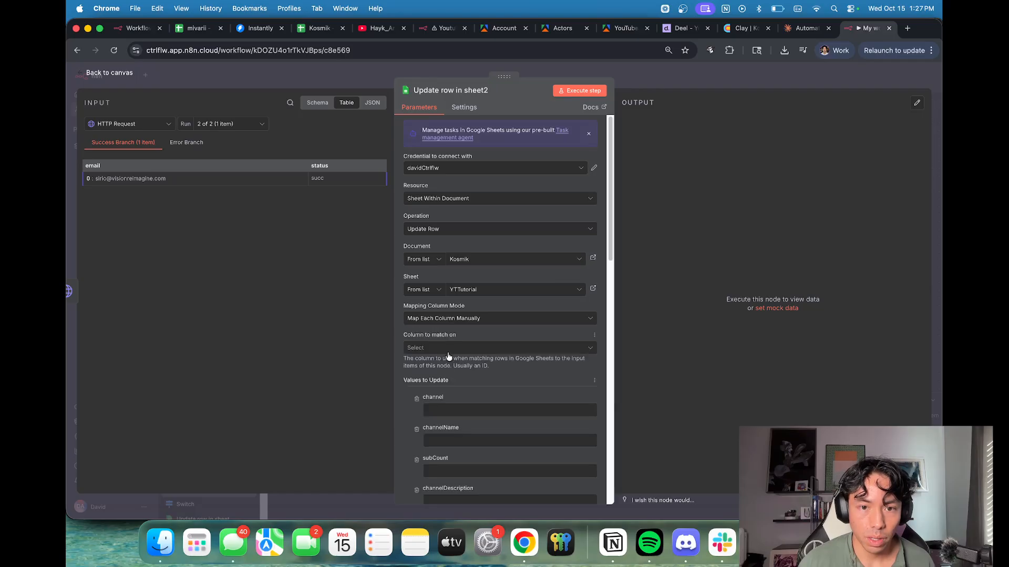
# Step: Match the error-branch update on row_number and map it to the row_number value from Loop Over Items
pyautogui.click(449, 351)
pyautogui.scroll(-5, 450, 420)
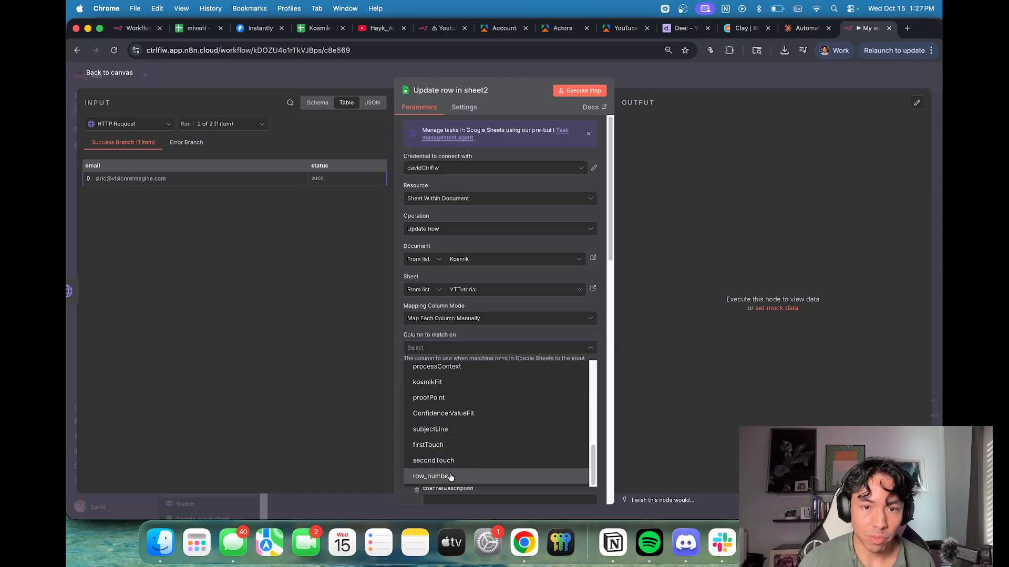
pyautogui.click(449, 475)
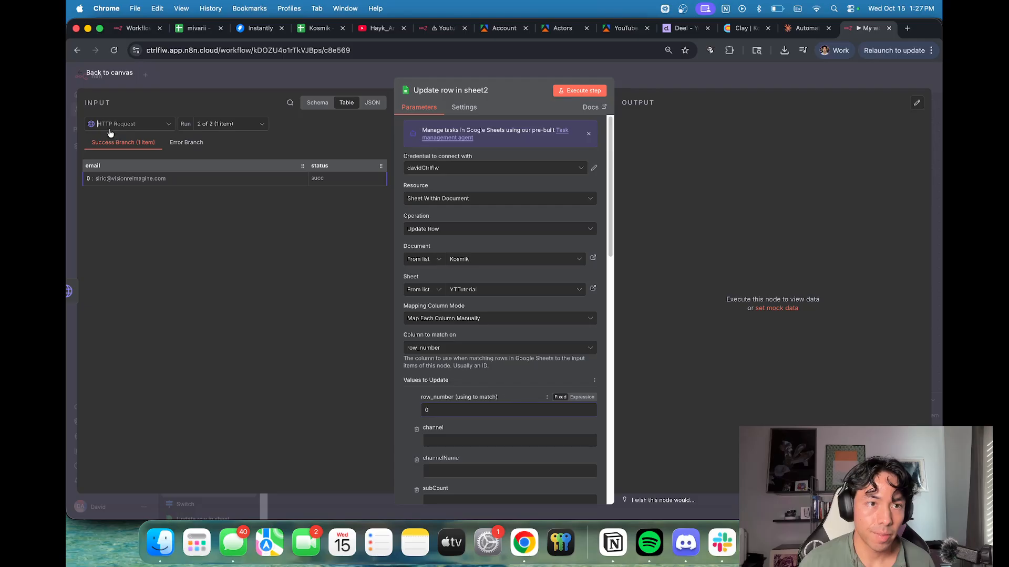
pyautogui.click(117, 161)
pyautogui.moveTo(100, 140); pyautogui.dragTo(504, 409)
pyautogui.scroll(-1, 512, 379)
# Step: Set emailStatus to "ERROR" in the Update row in sheet2 node and save the workflow
pyautogui.scroll(-10, 510, 374)
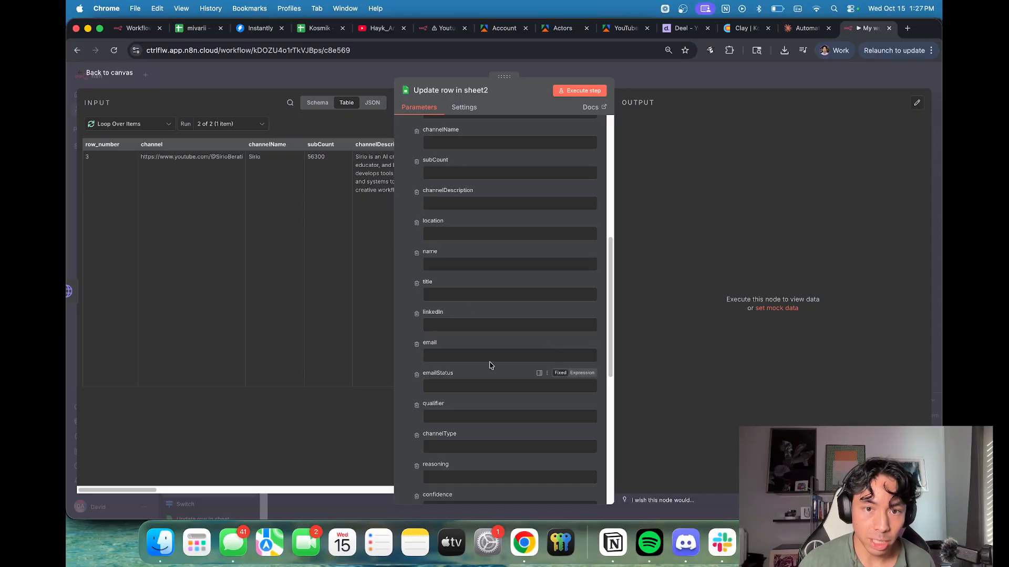
pyautogui.click(454, 384)
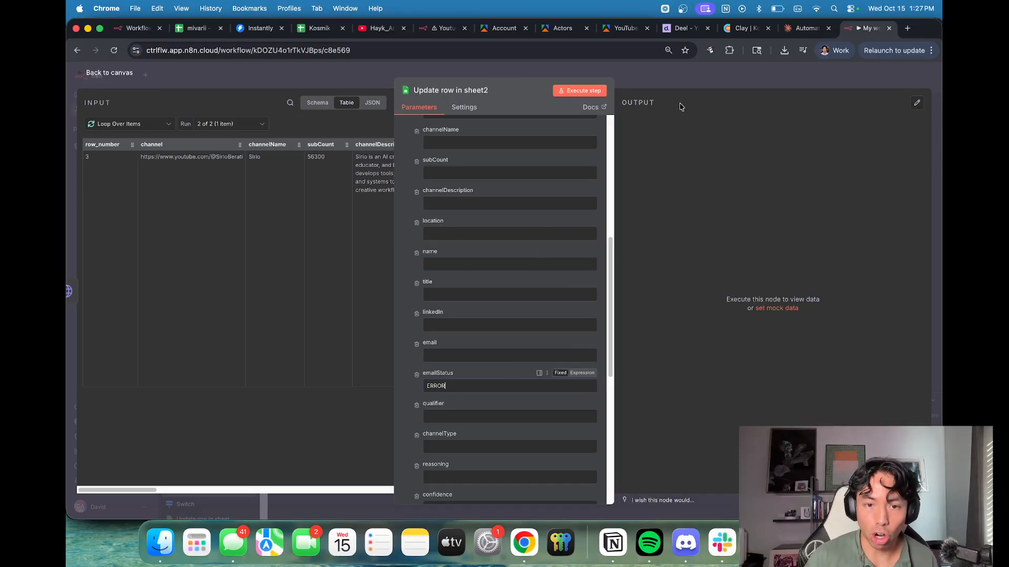
pyautogui.click(689, 87)
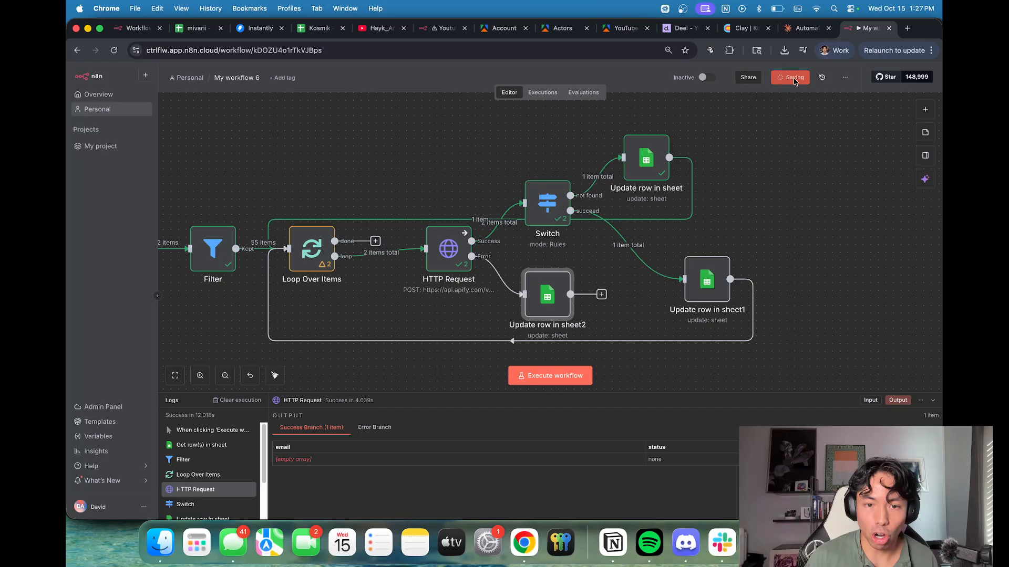
# Step: Align the Update row in sheet2 node with the HTTP Request's Error output, connect it back to Loop Over Items and save
pyautogui.moveTo(552, 305); pyautogui.dragTo(588, 267)
pyautogui.scroll(-3, 525, 284)
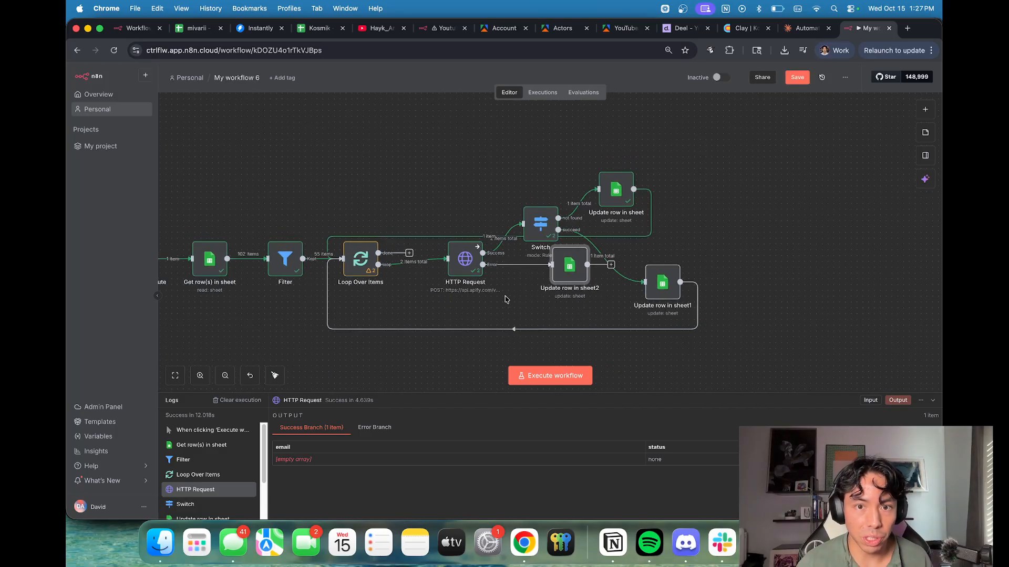
pyautogui.moveTo(505, 298); pyautogui.dragTo(507, 265)
pyautogui.moveTo(591, 235); pyautogui.dragTo(358, 251)
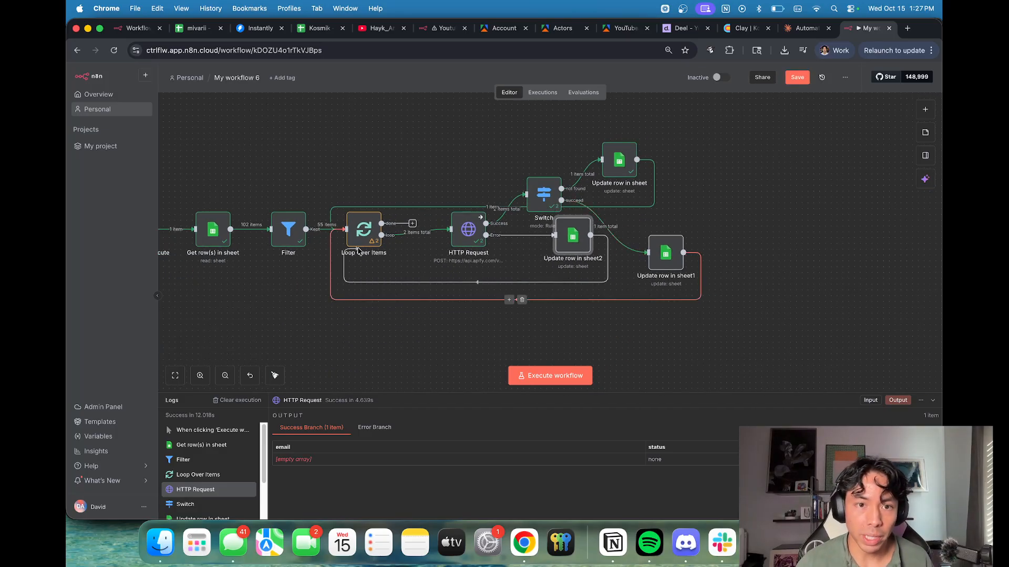
pyautogui.click(797, 77)
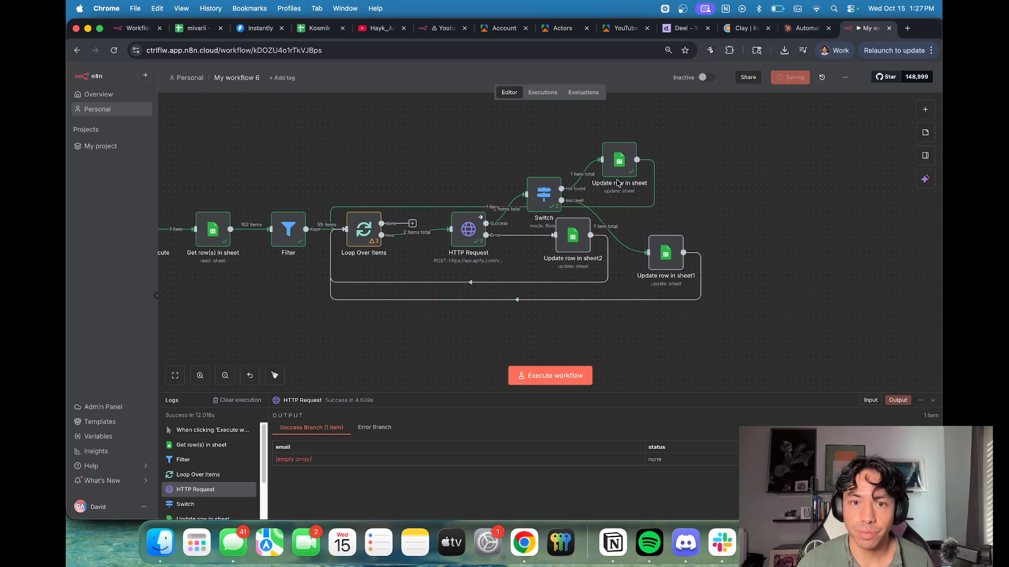
# Step: Tidy up the node layout and save the workflow after comparing it with the YoutubeQualifier workflow
pyautogui.click(275, 375)
pyautogui.click(507, 201)
pyautogui.scroll(-5, 494, 198)
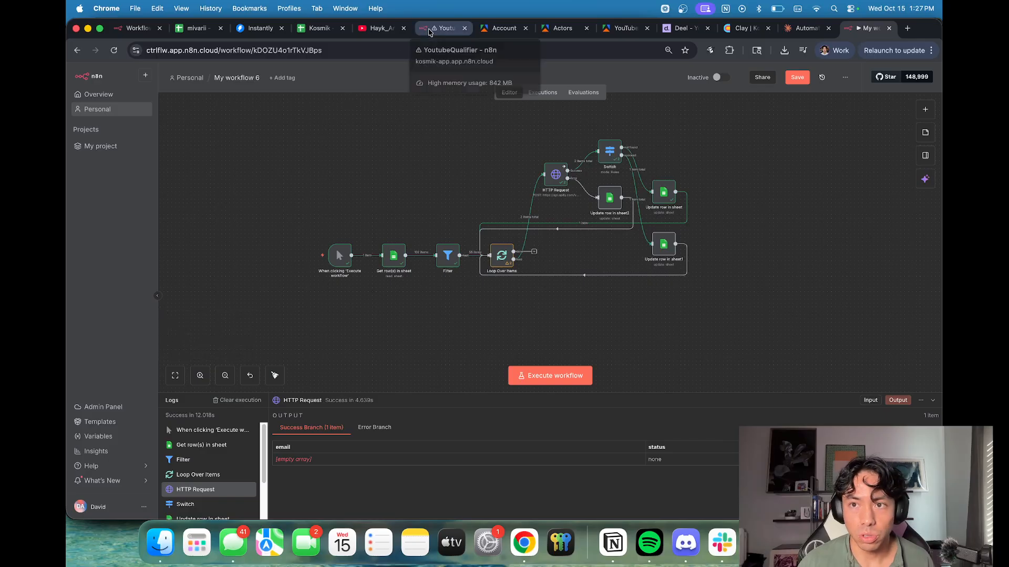
pyautogui.click(447, 29)
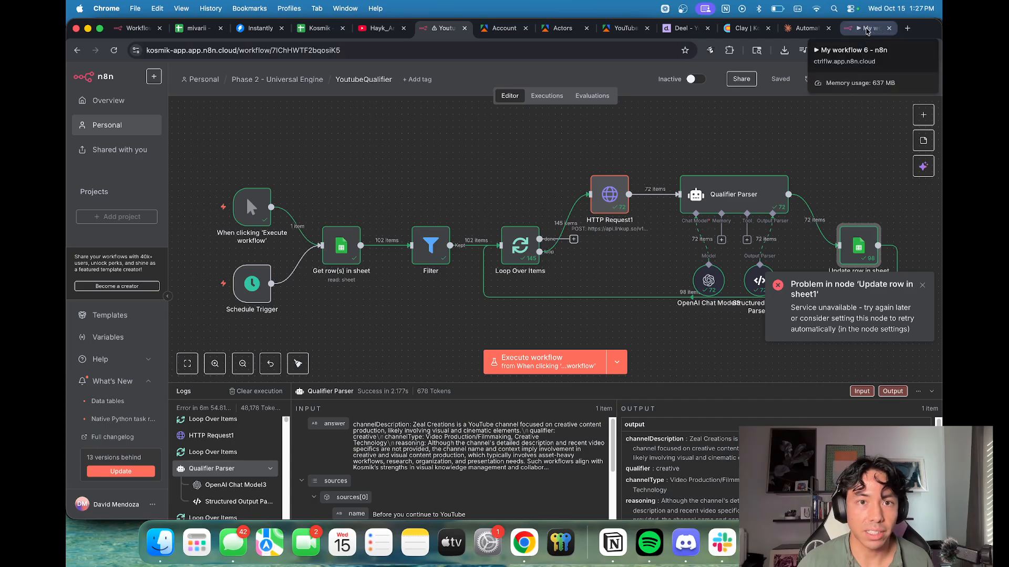
pyautogui.click(867, 29)
pyautogui.click(796, 77)
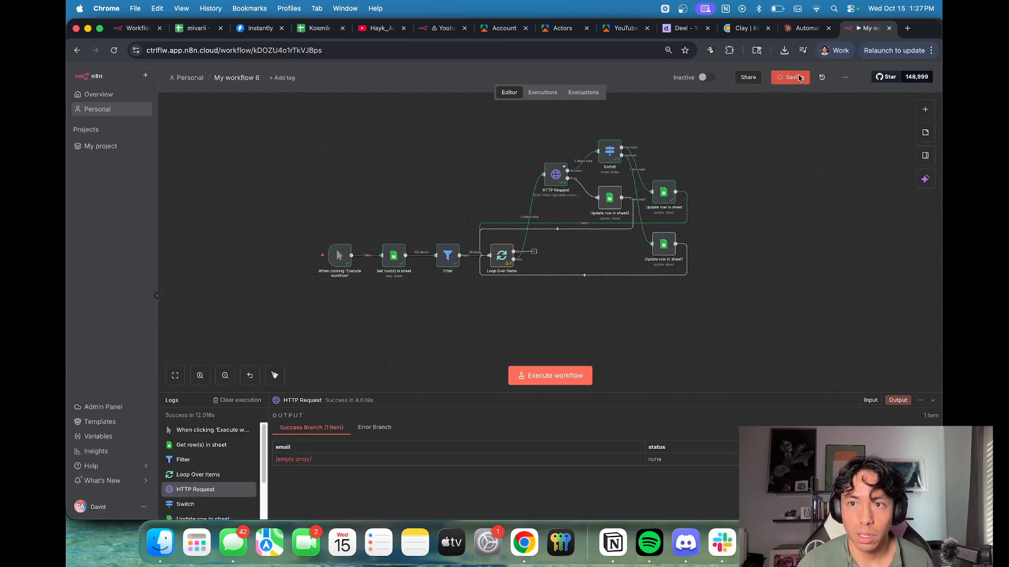
# Step: Execute the workflow and inspect the written email and emailStatus values in the YTTutorial sheet
pyautogui.click(575, 369)
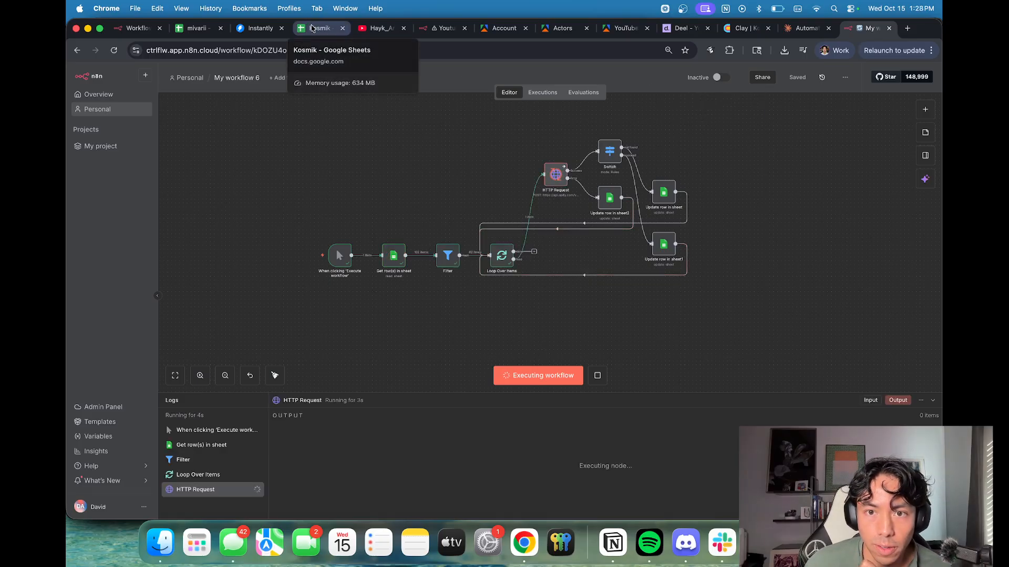
pyautogui.click(313, 28)
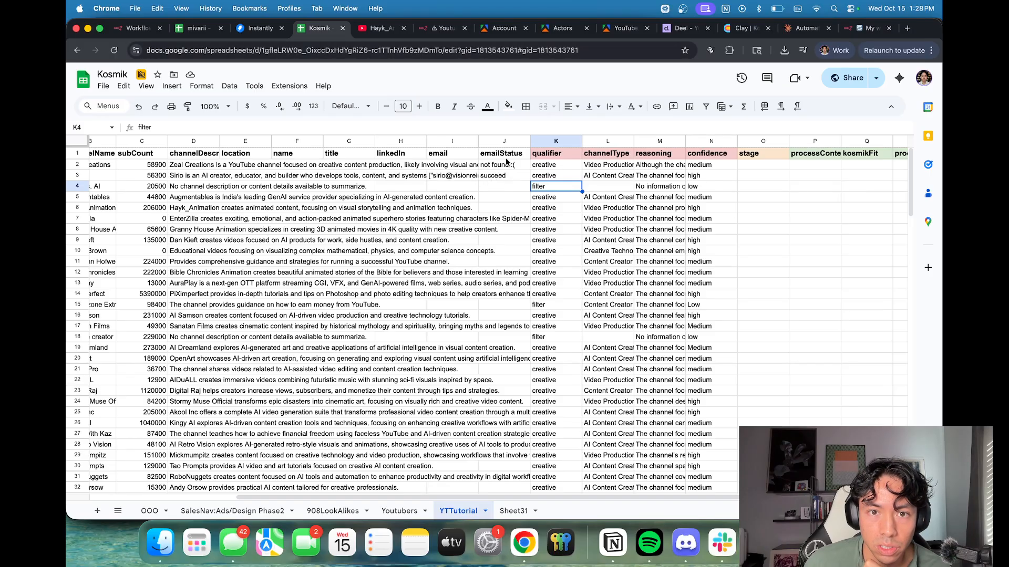
pyautogui.keyDown('ctrl'); pyautogui.scroll(5, 507, 162); pyautogui.keyUp('ctrl')
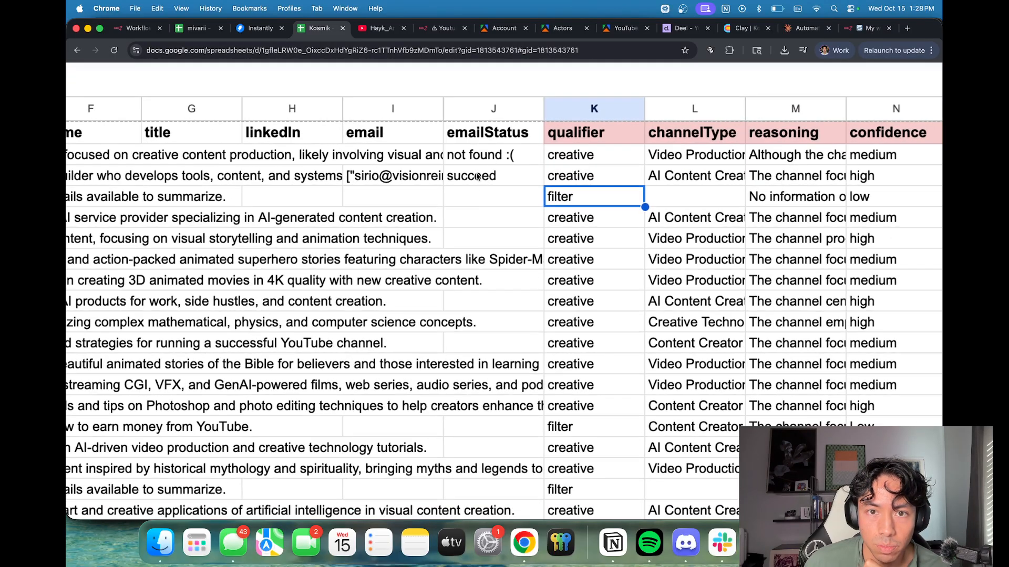
pyautogui.doubleClick(357, 176)
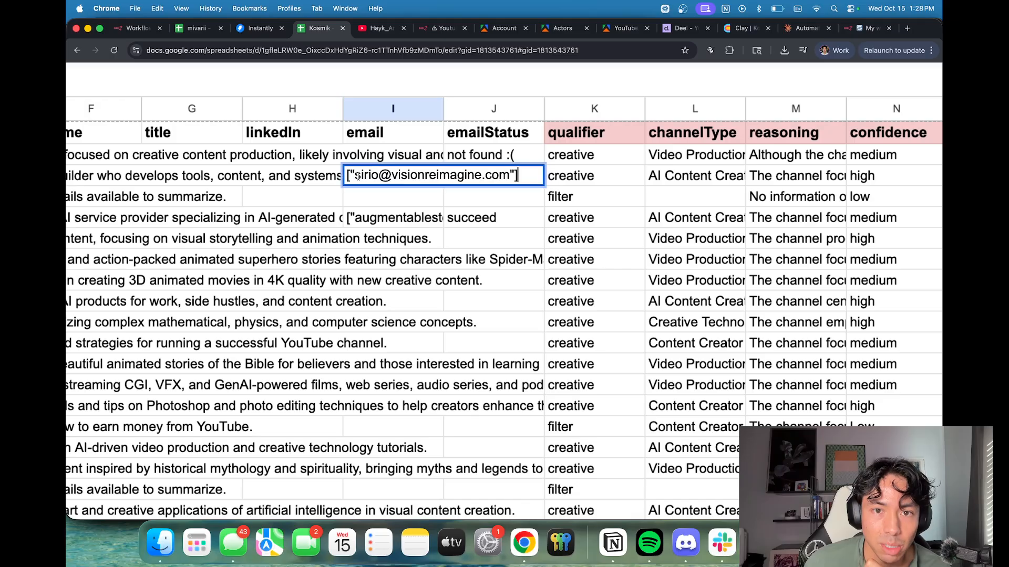
pyautogui.doubleClick(386, 218)
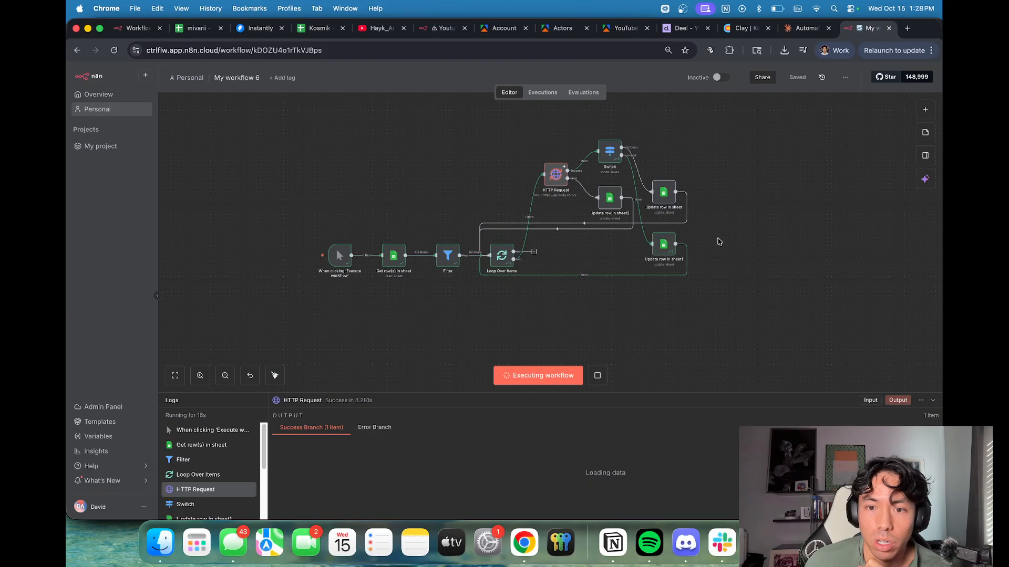
# Step: Replace the email value in the Update row in sheet1 node with the Switch output's first email, {{ $json.email[0] }}
pyautogui.click(870, 28)
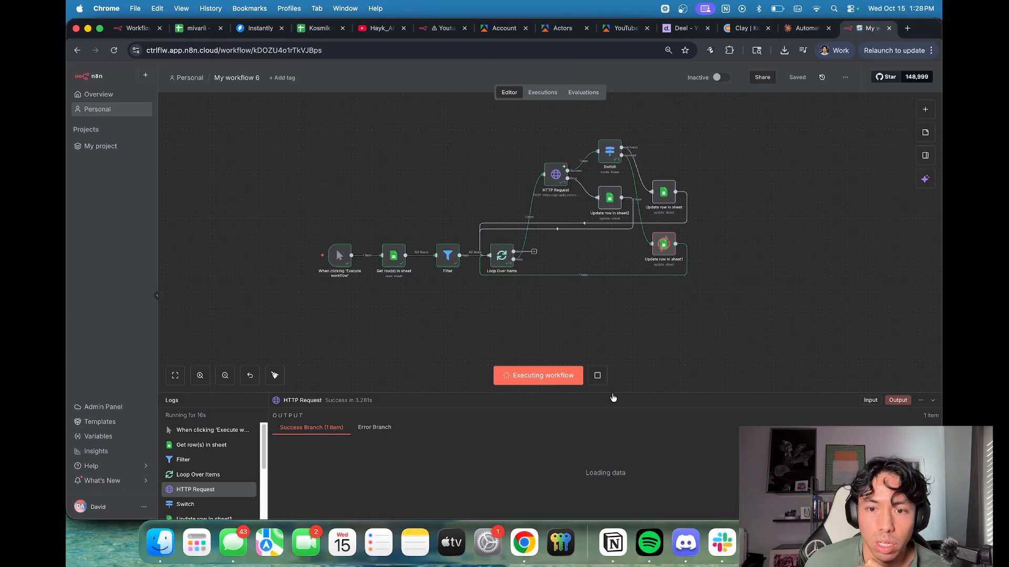
pyautogui.doubleClick(663, 245)
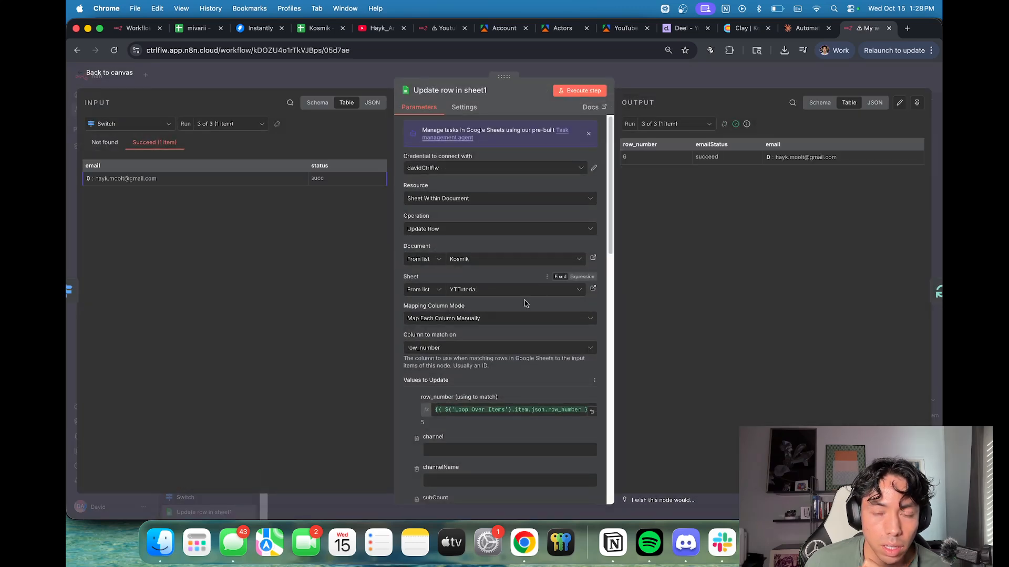
pyautogui.scroll(-5, 525, 299)
pyautogui.scroll(-2, 531, 297)
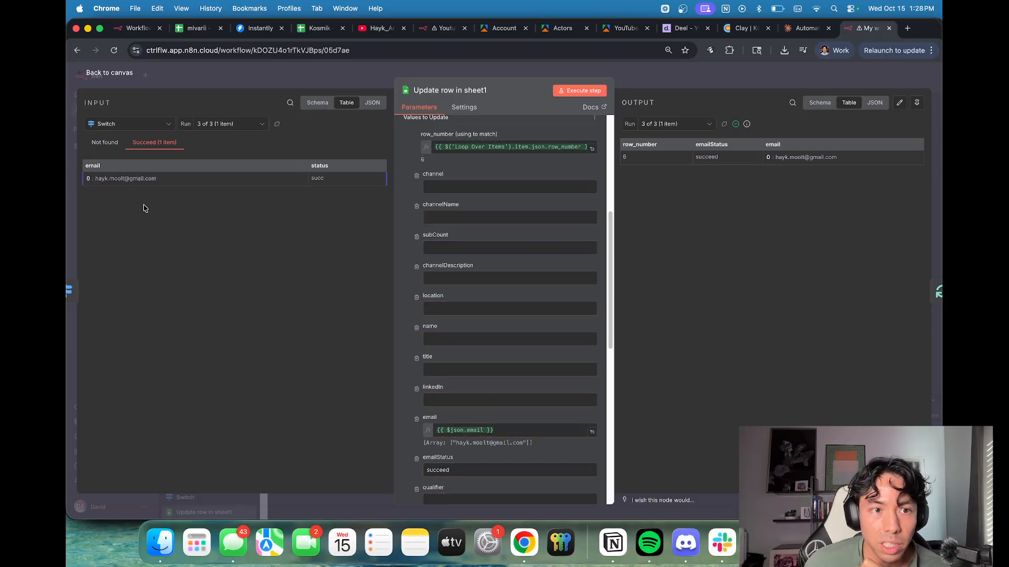
pyautogui.scroll(-1, 503, 412)
pyautogui.tripleClick(503, 415)
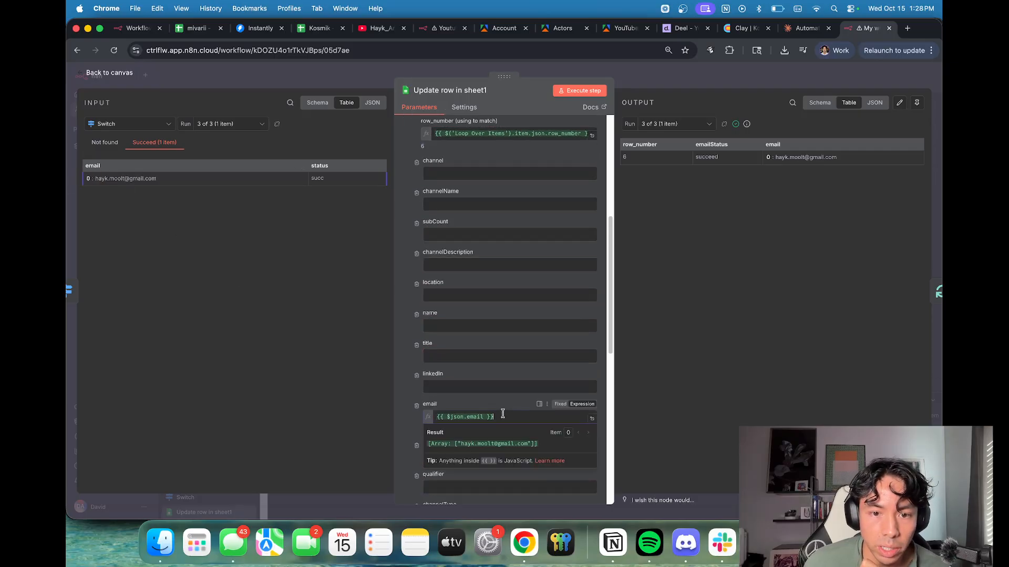
pyautogui.press('BackSpace')
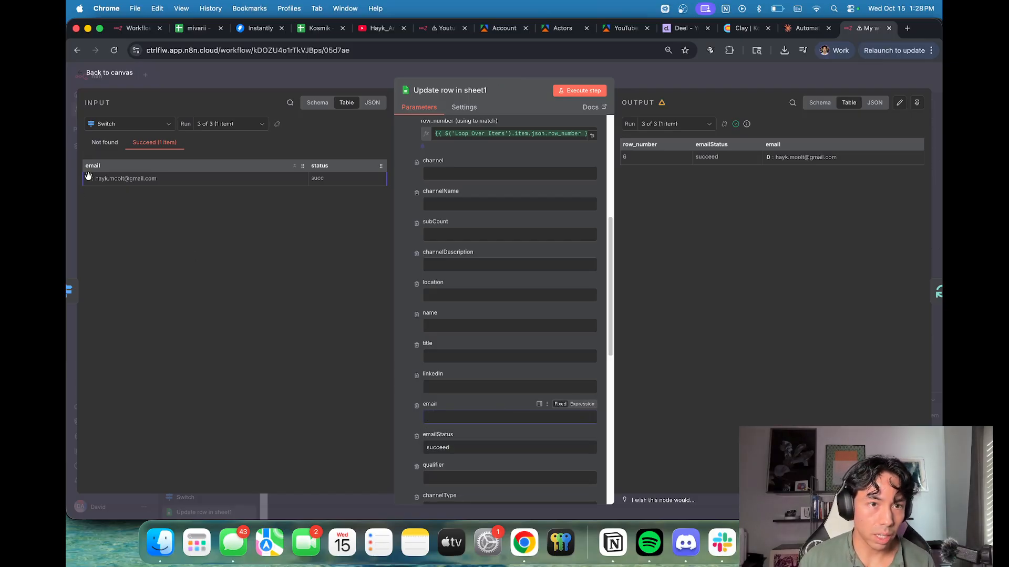
pyautogui.moveTo(88, 177); pyautogui.dragTo(457, 419)
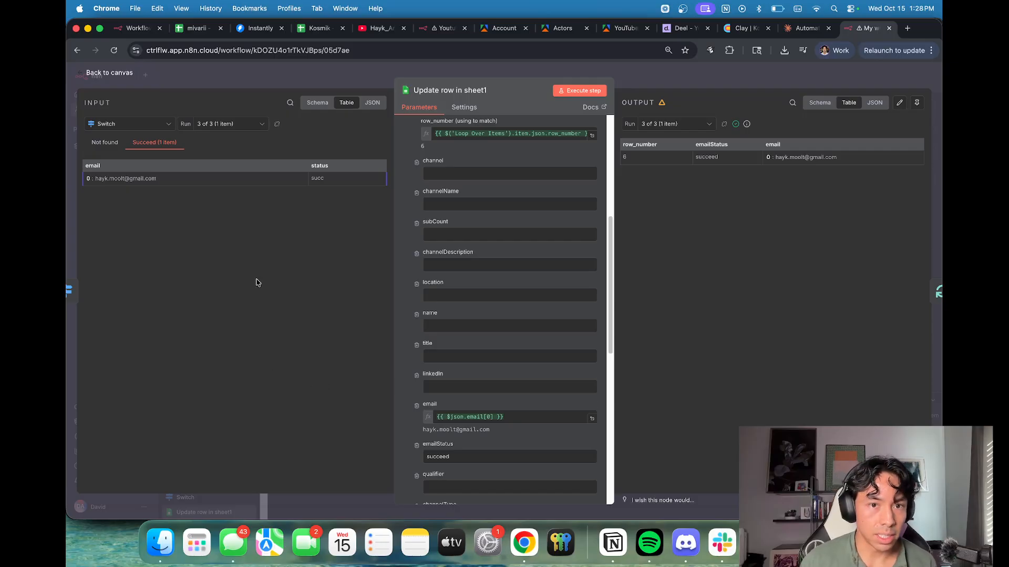
pyautogui.click(284, 83)
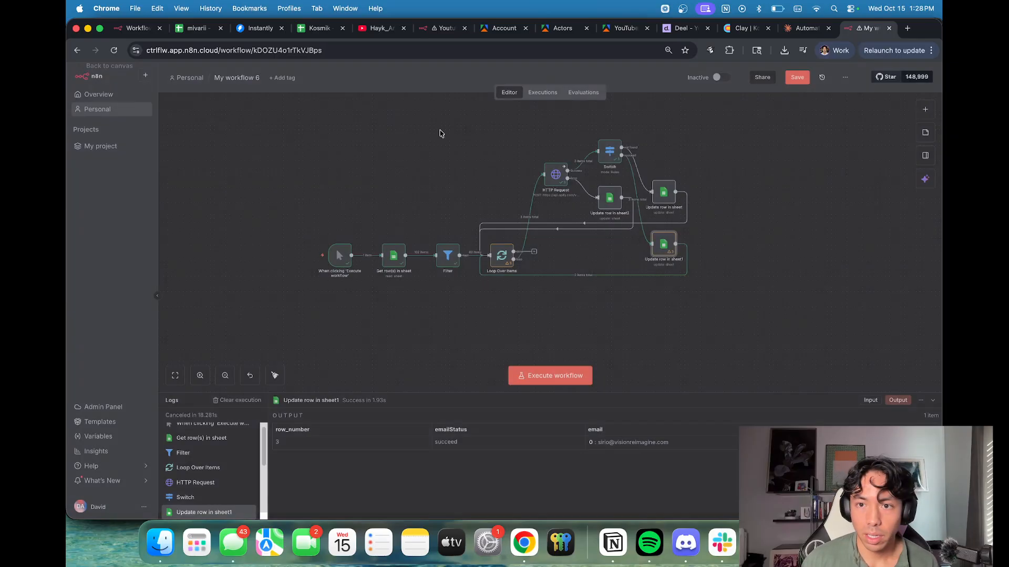
pyautogui.moveTo(668, 247); pyautogui.dragTo(693, 244)
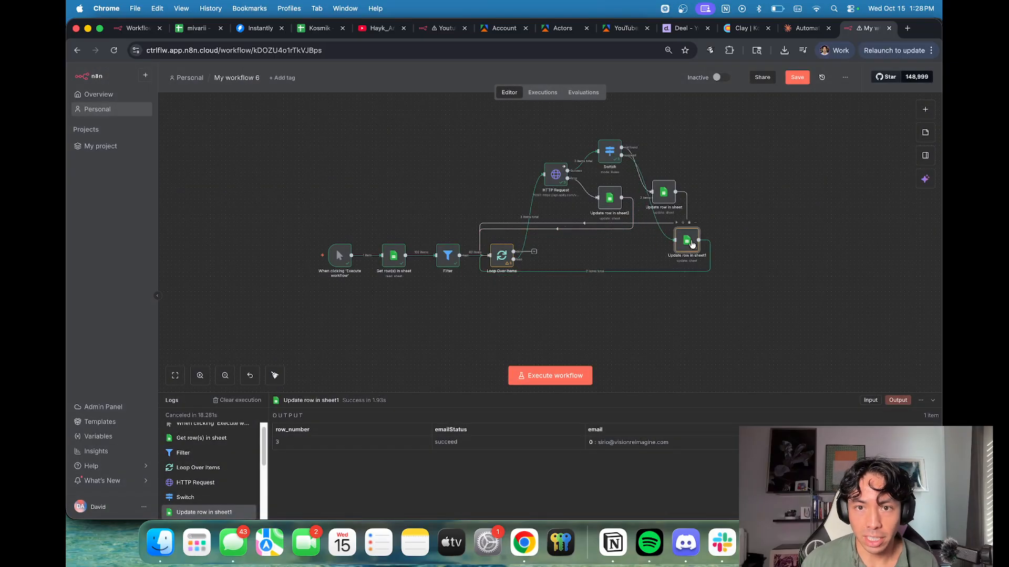
pyautogui.doubleClick(691, 245)
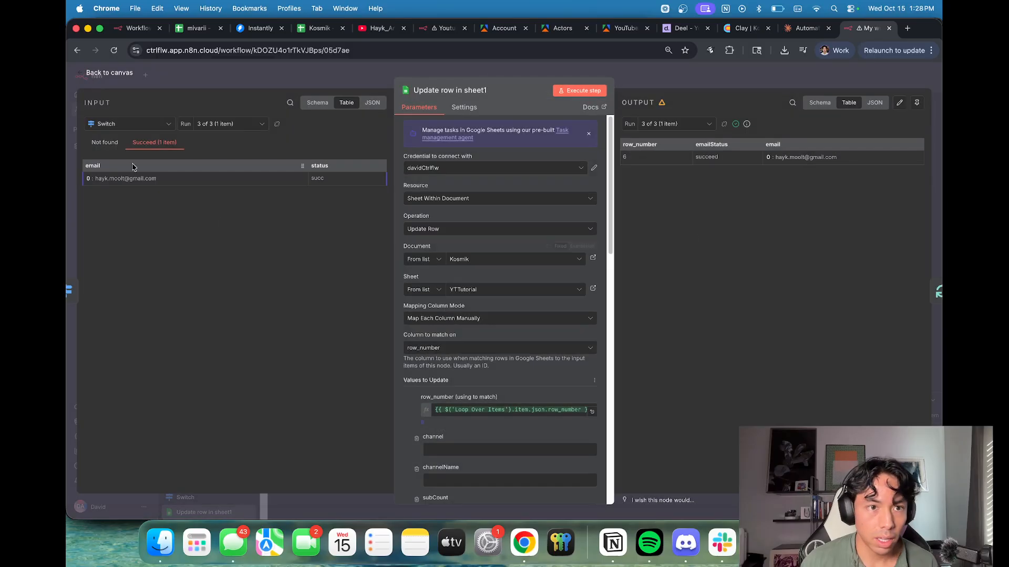
pyautogui.click(128, 124)
pyautogui.click(125, 162)
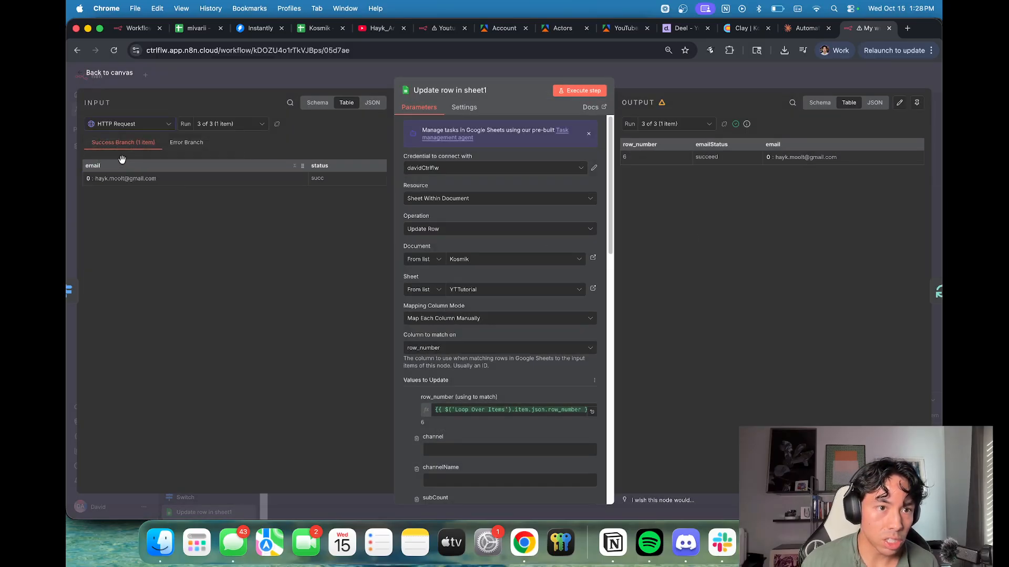
pyautogui.moveTo(106, 167); pyautogui.dragTo(543, 373)
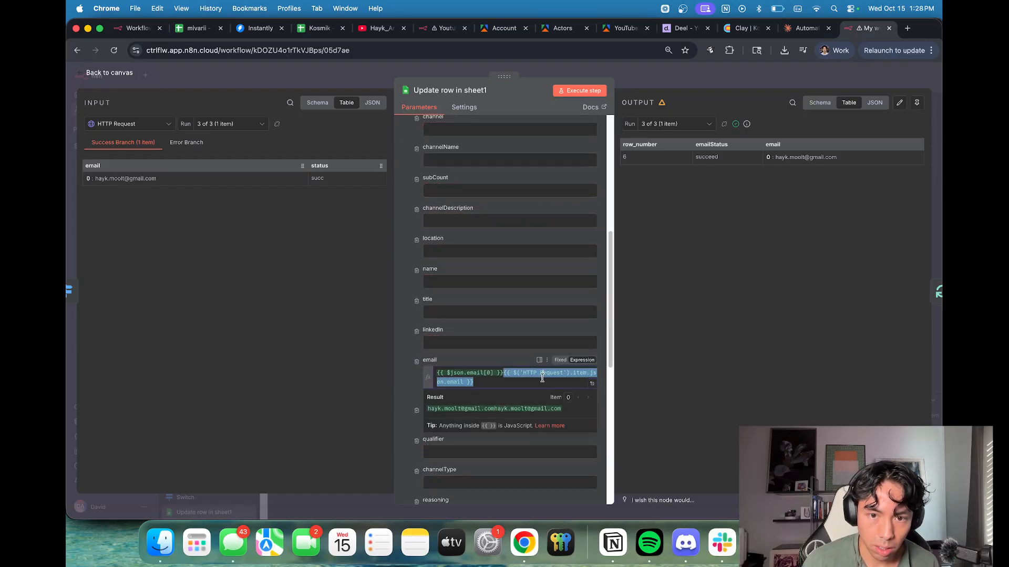
pyautogui.click(494, 372)
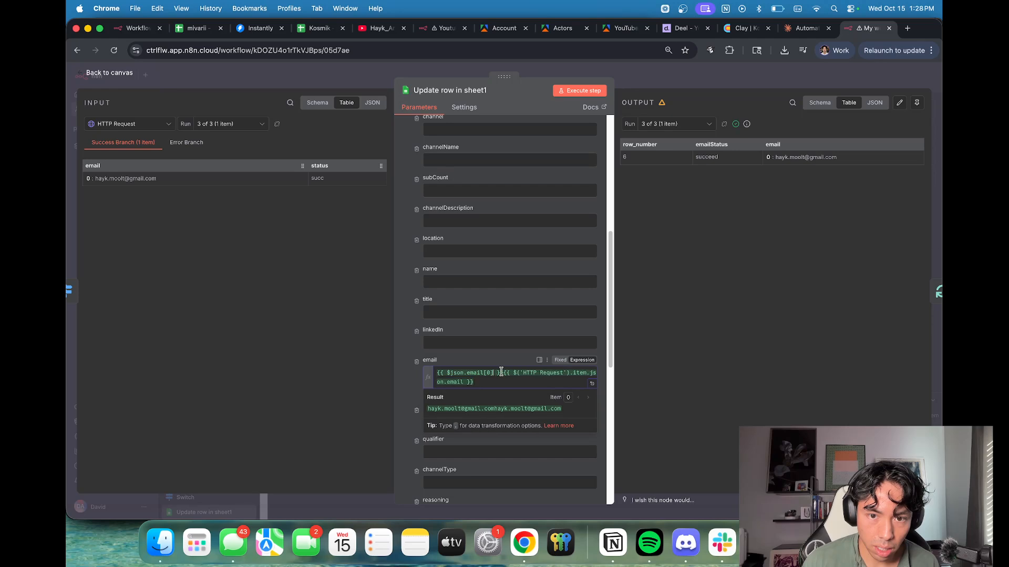
pyautogui.moveTo(496, 373); pyautogui.dragTo(475, 382)
pyautogui.press('BackSpace')
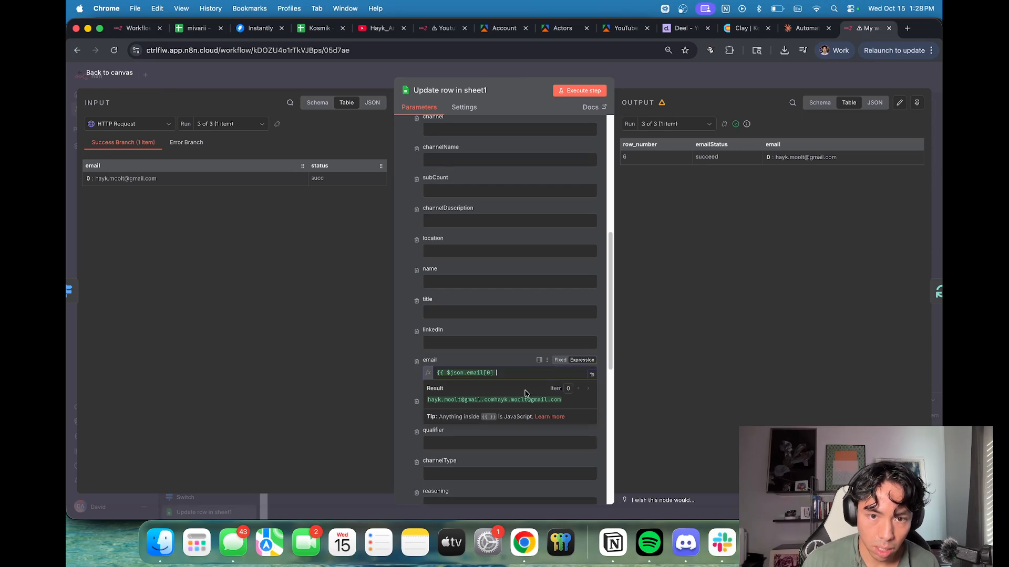
# Step: Clear the email value in Update row in sheet1 and map it to the Switch output's first email, {{ $json.email[0] }}
pyautogui.press('BackSpace')
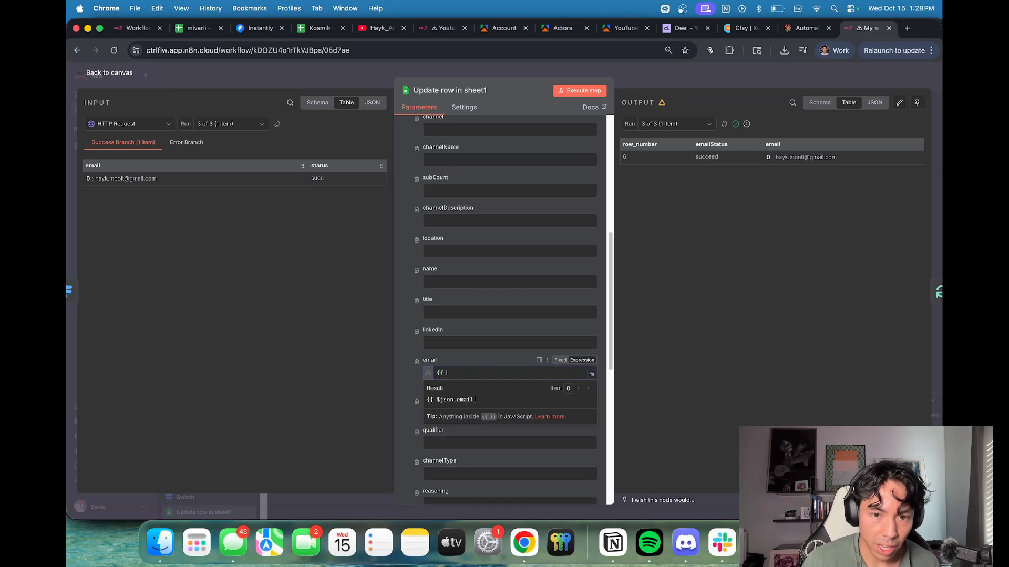
pyautogui.press('BackSpace')
pyautogui.press('BackSpace')
pyautogui.press('BackSpace')
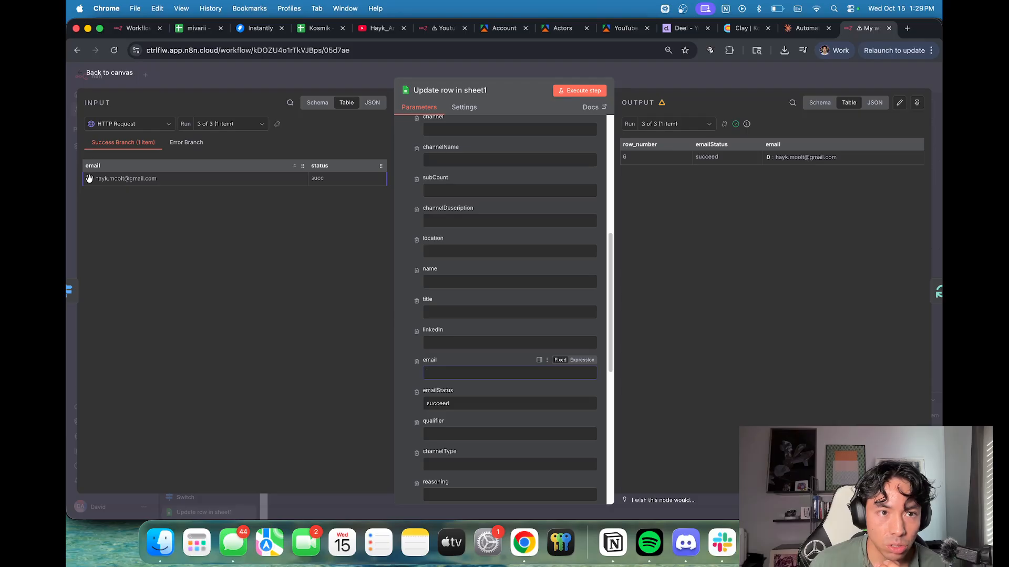
pyautogui.click(119, 124)
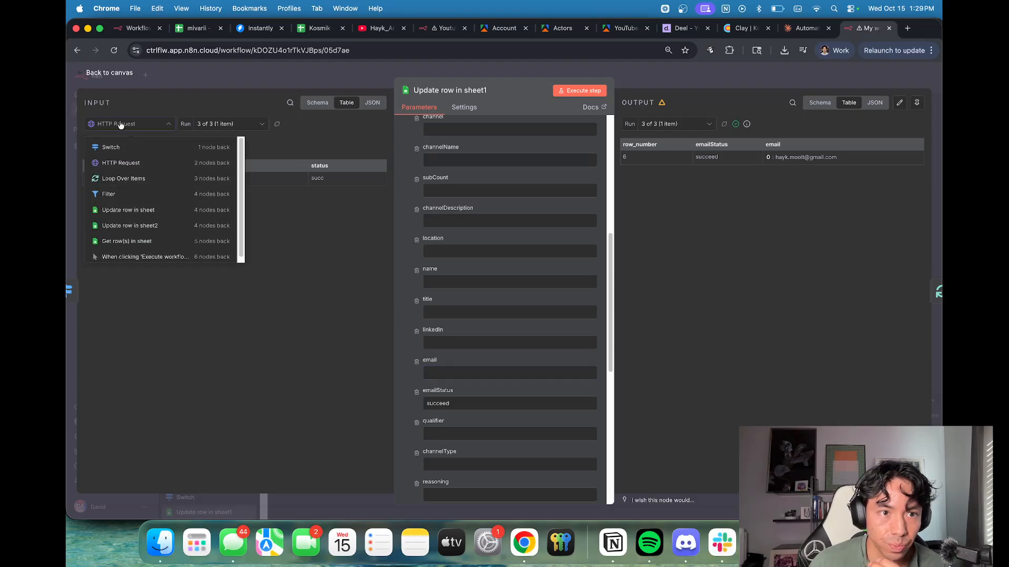
pyautogui.click(139, 153)
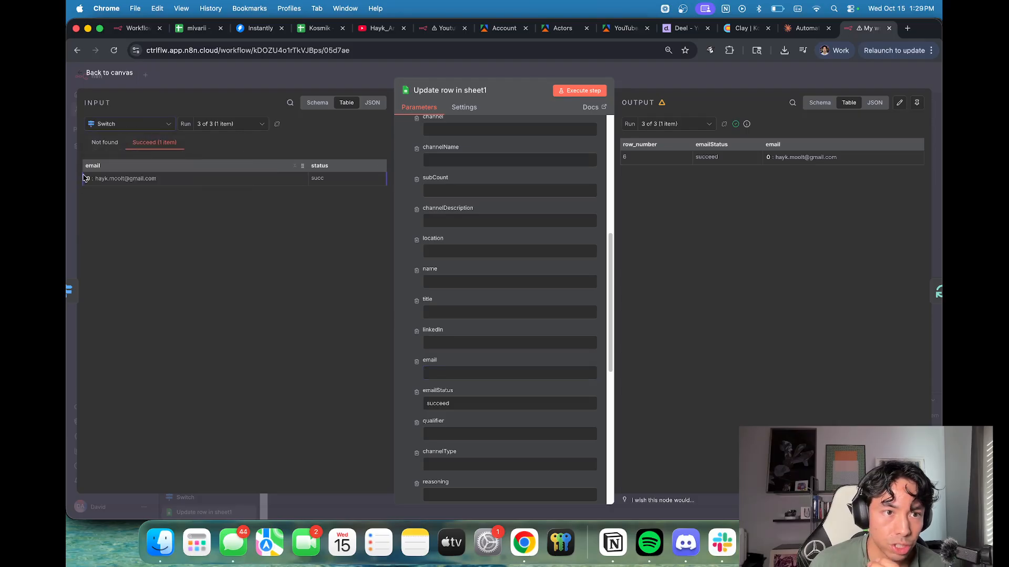
pyautogui.moveTo(85, 177); pyautogui.dragTo(449, 374)
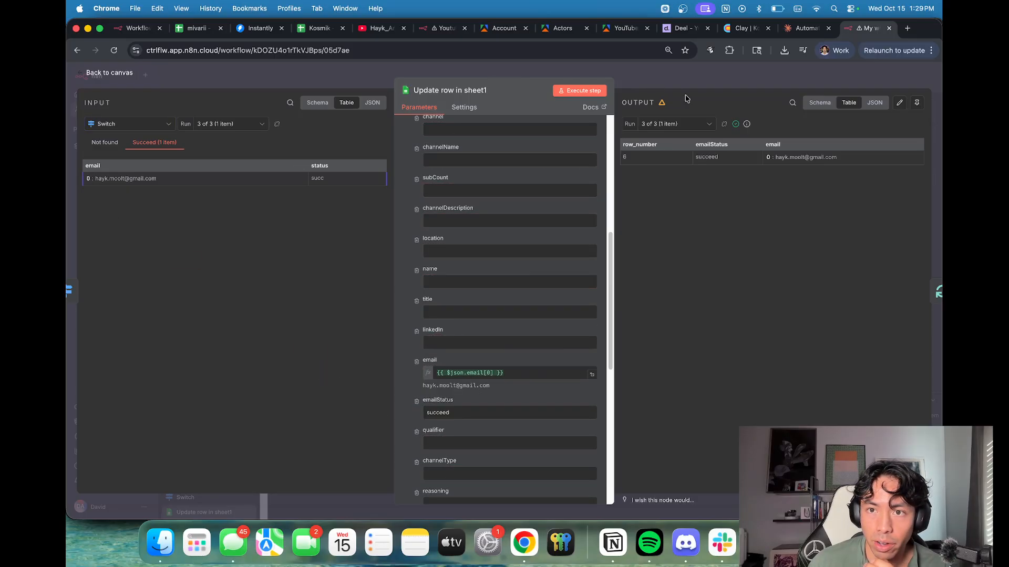
pyautogui.press('Escape')
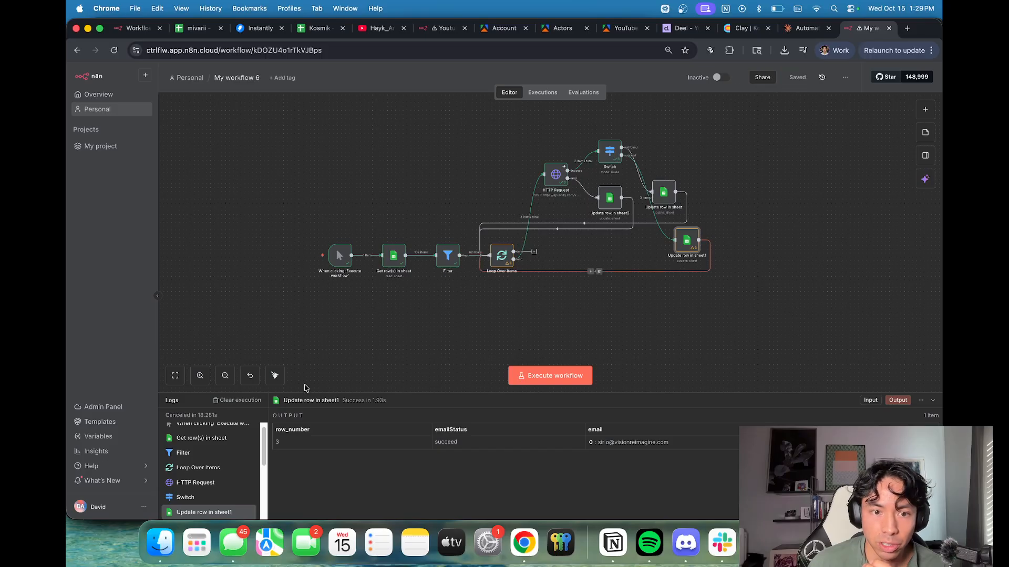
# Step: Tidy up the workflow's node layout and save the workflow
pyautogui.click(275, 376)
pyautogui.click(434, 233)
pyautogui.scroll(-3, 439, 214)
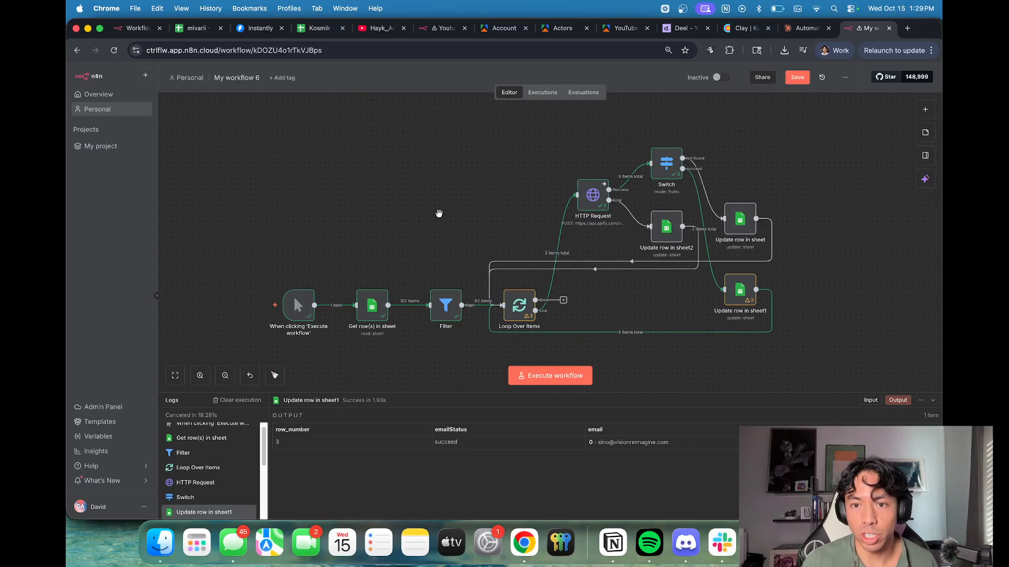
pyautogui.moveTo(439, 214); pyautogui.dragTo(350, 160)
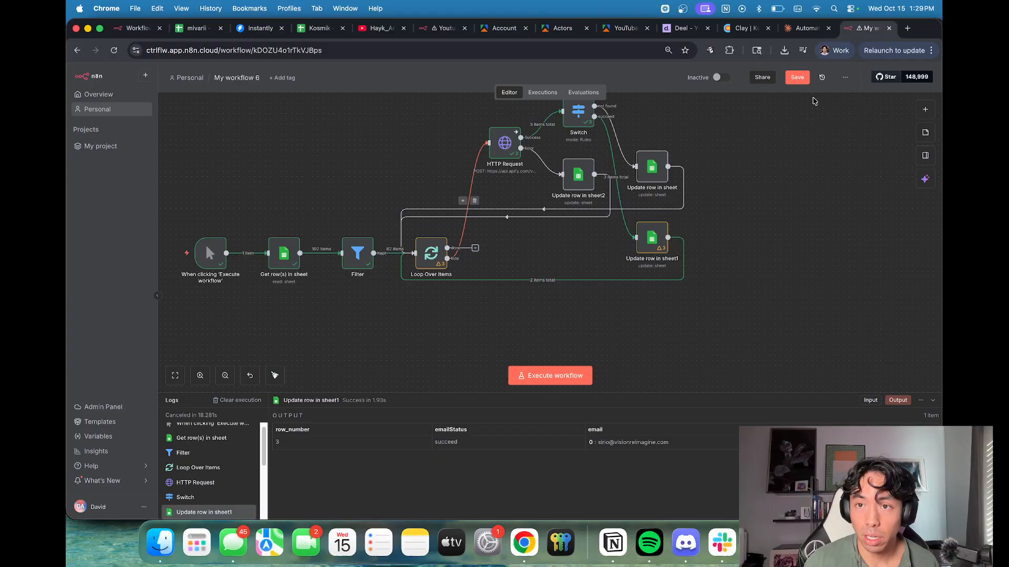
pyautogui.click(797, 78)
# Step: Execute the workflow and inspect the email output of the Update row in sheet1 node
pyautogui.click(535, 376)
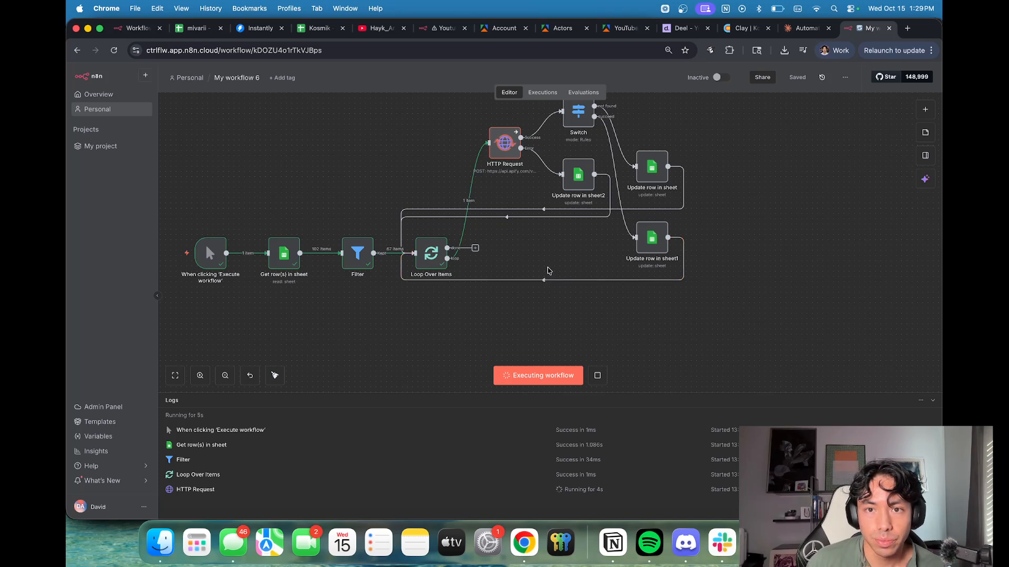
pyautogui.click(644, 240)
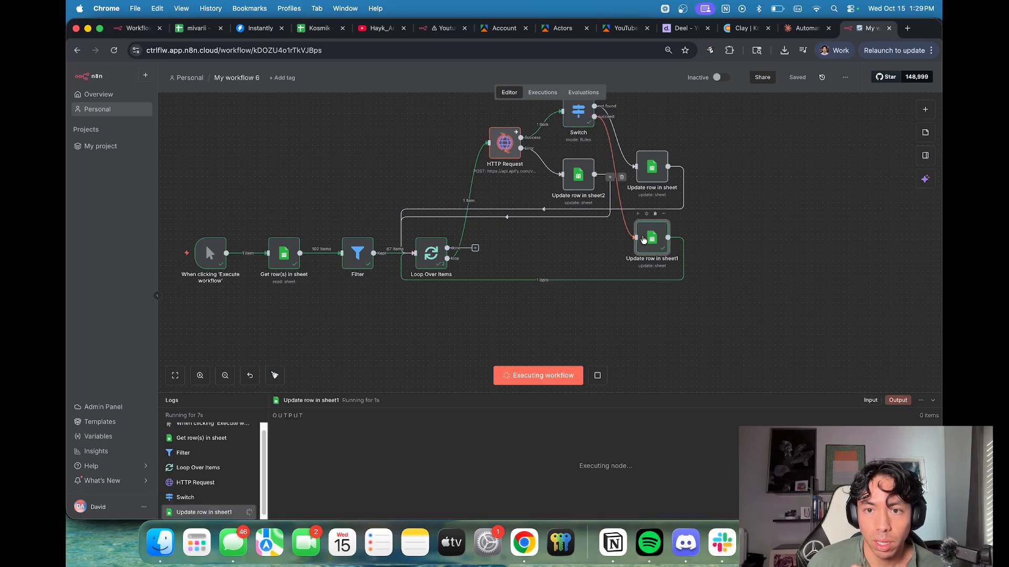
pyautogui.doubleClick(644, 239)
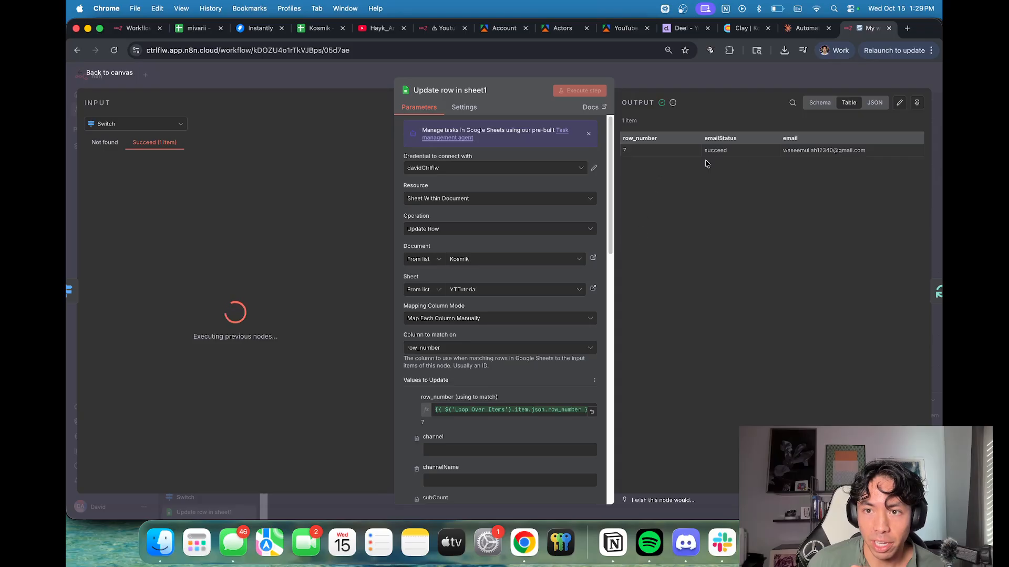
pyautogui.tripleClick(813, 151)
pyautogui.click(813, 151)
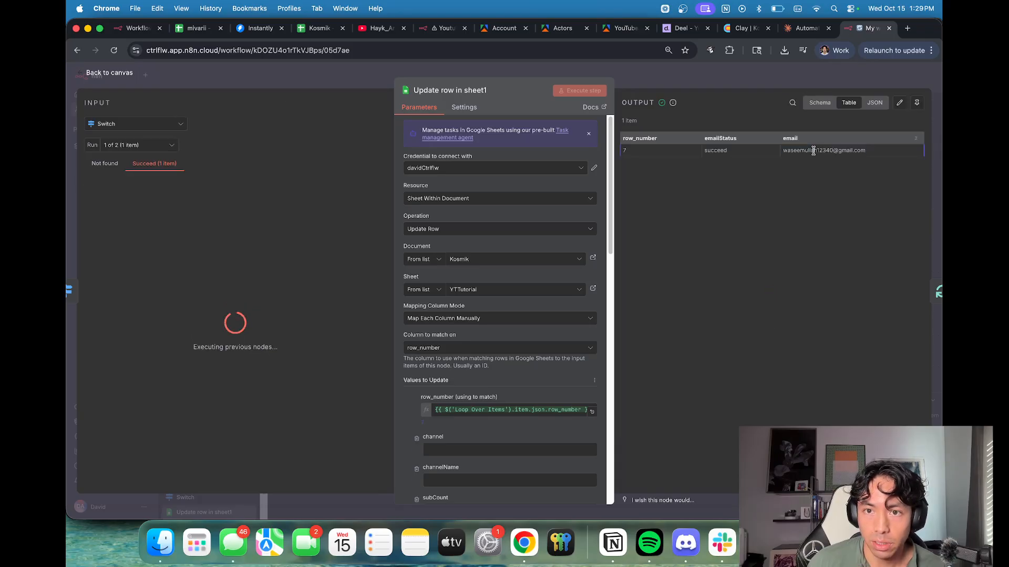
pyautogui.press('Escape')
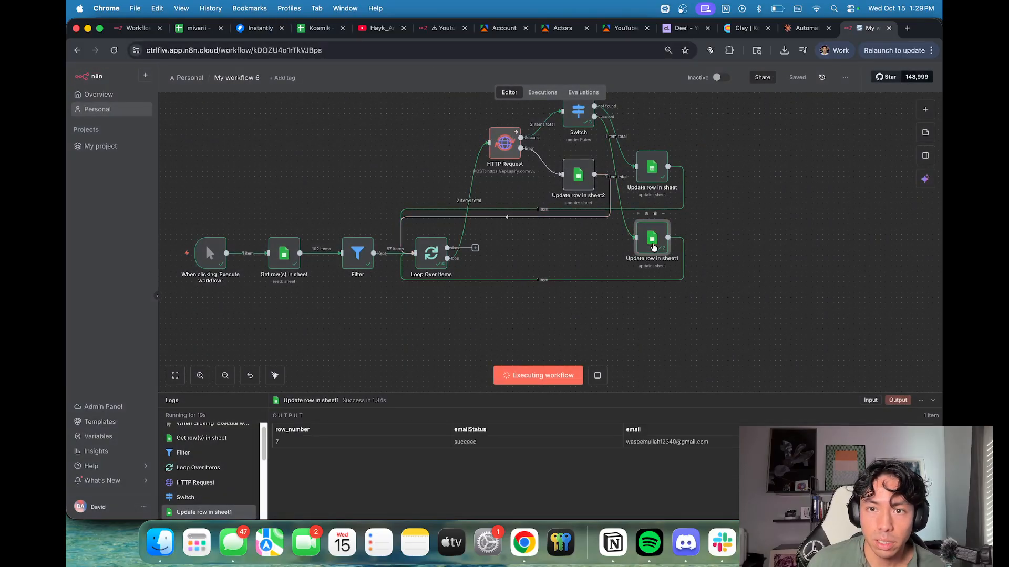
pyautogui.doubleClick(653, 240)
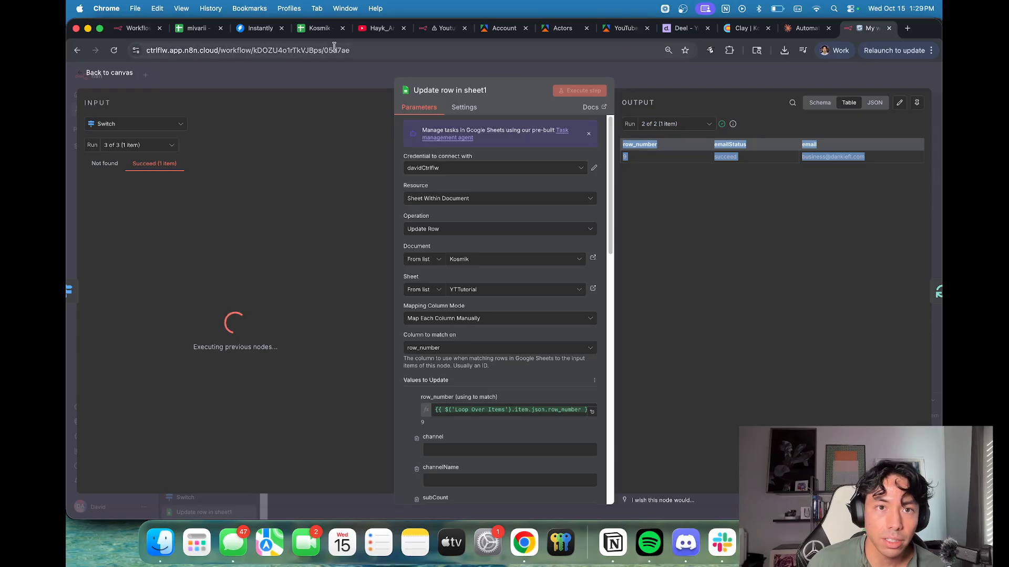
# Step: Check the email and emailStatus entries written to rows 7 to 10 of the YTTutorial sheet
pyautogui.click(321, 36)
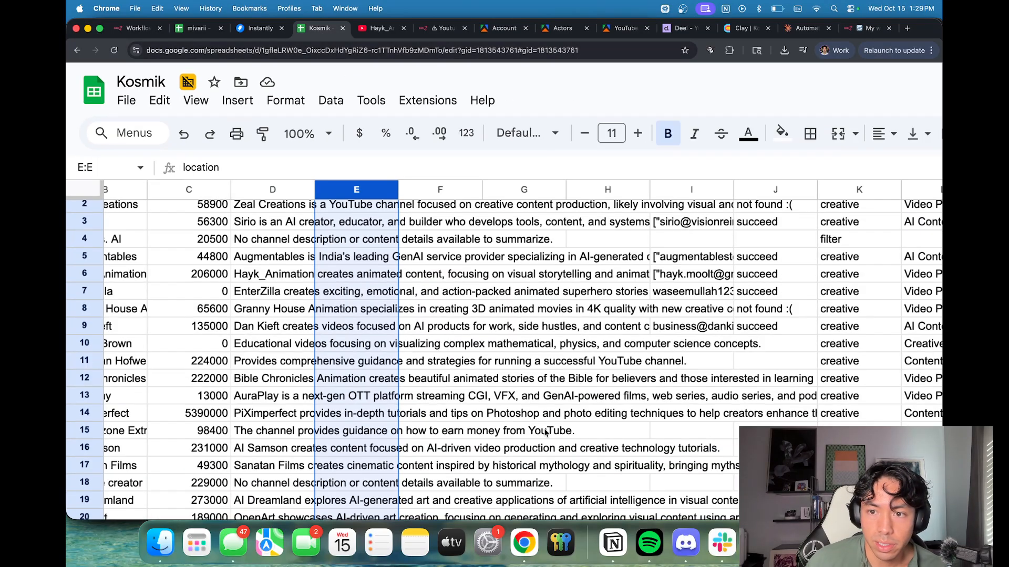
pyautogui.click(793, 344)
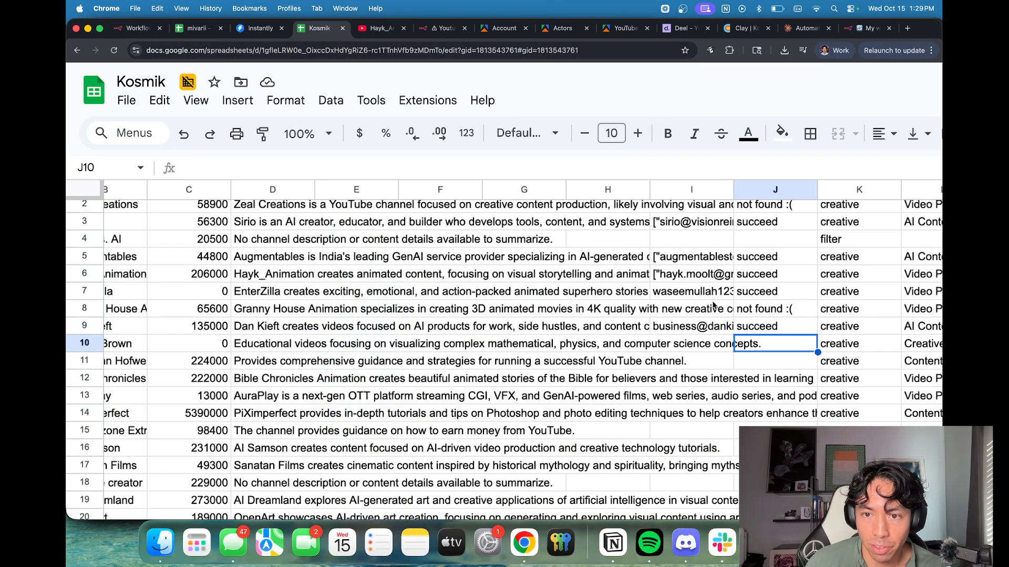
pyautogui.click(700, 283)
pyautogui.doubleClick(700, 284)
pyautogui.click(743, 312)
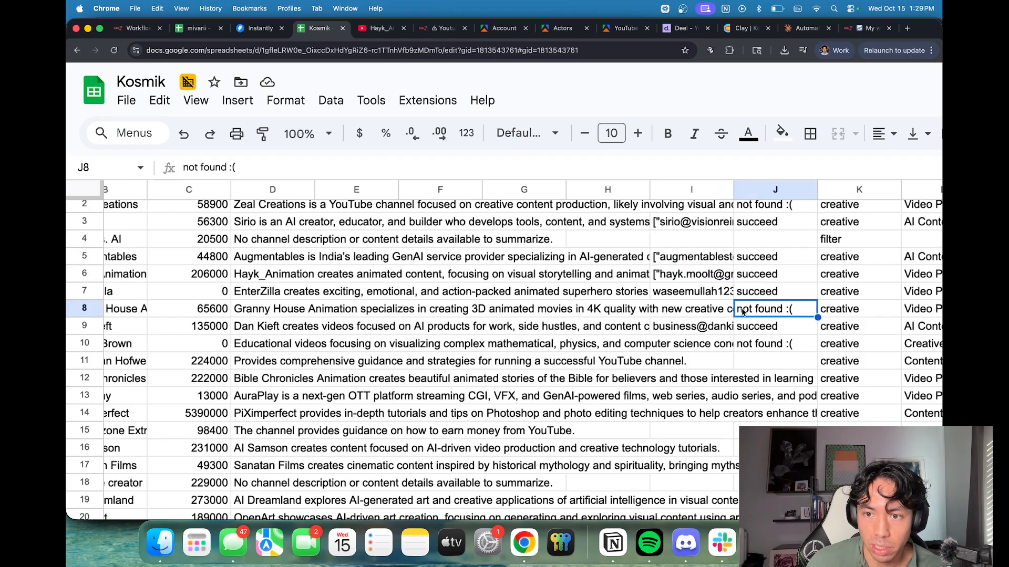
pyautogui.click(761, 330)
pyautogui.click(766, 344)
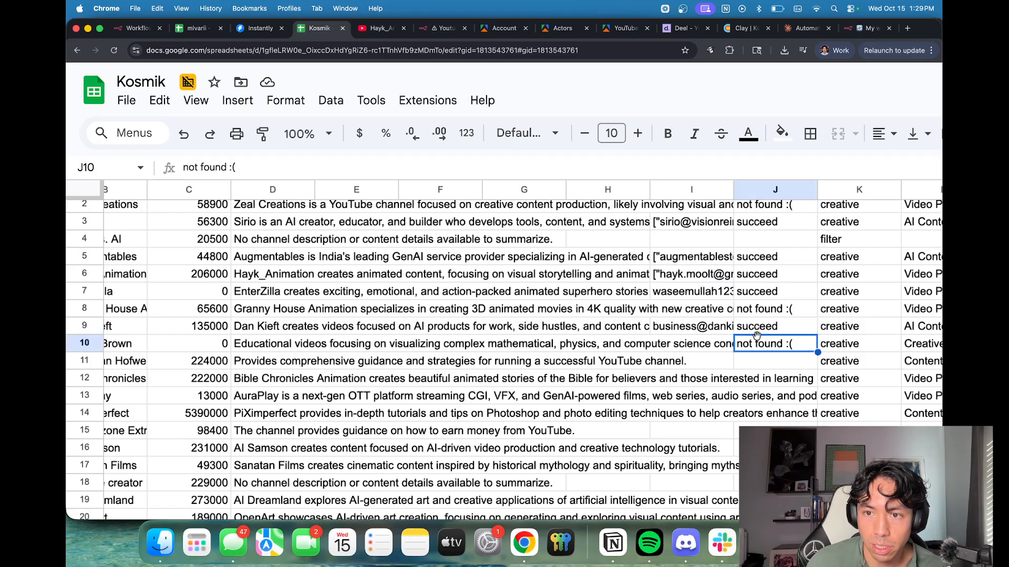
pyautogui.scroll(1, 757, 336)
pyautogui.scroll(-2, 762, 254)
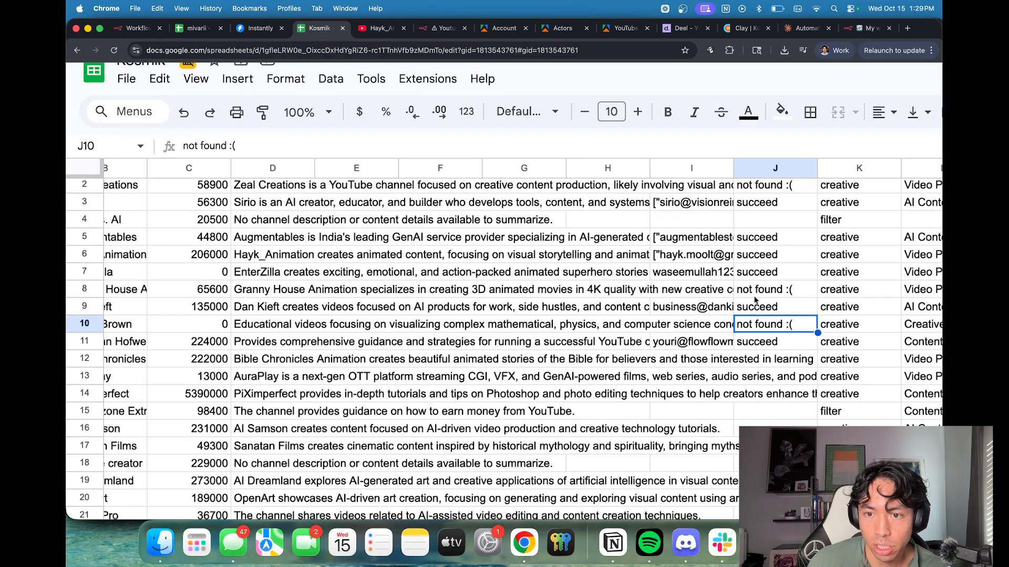
# Step: Inspect the full email in cell I11 and the emailStatus entries in the rows around it
pyautogui.doubleClick(714, 343)
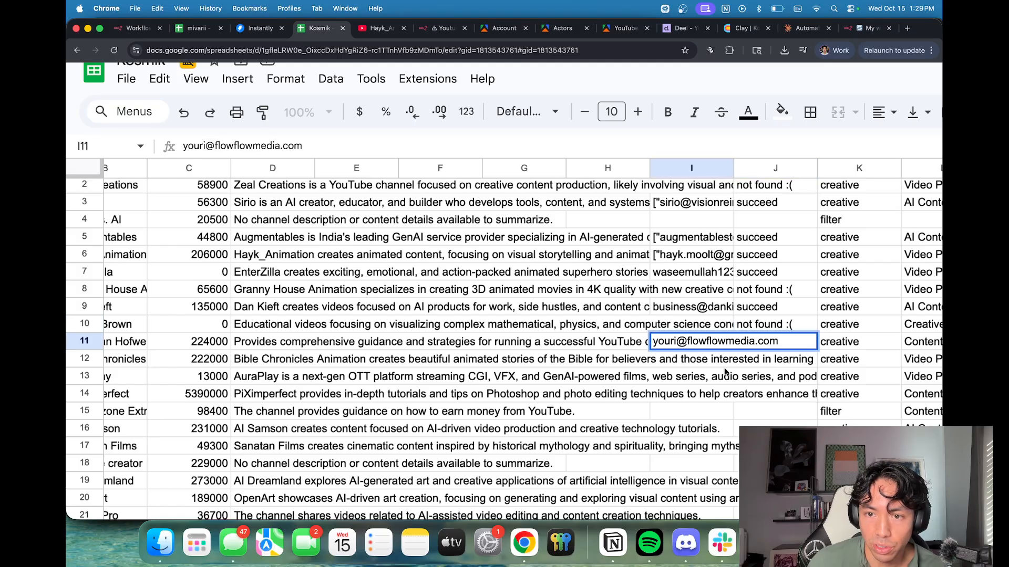
pyautogui.moveTo(714, 368); pyautogui.dragTo(712, 368)
pyautogui.click(728, 399)
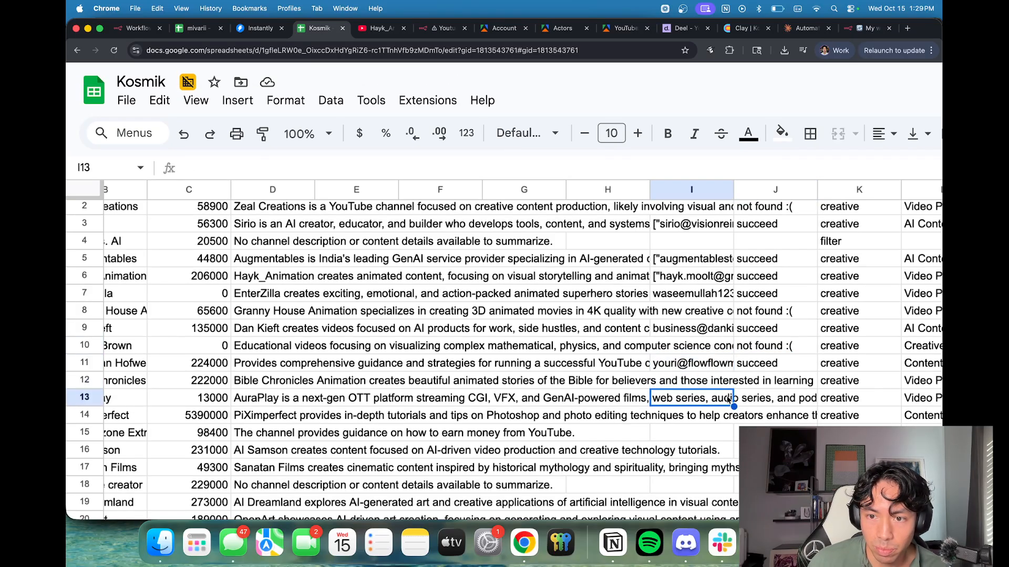
pyautogui.click(697, 370)
pyautogui.doubleClick(691, 365)
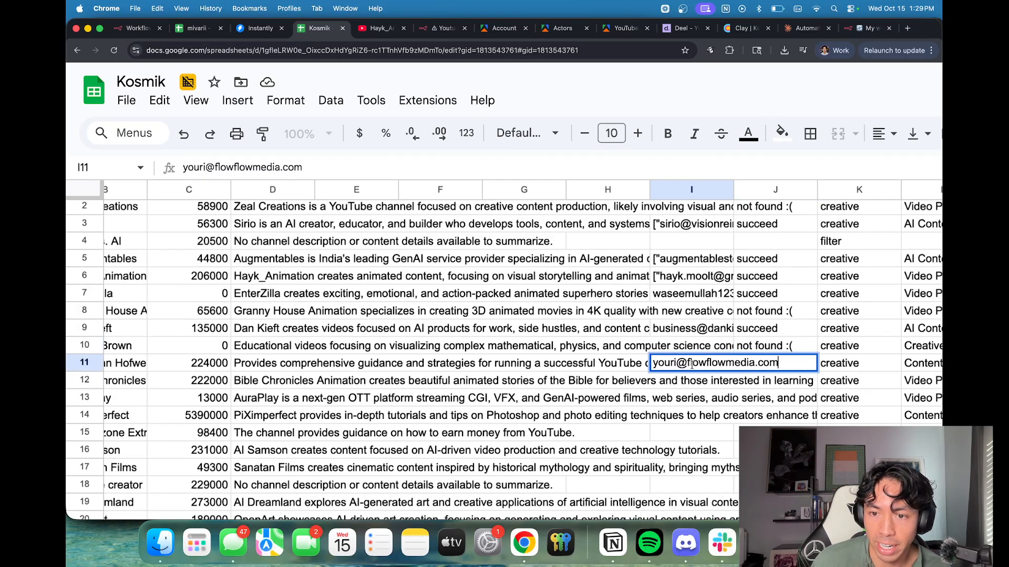
pyautogui.scroll(5, 691, 365)
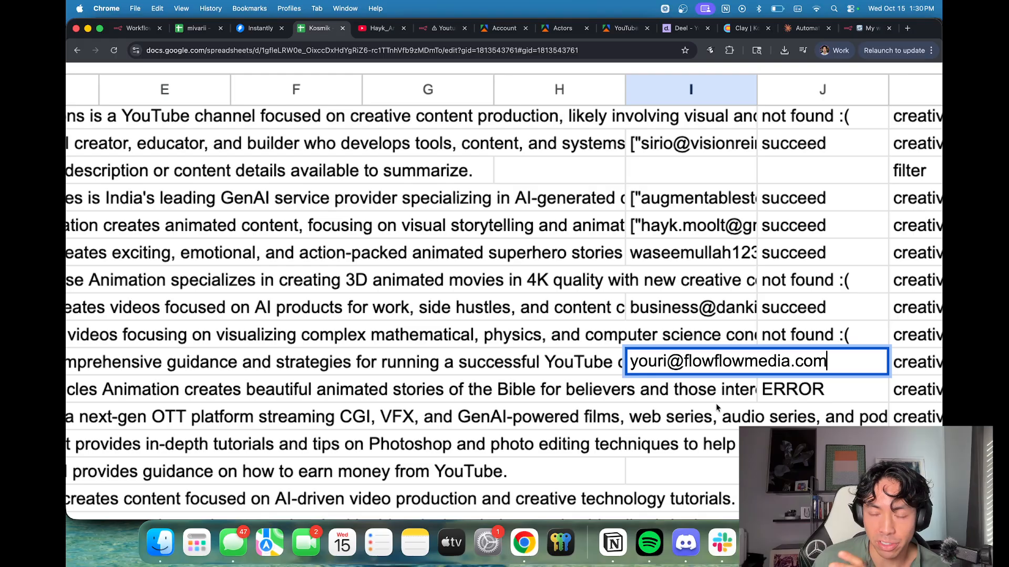
pyautogui.scroll(-3, 710, 414)
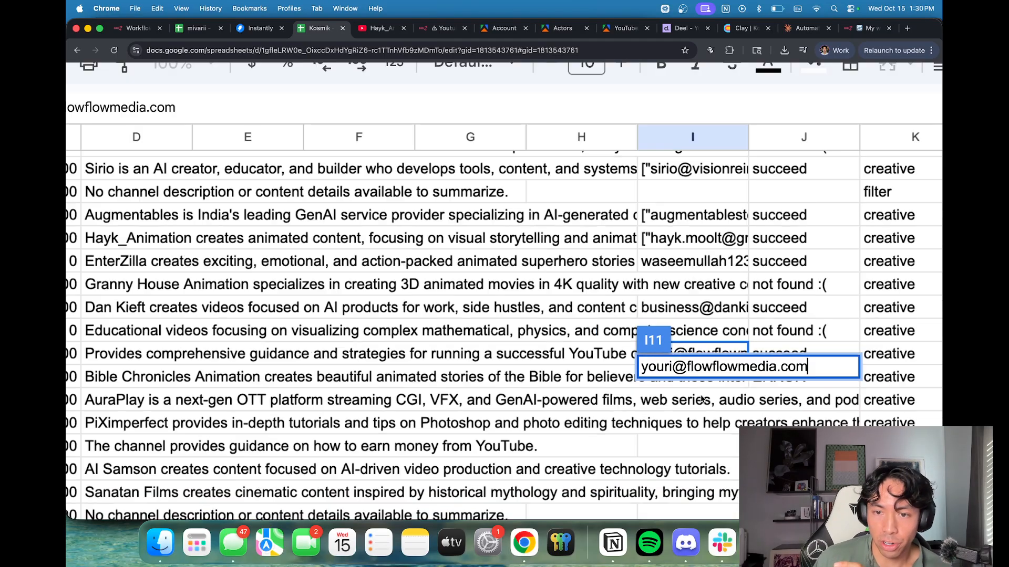
pyautogui.scroll(-5, 704, 401)
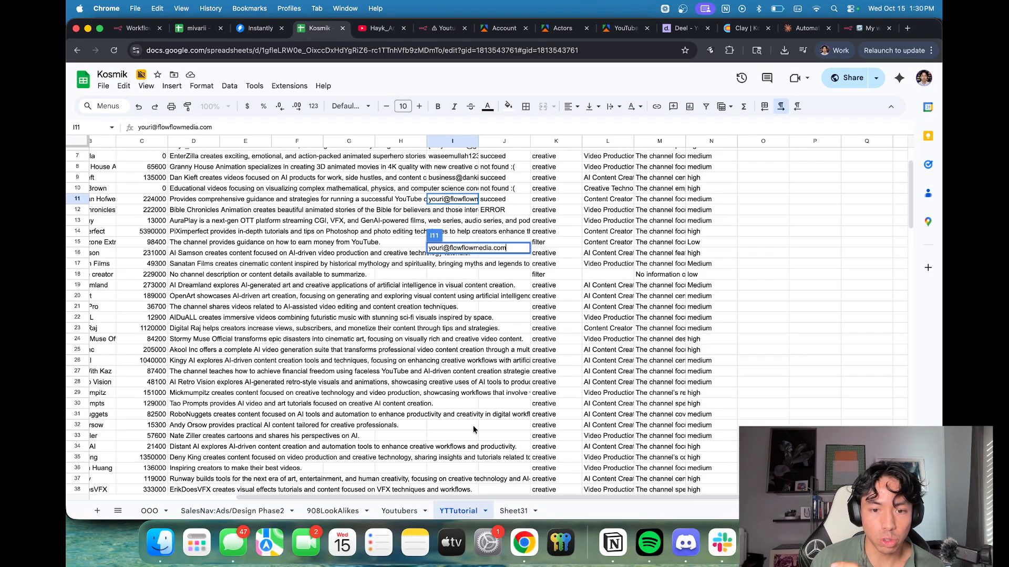